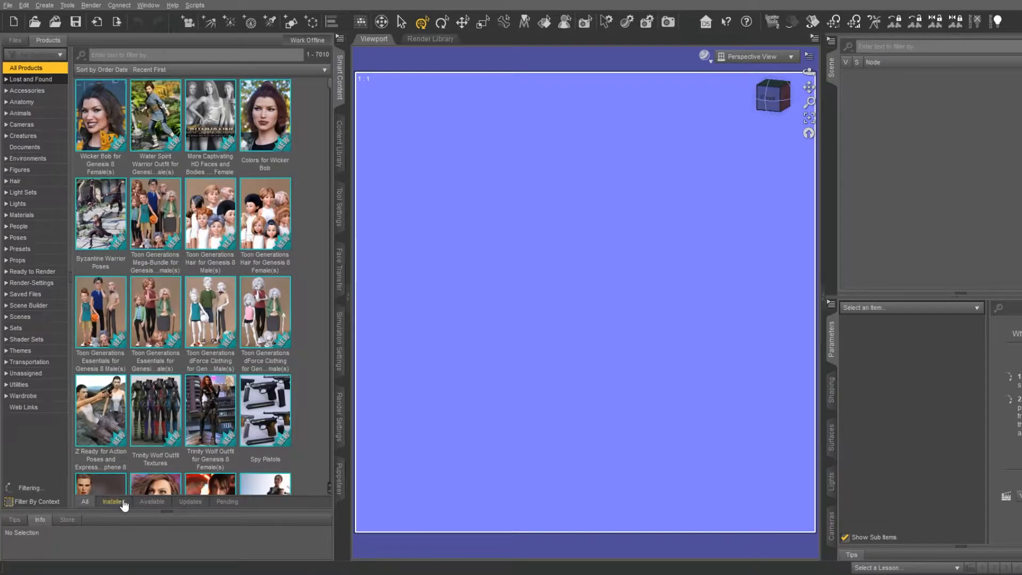
List the available products and install Z Merciless Warrior Poses, Swamp Loincloth and Striker of Shadows Outfit
left_click(160, 493)
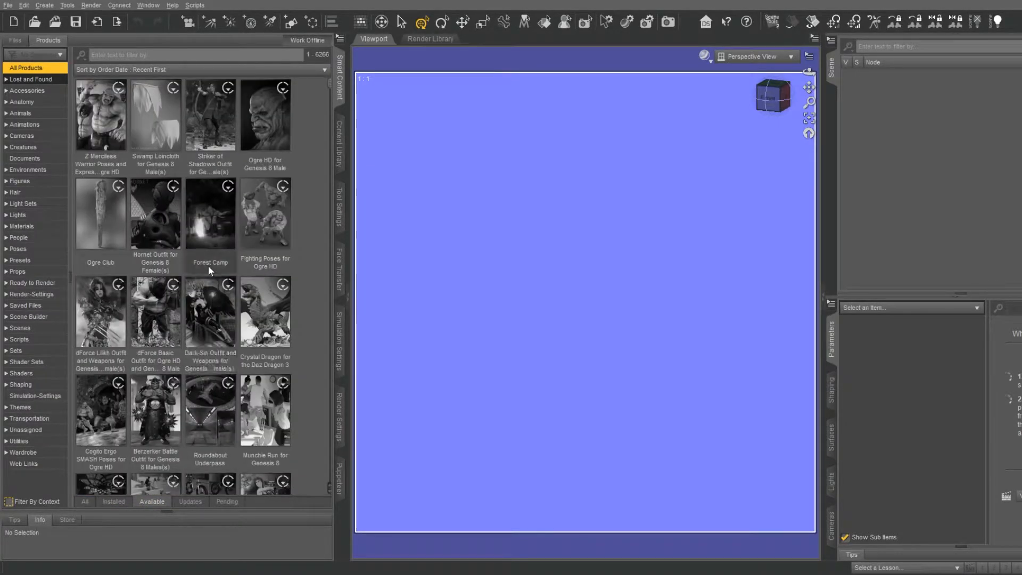
left_click(113, 110)
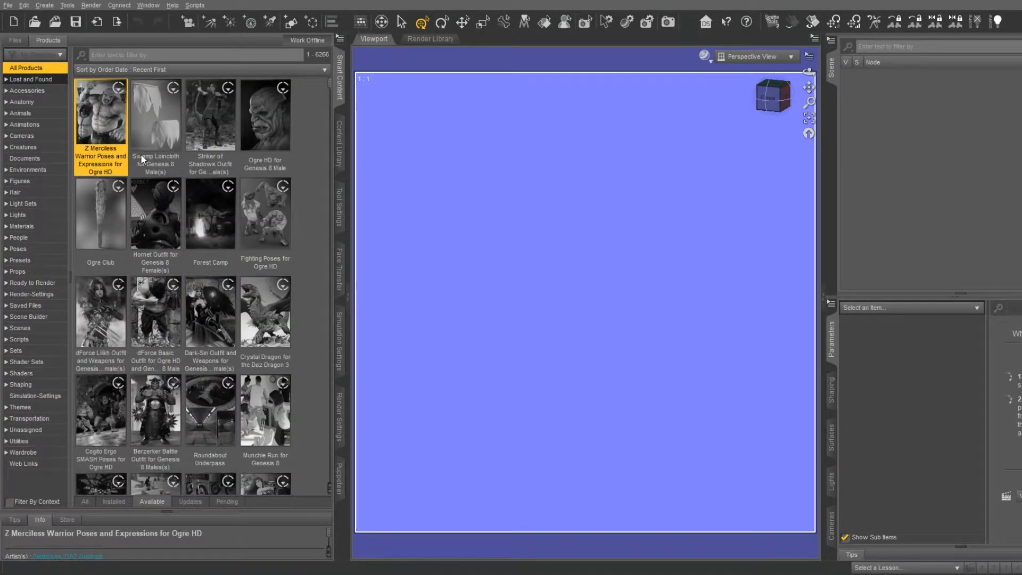
left_click(159, 116)
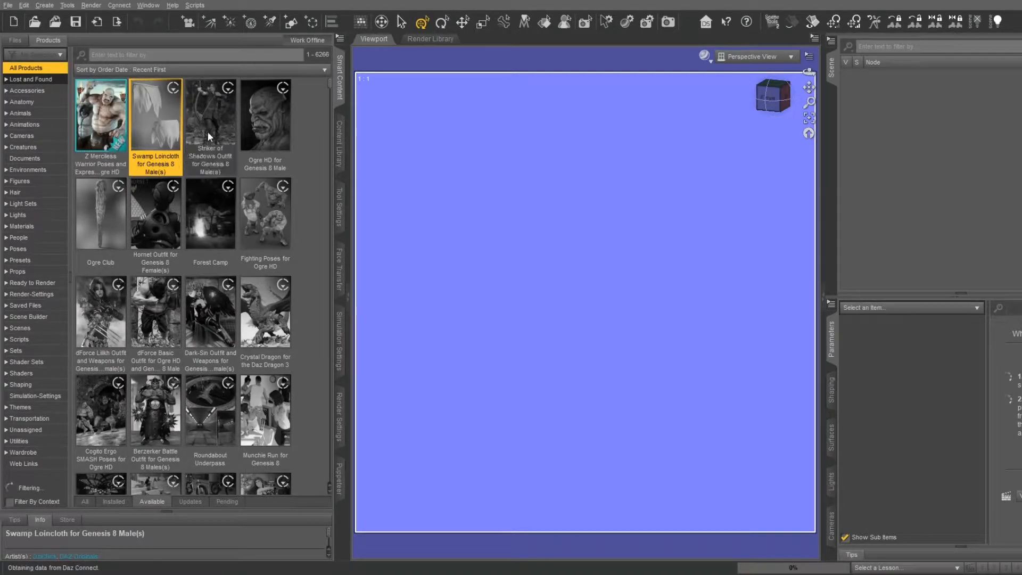
left_click(112, 111)
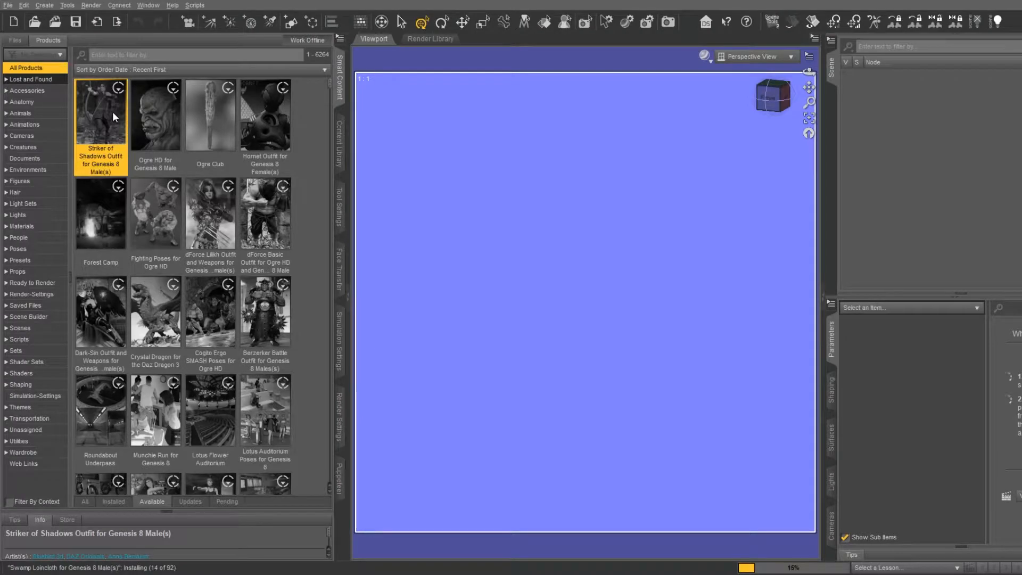
Install Ogre HD for Genesis 8 Male, Ogre Club, Forest Camp and Fighting Poses for Ogre HD
left_click(157, 116)
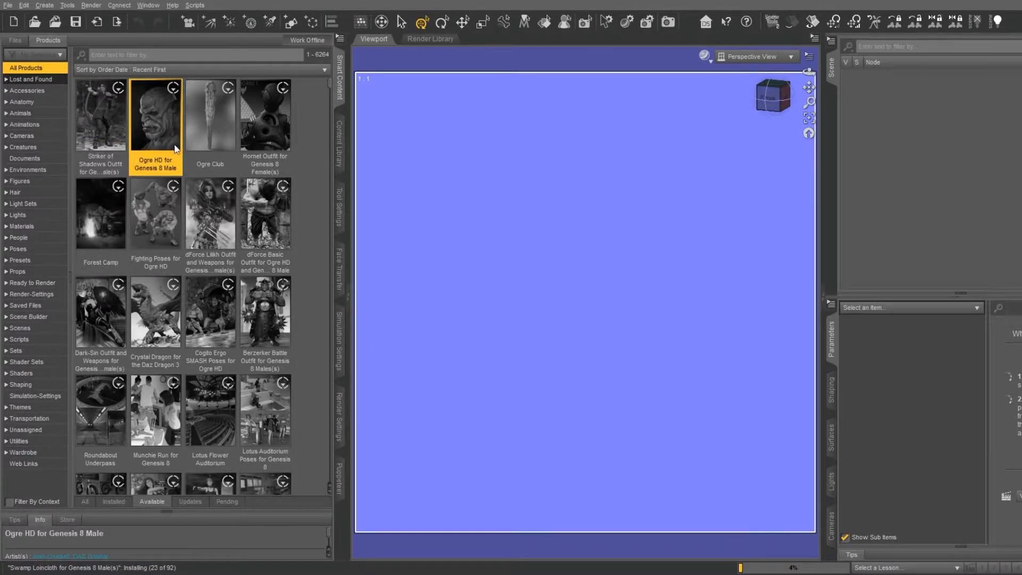
left_click(212, 105)
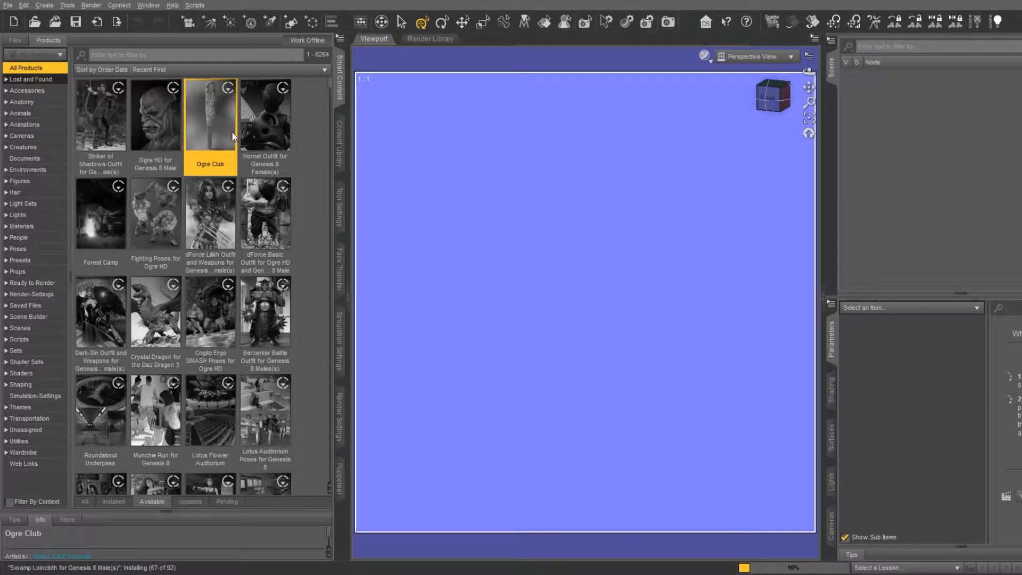
left_click(104, 213)
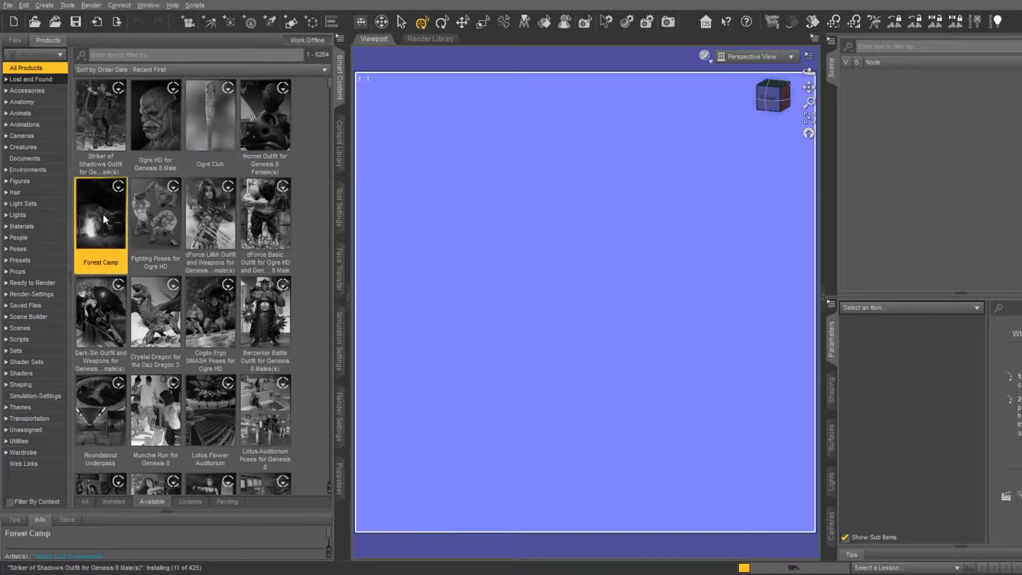
left_click(148, 218)
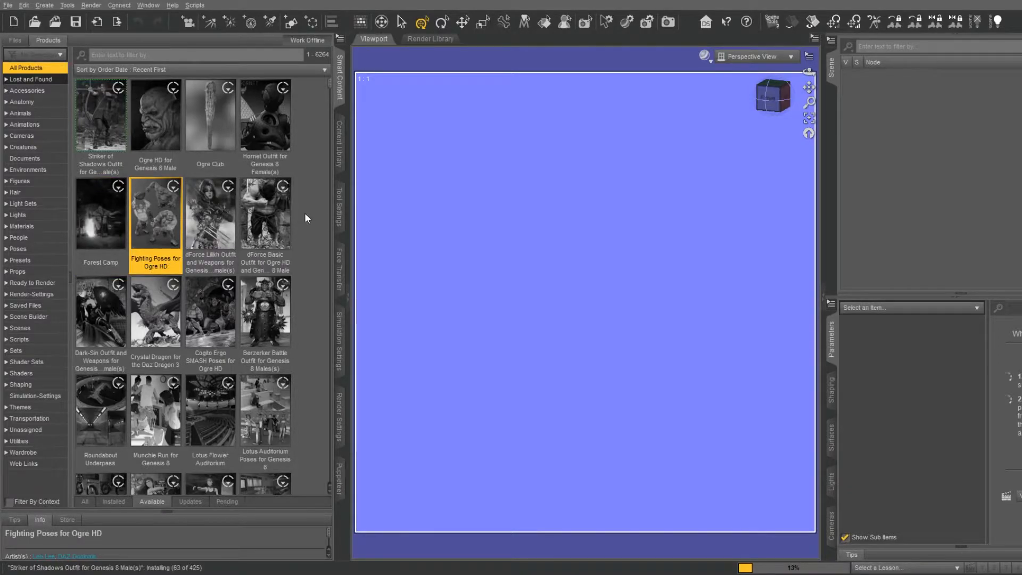
Install dForce Basic Outfit for Ogre HD, Crystal Dragon for the Daz Dragon 3 and Cogito Ergo SMASH Poses
left_click(267, 205)
left_click(156, 311)
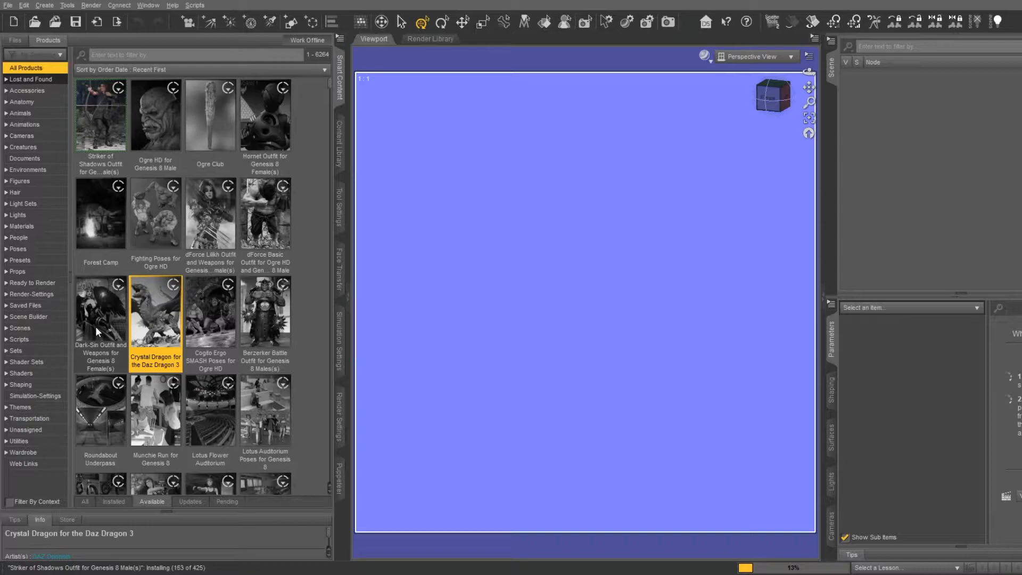
left_click(211, 309)
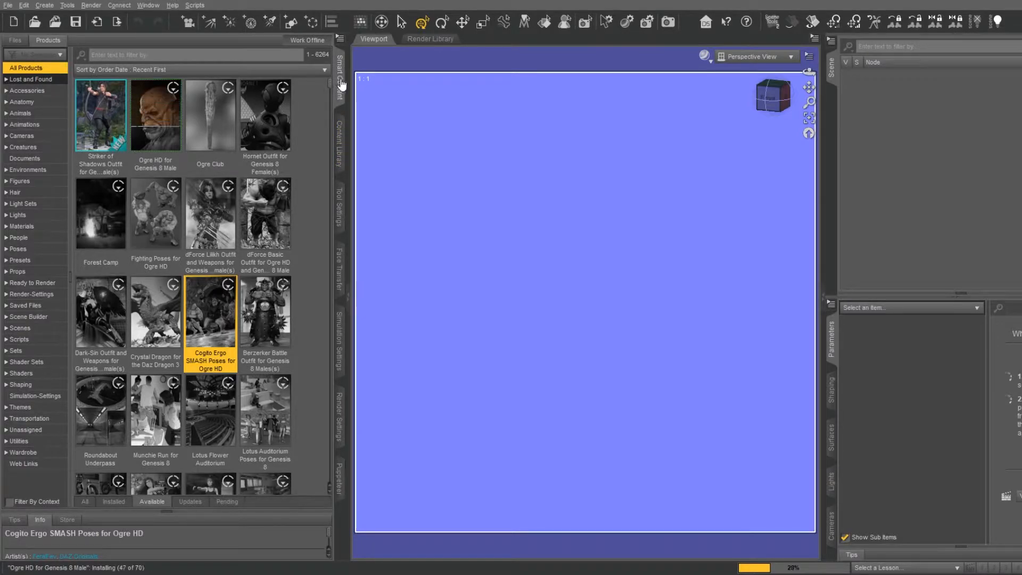
left_click(206, 125)
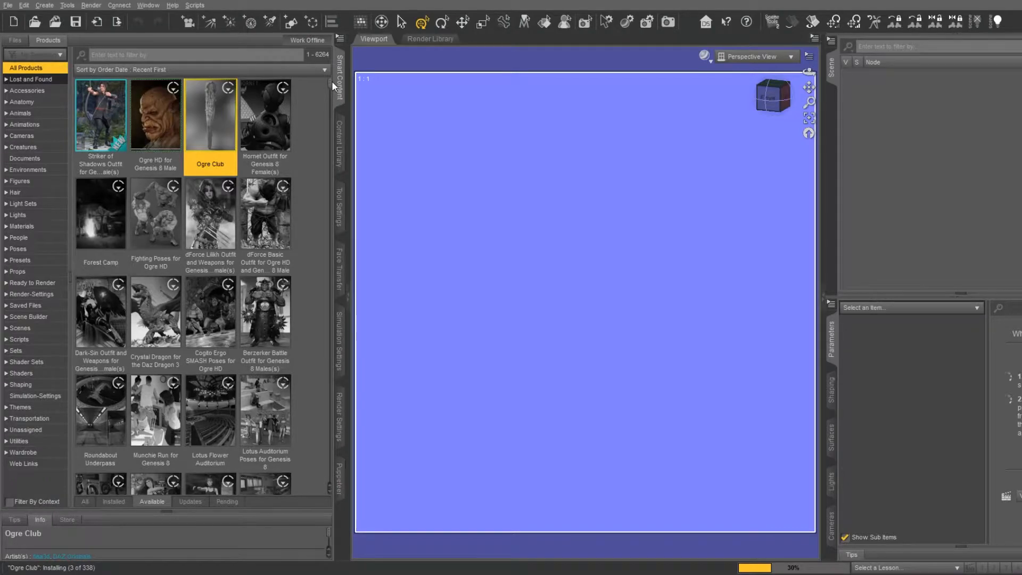
Open the Disciple3D render settings folder under HDRI Dev in the content library
left_click(339, 143)
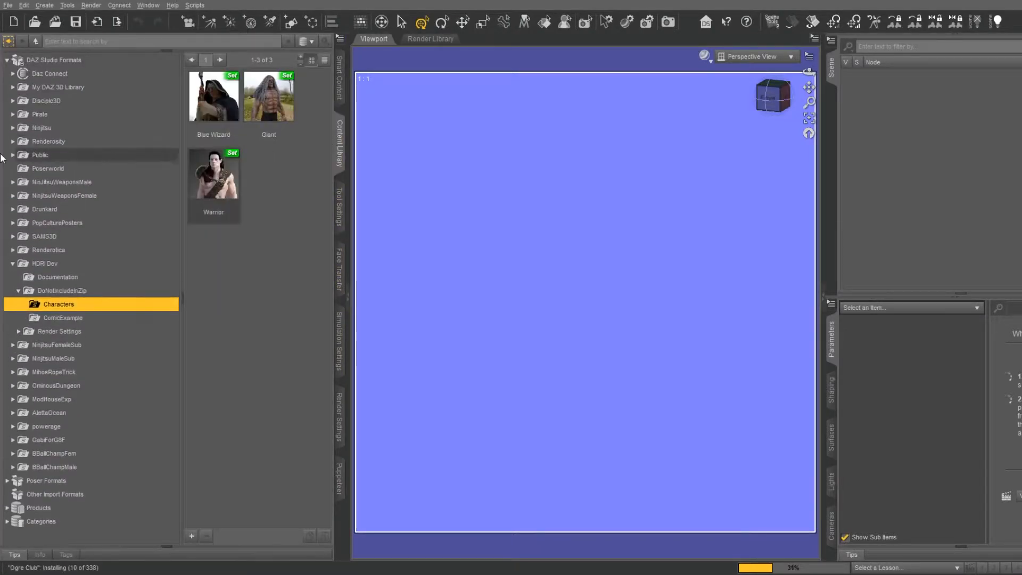
left_click(53, 292)
left_click(19, 291)
left_click(19, 304)
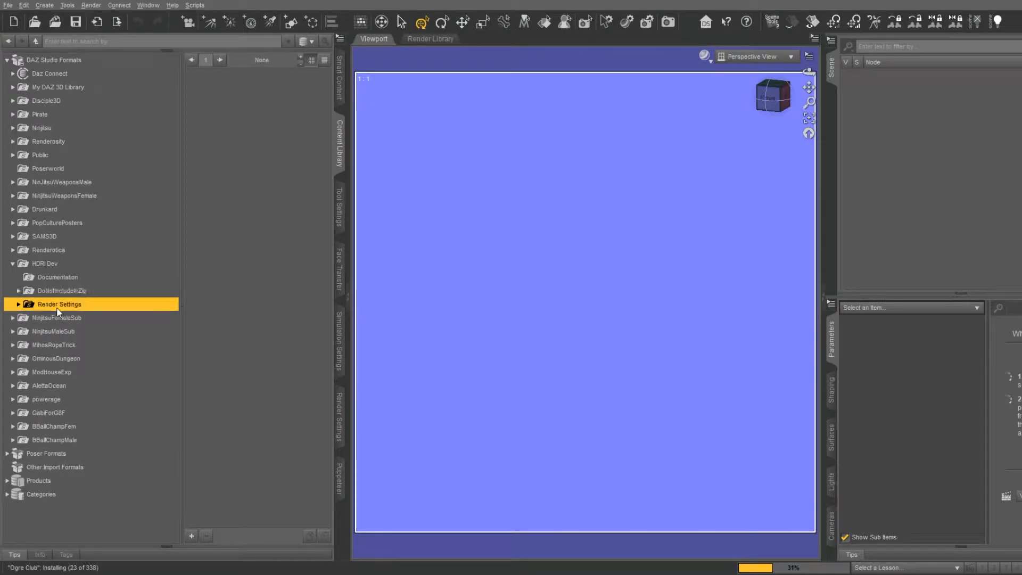
left_click(25, 318)
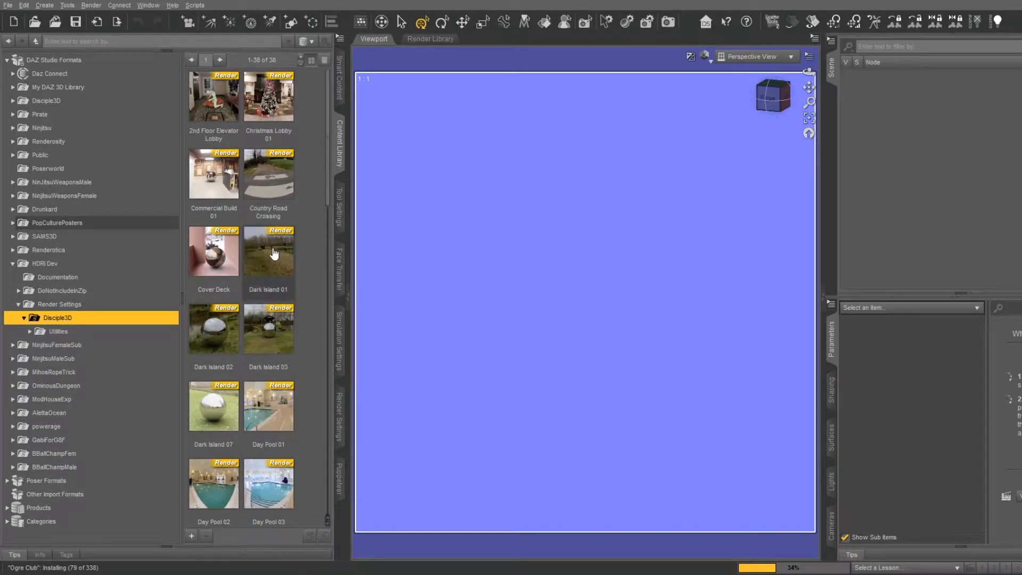
Load the Country Road Crossing and Dark Island 01 environments in turn, viewing each from different angles
double_click(273, 182)
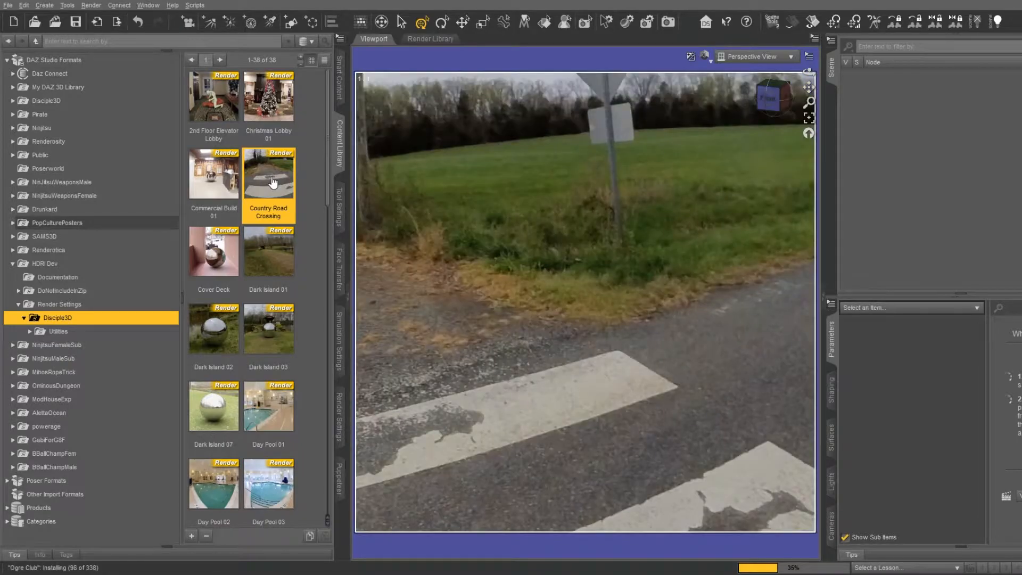
left_click_drag(773, 97, 723, 93)
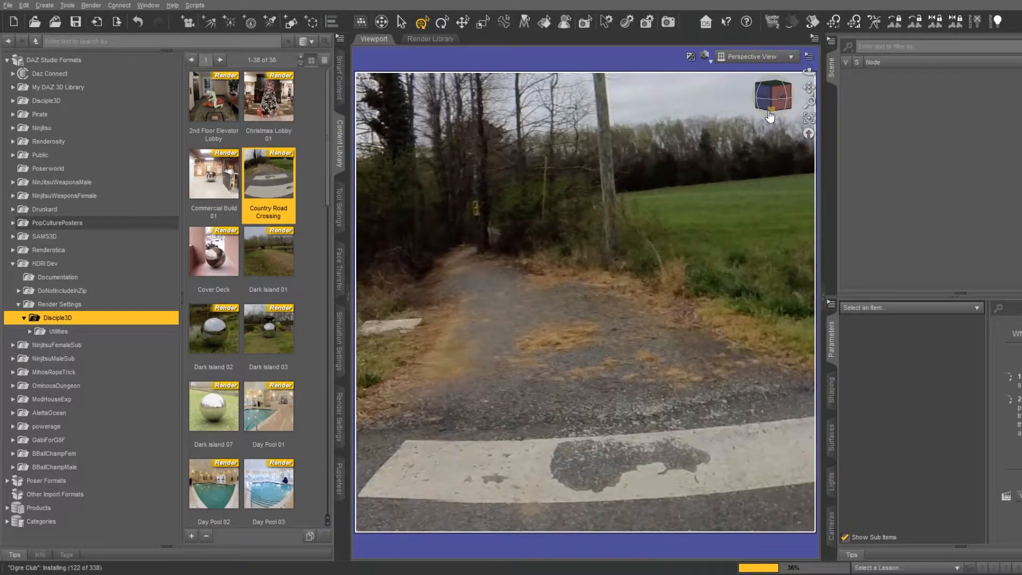
left_click(270, 250)
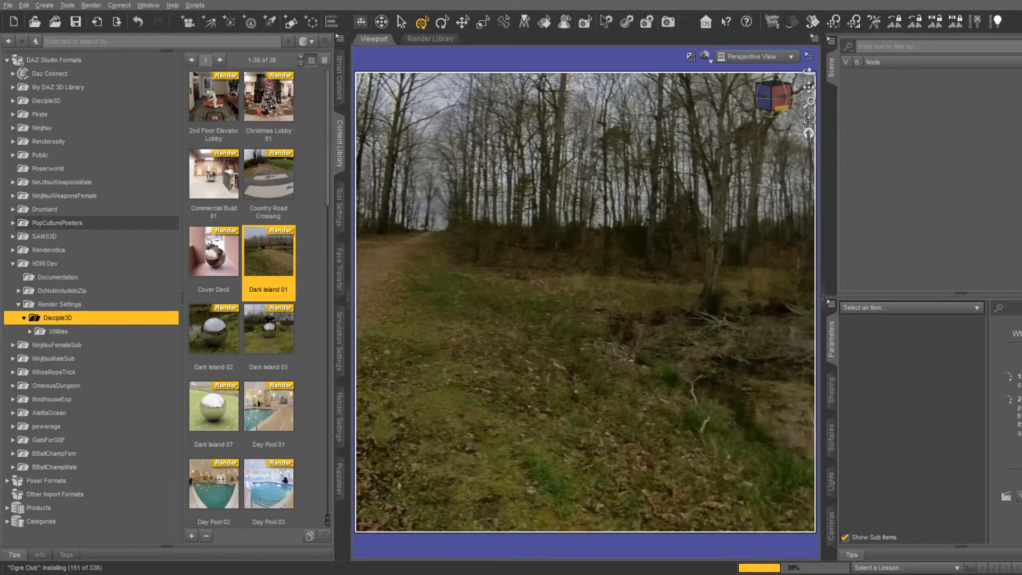
left_click_drag(781, 107, 880, 108)
left_click_drag(808, 88, 789, 104)
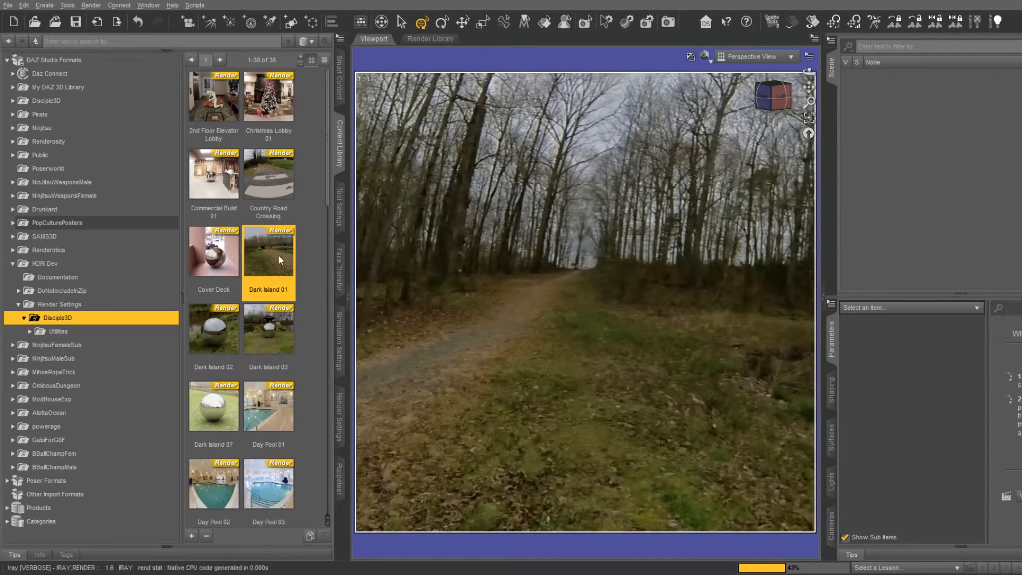
Load the Dark Island 02 environment and look around it from the covered bridge to the pond
double_click(232, 322)
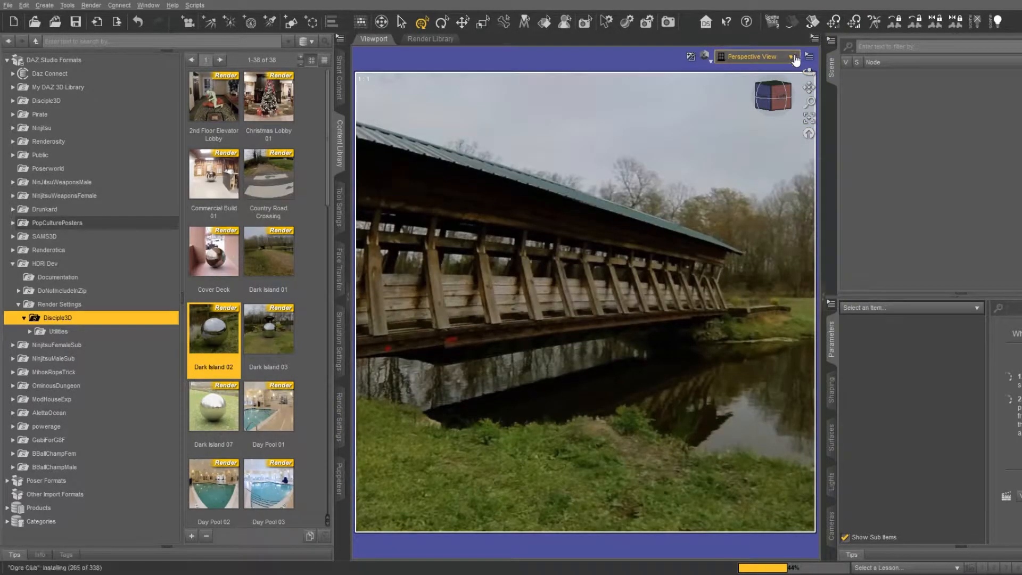
left_click(777, 98)
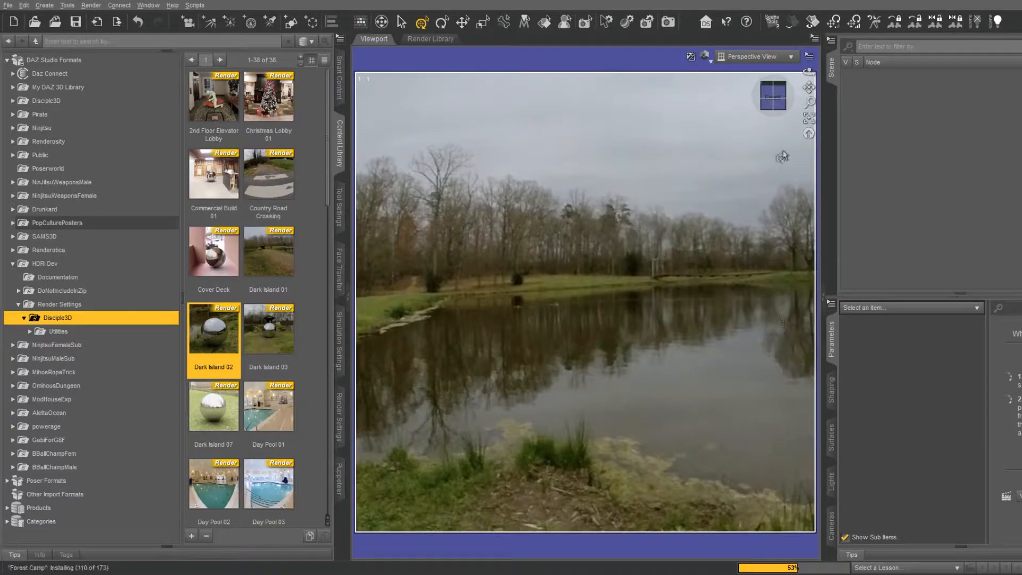
left_click_drag(776, 107, 787, 109)
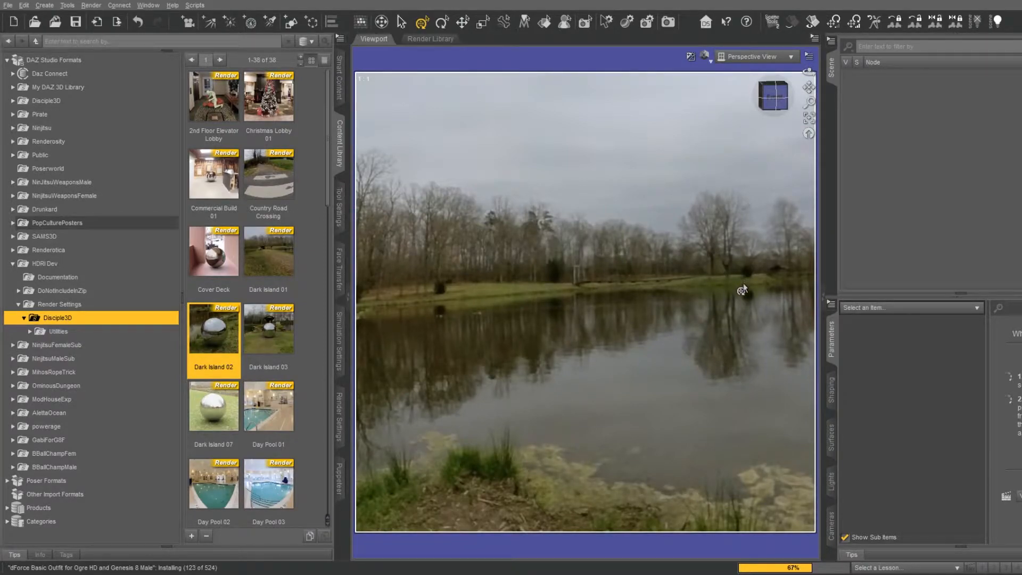
Load the Dark Island 03 environment and turn the perspective view to look around it
double_click(270, 331)
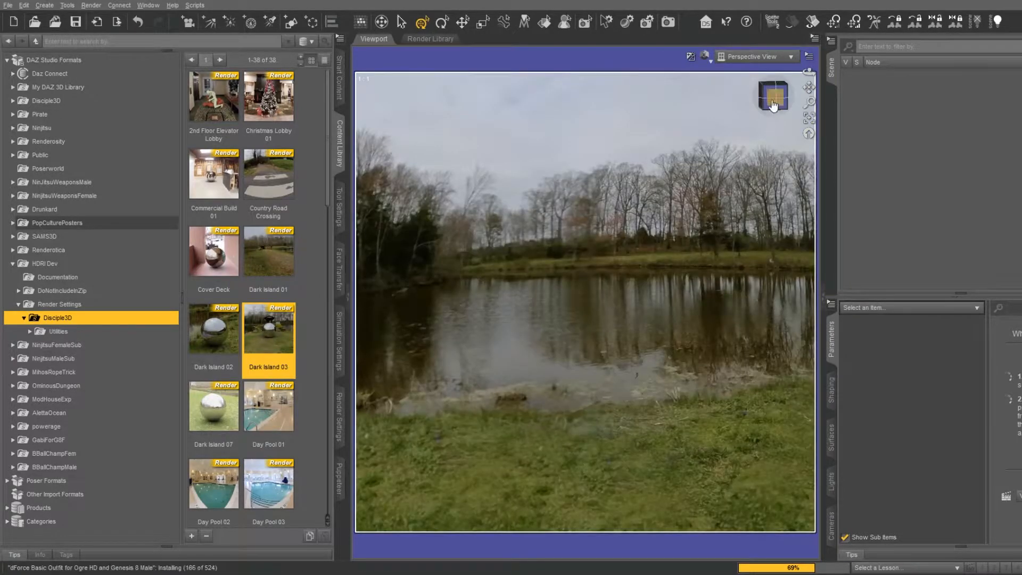
left_click_drag(773, 106, 825, 107)
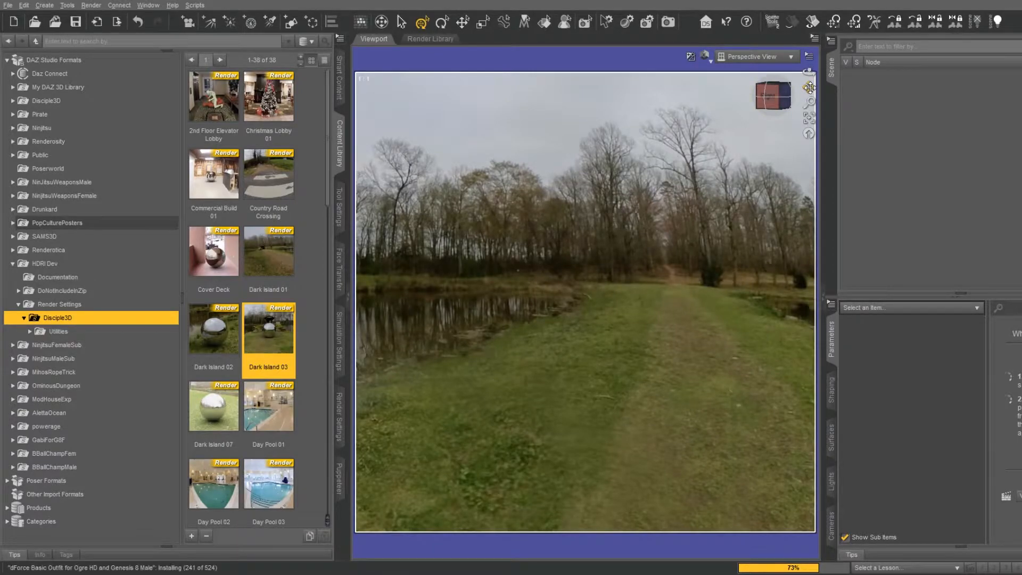
left_click_drag(808, 88, 857, 83)
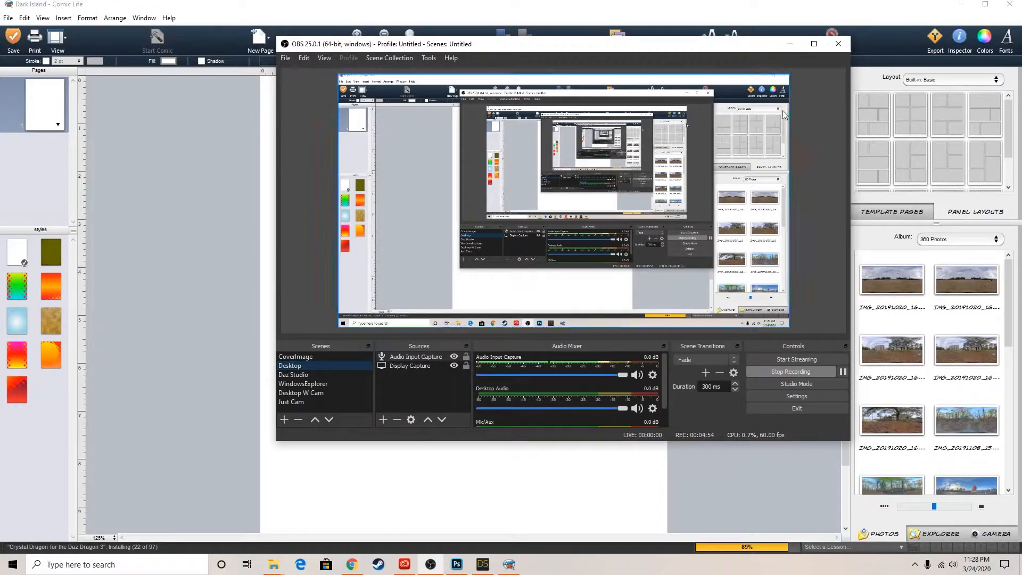
Minimize the OBS window and check the Comic Life version information
left_click(788, 45)
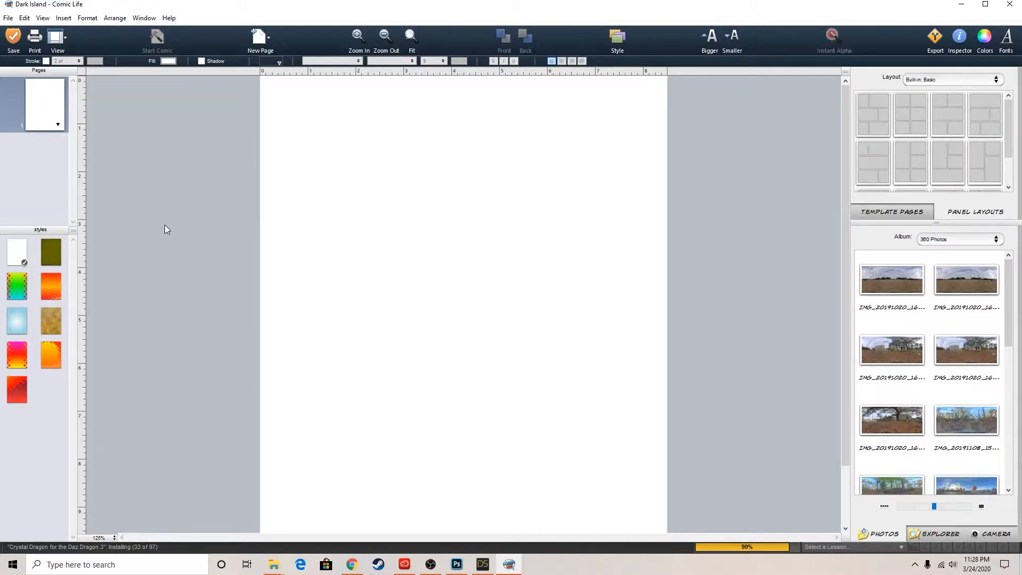
left_click(169, 19)
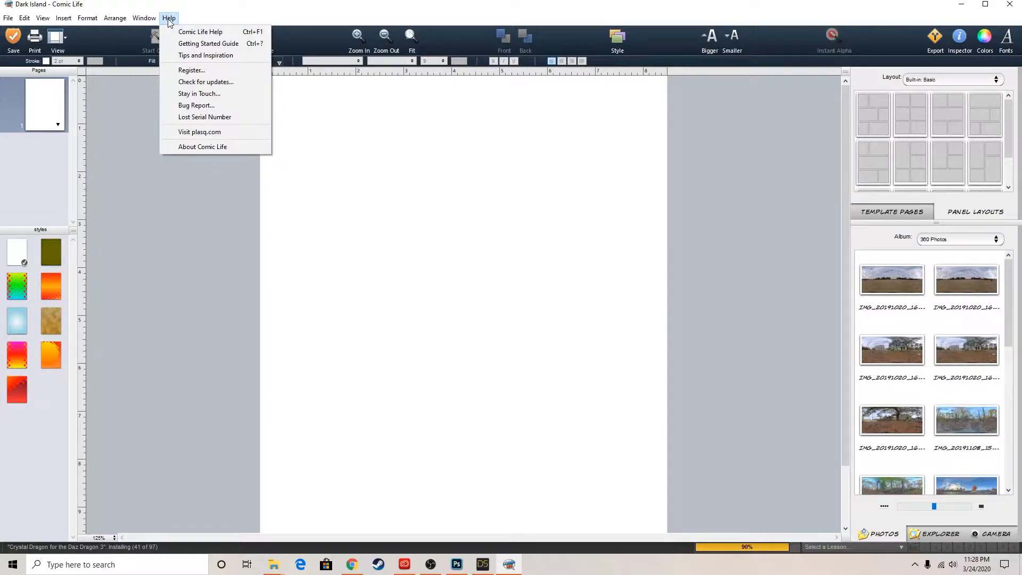
left_click(169, 19)
left_click(169, 19)
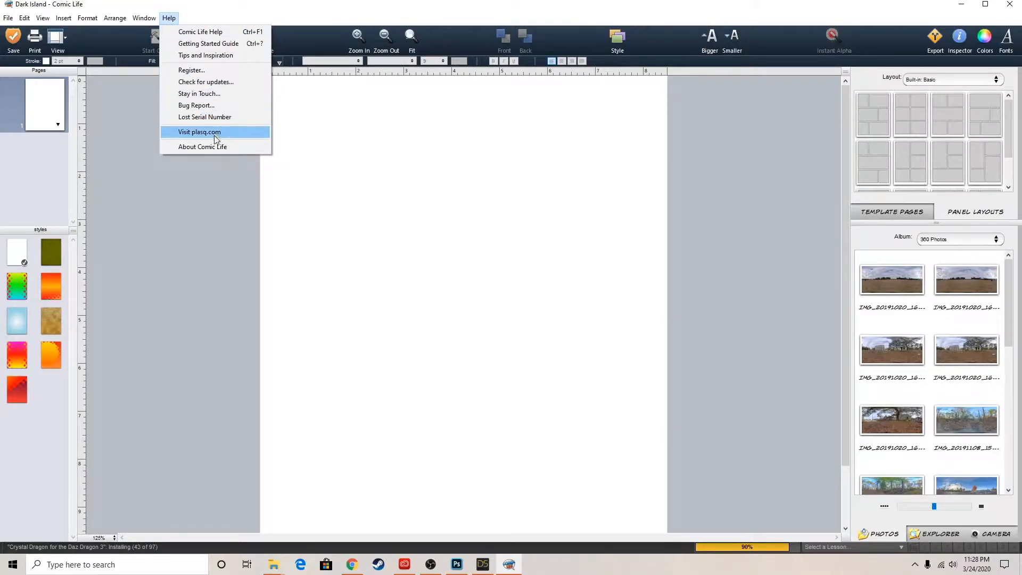
left_click(202, 147)
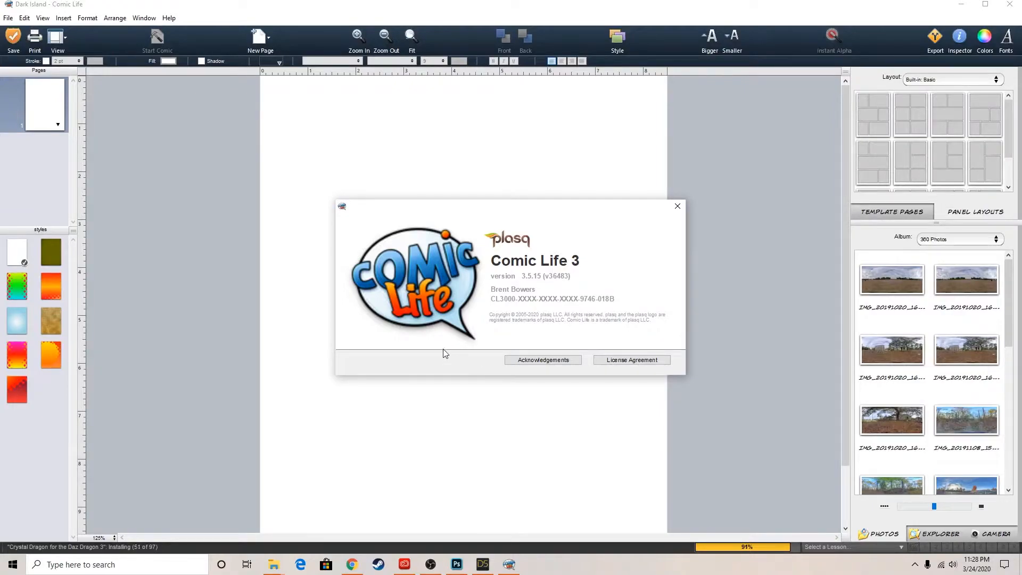
left_click(682, 208)
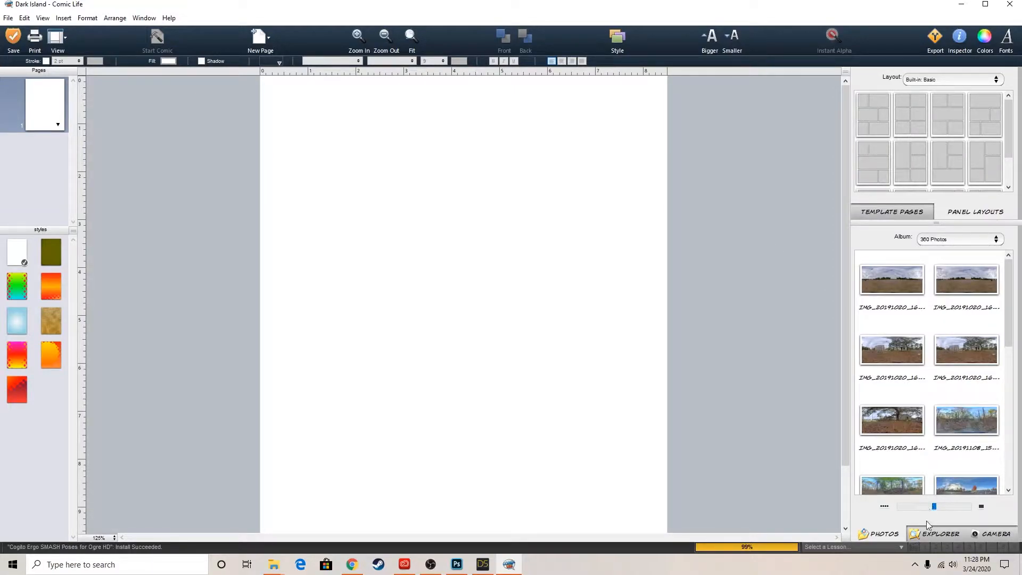
Show the file browser for images and switch it from the Edits folder to !3DContentProduction
left_click(937, 534)
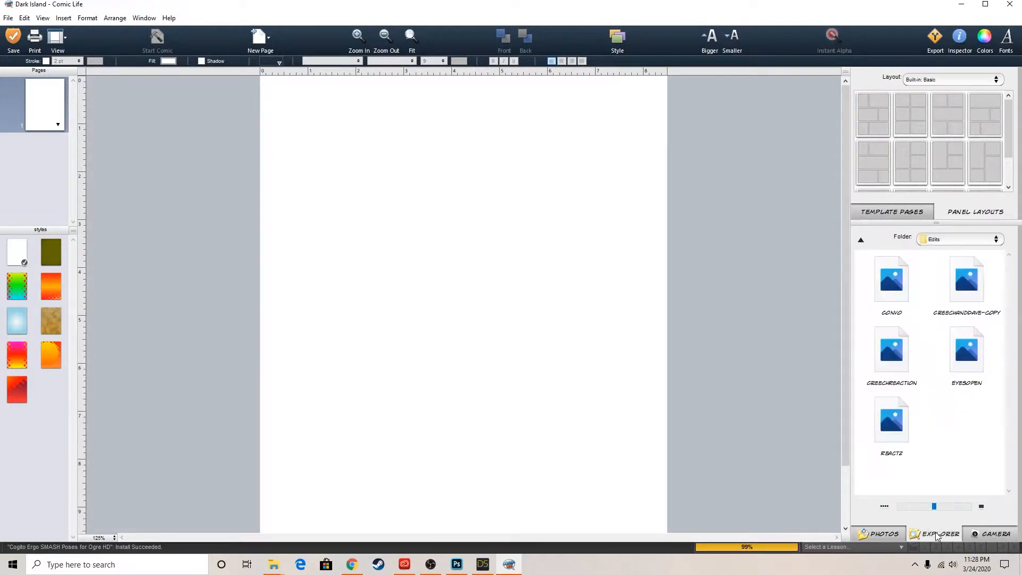
left_click(997, 240)
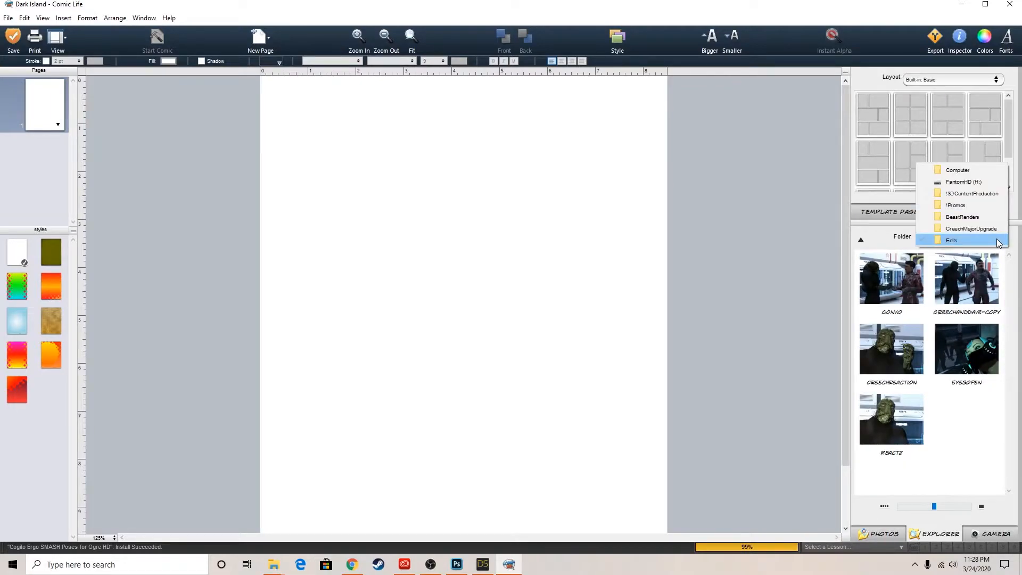
left_click(978, 210)
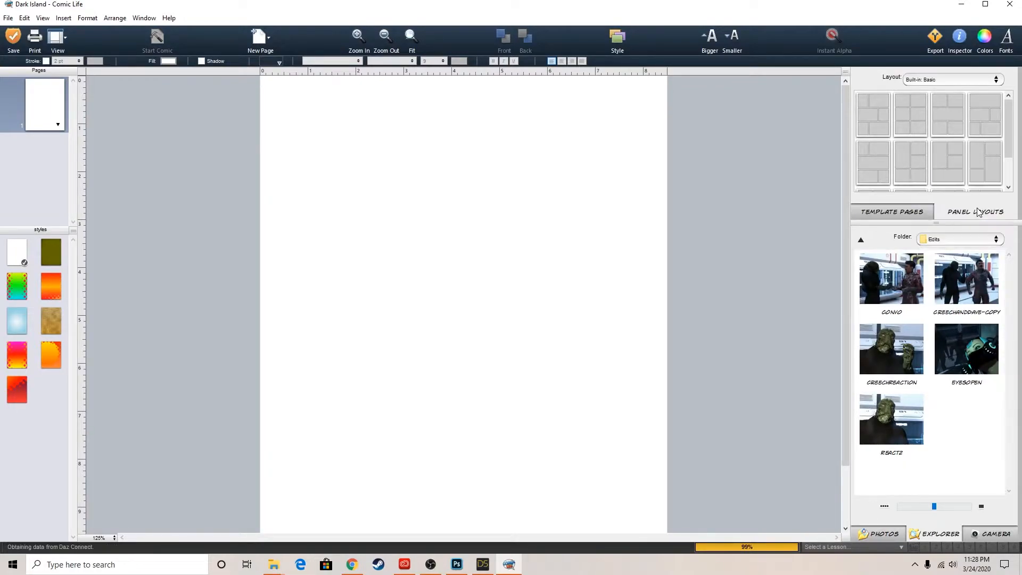
left_click(991, 240)
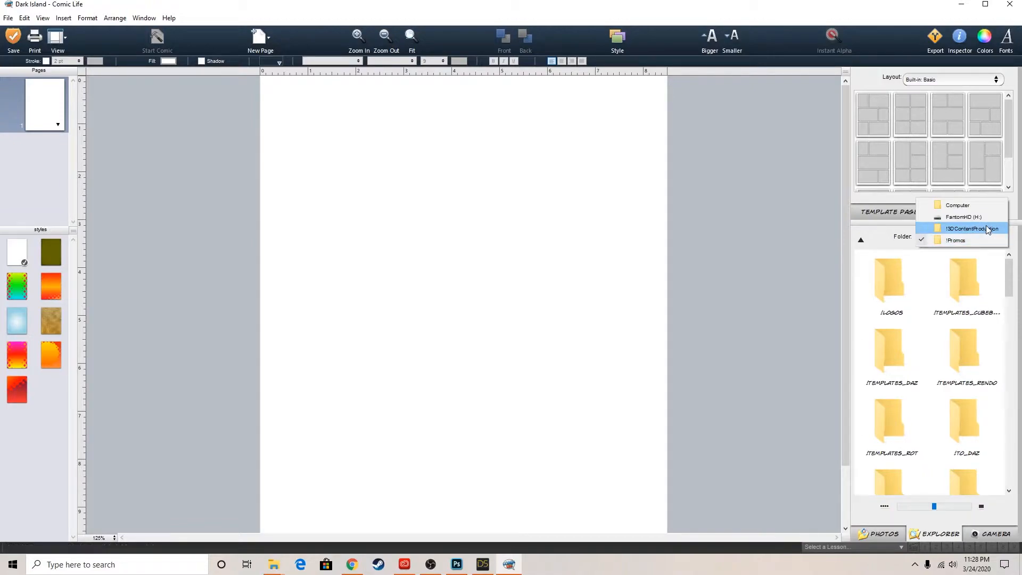
left_click(988, 230)
Browse from the !3DContentProduction folder through Rendo and HDRI Dev to DoNotIncludeInZip and open the ComicExample image folder
left_click_drag(1009, 320, 1018, 409)
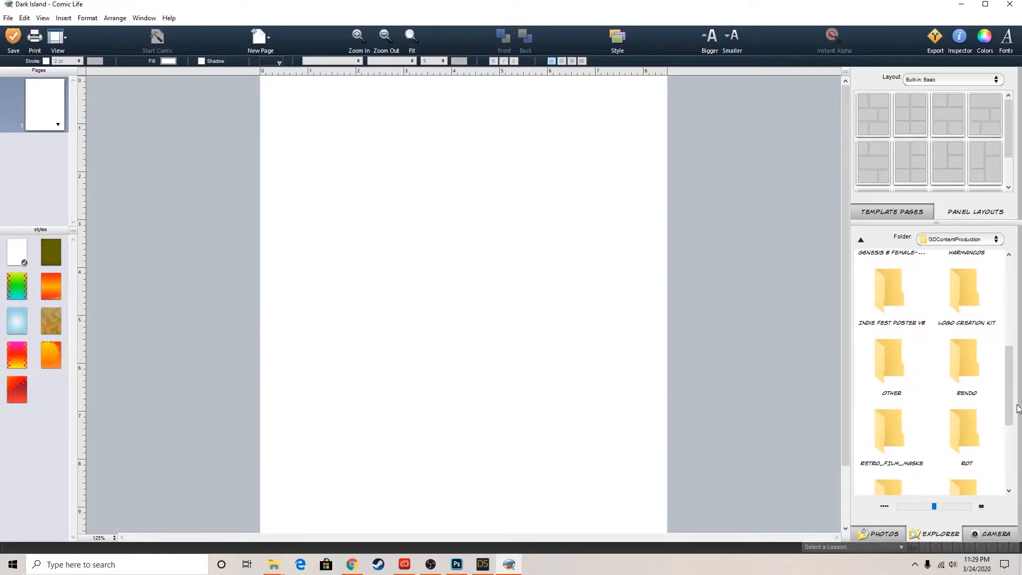
double_click(971, 350)
left_click_drag(1011, 284, 1019, 409)
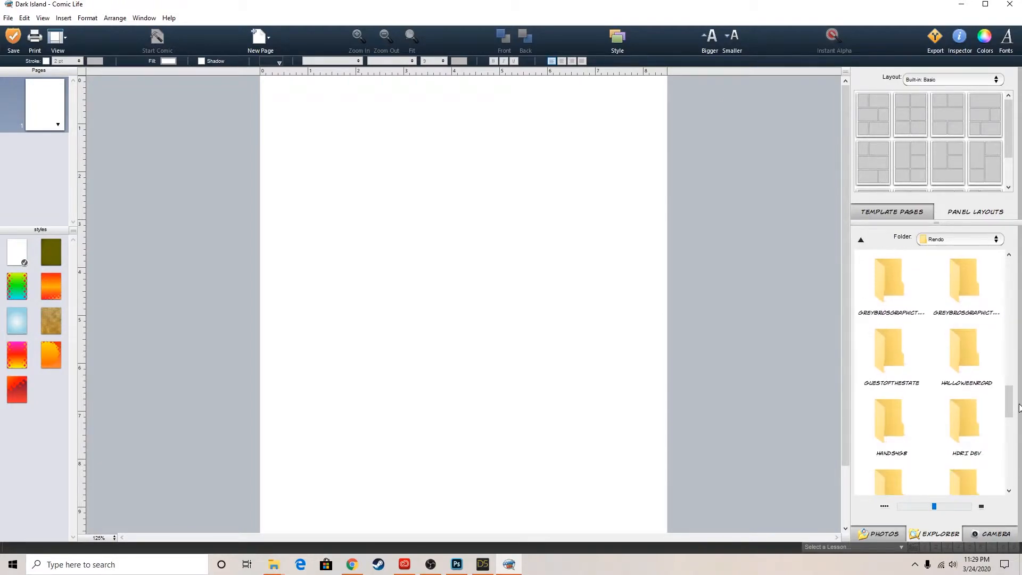
double_click(959, 425)
double_click(971, 279)
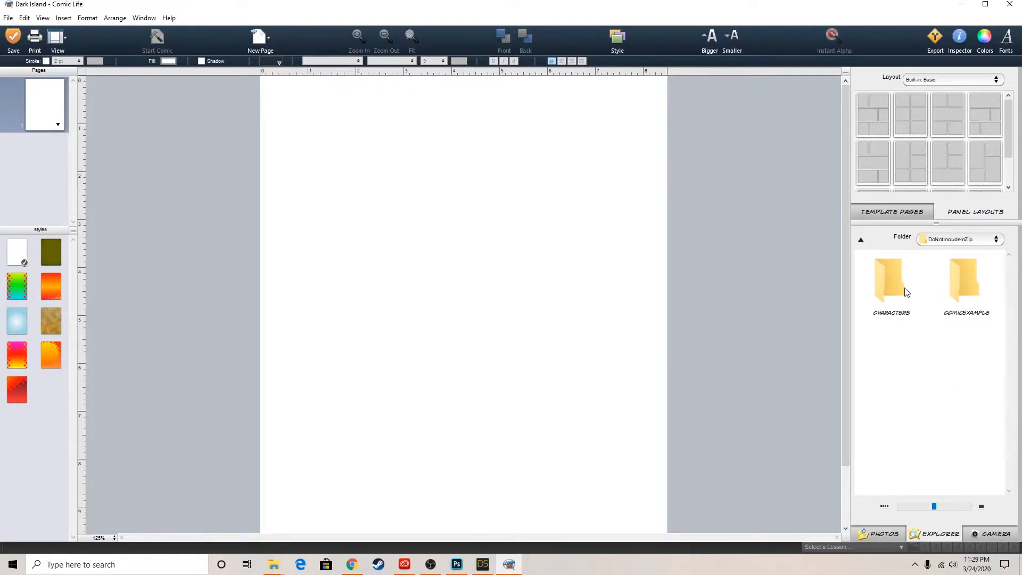
double_click(969, 283)
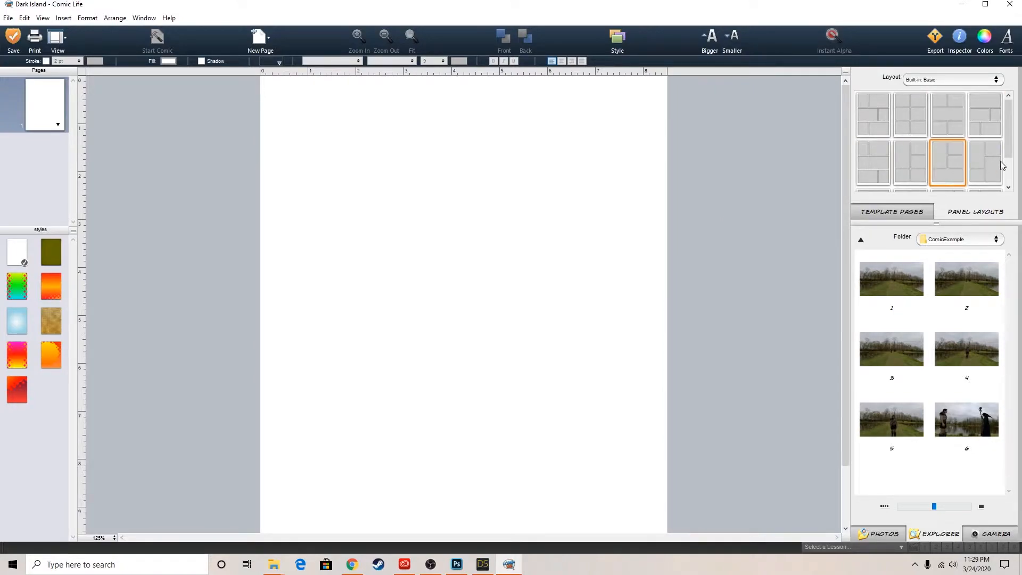
Show the Elements Well with the panel, caption, lettering and balloon elements
scroll(996, 152, "down", 2)
scroll(998, 151, "up", 2)
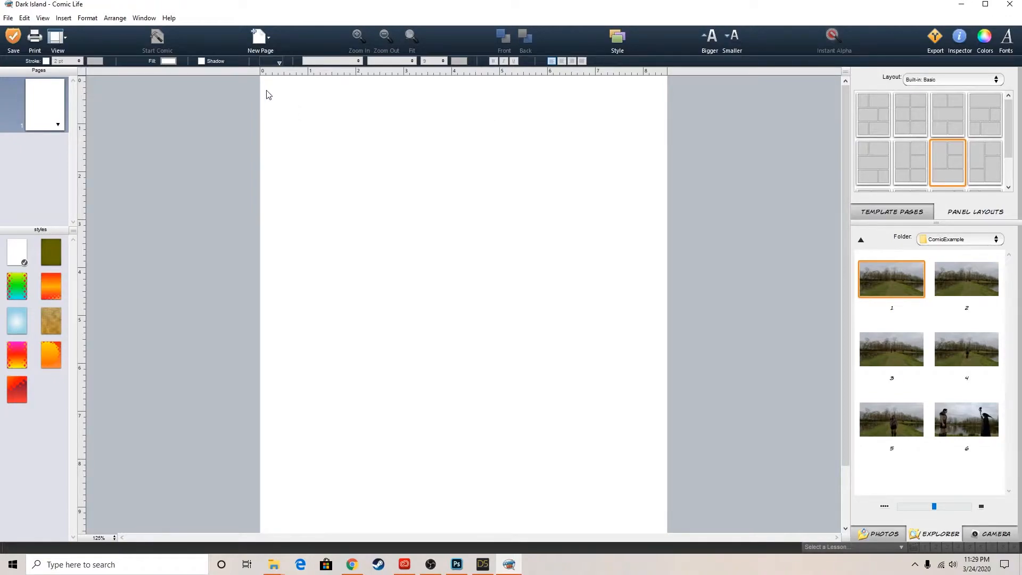
left_click(147, 20)
mouse_move(42, 18)
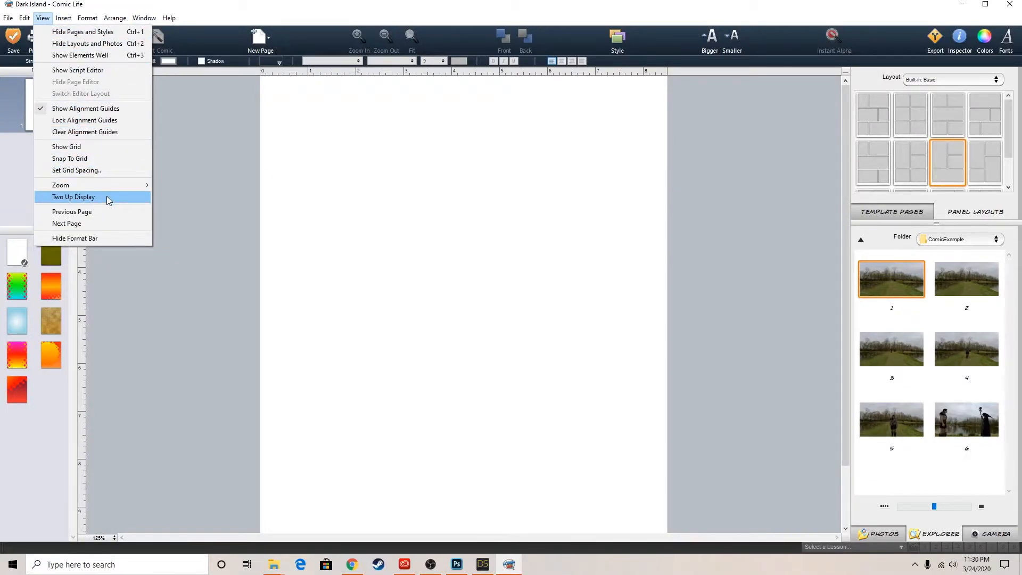
mouse_move(145, 20)
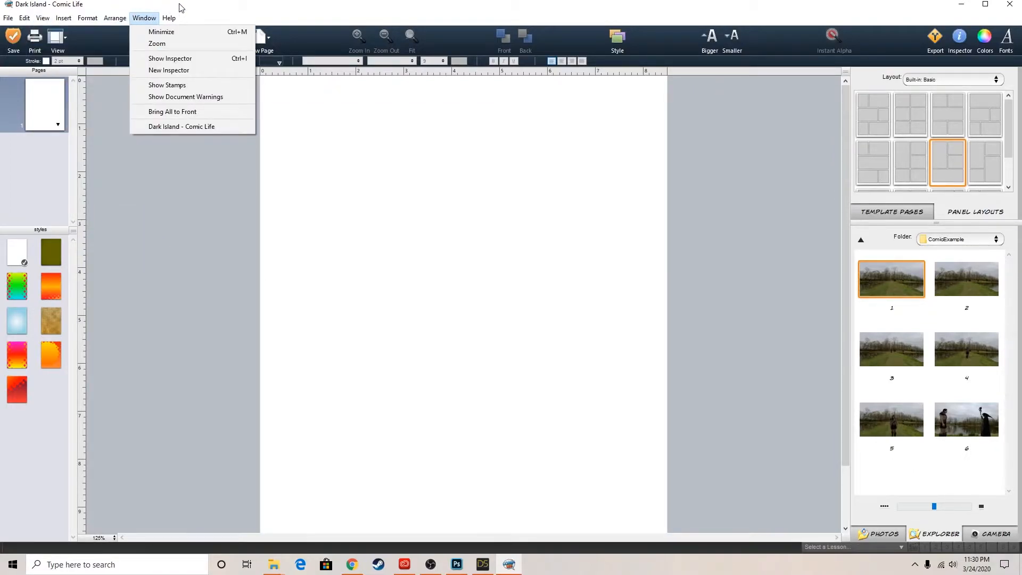
left_click(247, 105)
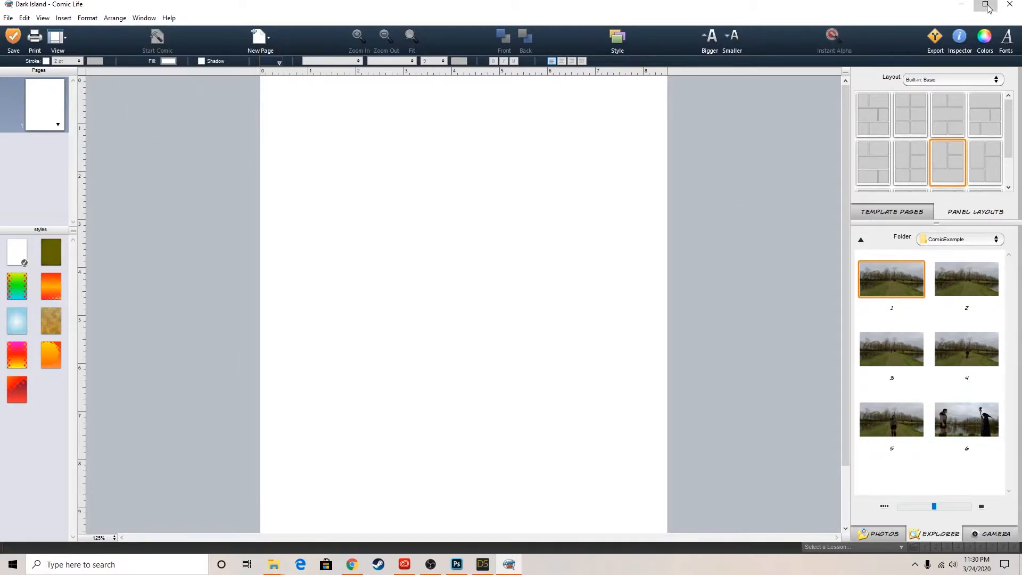
left_click(43, 18)
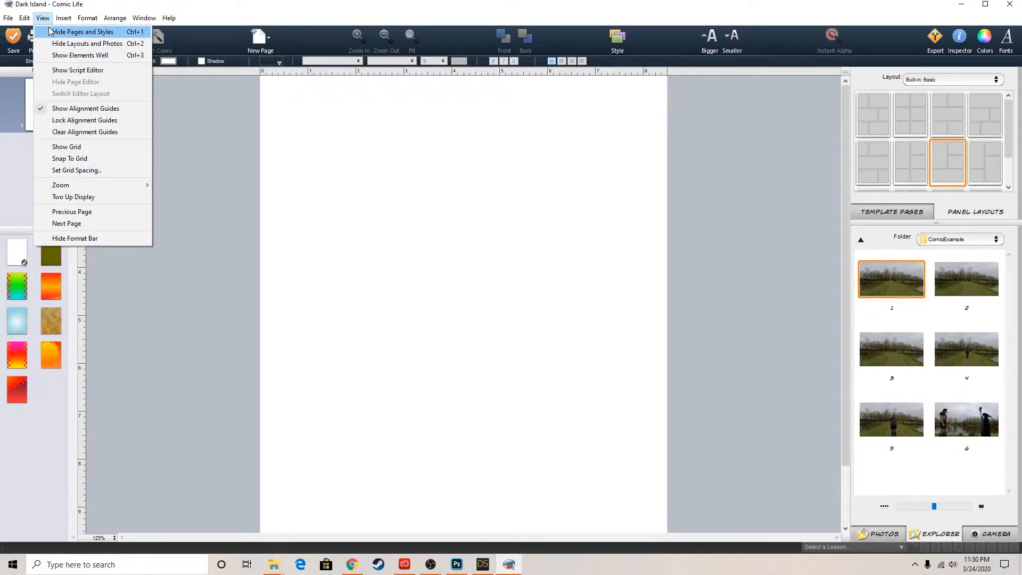
left_click(66, 55)
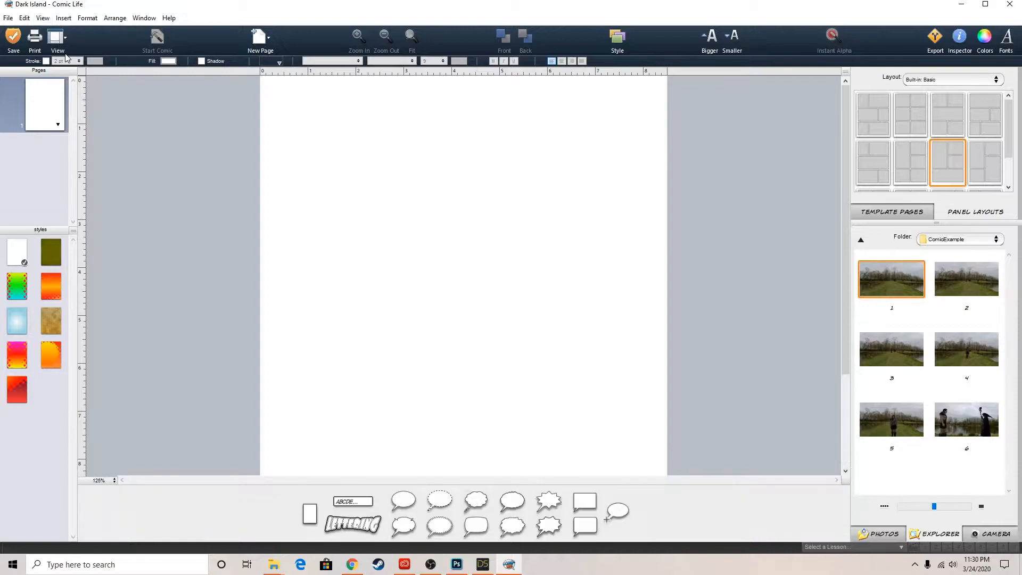
Bring all Comic Life windows to the front and maximize the Dark Island document window
left_click(41, 20)
mouse_move(126, 184)
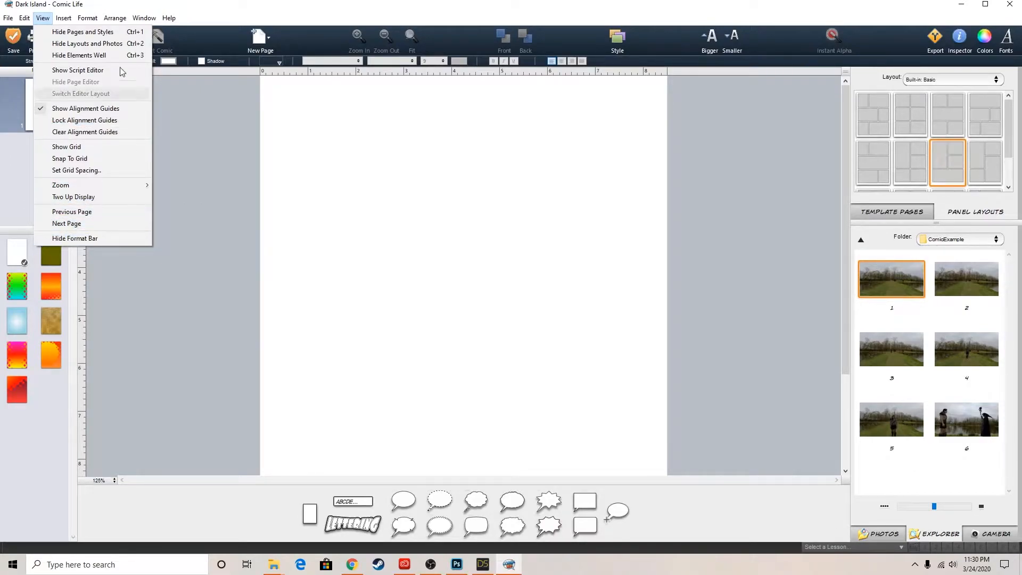
left_click(86, 20)
mouse_move(97, 31)
mouse_move(136, 22)
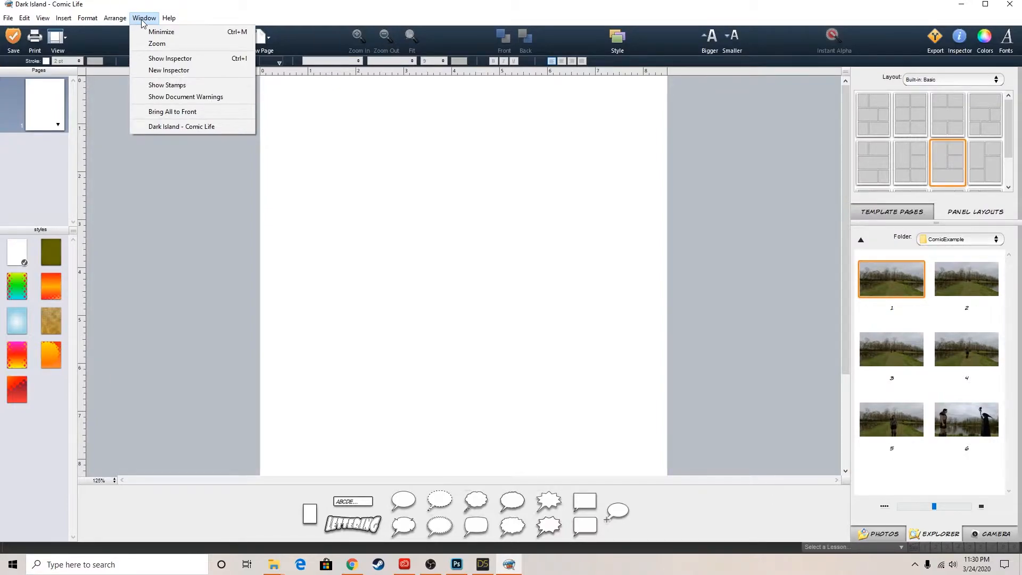
left_click(177, 111)
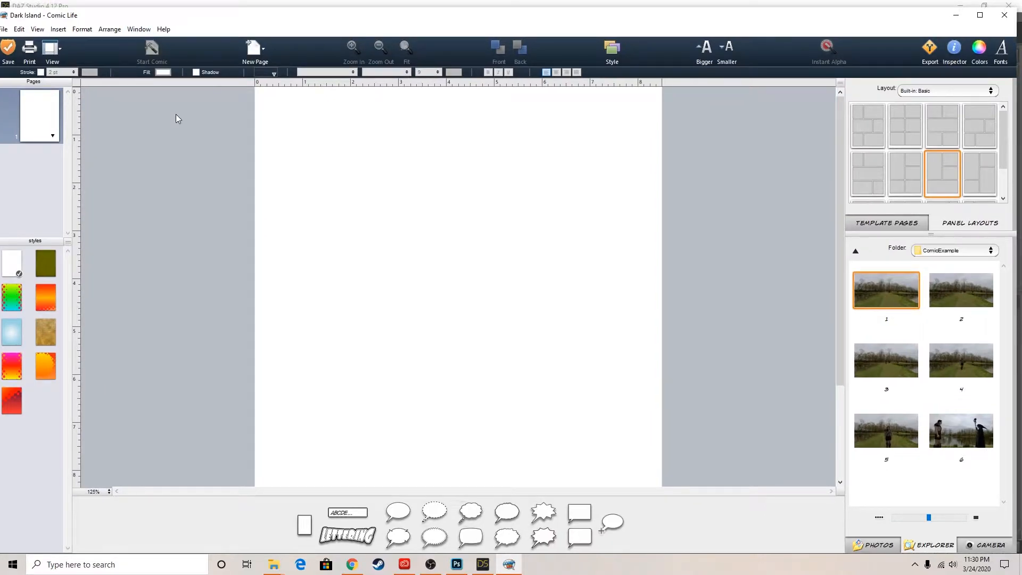
left_click(979, 15)
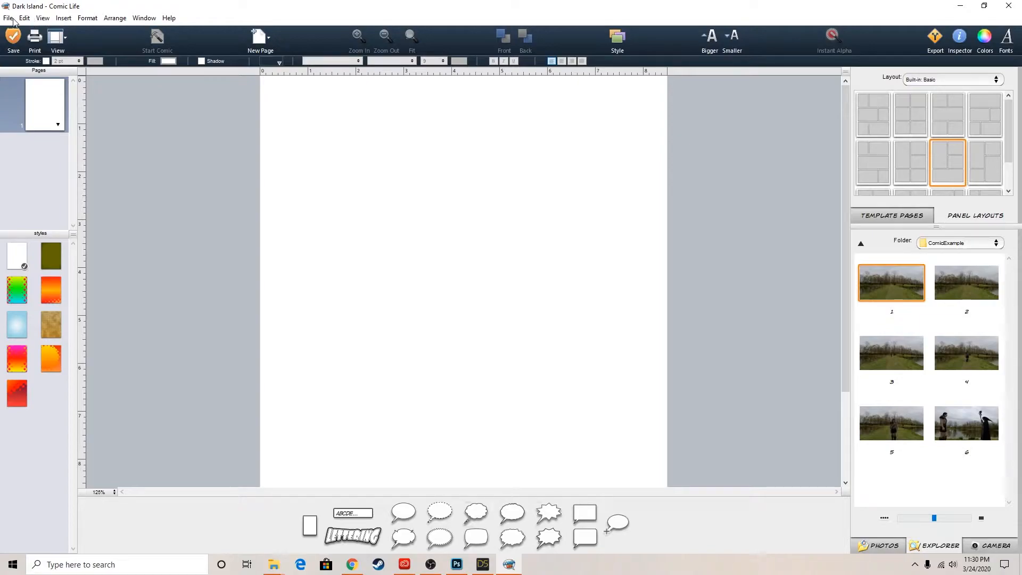
left_click(143, 19)
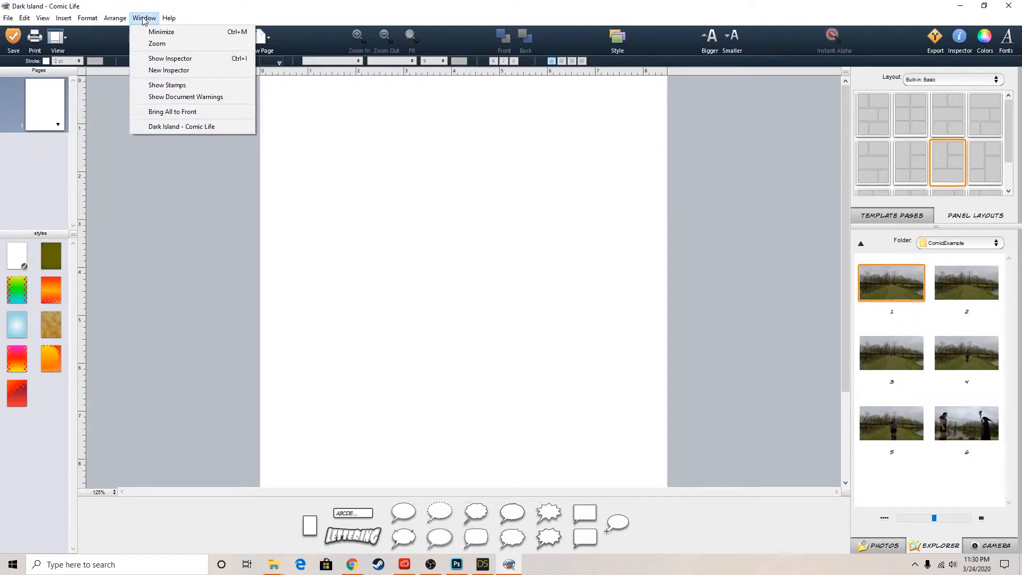
mouse_move(126, 21)
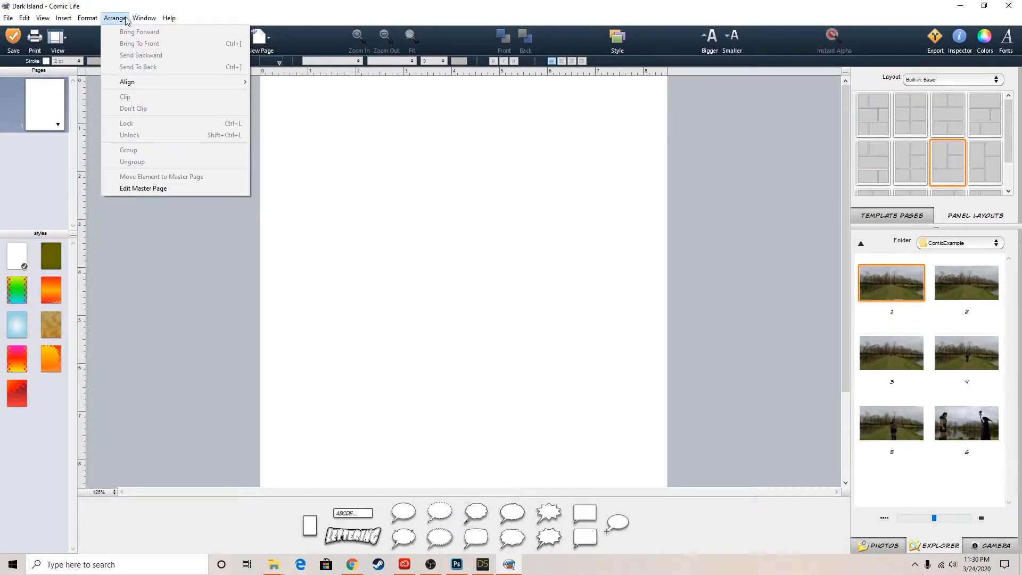
mouse_move(89, 22)
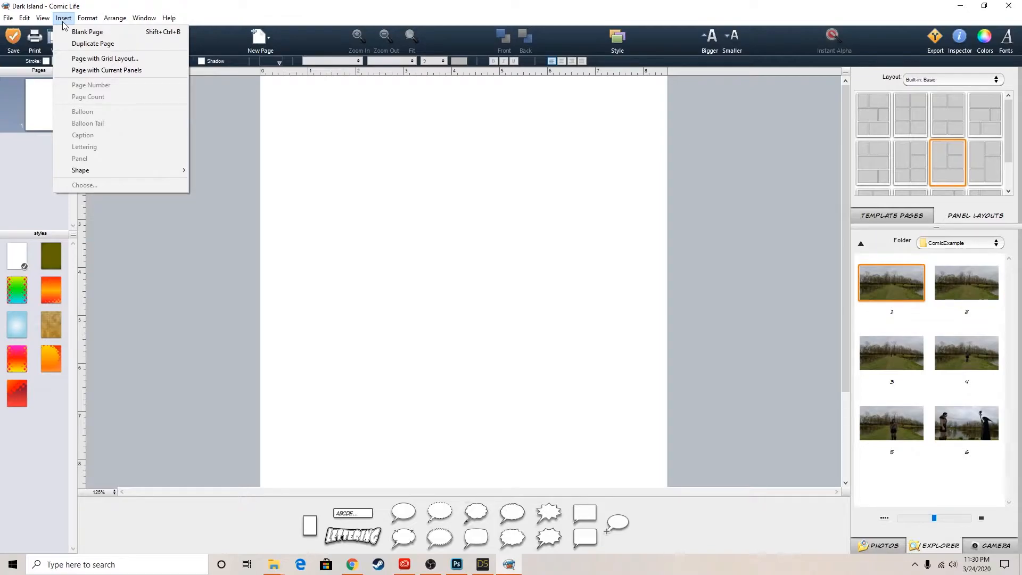
mouse_move(157, 173)
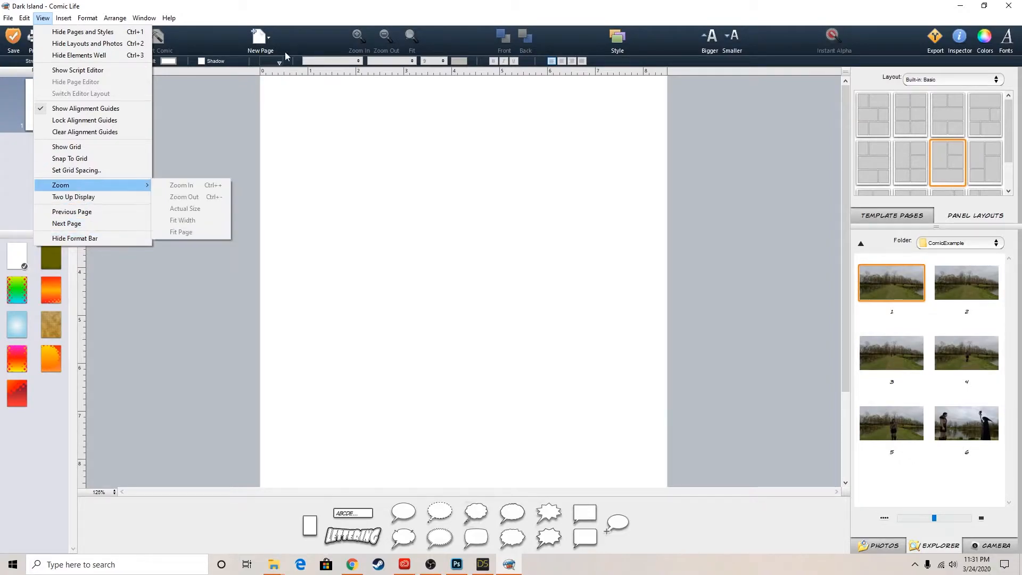
left_click(327, 5)
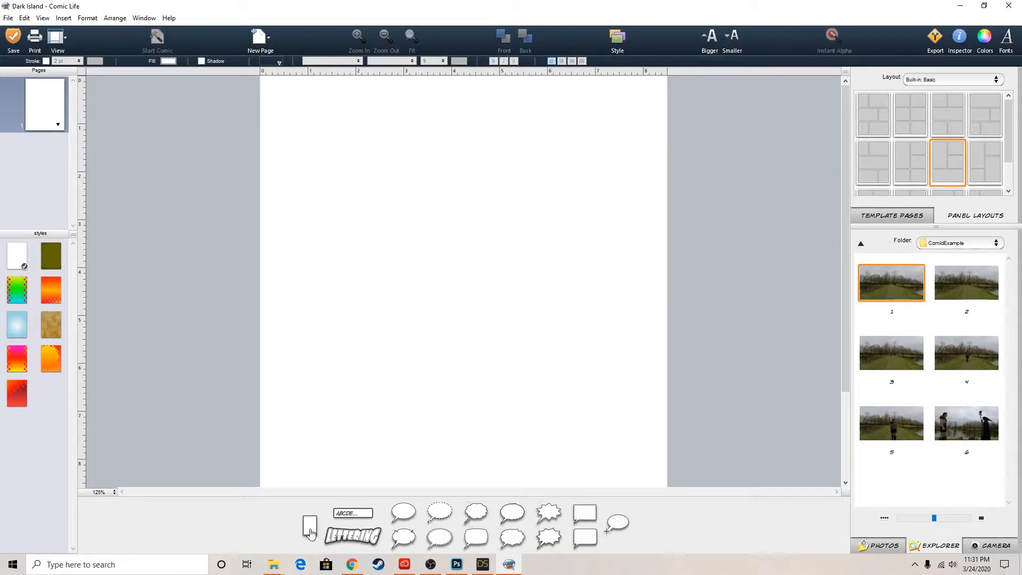
Add a blank panel at the page's upper-left corner and widen it to about 8 inches, nearly the full page width
left_click_drag(310, 525, 349, 150)
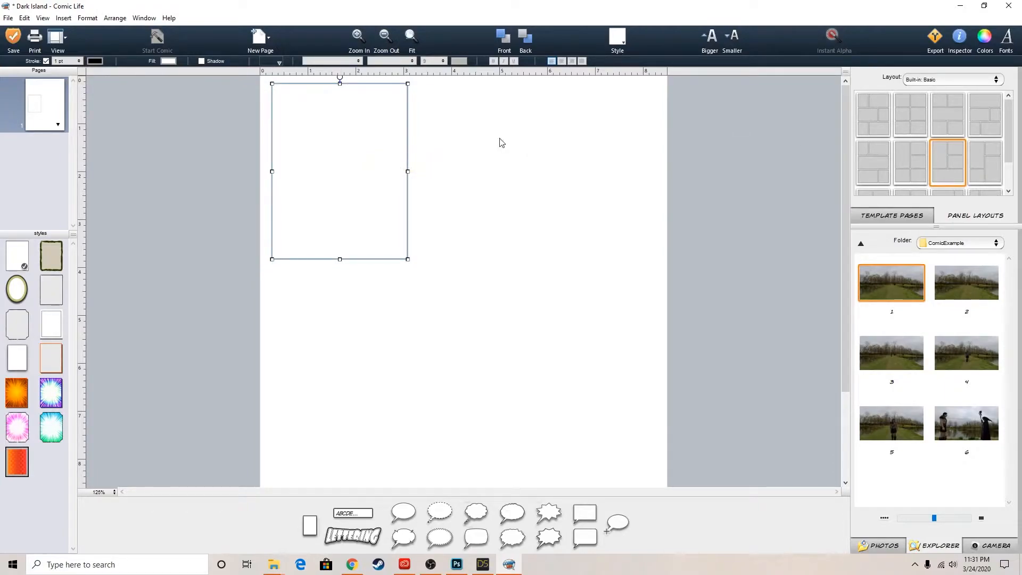
left_click_drag(419, 170, 658, 156)
mouse_move(845, 174)
left_mouse_down()
mouse_move(859, 246)
mouse_move(843, 171)
left_mouse_up()
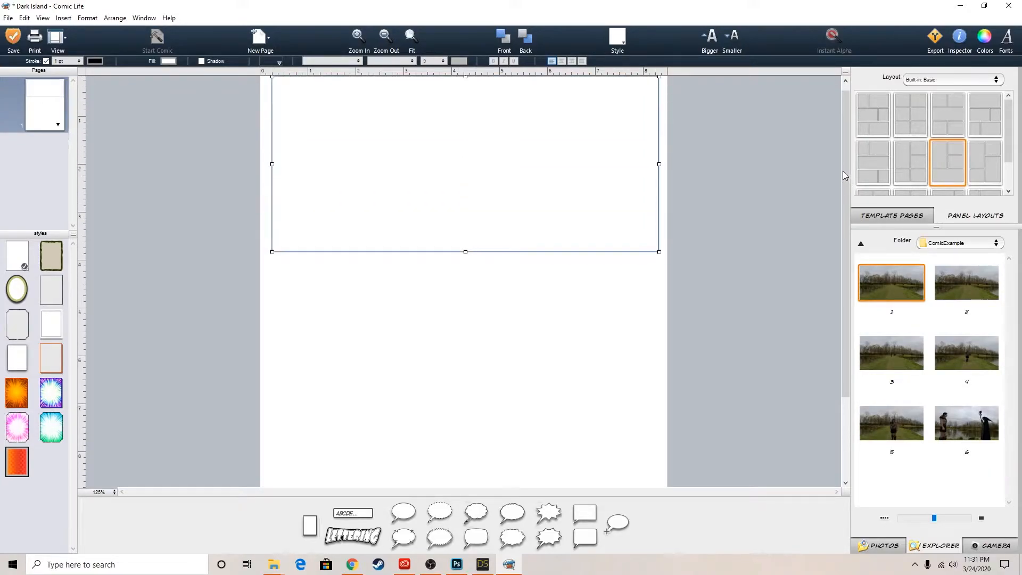
Center the panel near the top of the page and extend its height to about 4.2 inches
left_click(386, 37)
left_click(385, 37)
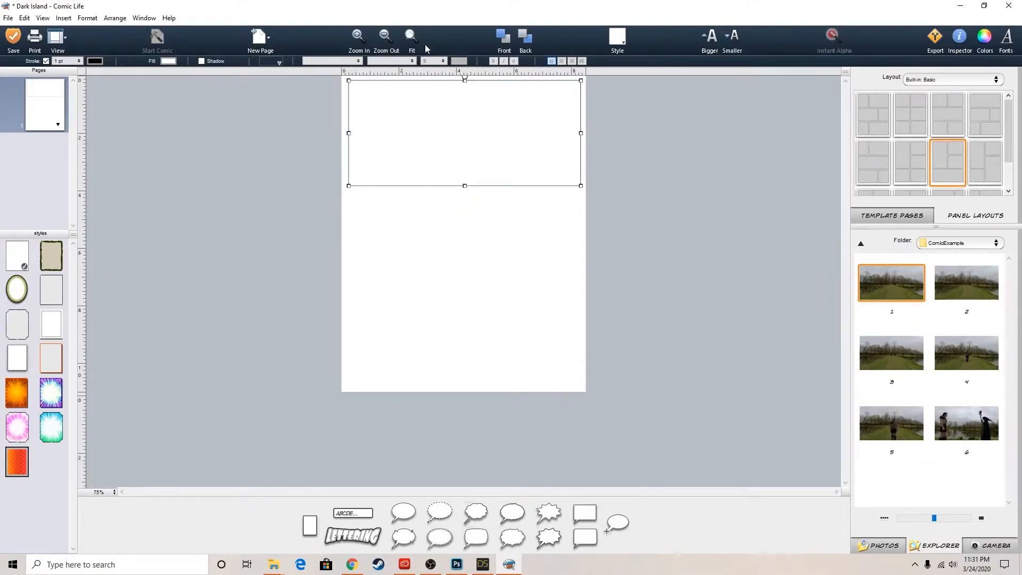
left_click_drag(536, 134, 535, 141)
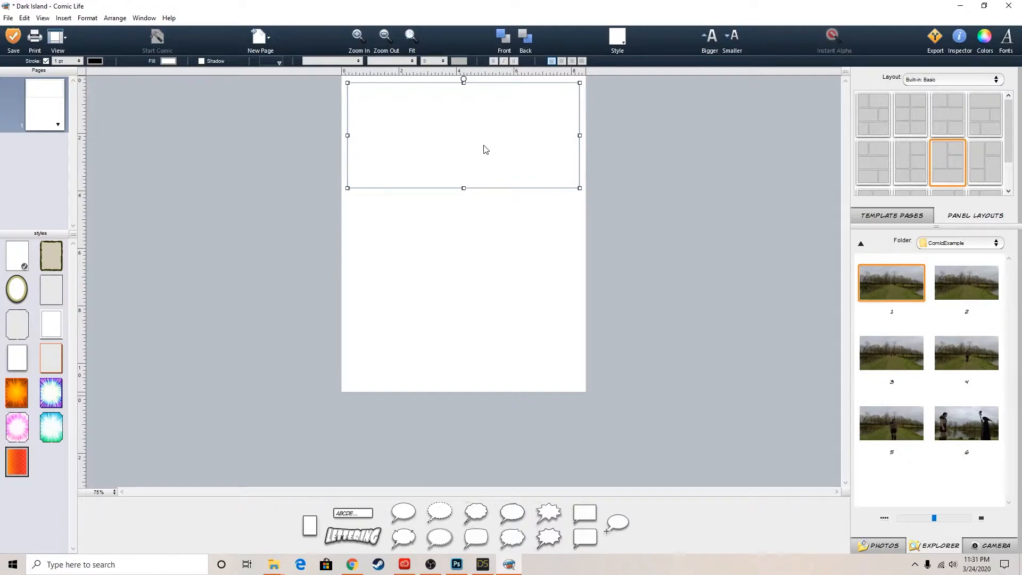
left_click_drag(485, 157, 464, 206)
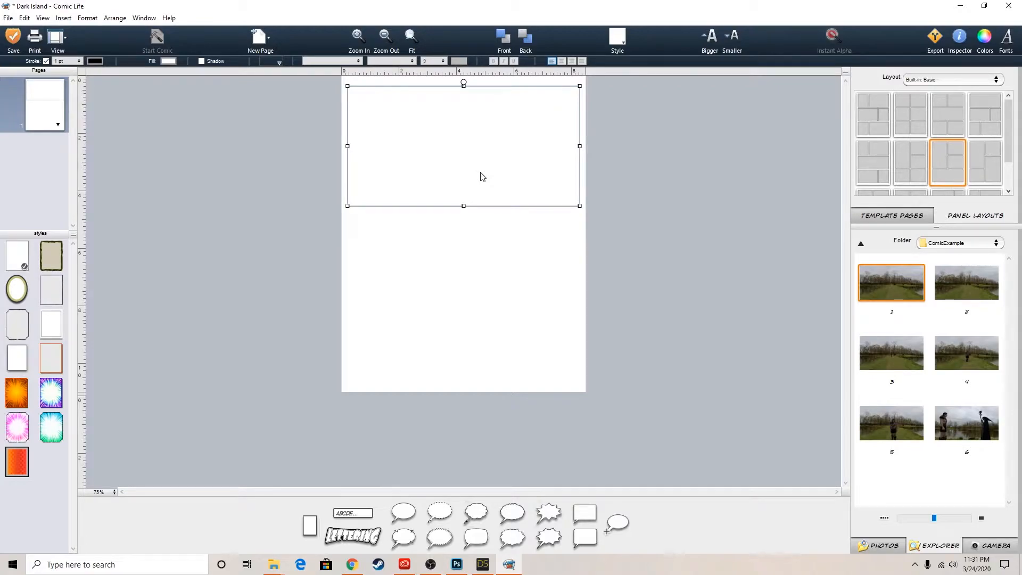
Duplicate the top panel to the bottom and middle of the page, and shorten the middle copy to a strip about 1.4 inches high
left_click_drag(482, 176, 483, 344)
left_click_drag(481, 306, 505, 269)
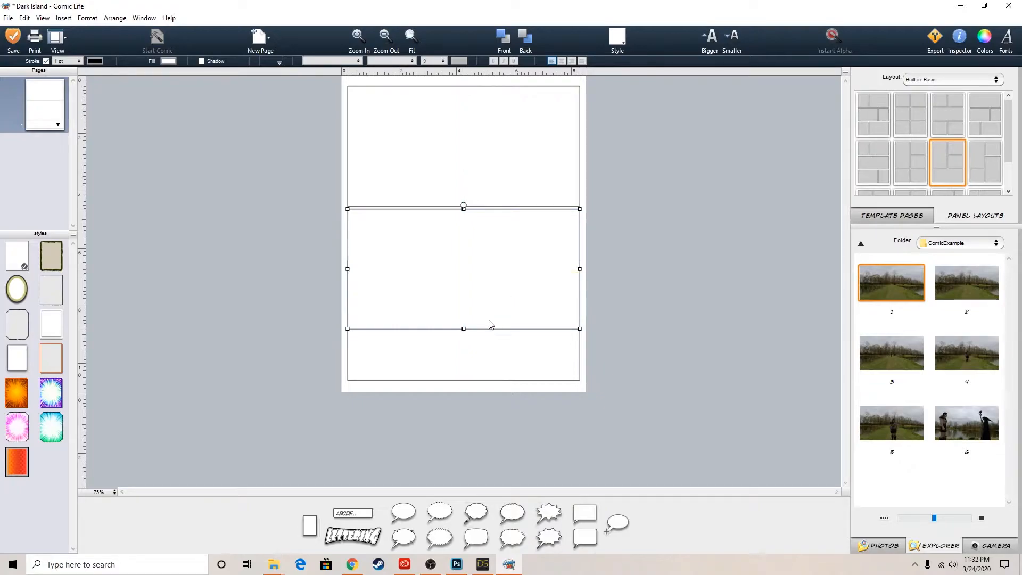
left_click_drag(464, 329, 466, 254)
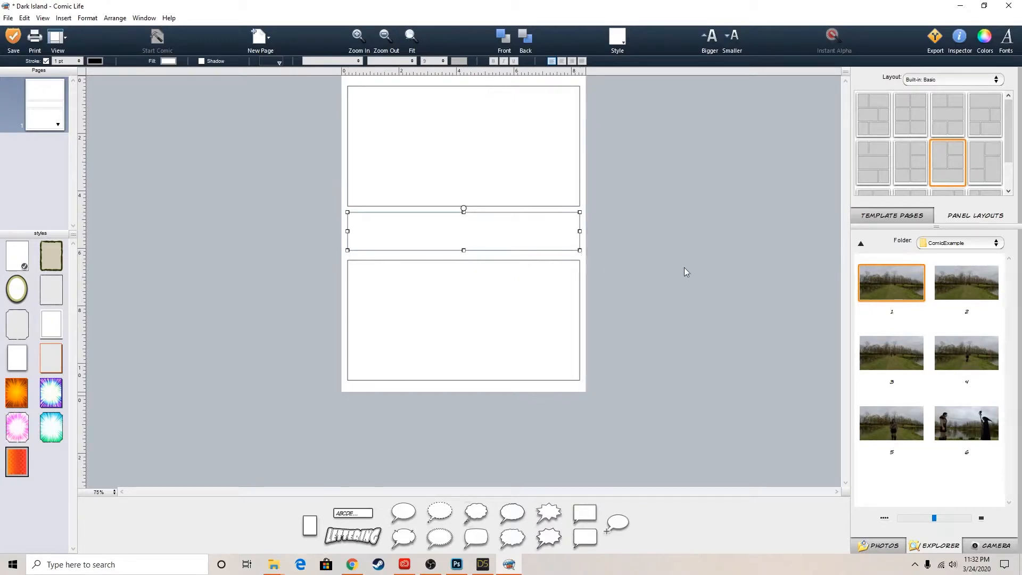
left_click(720, 241)
left_click(503, 243)
left_click_drag(463, 254, 463, 252)
left_click(825, 283)
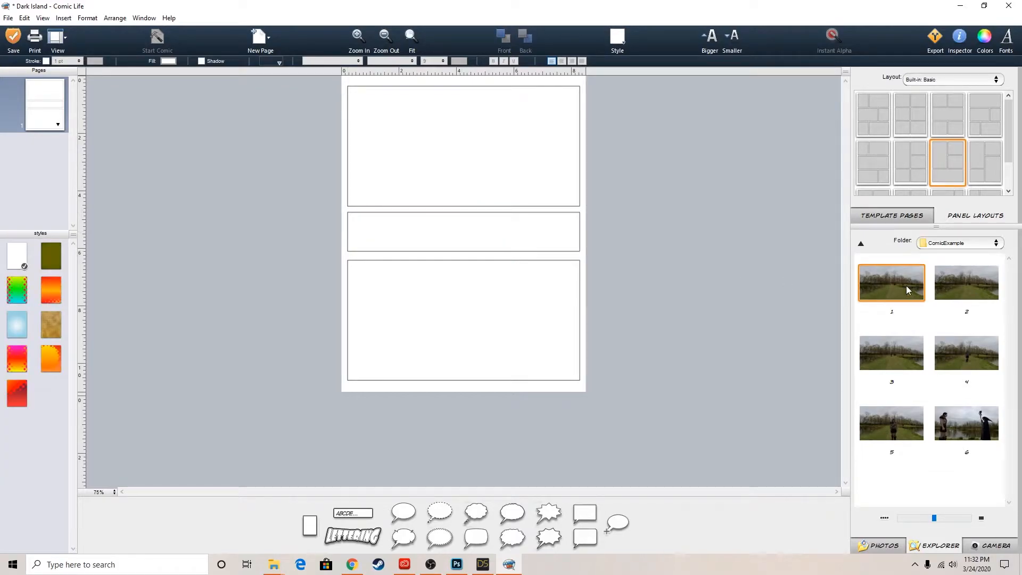
Place image 1 in the top panel and image 2 in the narrow middle panel
left_click_drag(909, 278, 522, 149)
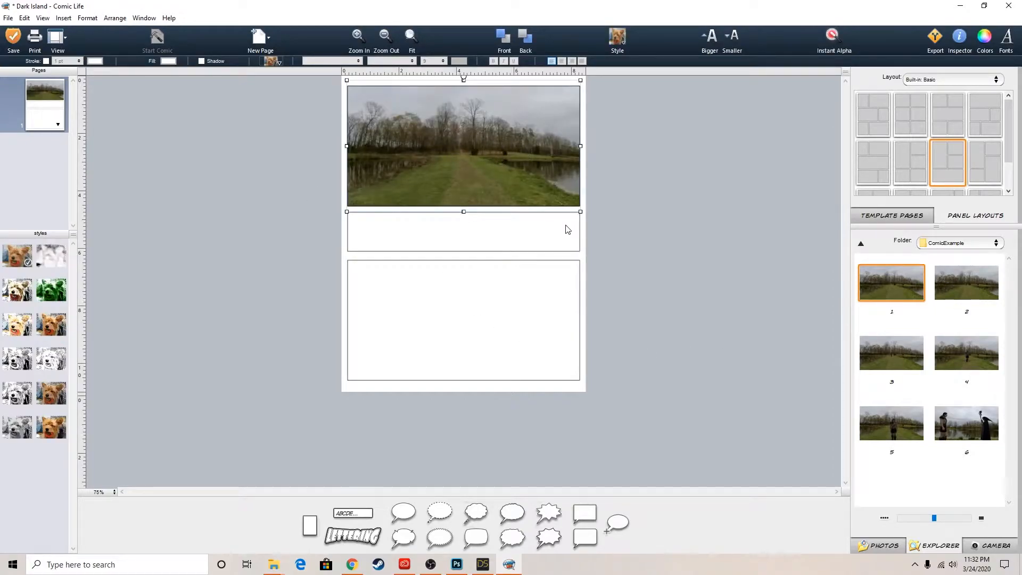
left_click(539, 229)
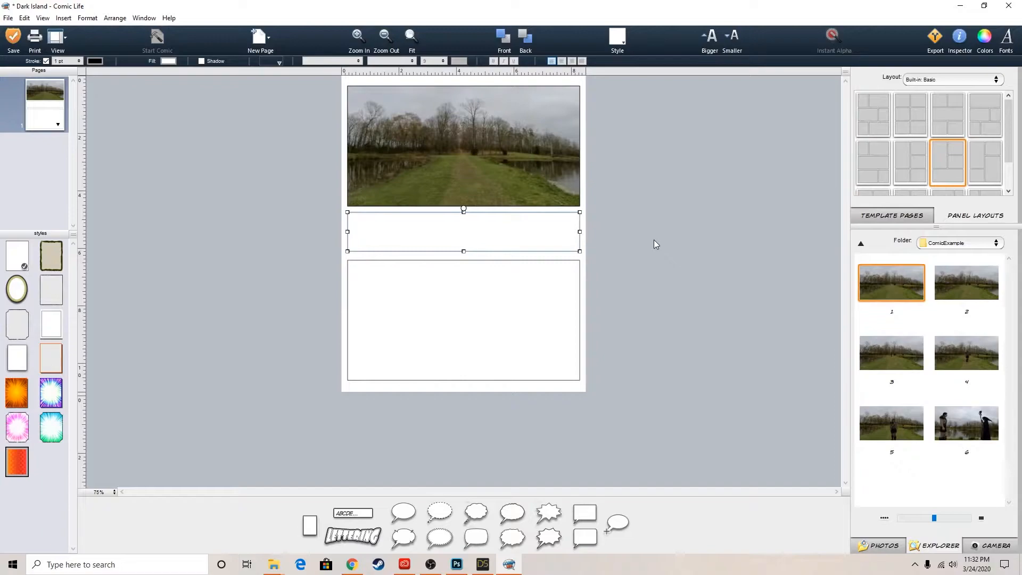
left_click(980, 287)
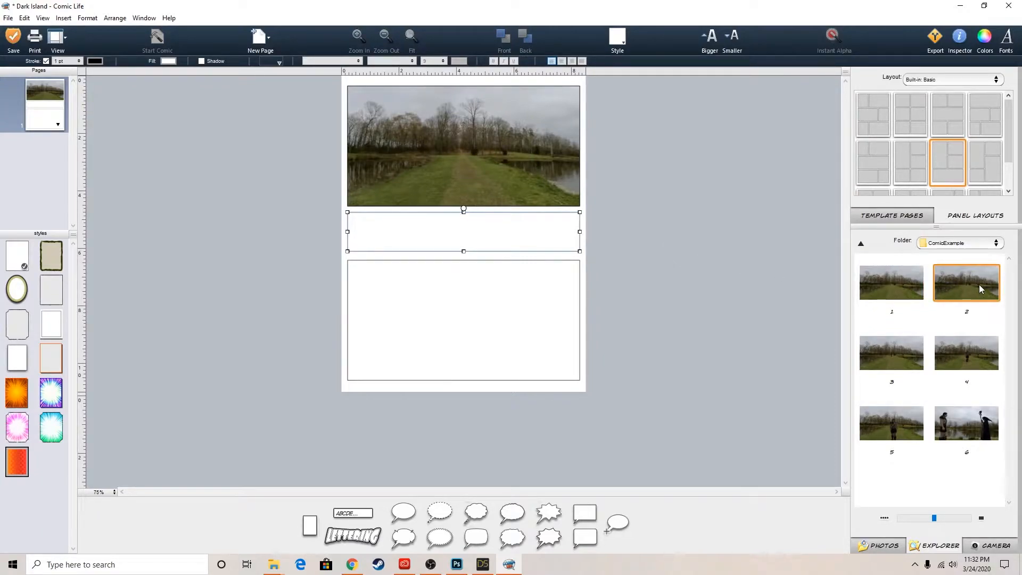
left_click_drag(978, 285, 452, 229)
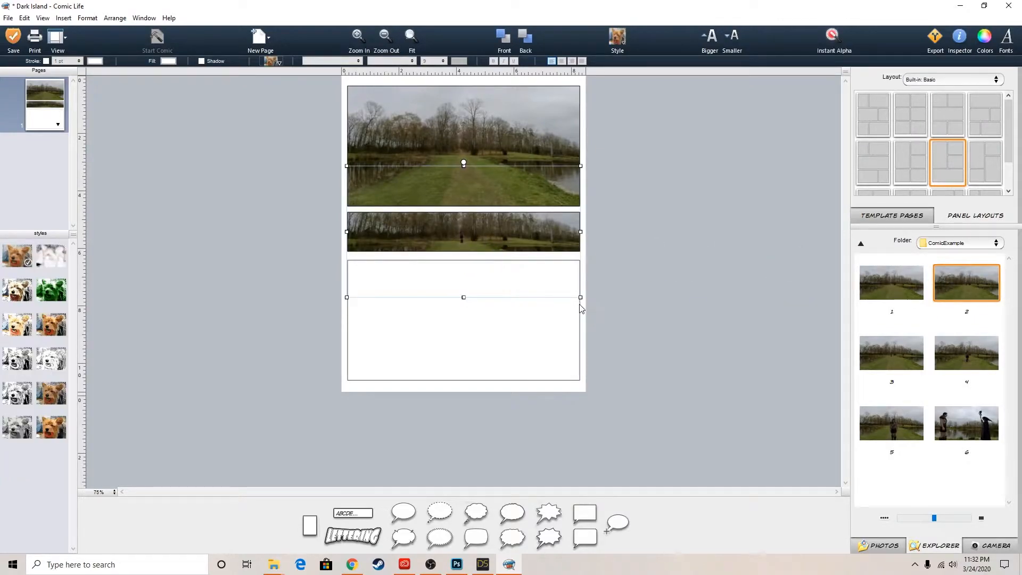
Try to enlarge and shift image 2 in the middle panel, and remove the displaced image
left_click_drag(580, 297, 634, 401)
left_click_drag(508, 228, 456, 191)
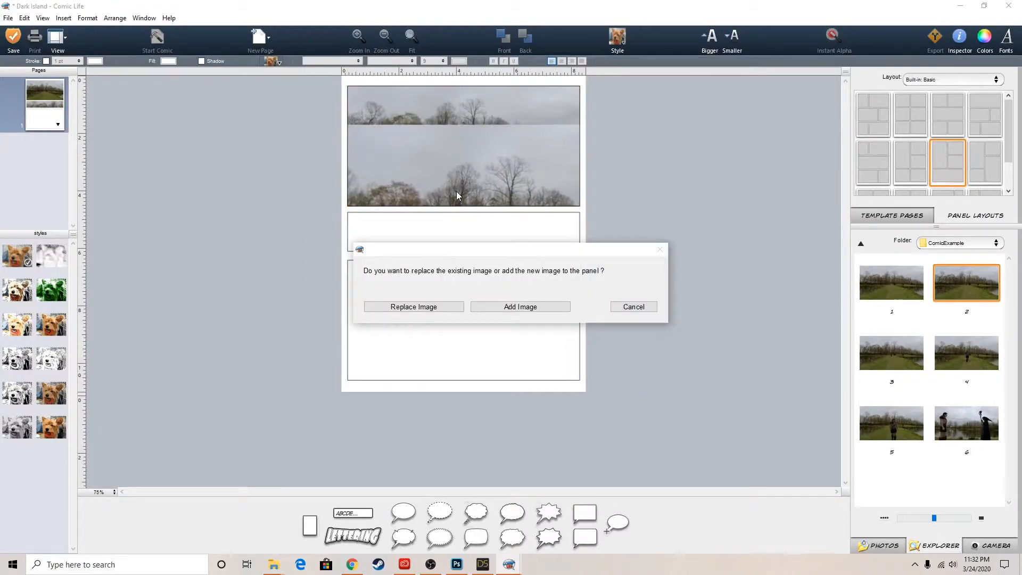
left_click(633, 306)
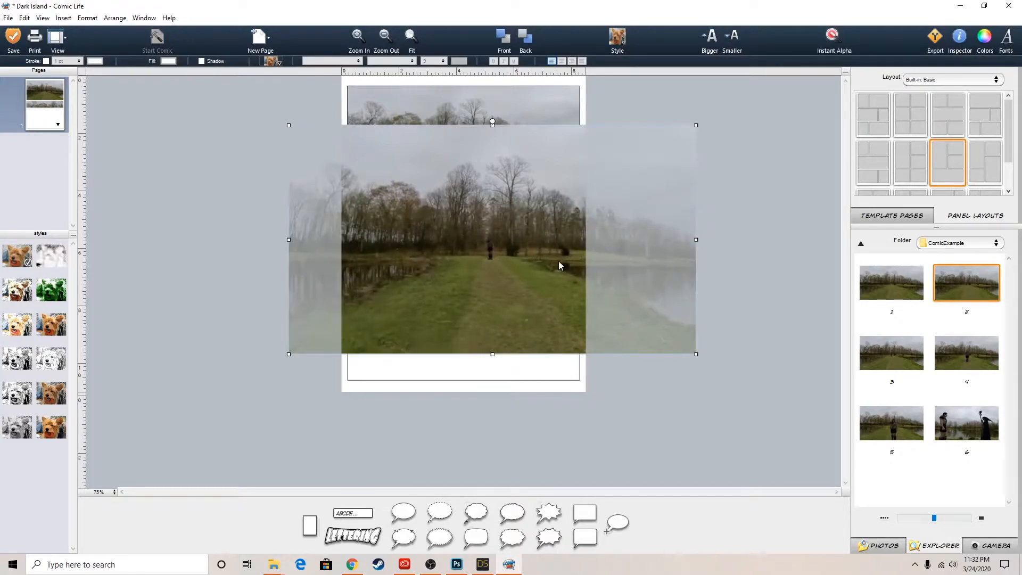
left_click(646, 238)
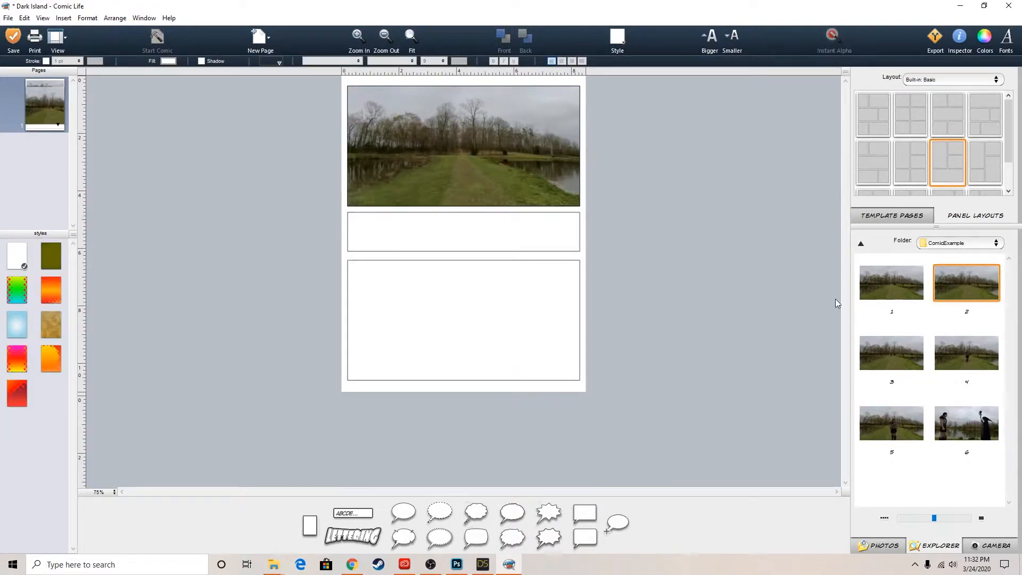
Place image 2 in the middle panel again
left_click_drag(955, 286, 480, 232)
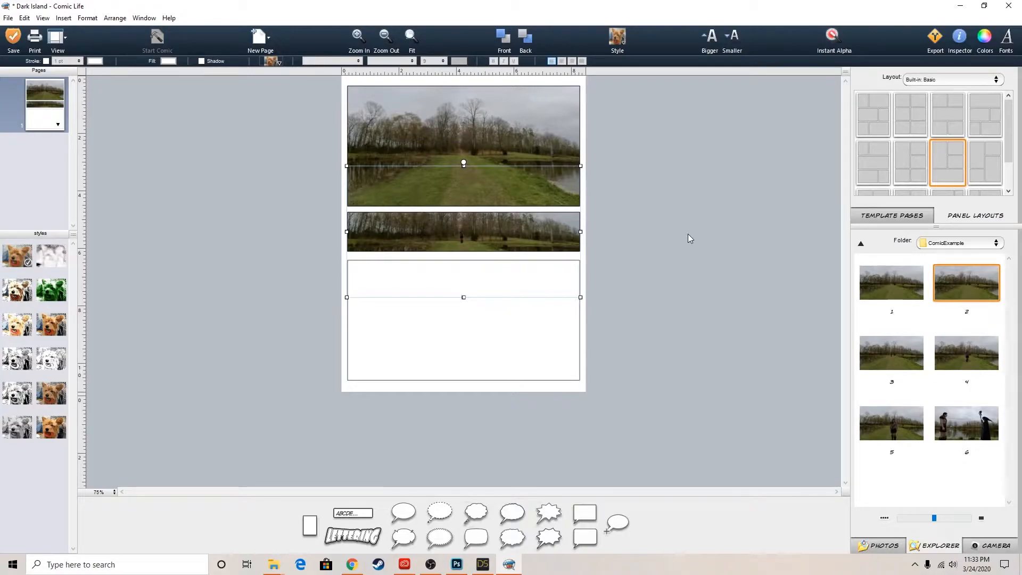
Fine-tune the vertical position of image 2 in the narrow middle panel
left_click(590, 302)
left_click(487, 241)
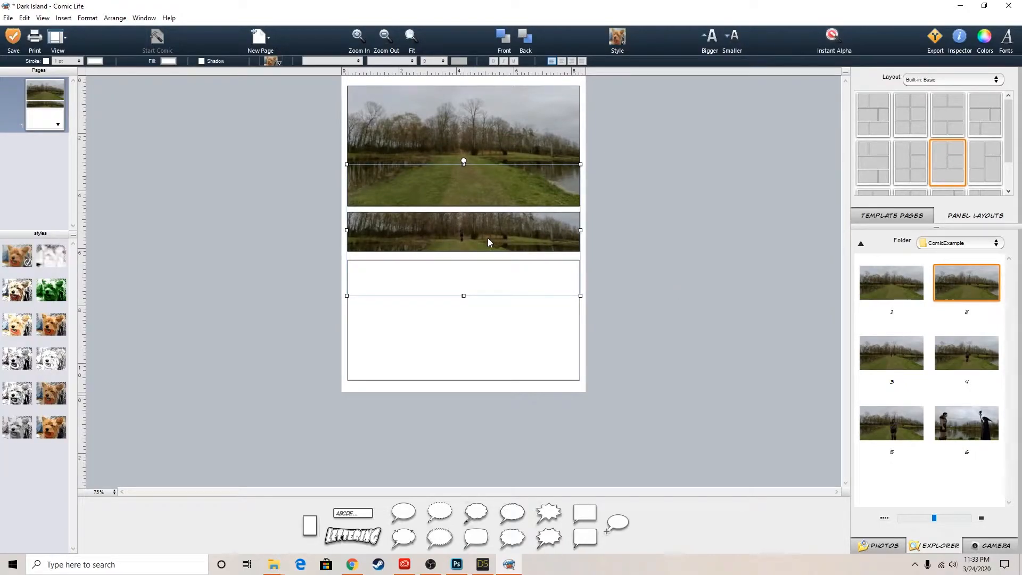
left_click(746, 321)
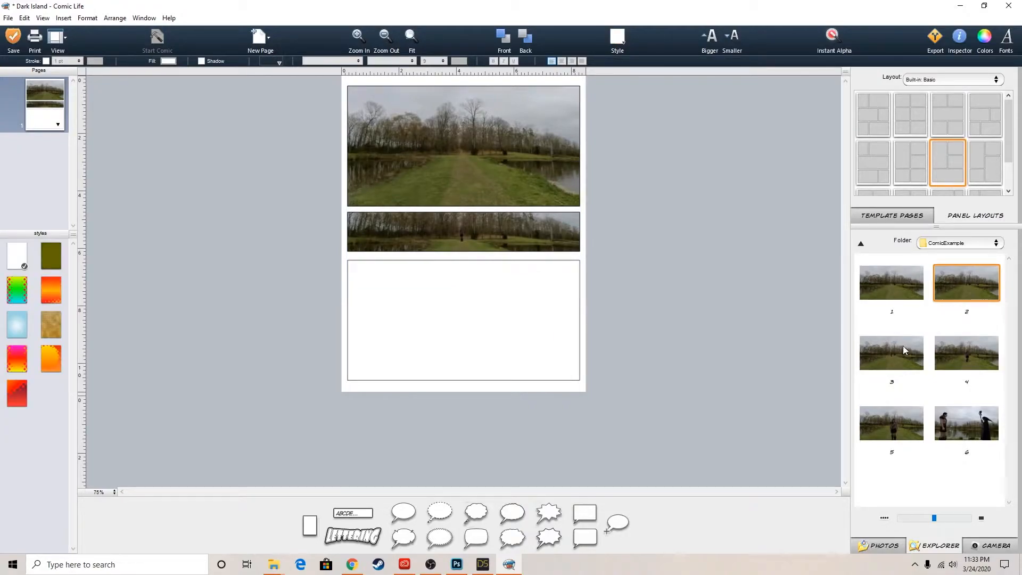
Try image 3 in the large bottom panel, and delete both the image and that panel
left_click(899, 350)
left_click_drag(893, 352, 473, 326)
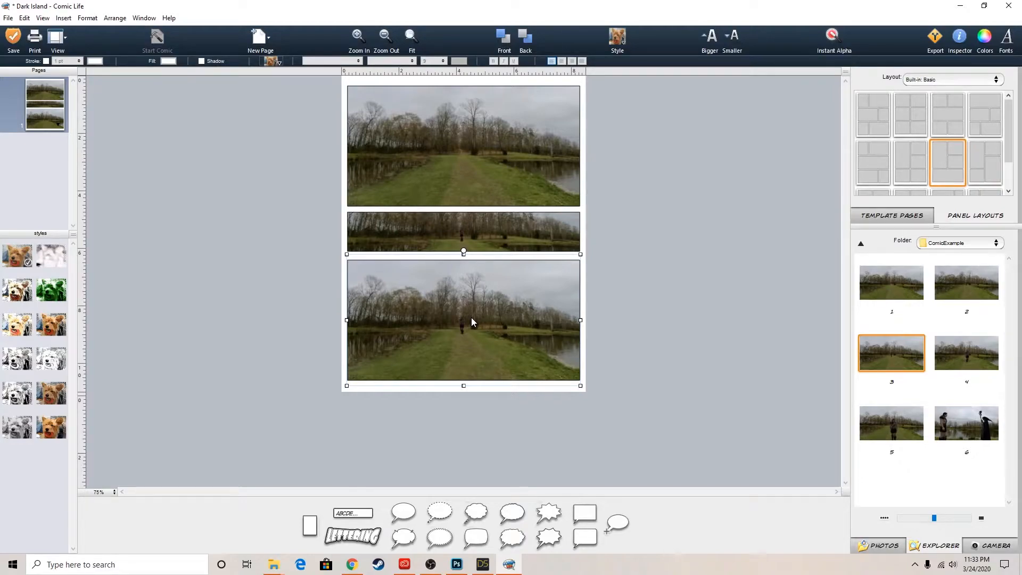
key("Delete")
left_click(458, 317)
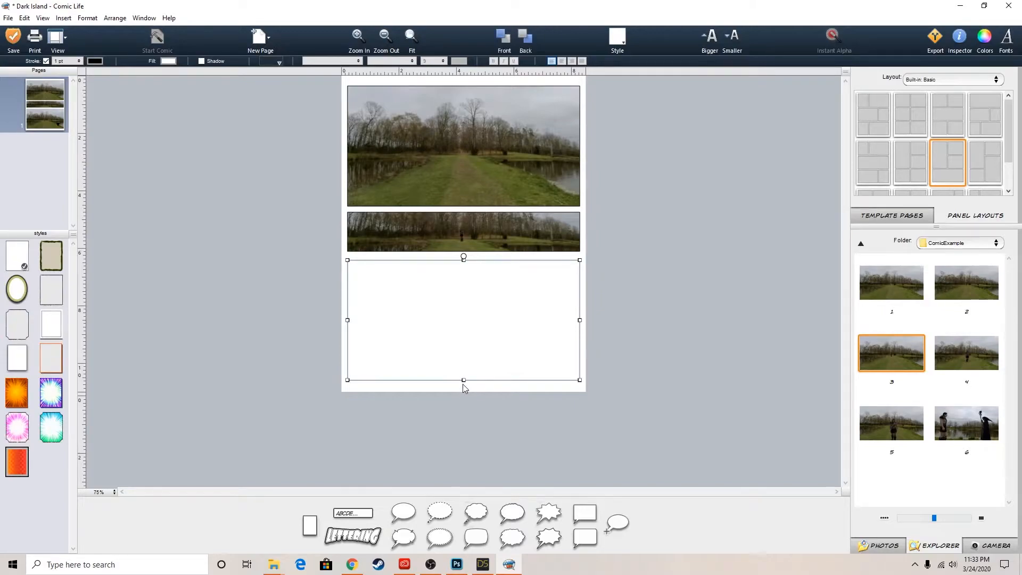
key("Delete")
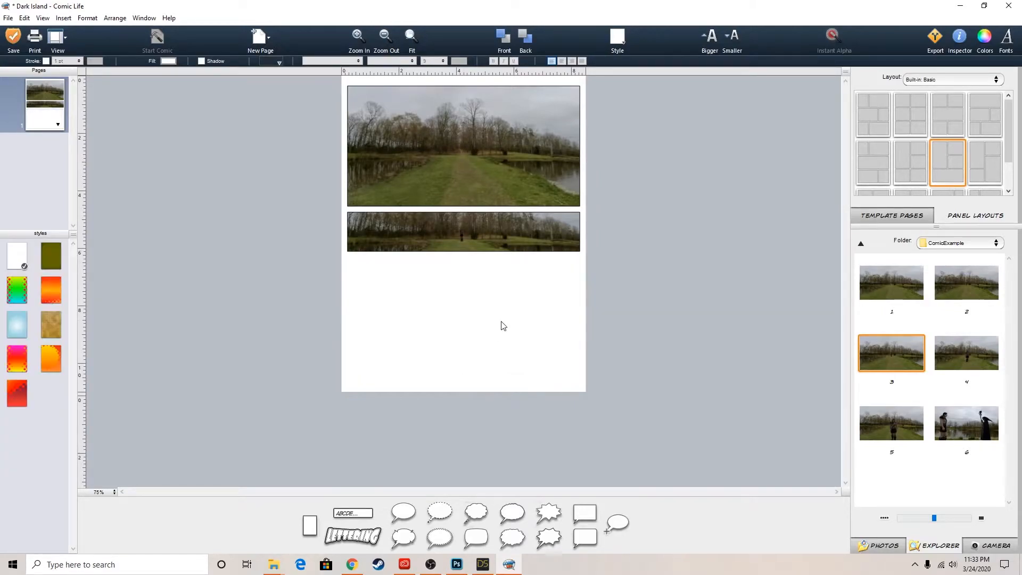
Paste a copy of the narrow image 2 strip and move it into the empty space below the original
left_click(499, 239)
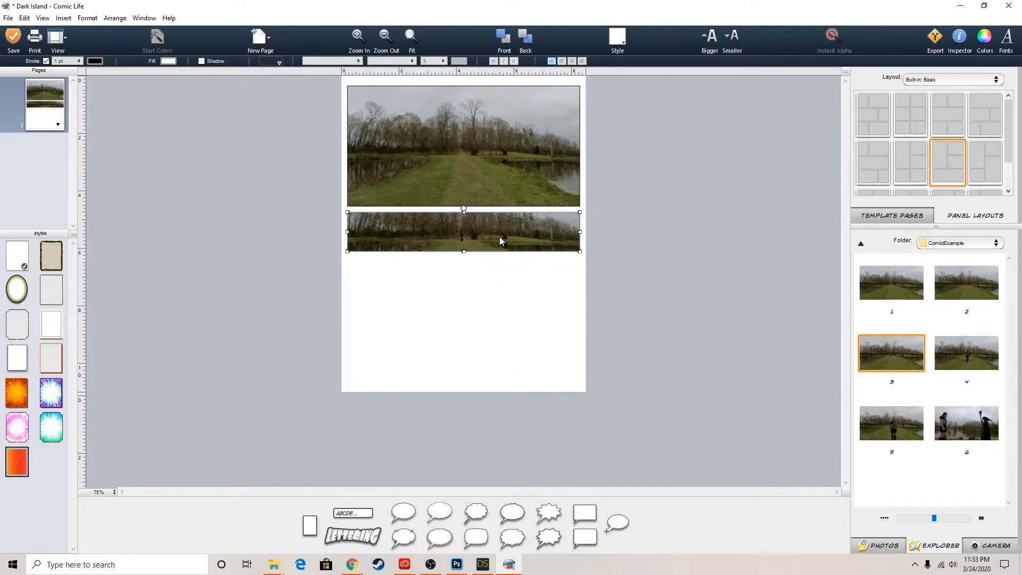
key("ctrl+v")
key("Down")
key("shift+Down")
key("shift+Down")
key("shift+Down")
key("shift+Down")
key("shift+Down")
key("shift+Down")
key("shift+Down")
key("shift+Down")
key("shift+Down")
key("shift+Down")
key("shift+Down")
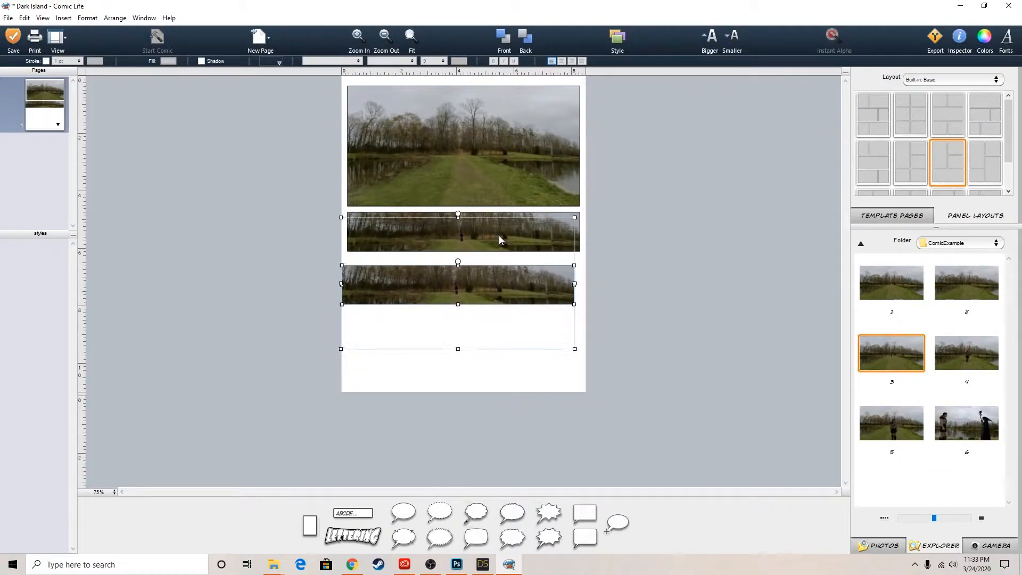
Align the copied strip with the edges of the panels above and leave a matching gap between the strips
key("Right")
key("Right")
key("shift+Right")
key("shift+Right")
key("Right")
key("Right")
key("Left")
key("Left")
key("Left")
key("Left")
key("Left")
key("Left")
key("Left")
key("Left")
key("Left")
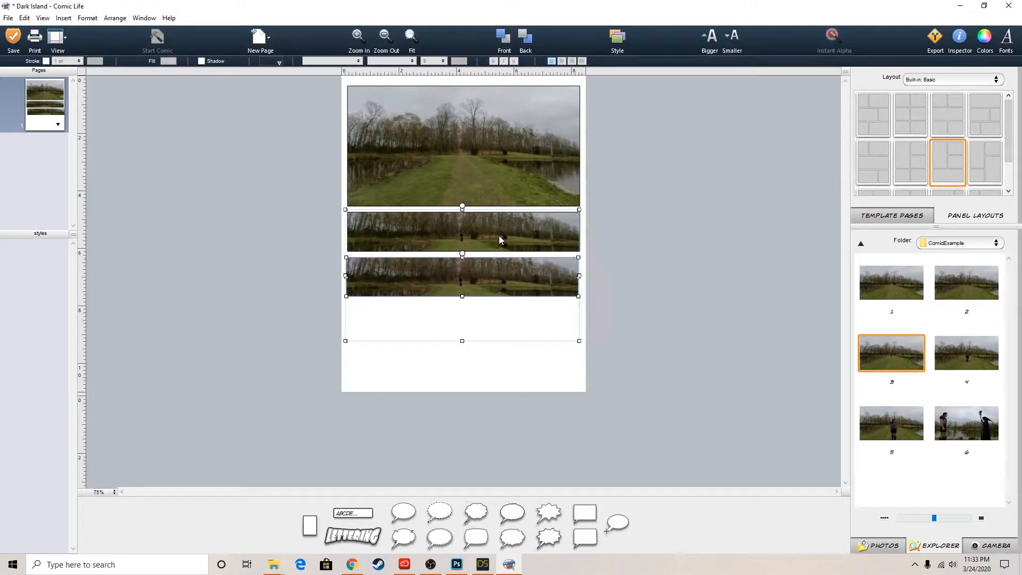
key("Right")
key("Up")
key("Up")
key("Down")
key("Down")
key("Down")
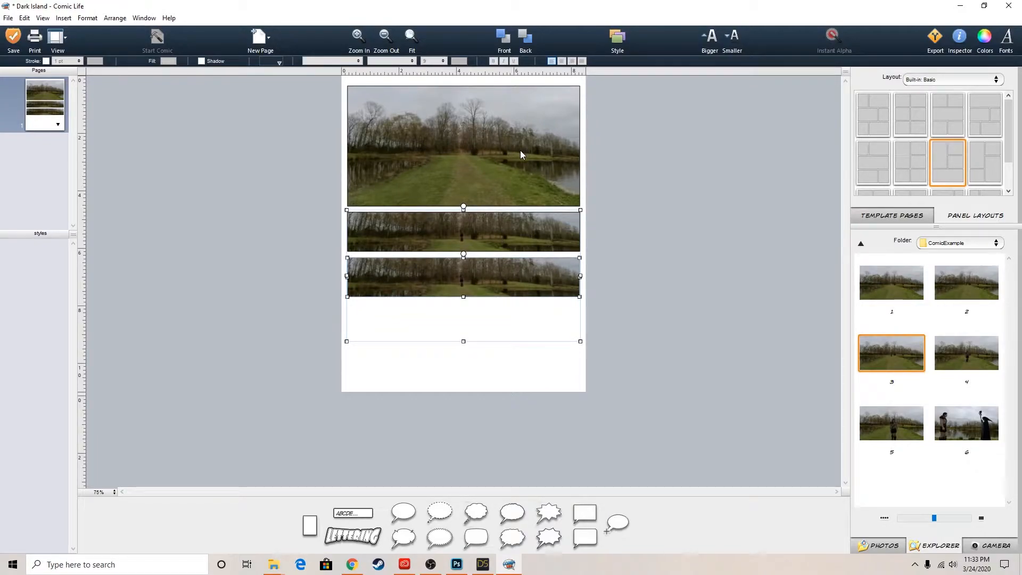
Paste another narrow strip below the second one and adjust its position to match the panel spacing
key("ctrl+v")
left_click_drag(490, 271, 490, 317)
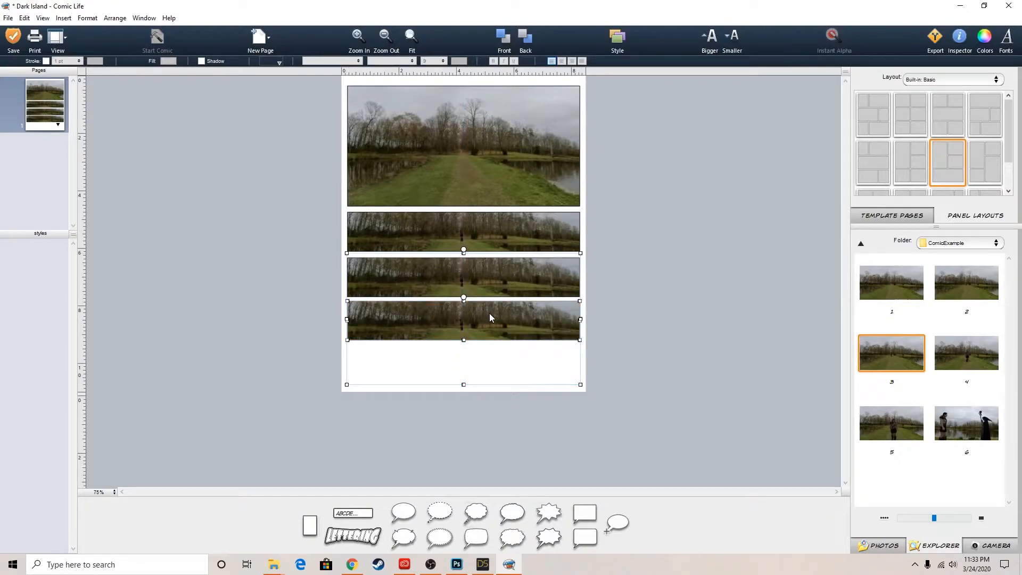
key("Down")
key("Down")
key("Down")
key("Down")
key("Up")
key("Up")
key("Down")
key("Up")
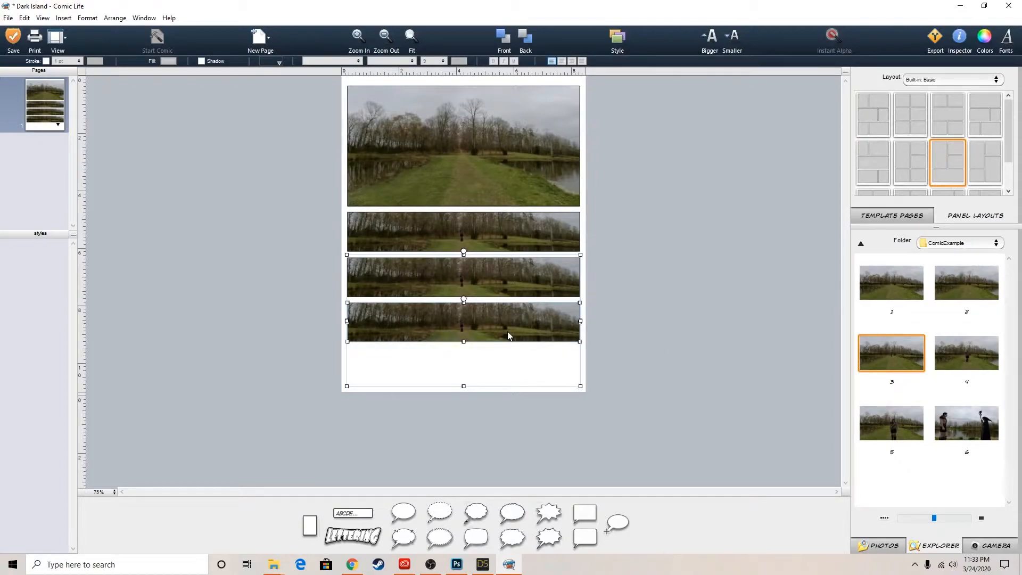
Paste a fourth narrow strip at the bottom of the page and even out its gap to the strip above
key("ctrl+v")
left_click_drag(506, 320, 503, 364)
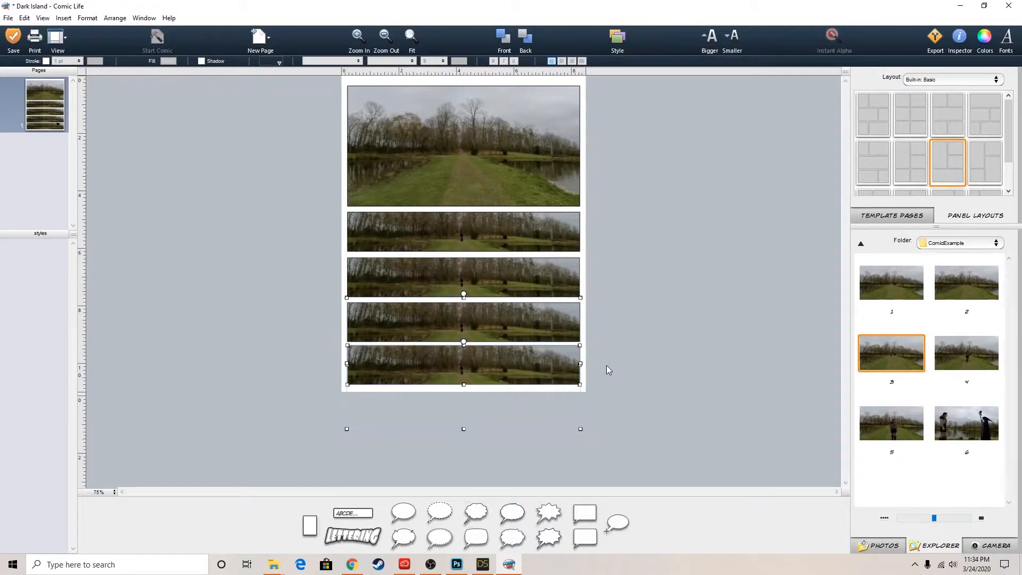
key("Down")
key("Down")
key("Down")
key("Down")
key("Up")
key("Up")
key("Down")
left_click(609, 365)
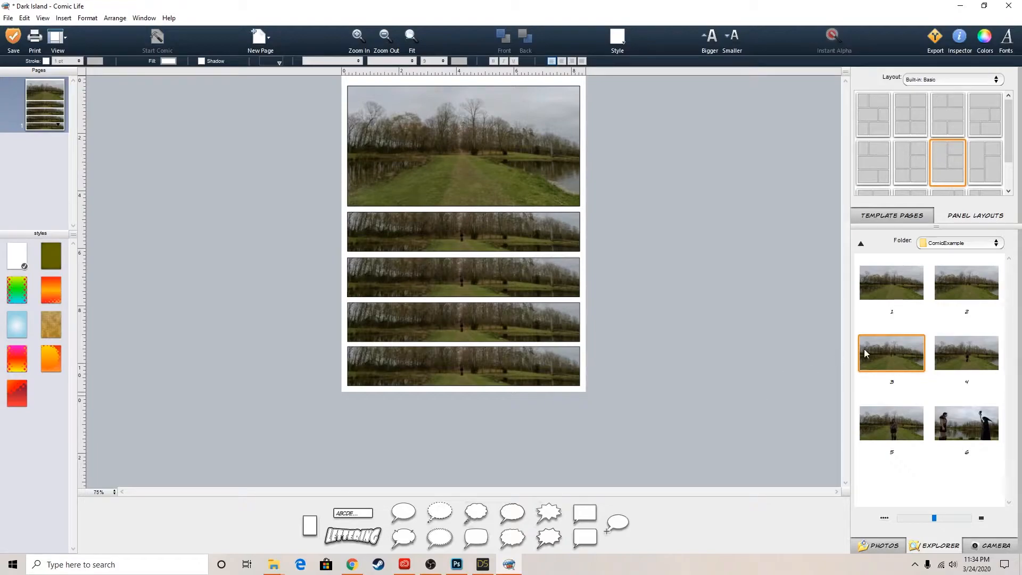
Replace the images in the lower three strips with images 4, 5 and 6, in order down the page
left_click_drag(965, 358, 479, 279)
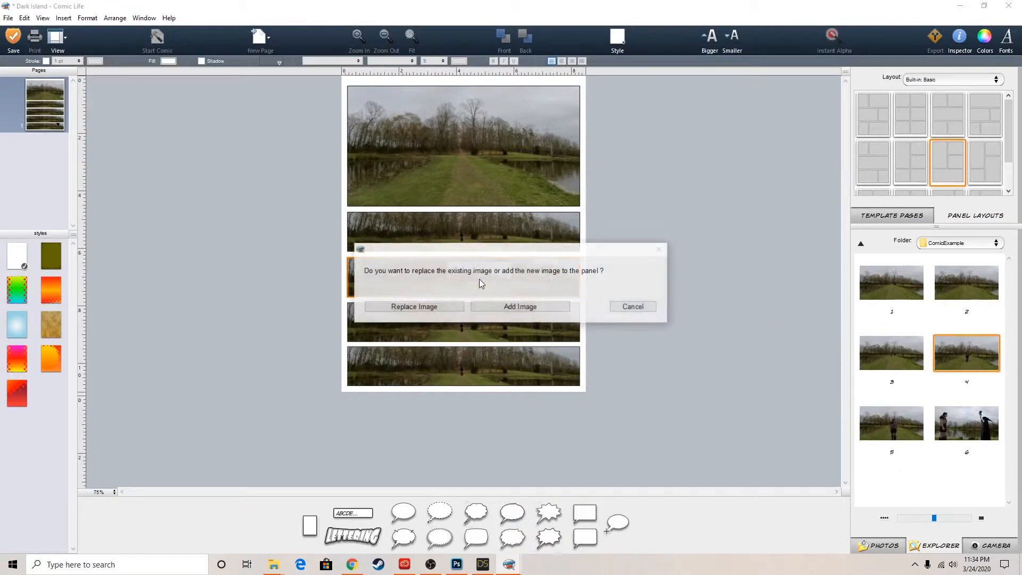
left_click(410, 307)
left_click(891, 424)
left_click_drag(890, 424, 468, 327)
left_click(435, 305)
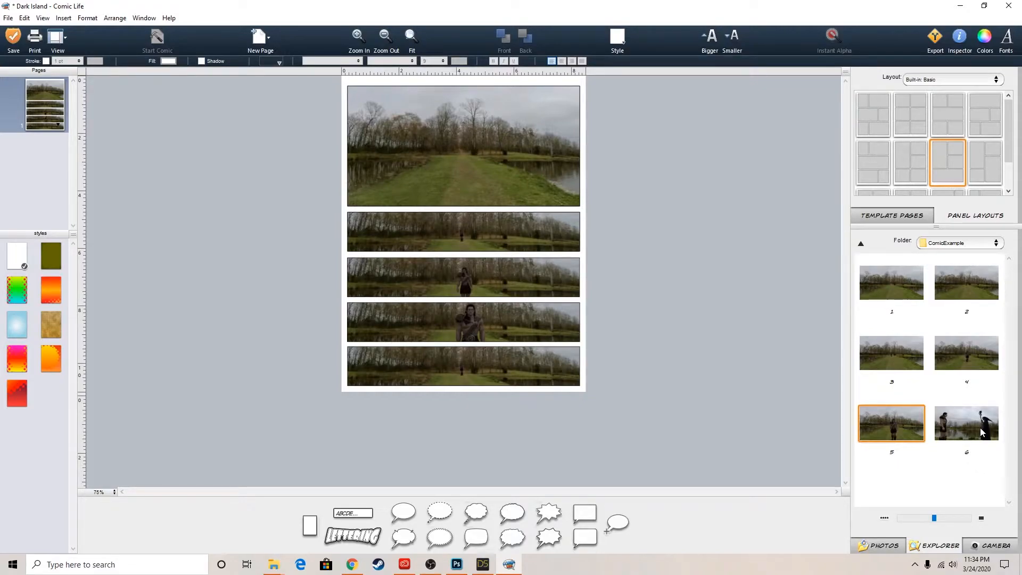
left_click_drag(982, 432, 468, 363)
left_click(408, 306)
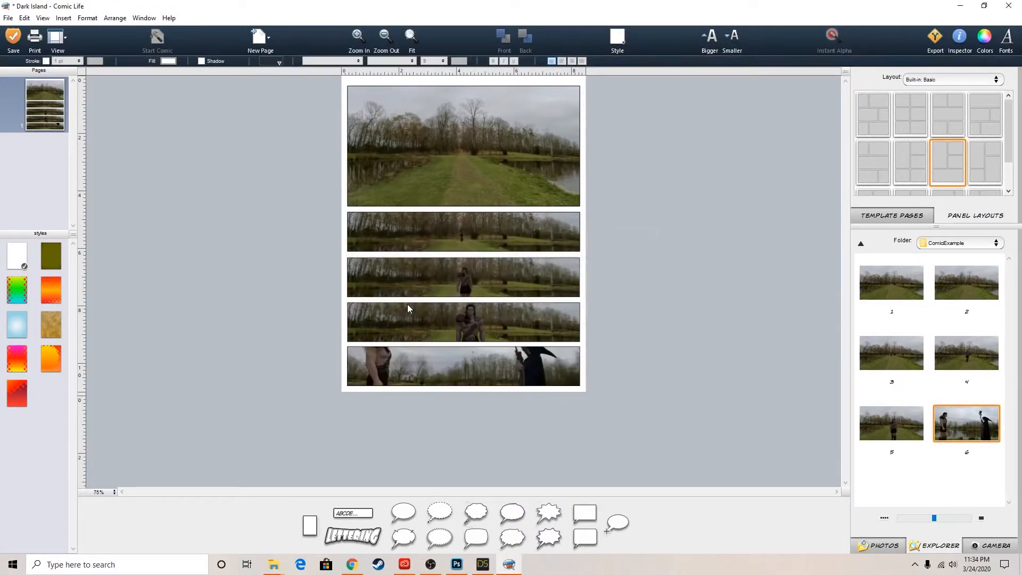
Shift image 6 downward inside the bottom strip so the heads of both figures fall within the frame
left_click(528, 369)
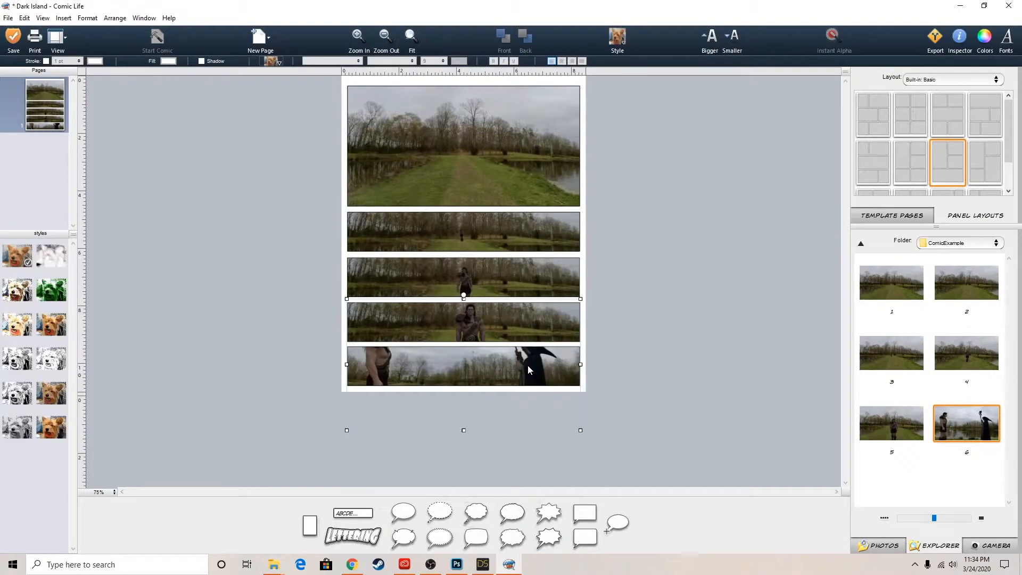
key("shift+Down")
key("shift+Down")
key("shift+Down")
key("shift+Down")
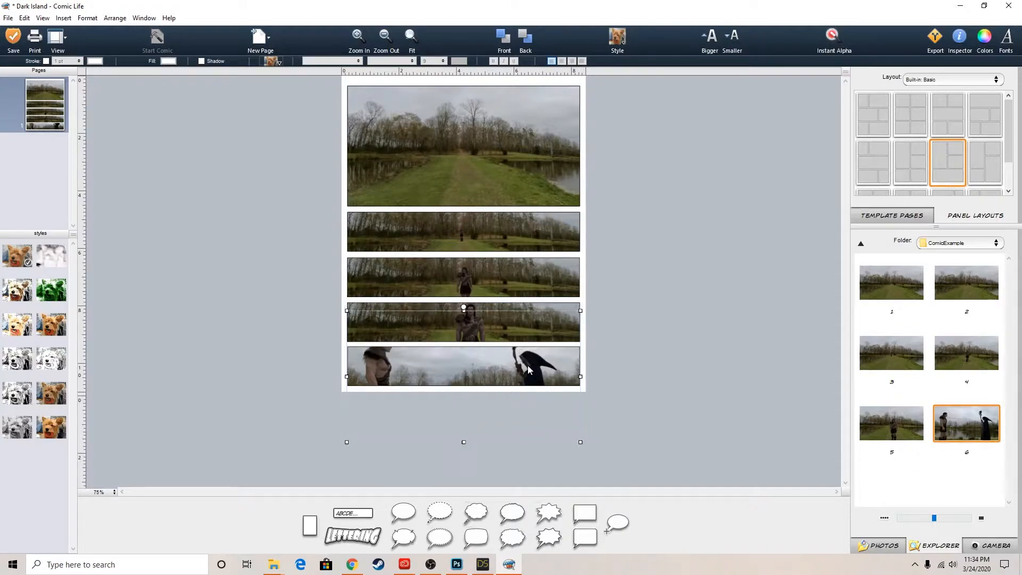
key("shift+Down")
key("shift+Down")
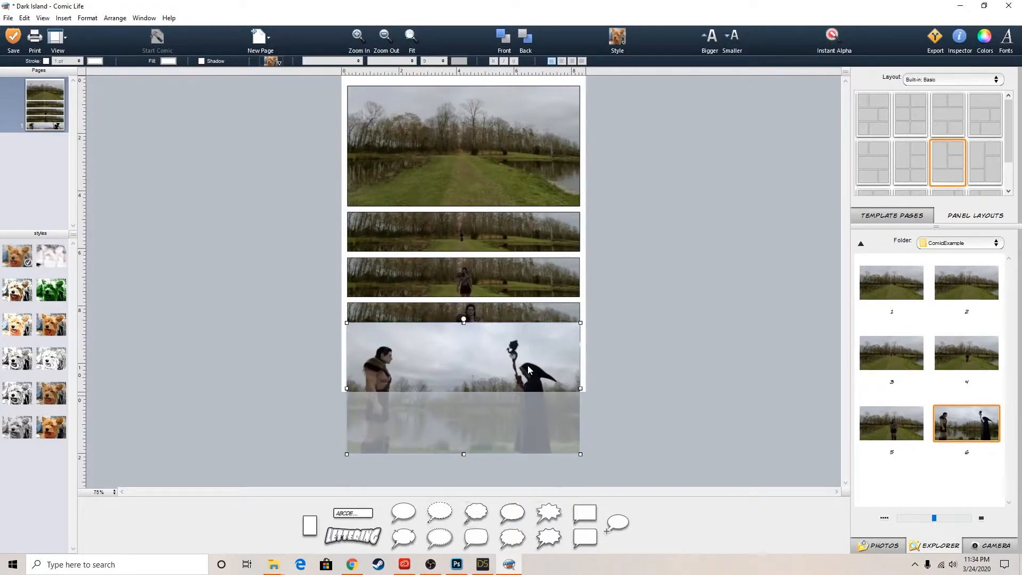
key("shift+Up")
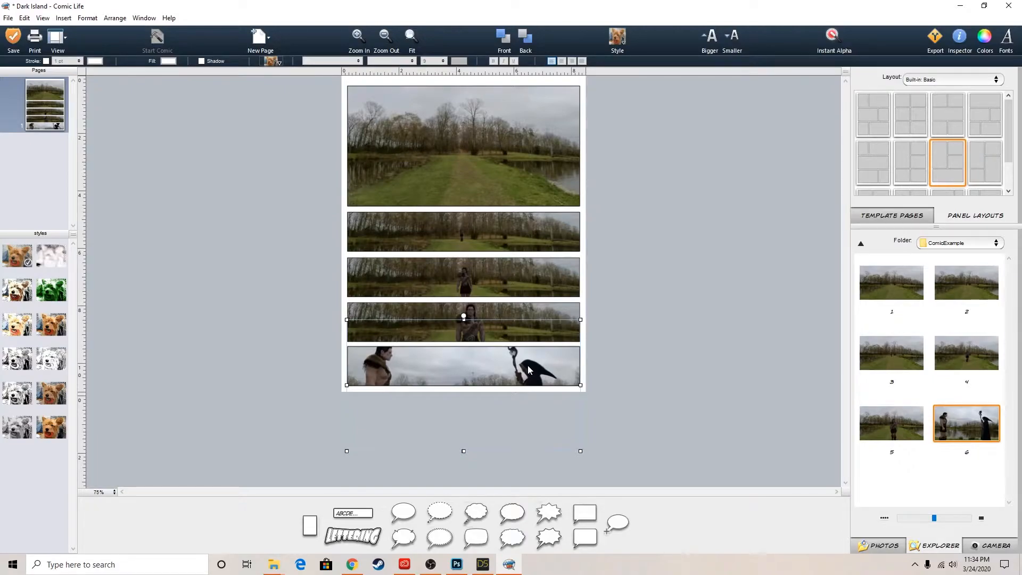
key("Down")
key("Up")
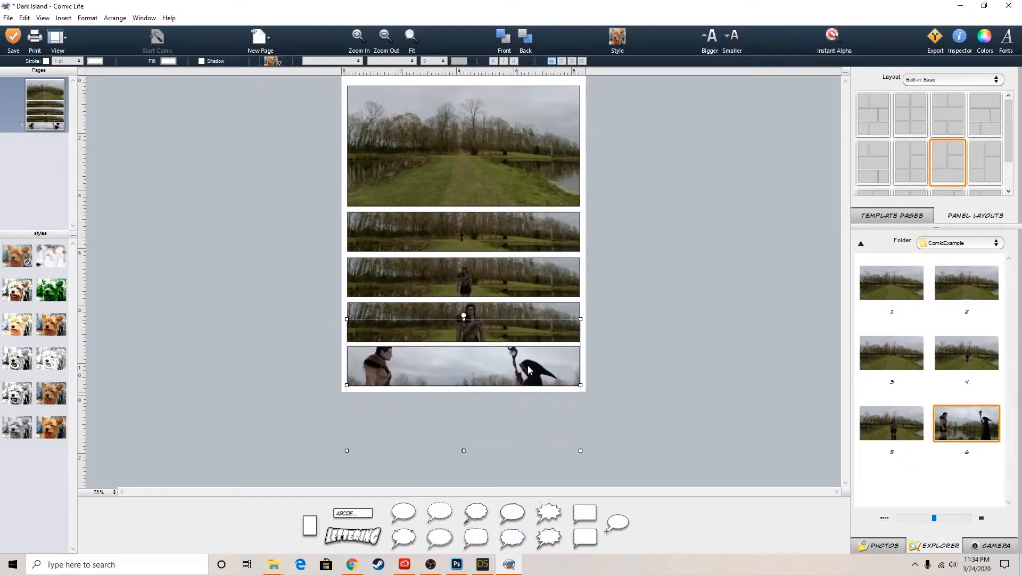
Try a higher position for image 6, and move it back down until both heads fit in the bottom strip
key("shift+Up")
key("shift+Up")
key("shift+Up")
key("shift+Up")
key("shift+Up")
key("shift+Up")
key("shift+Up")
key("shift+Up")
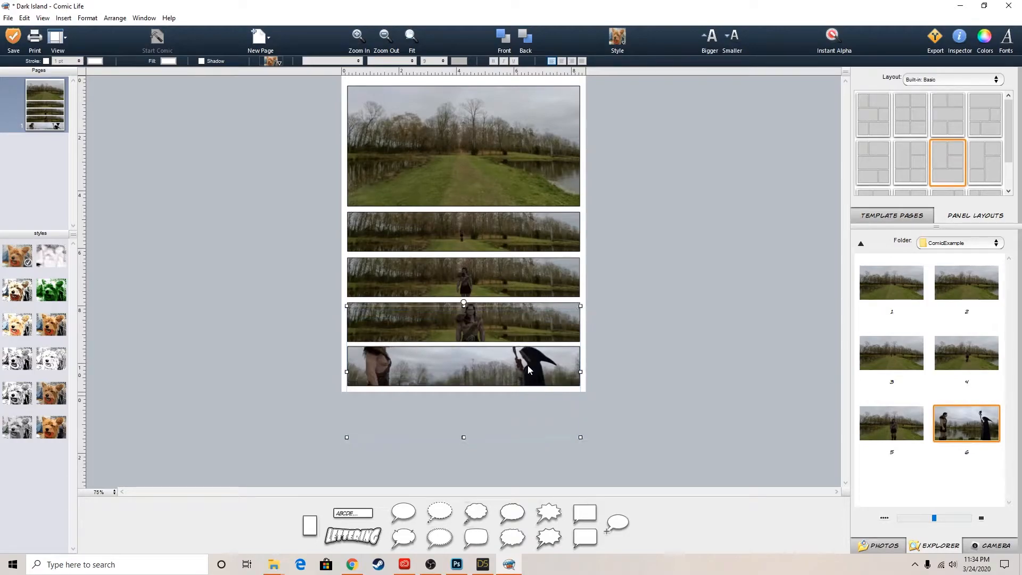
key("Up")
key("Up")
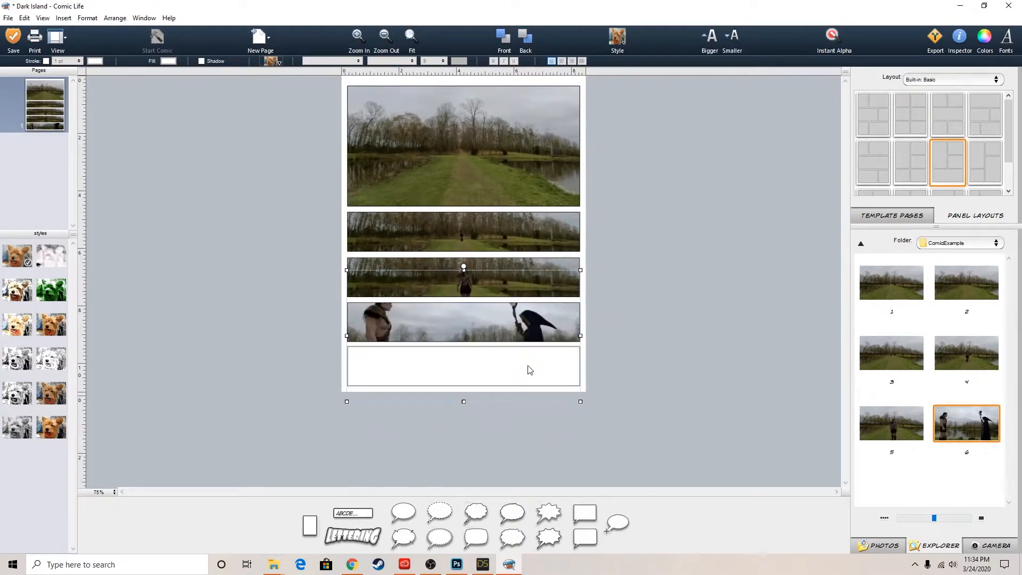
key("shift+Down")
key("shift+Down")
key("shift+Down")
key("shift+Down")
key("shift+Down")
key("shift+Down")
key("shift+Down")
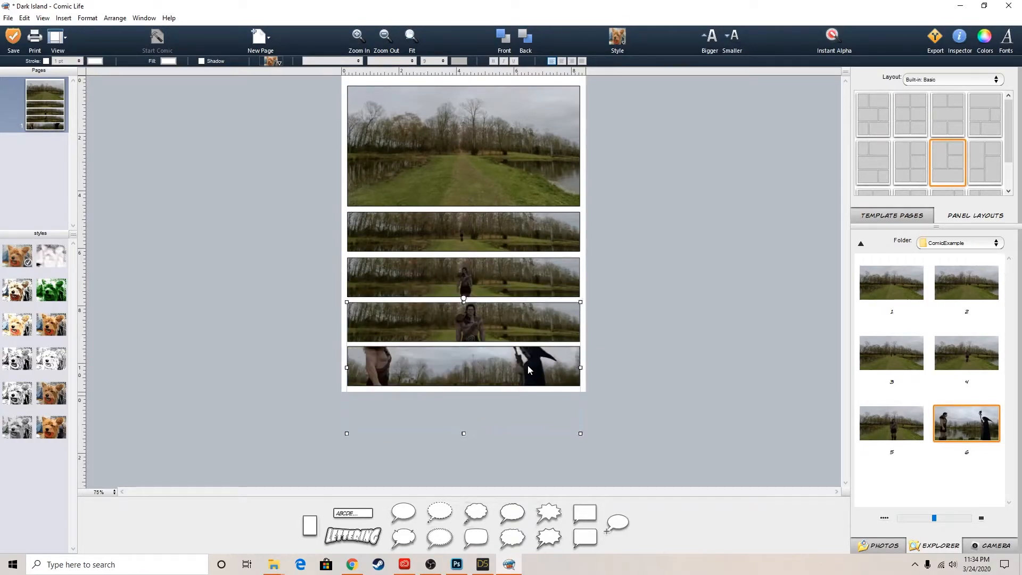
key("Down")
key("Down")
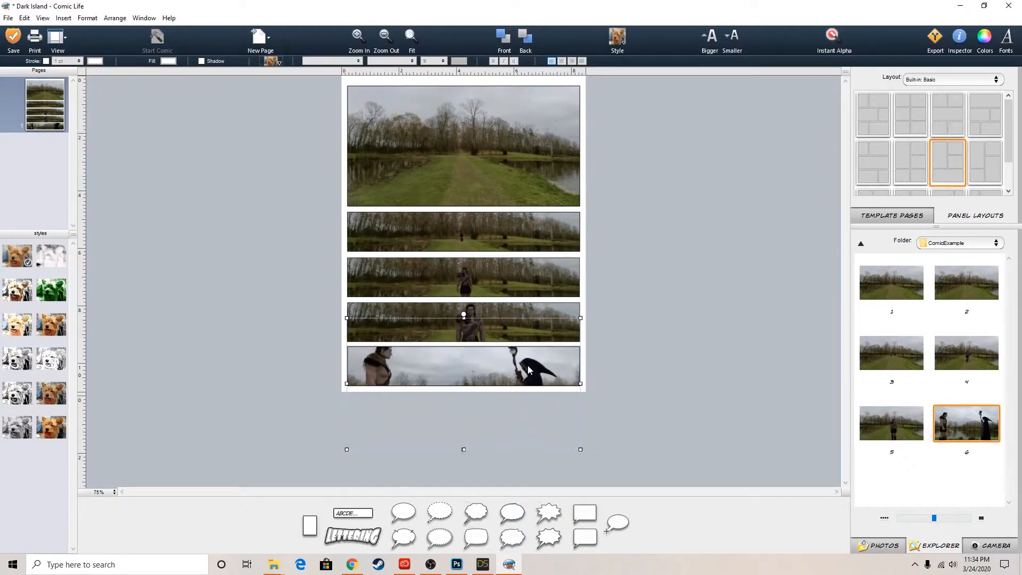
key("Down")
key("Down")
Enlarge image 6 in the bottom strip, tilt it slightly counterclockwise, and reduce its size a little
left_click_drag(580, 449, 634, 480)
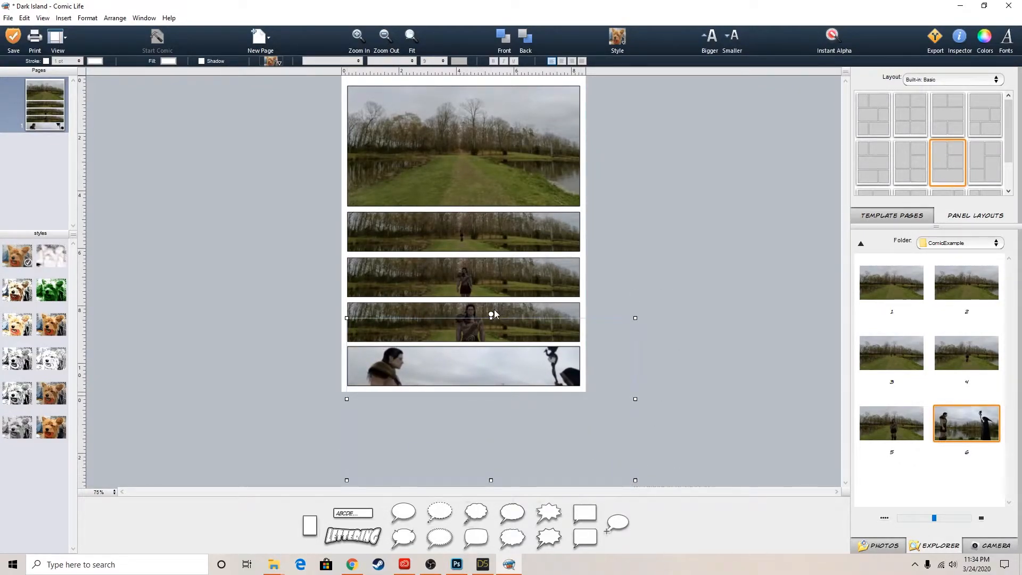
mouse_move(491, 316)
left_mouse_down()
mouse_move(479, 305)
mouse_move(485, 312)
left_mouse_up()
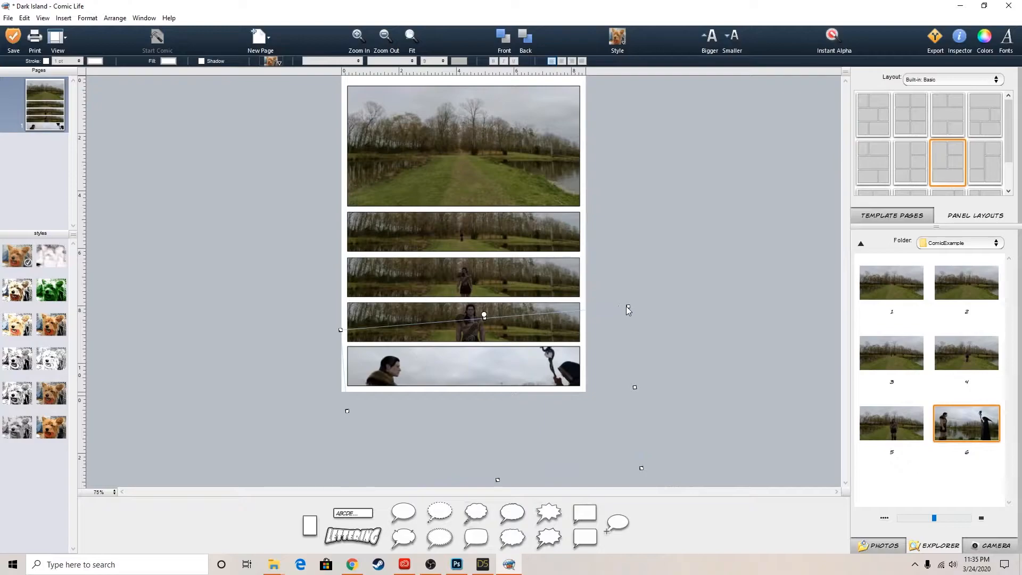
left_click_drag(628, 306, 567, 320)
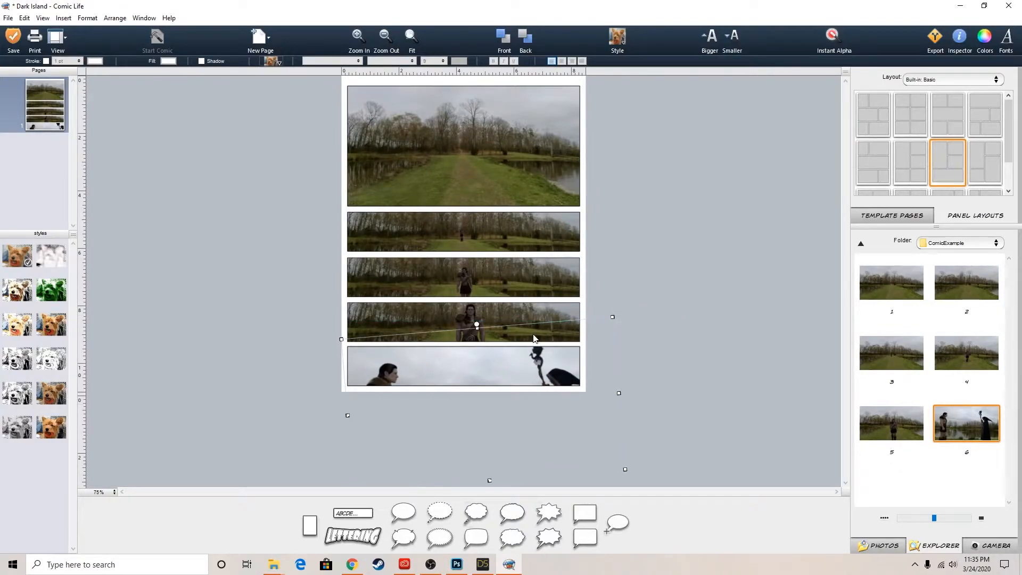
key("Up")
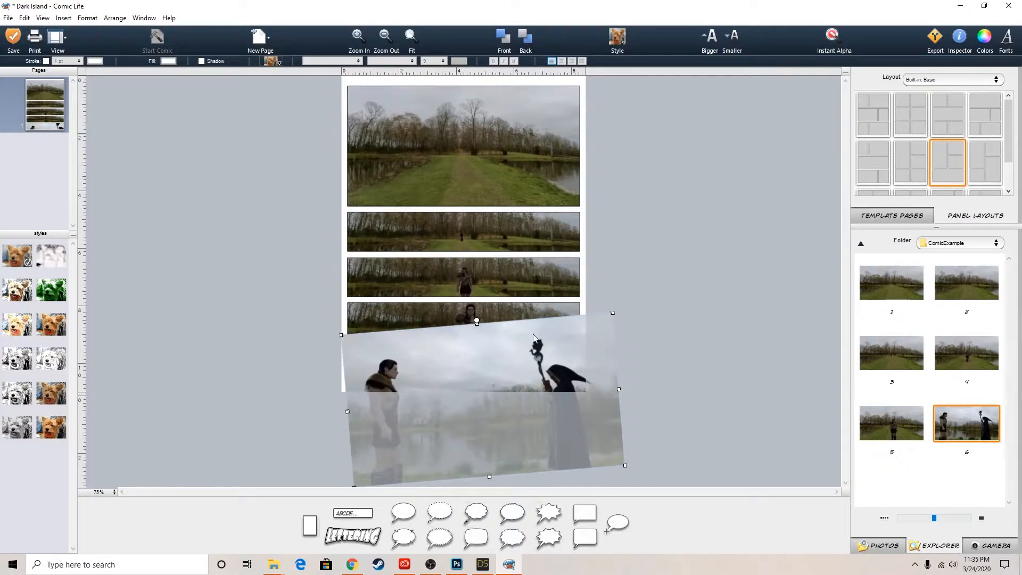
left_click(678, 334)
Reposition image 6 in the bottom strip, reduce its tilt, and resize it to fill the frame with both figures showing
left_click(464, 350)
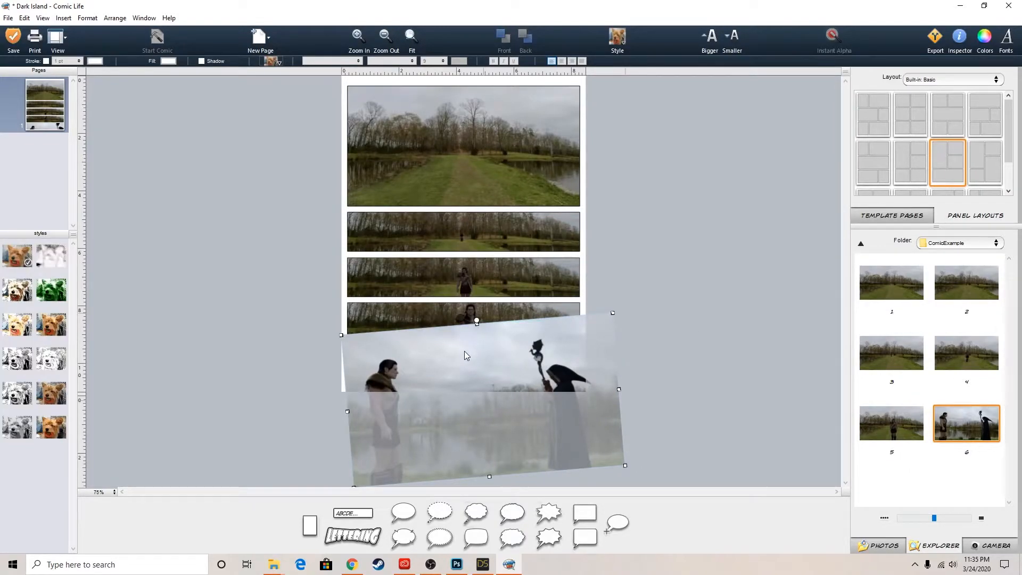
mouse_move(460, 361)
left_mouse_down()
mouse_move(455, 349)
mouse_move(461, 381)
left_mouse_up()
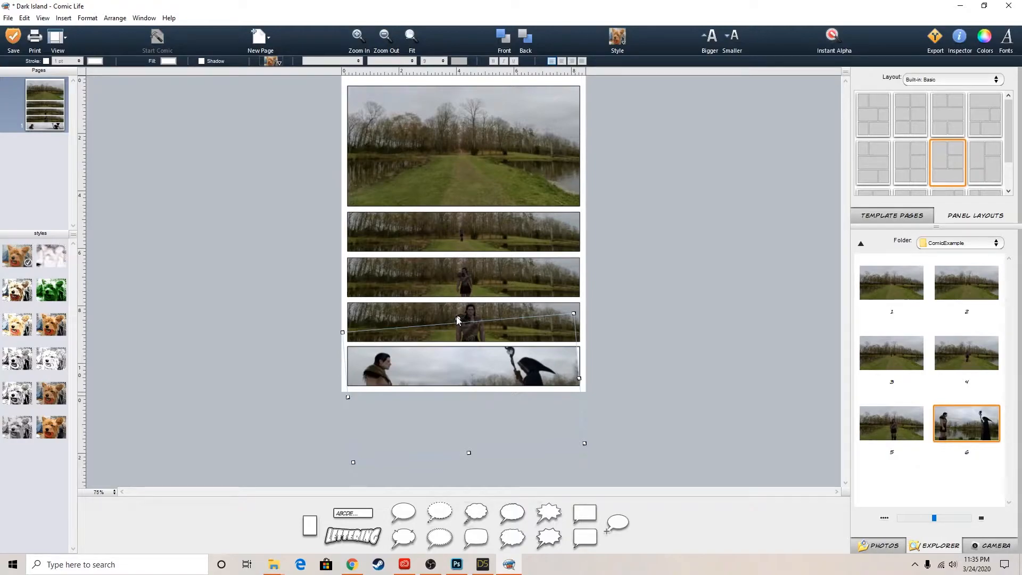
left_click_drag(457, 320, 461, 319)
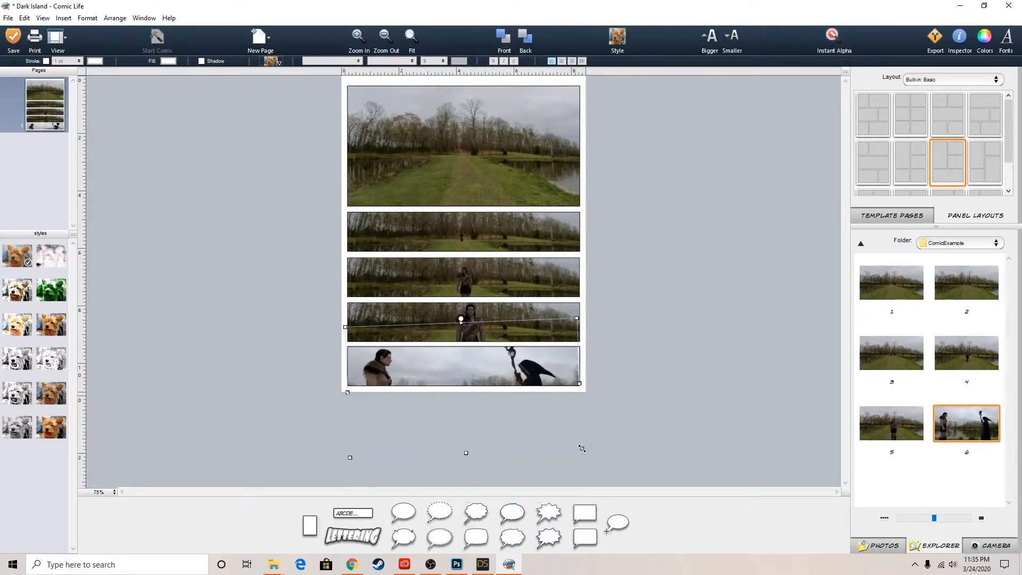
left_click_drag(580, 448, 586, 449)
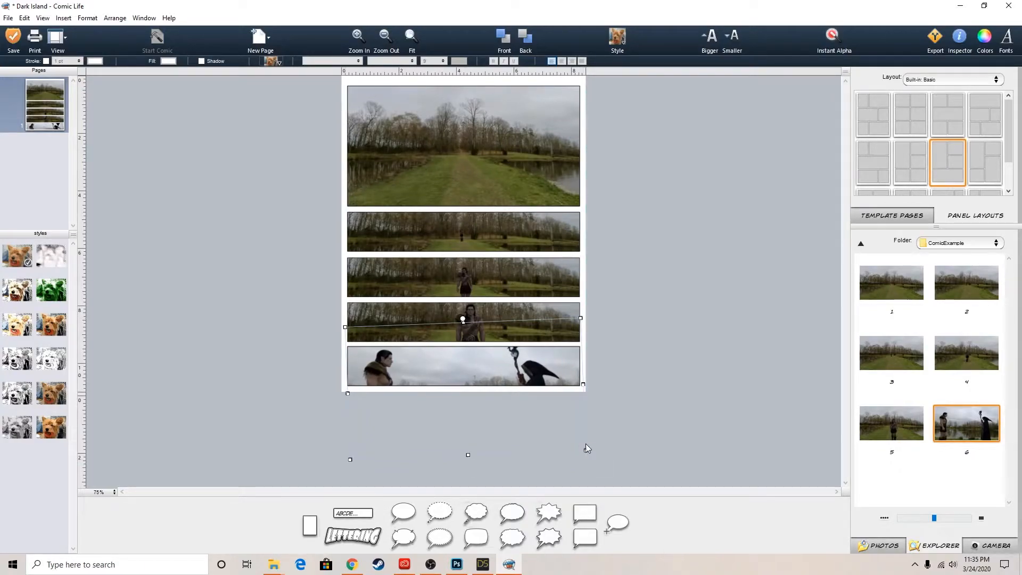
left_click(695, 324)
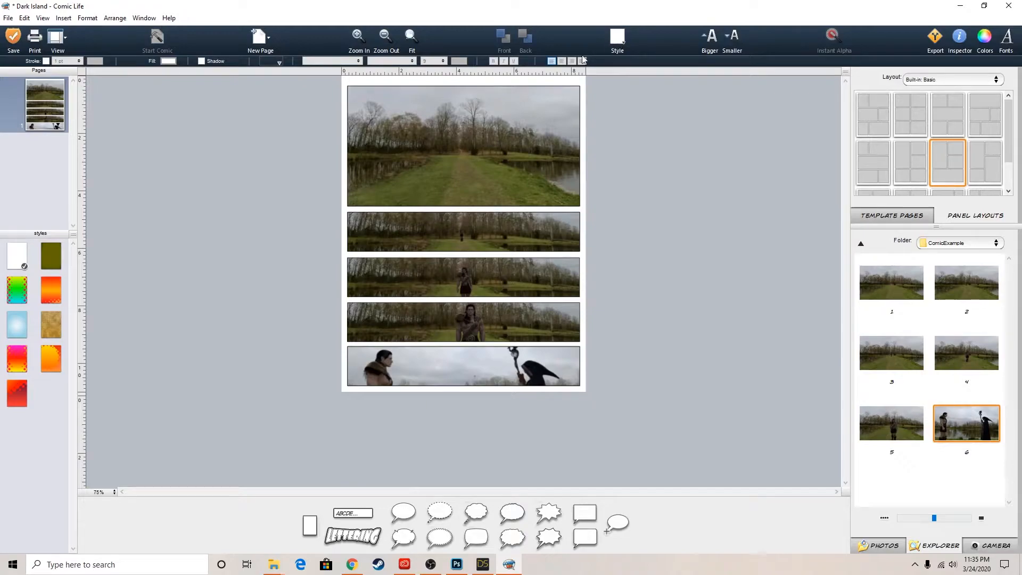
Add a caption box reading "The road to Dark Island" at the first panel's upper-left corner, widened to fit its text on one line
left_click_drag(359, 513, 369, 80)
type("O")
key("BackSpace")
type("THE ROAD TO DARK ISLAND")
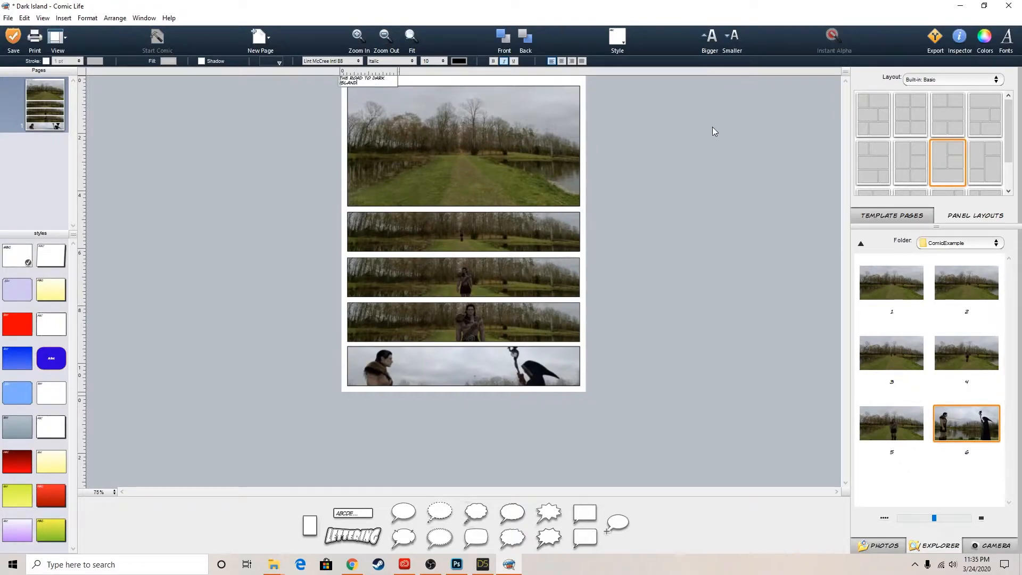
left_click(712, 131)
left_click_drag(369, 84, 420, 91)
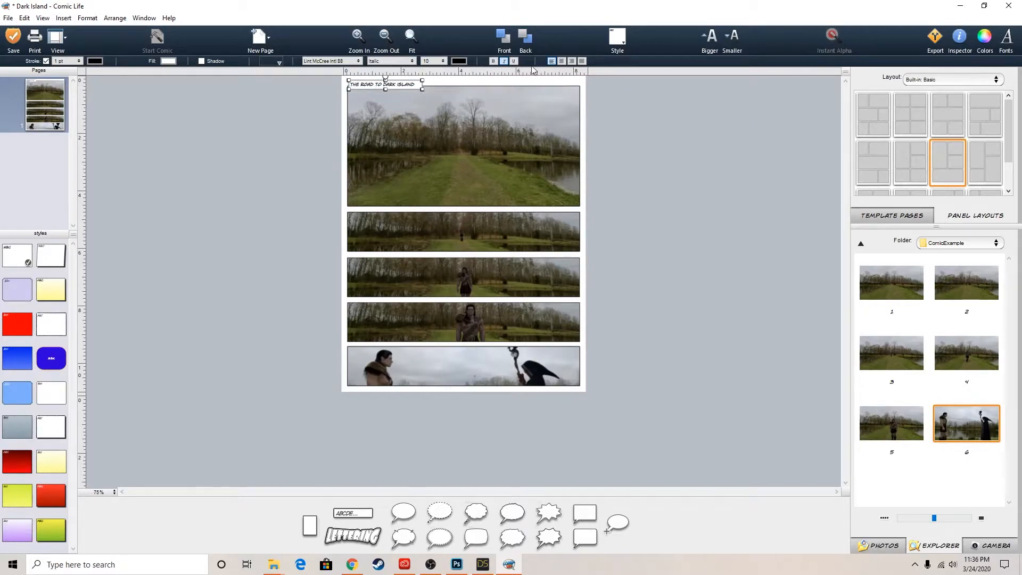
Apply the pale yellow shadowed caption style to the Dark Island caption and narrow the box around its text
left_click(625, 41)
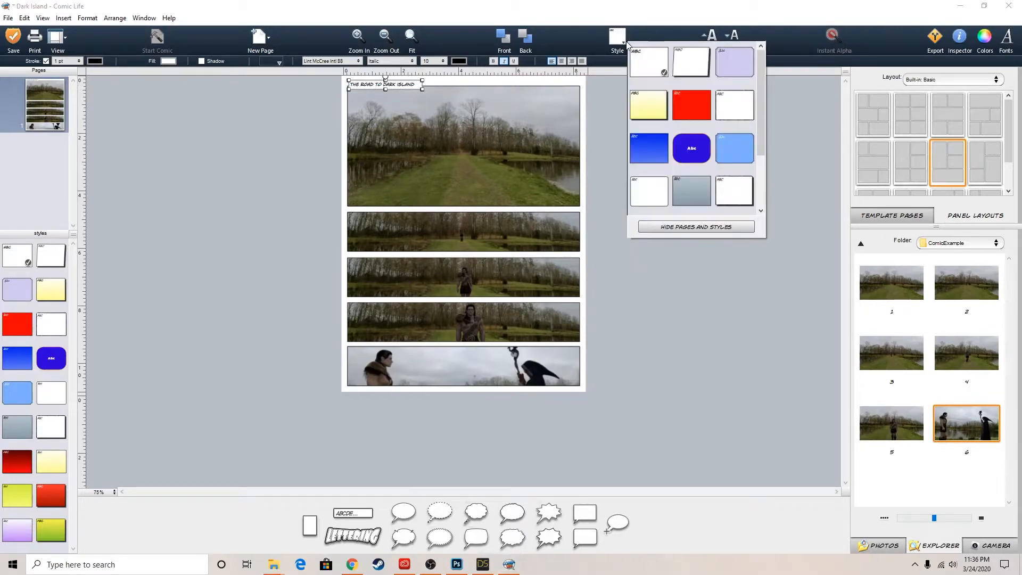
left_click(652, 109)
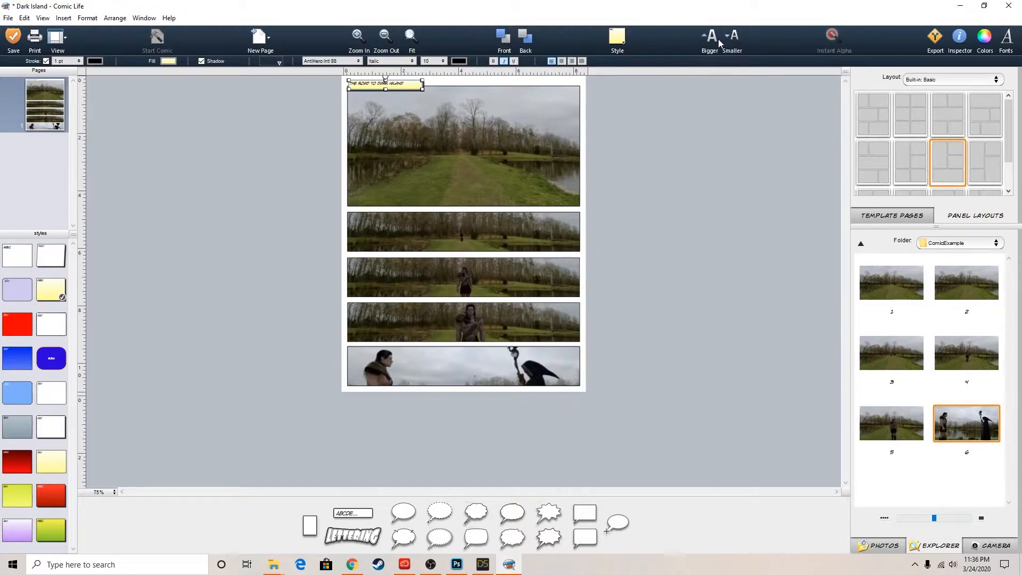
mouse_move(423, 88)
left_mouse_down()
mouse_move(382, 85)
mouse_move(411, 90)
left_mouse_up()
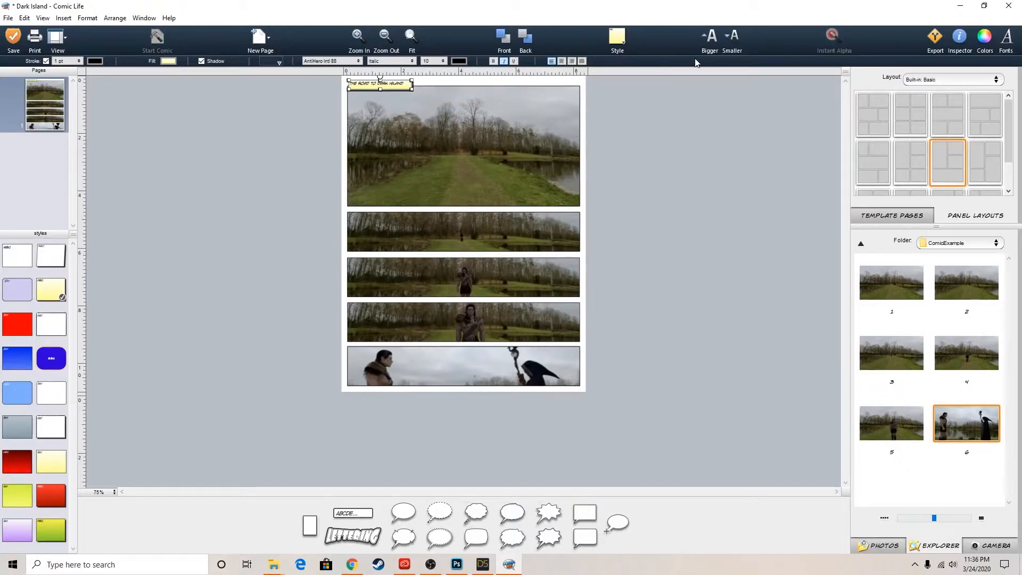
left_click(544, 115)
left_click(398, 85)
Set the caption's font size to 13 and widen its box to hold the full text
left_click(443, 61)
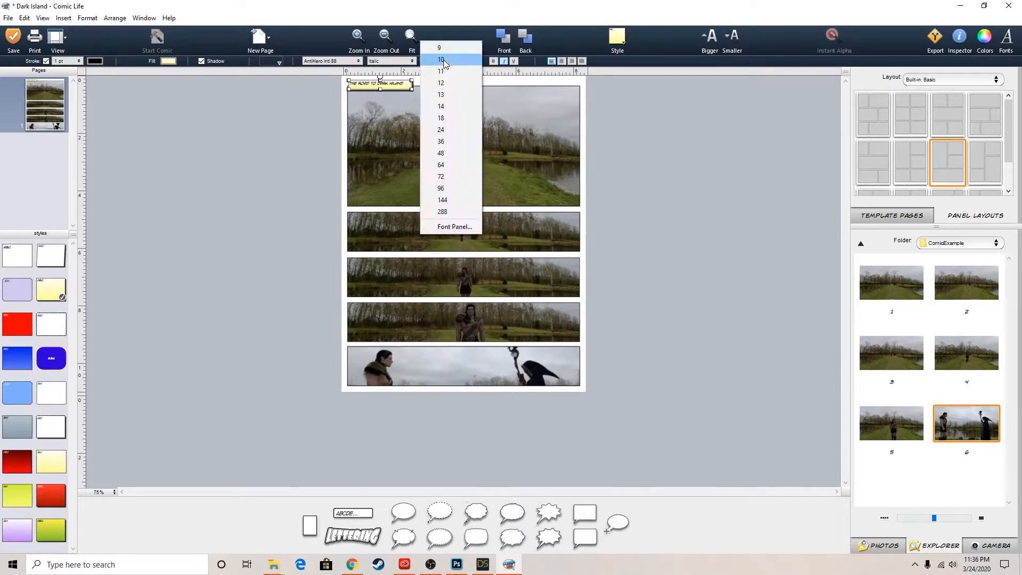
left_click(449, 94)
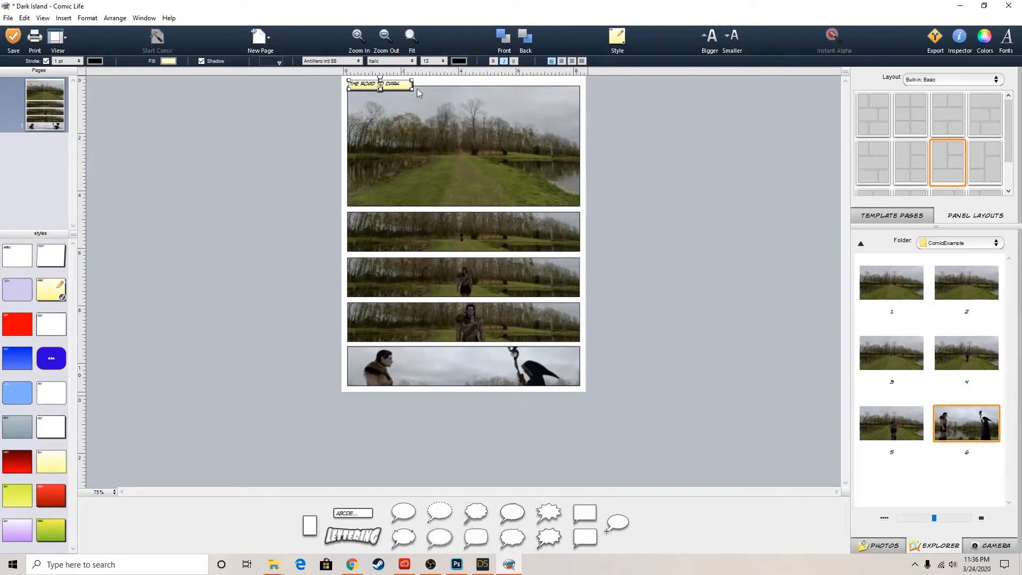
left_click_drag(412, 89, 427, 88)
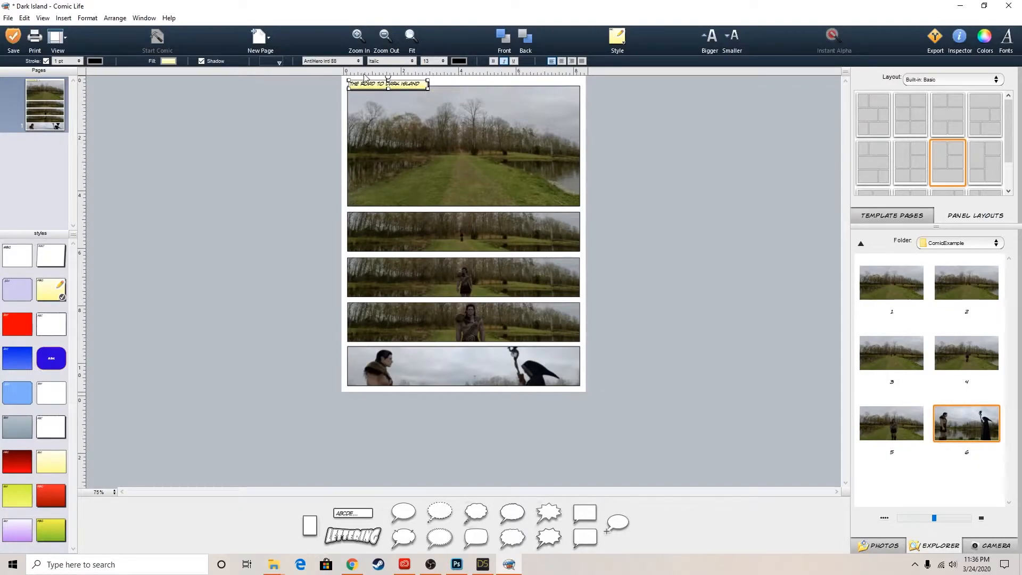
Try the Blambot Casual and Manga Temple fonts on the caption
left_click(335, 62)
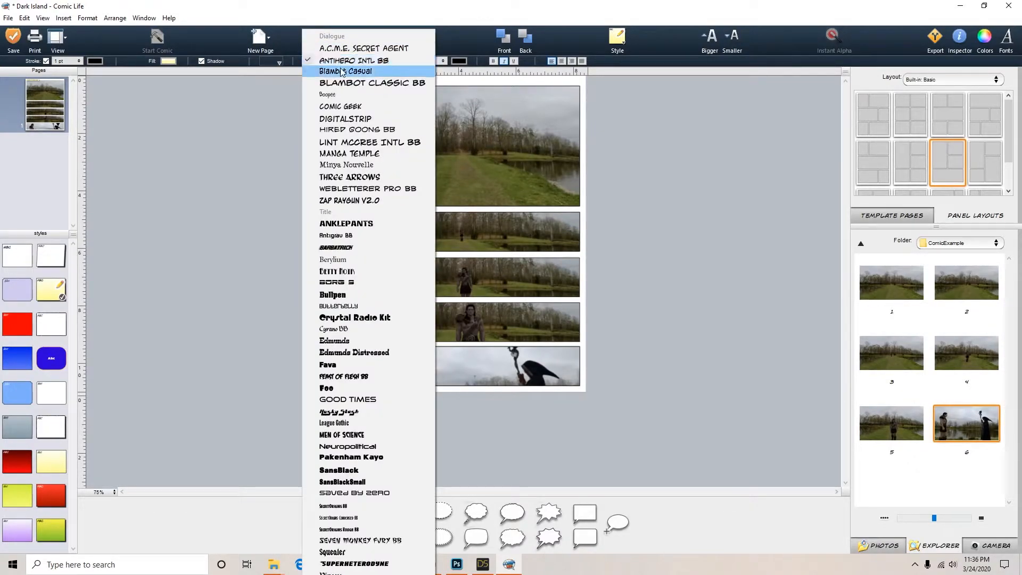
left_click(341, 71)
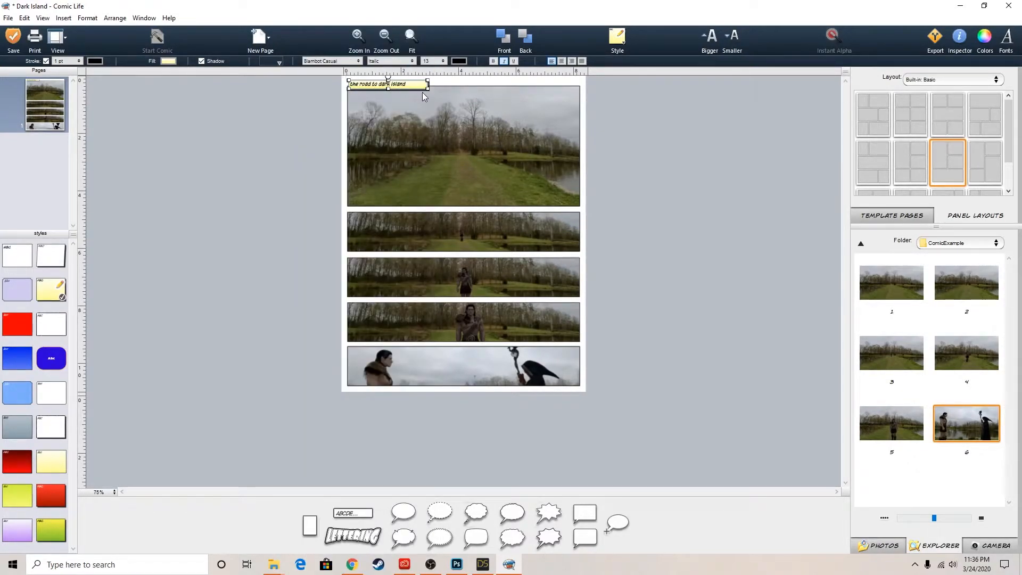
left_click(338, 61)
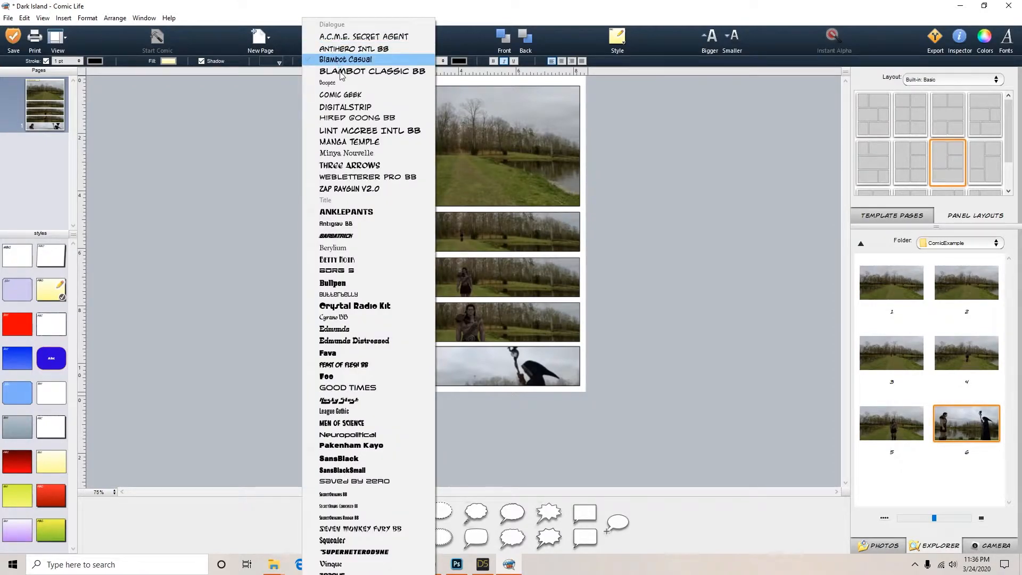
left_click(358, 143)
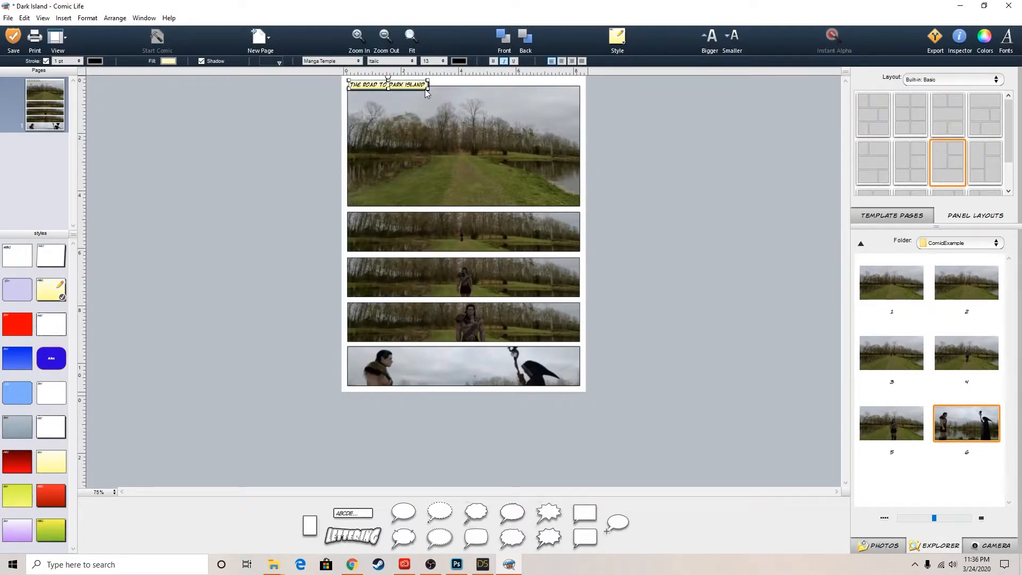
Change the caption's font to Vinque and enlarge its box so the whole text shows
left_click(342, 61)
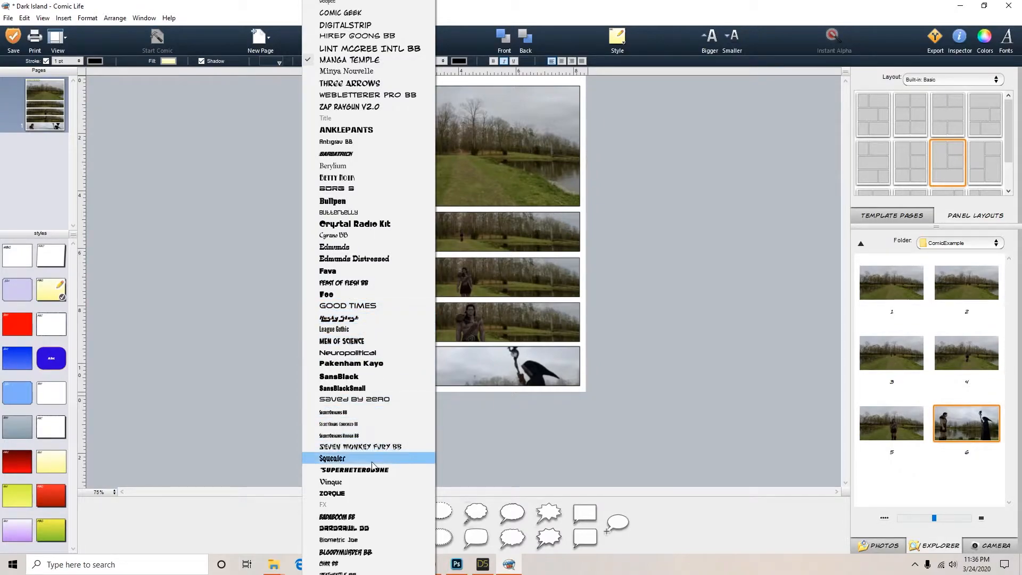
left_click(375, 483)
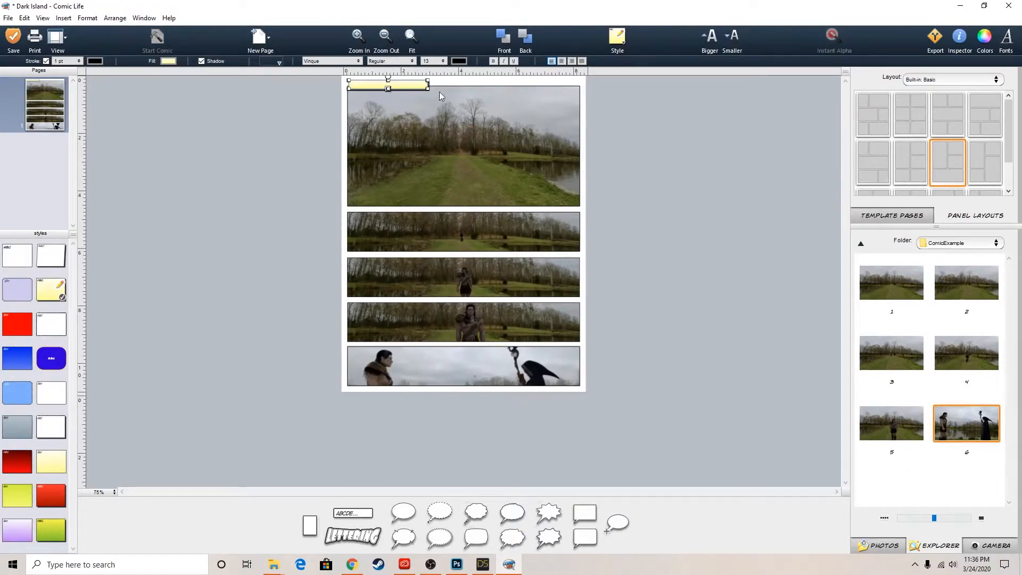
left_click(659, 108)
left_click(397, 84)
mouse_move(427, 91)
left_mouse_down()
mouse_move(507, 123)
mouse_move(441, 102)
left_mouse_up()
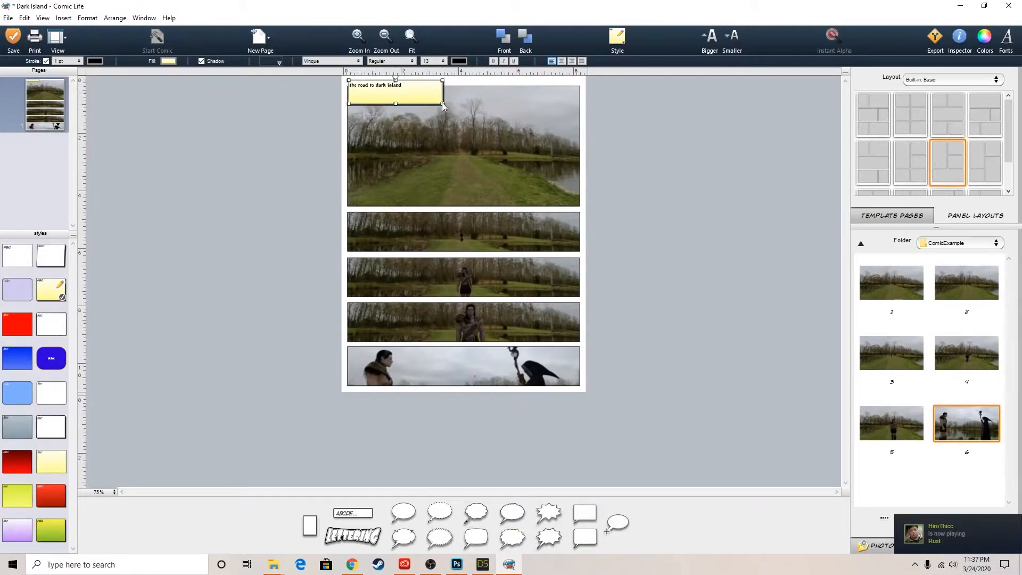
Set the size of the whole caption text to 24
left_click(694, 112)
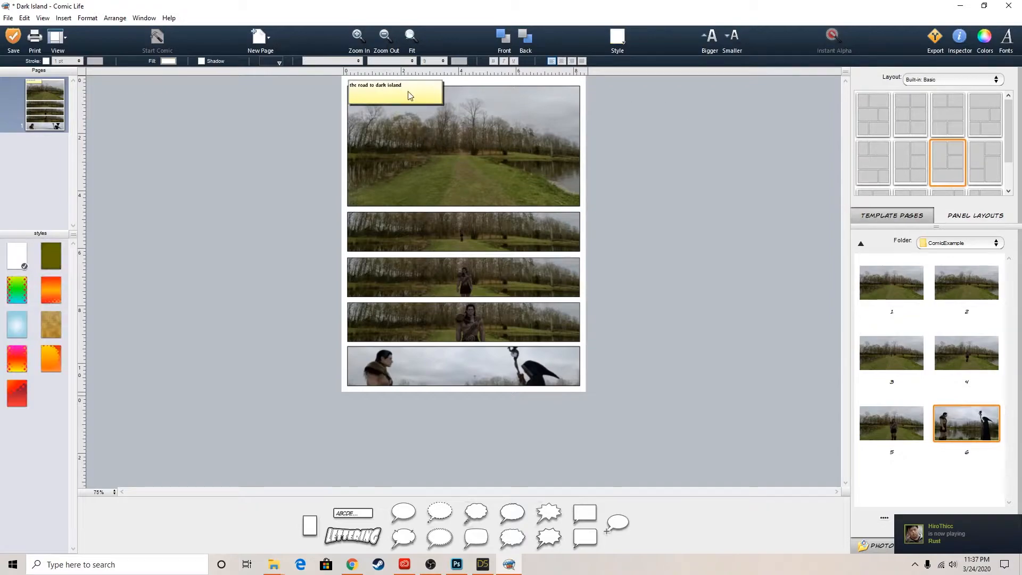
left_click(401, 85)
double_click(393, 93)
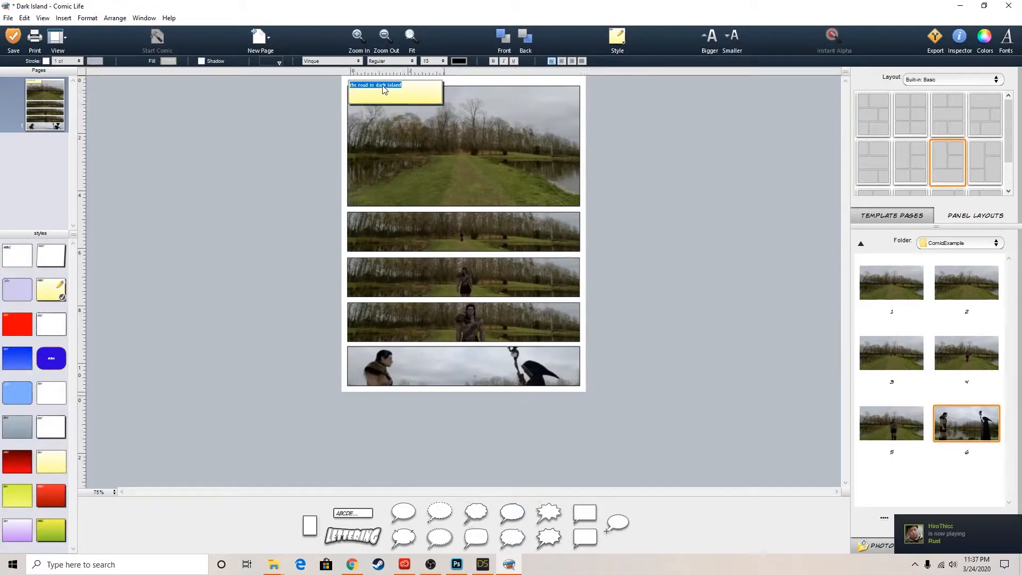
left_click(444, 61)
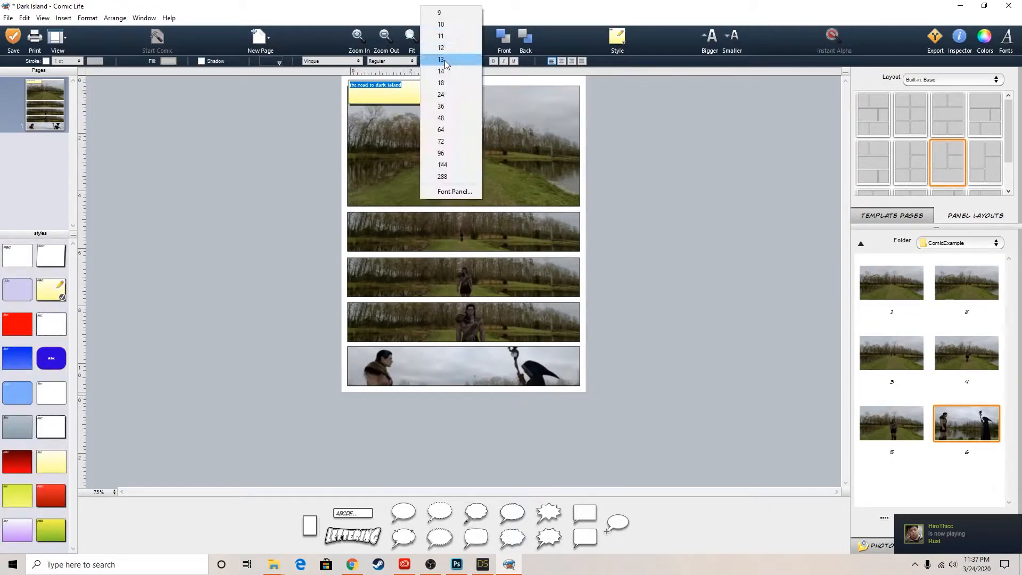
left_click(445, 94)
left_click(534, 94)
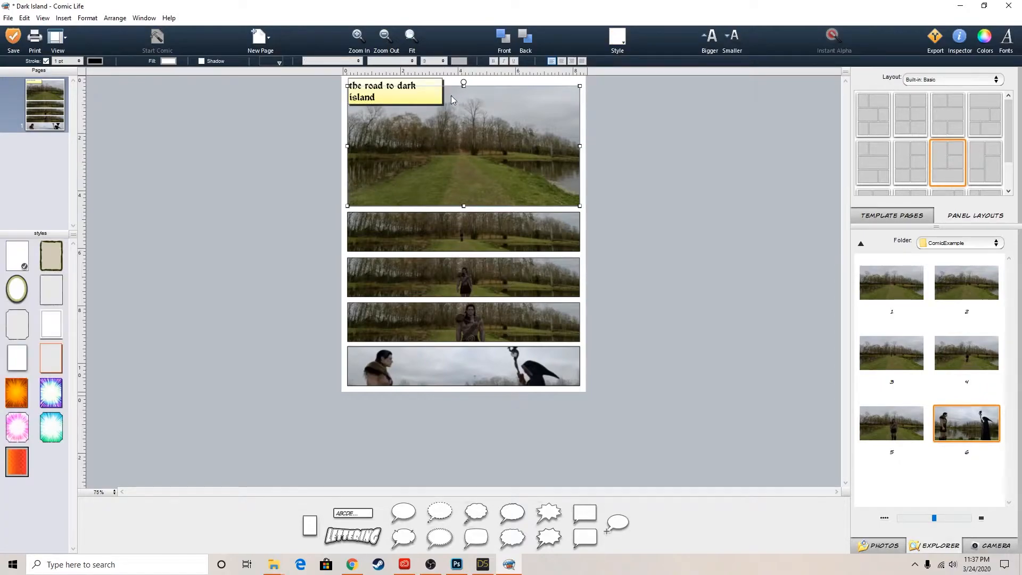
Reduce the caption's text size by three steps and shrink its box to a single line
left_click(432, 98)
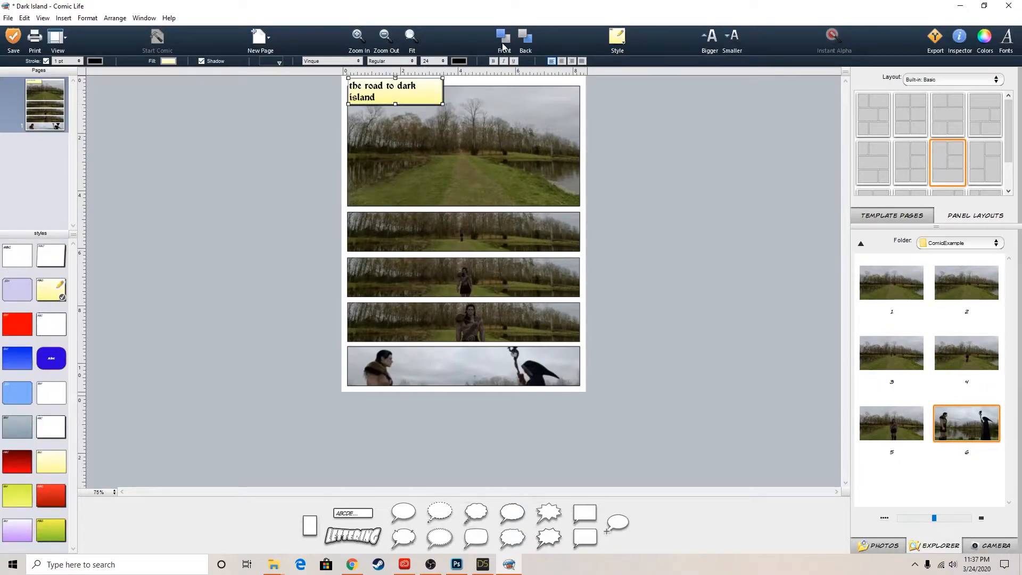
left_click(732, 35)
left_click(733, 35)
left_click(732, 35)
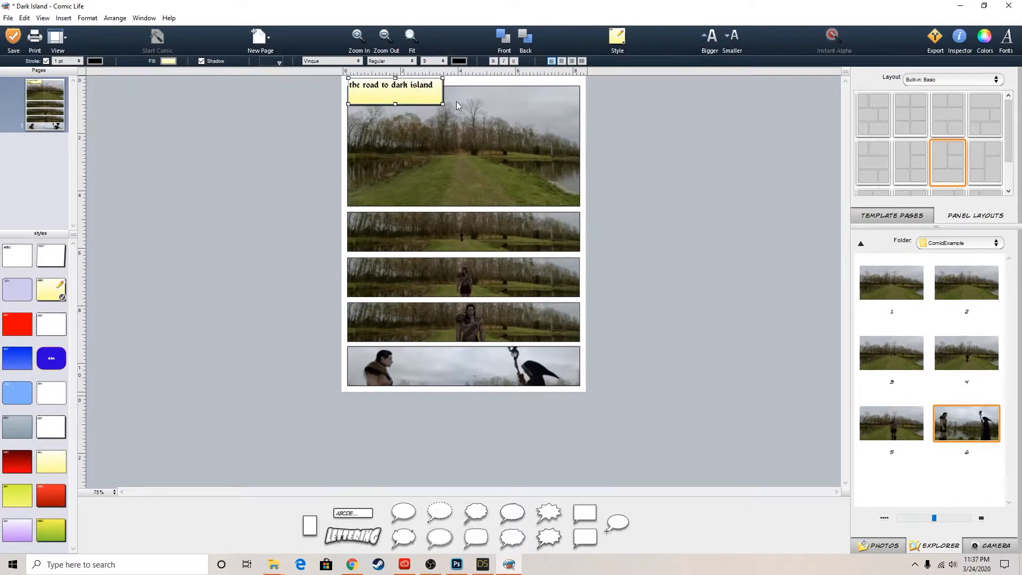
left_click_drag(395, 104, 420, 93)
left_click(633, 105)
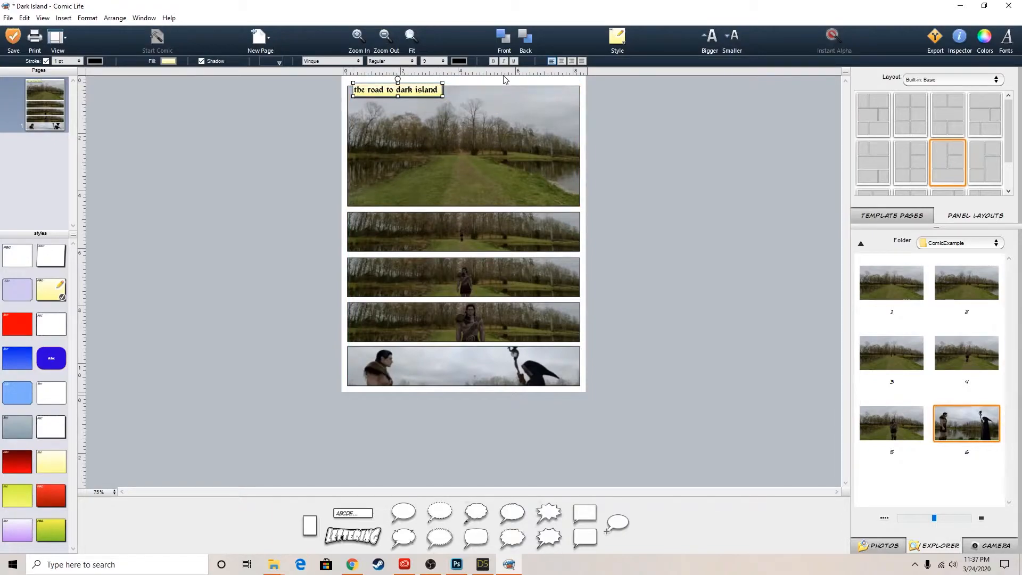
Nudge the caption upward so it overlaps the top edge of the first panel
key("Up")
key("Up")
key("Up")
key("Up")
key("Up")
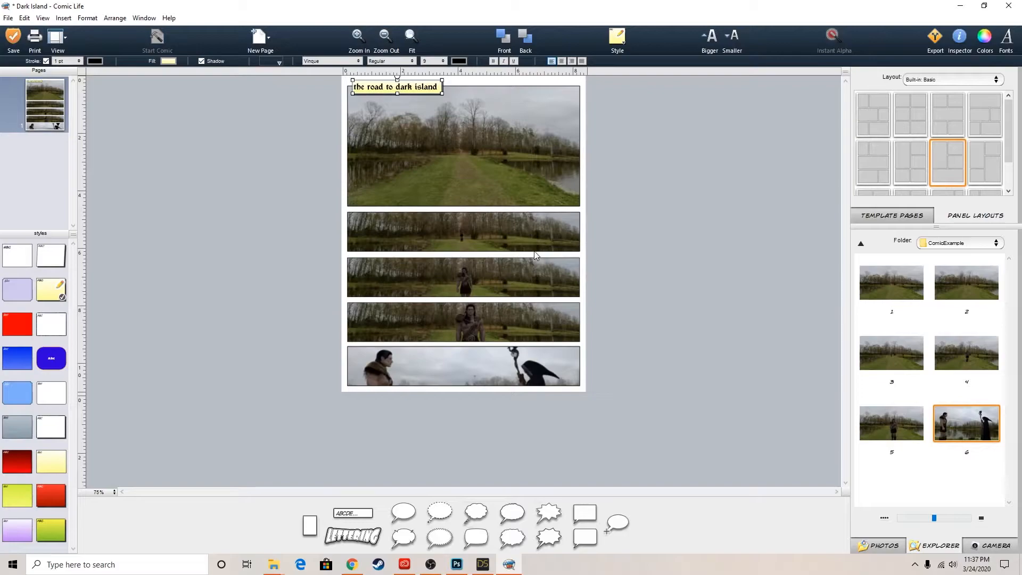
Try the textured gold and olive page backgrounds, and apply the light blue gradient style to the page
left_click(583, 394)
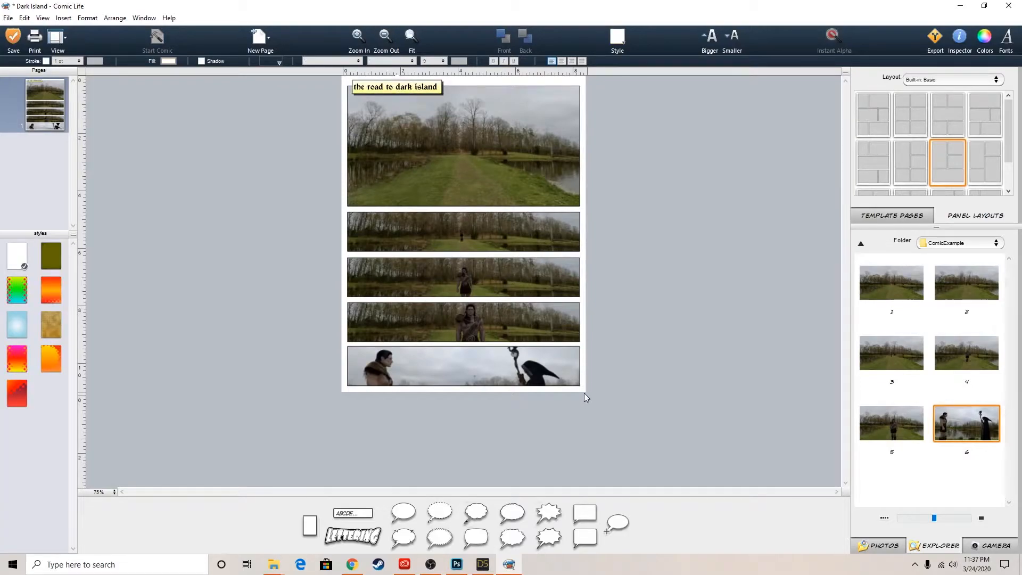
left_click(49, 323)
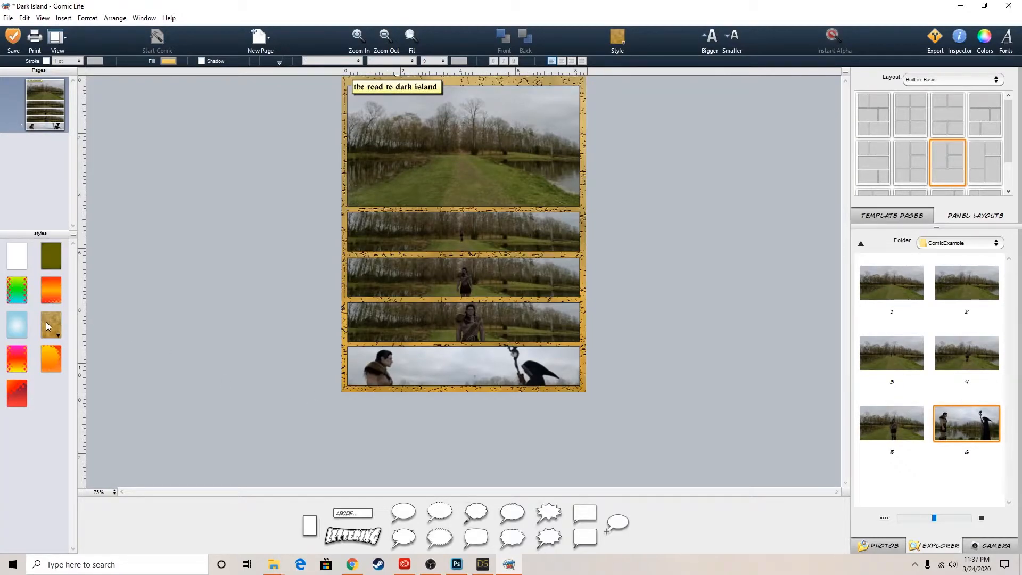
left_click(53, 253)
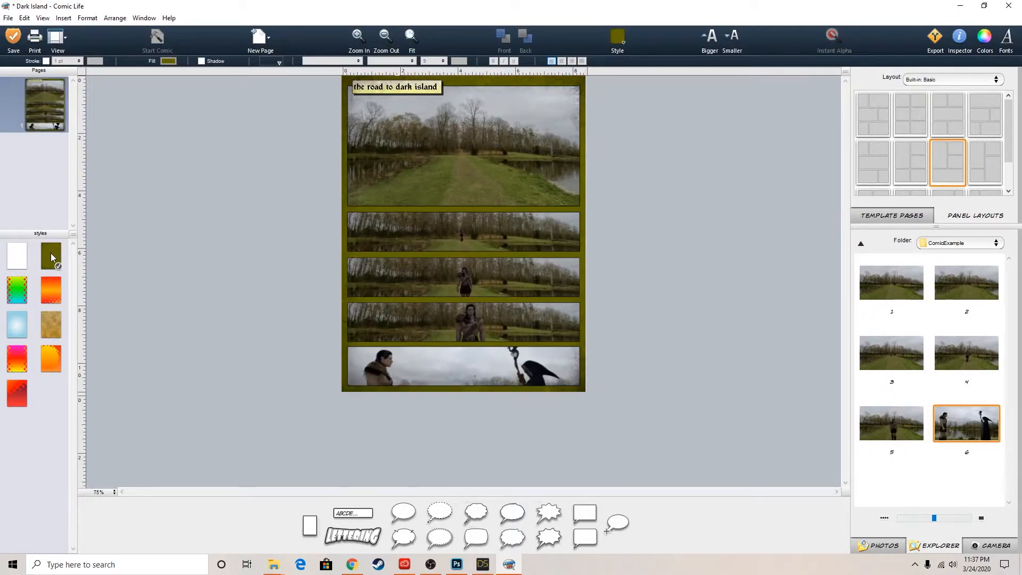
left_click(21, 324)
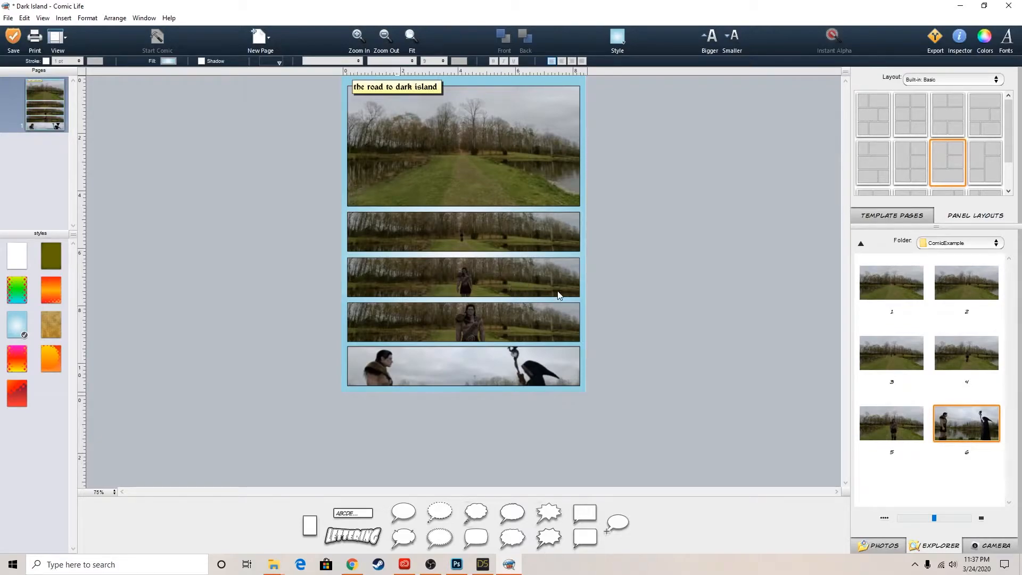
Nudge the lower picture strips slightly downward, together and individually, to even out the gaps between the panels
left_click_drag(670, 279, 468, 368)
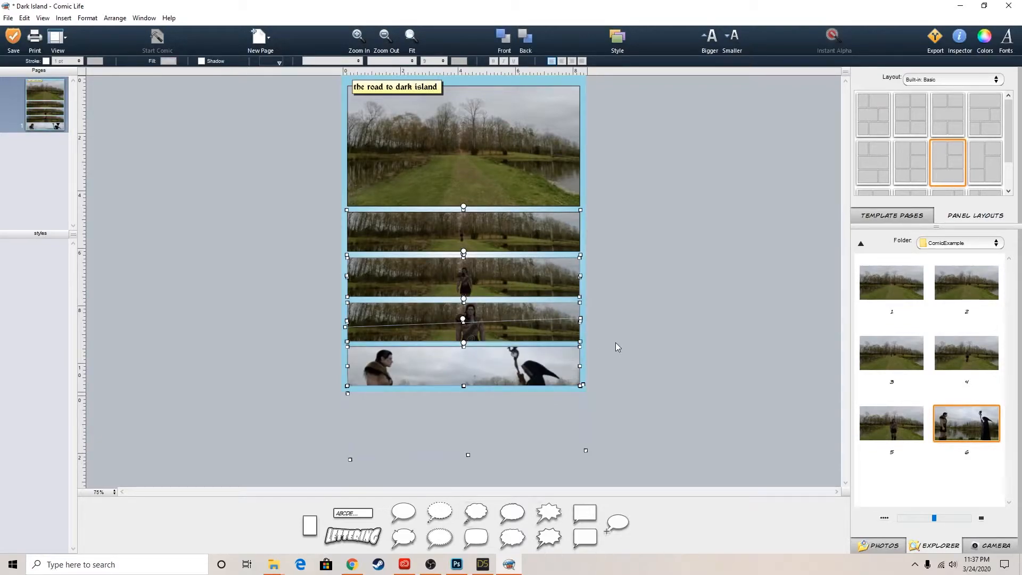
key("Down")
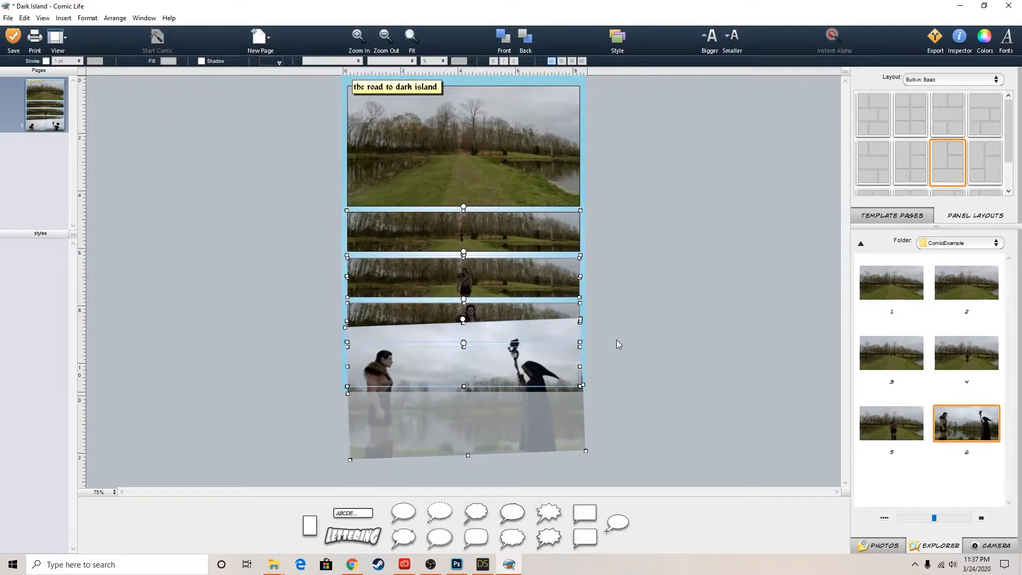
left_click(684, 320)
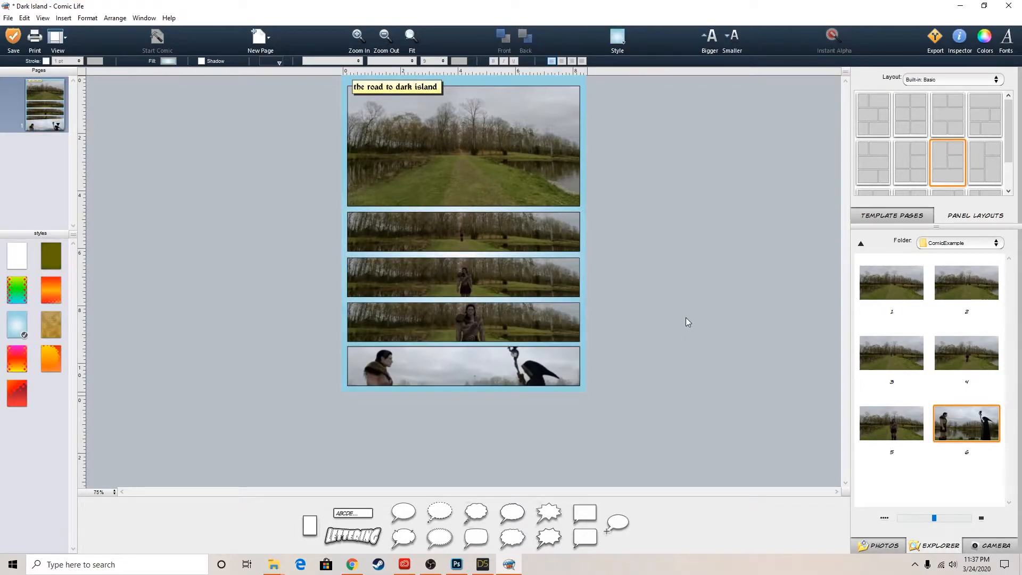
left_click(452, 361)
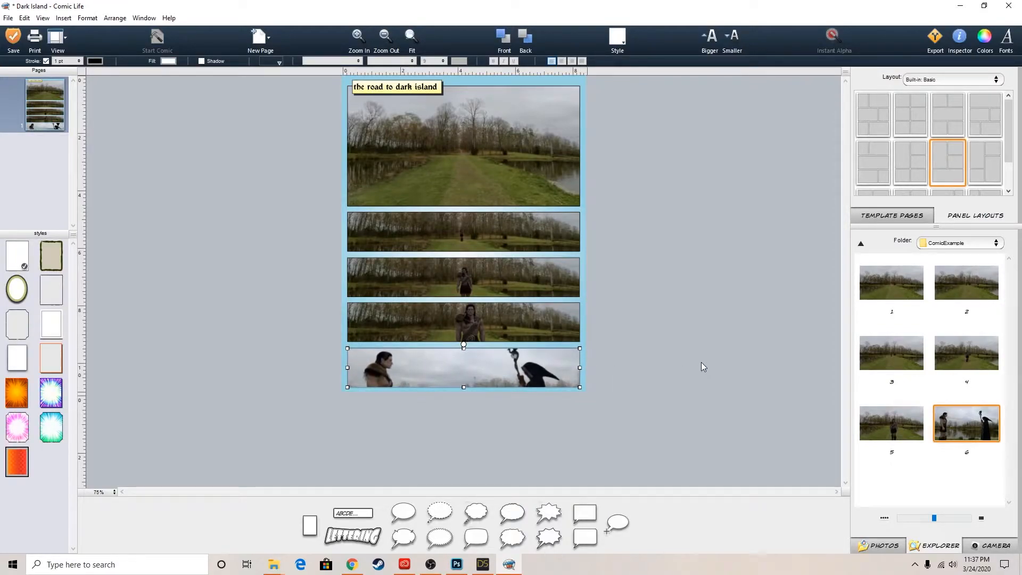
left_click(521, 325)
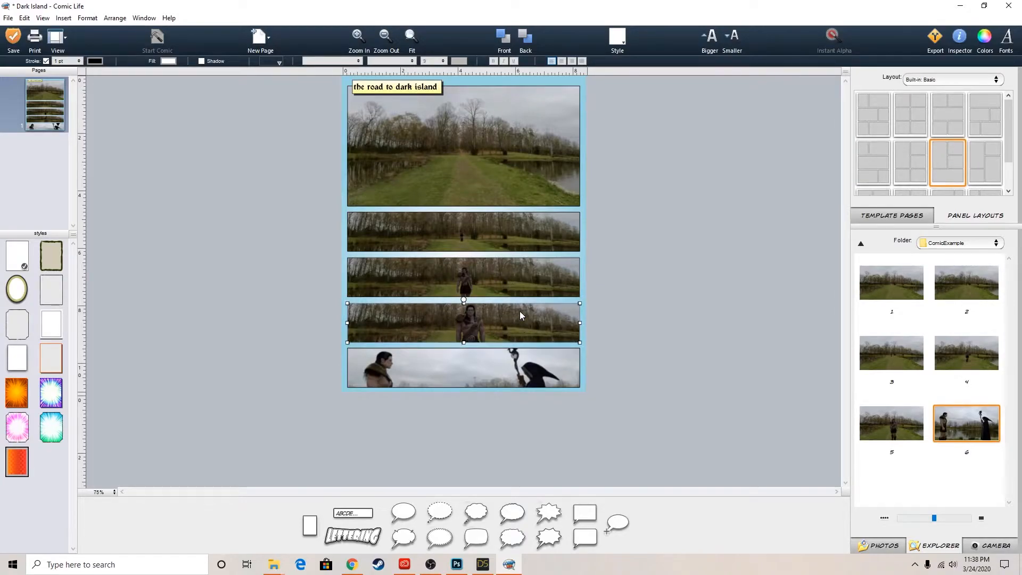
left_click(520, 287)
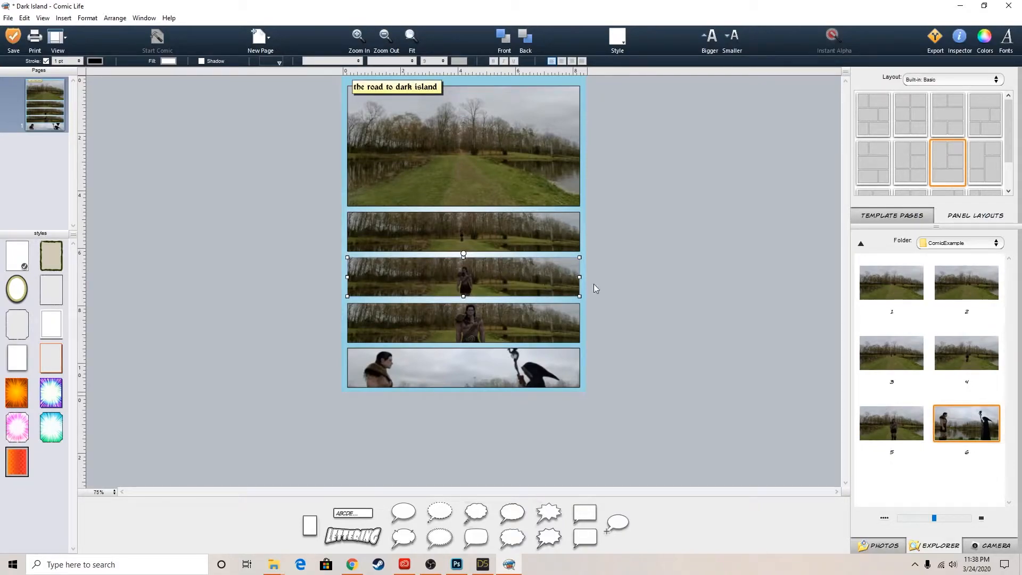
left_click(686, 288)
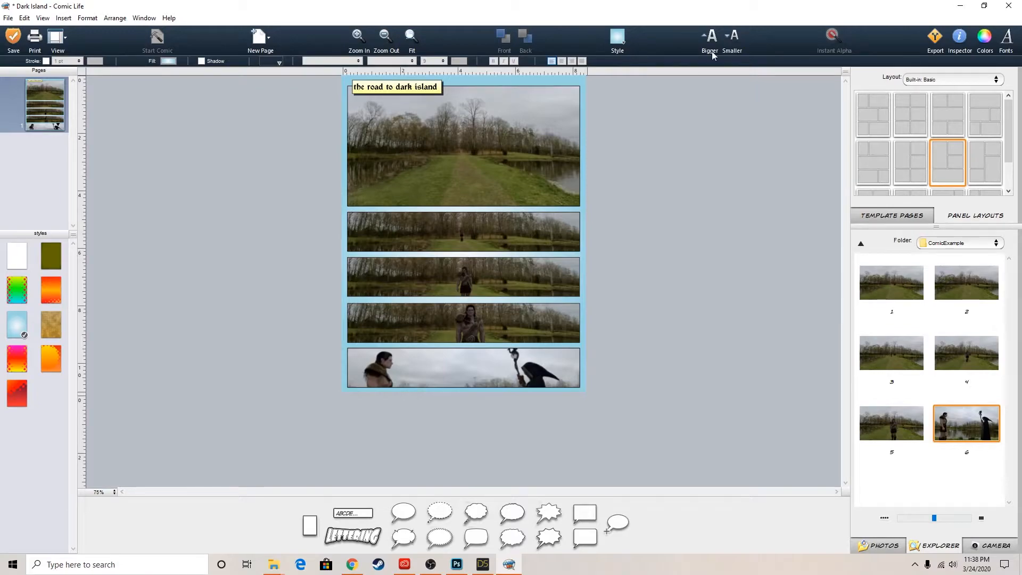
Add a blank second page to the comic
left_click(261, 41)
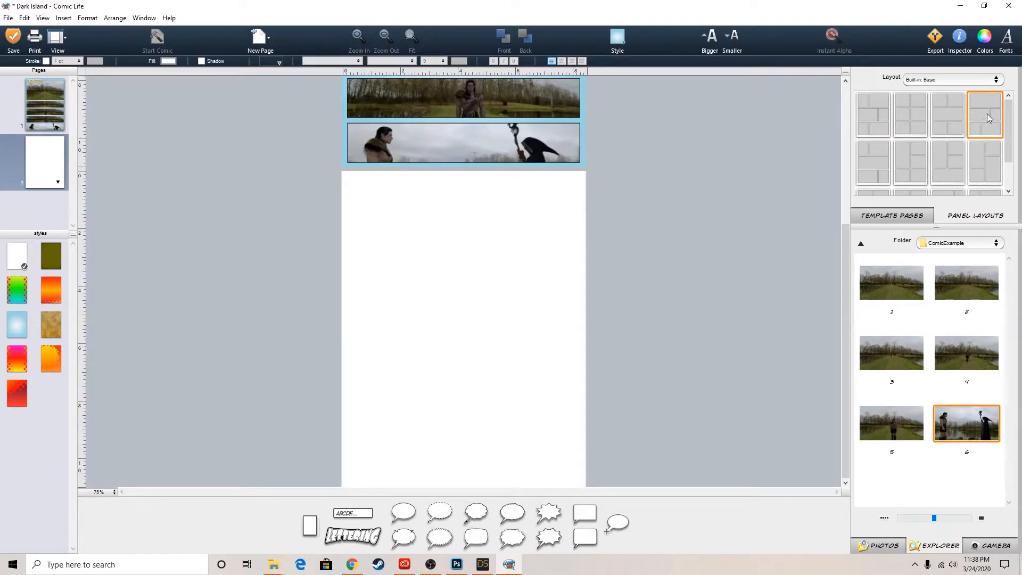
Apply the six-panel grid layout to the blank second page and give that page the light blue gradient style
left_click_drag(915, 117, 48, 169)
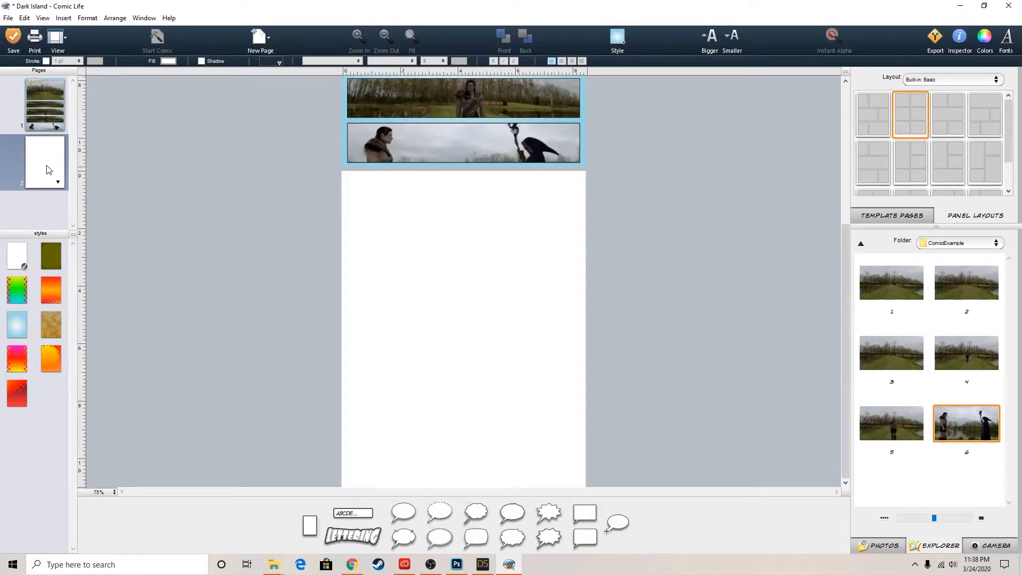
left_click_drag(913, 136, 474, 257)
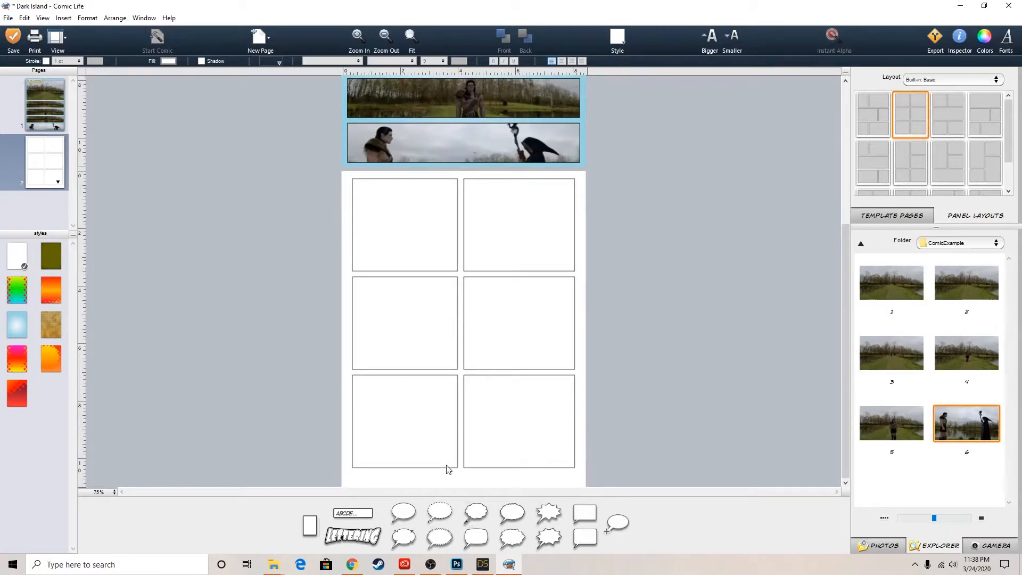
left_click(14, 327)
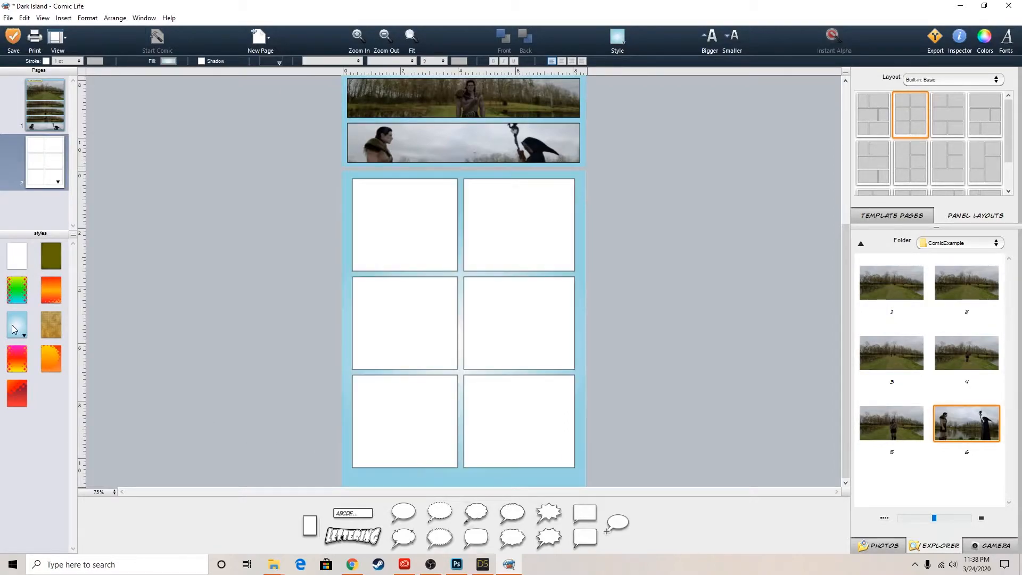
Select all six panels on the second page and nudge them slightly downward together to center them vertically
left_click_drag(686, 210, 319, 409)
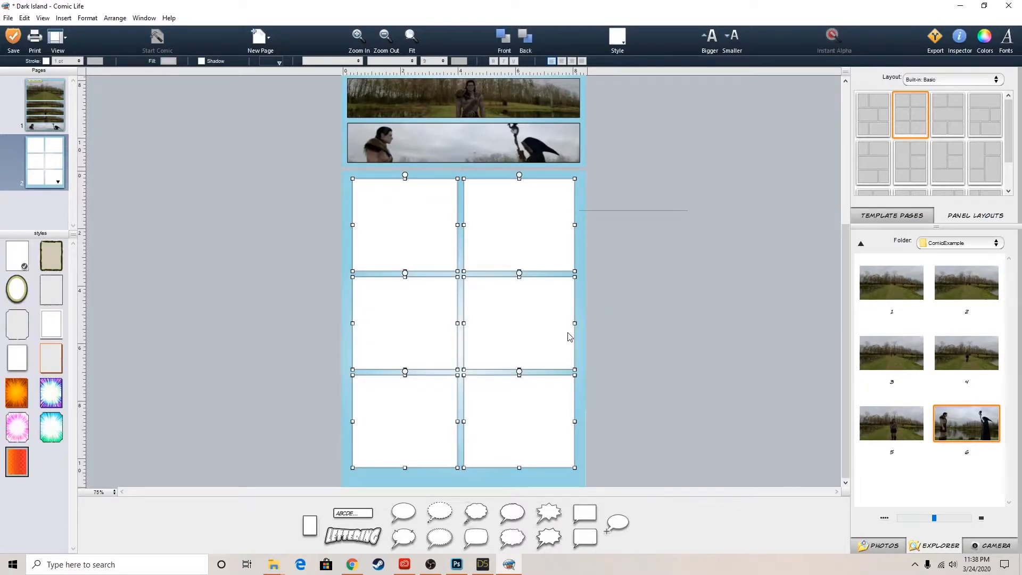
key("Down")
key("Down")
key("Down")
key("Down")
key("Down")
key("Down")
key("Down")
key("Down")
key("Down")
key("Down")
key("Down")
key("Down")
key("Down")
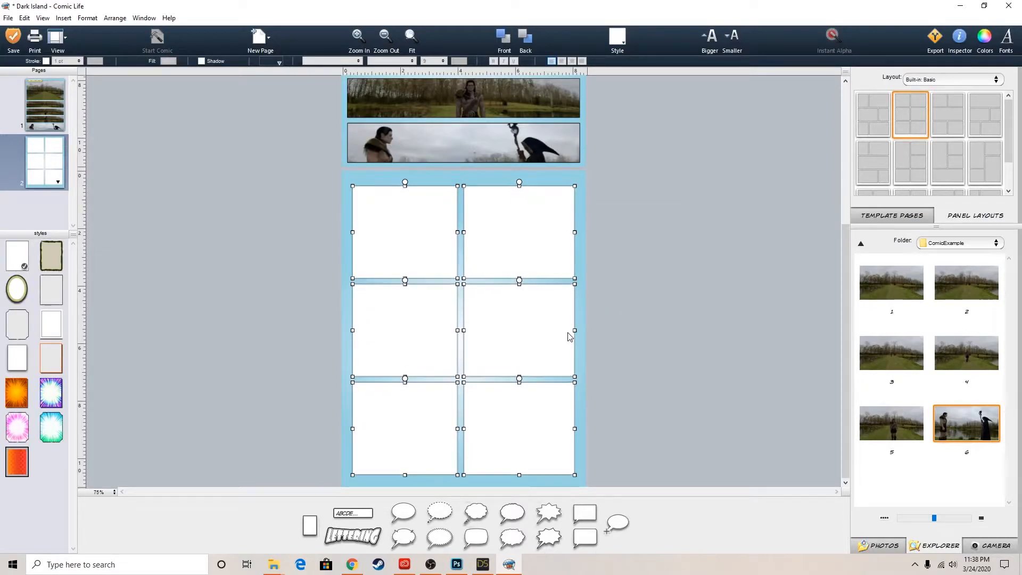
left_click(633, 292)
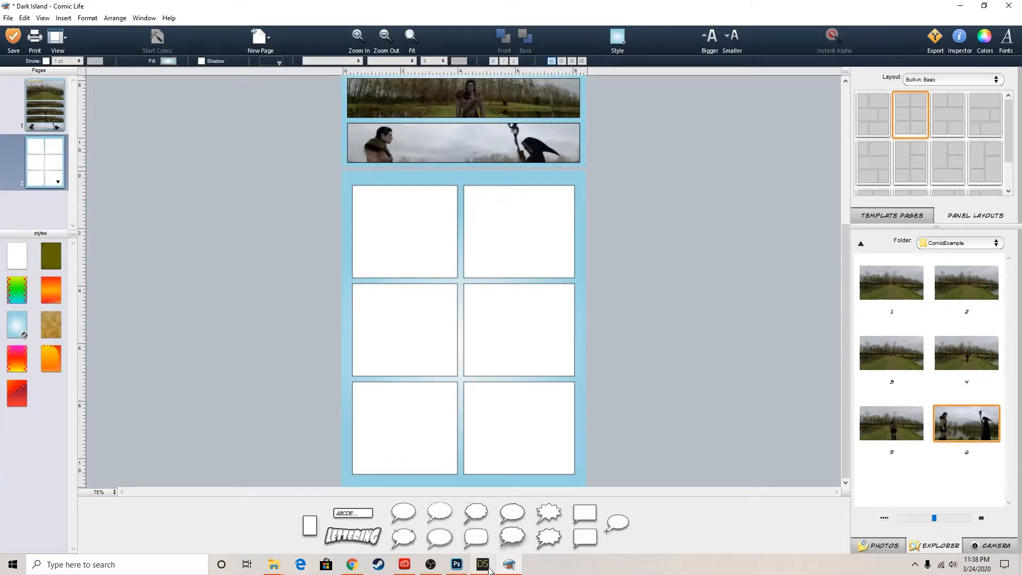
Switch to DAZ Studio and change the viewport's draw style to Texture Shaded
left_click(489, 569)
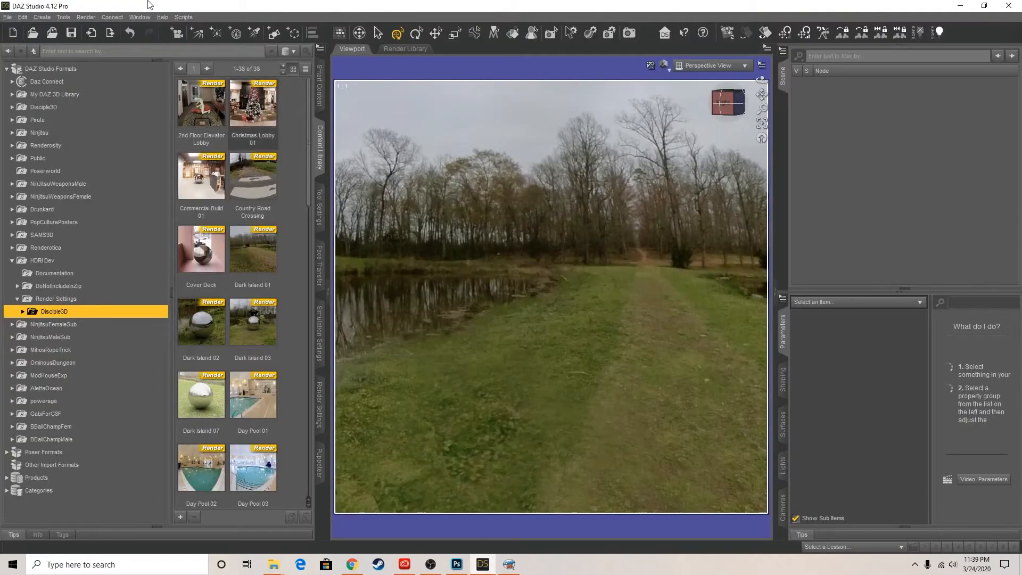
left_click(664, 65)
left_click(672, 170)
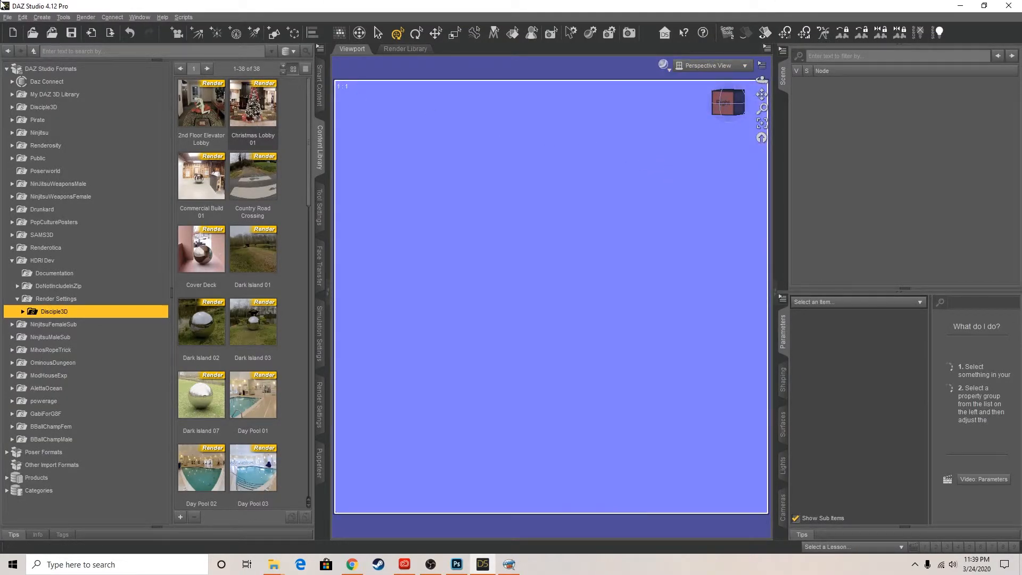
Open the recently used scene Part01.duf
left_click(8, 18)
mouse_move(30, 59)
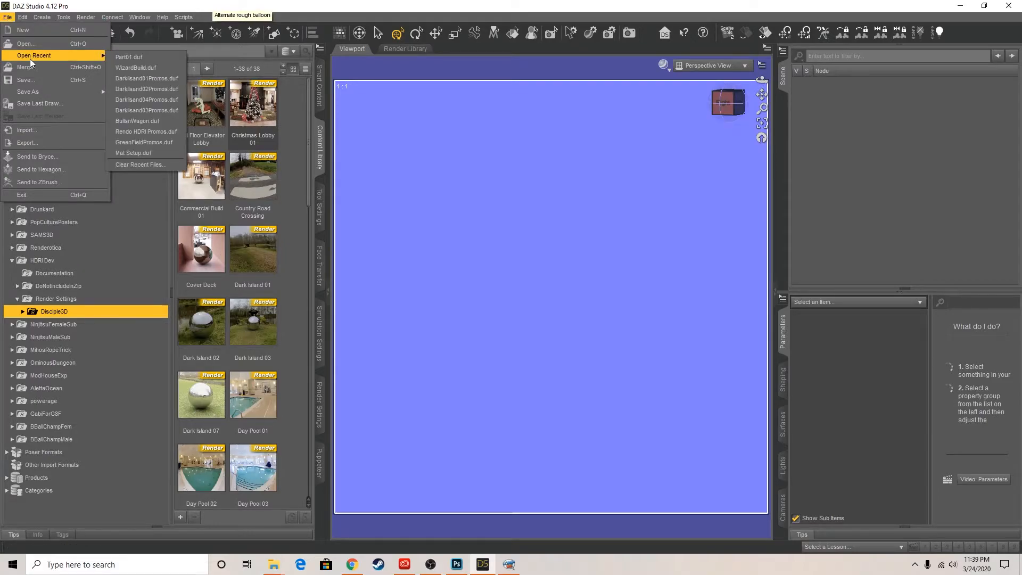
left_click(151, 57)
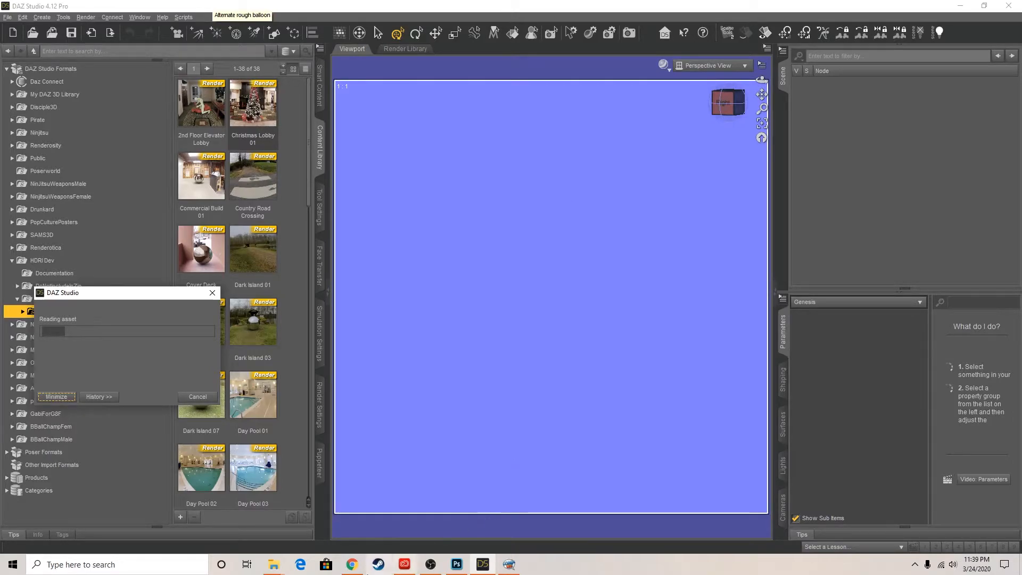
Quit one of the background programs running in the system tray
right_click(378, 565)
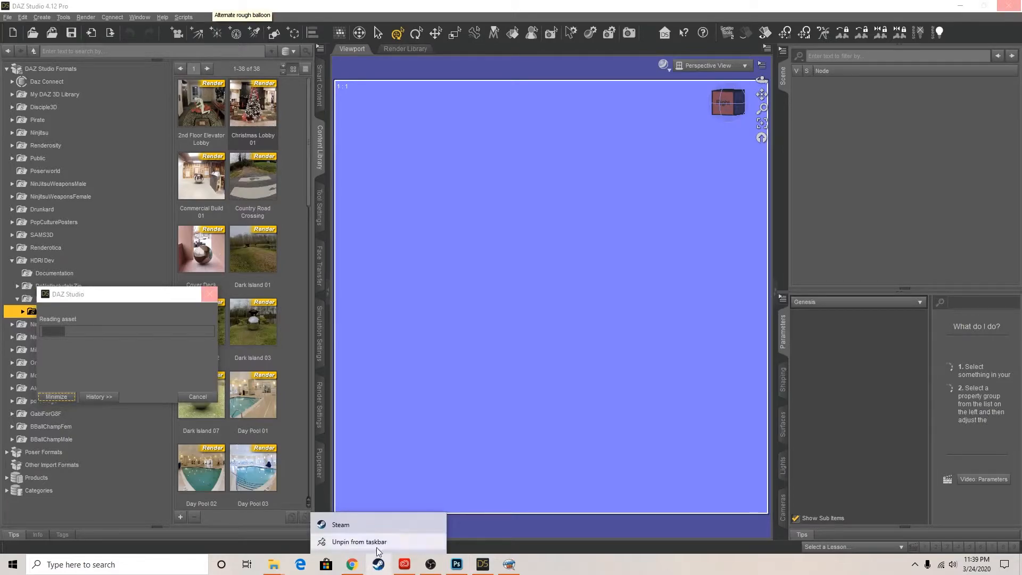
left_click(913, 566)
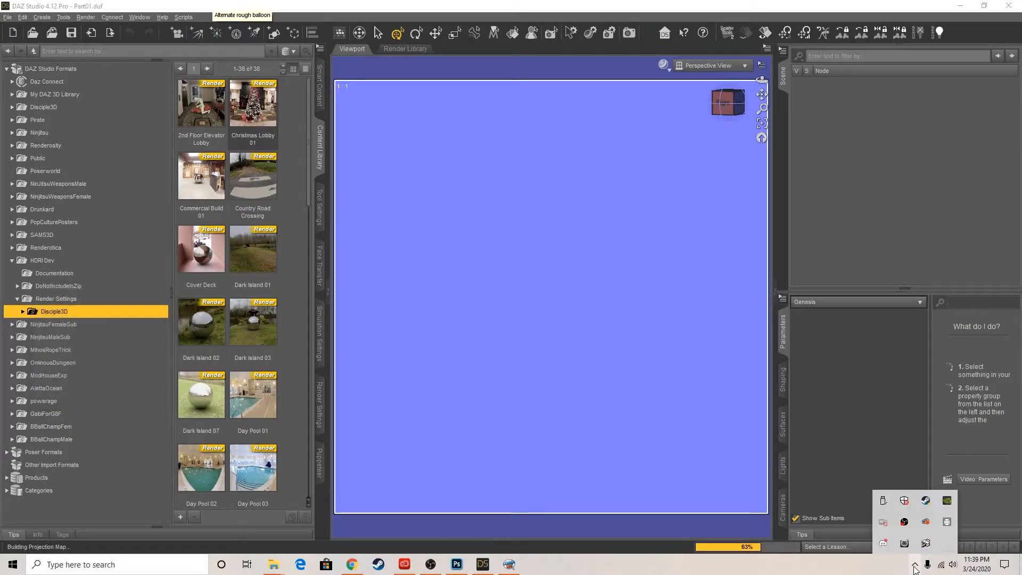
right_click(883, 542)
left_click(905, 539)
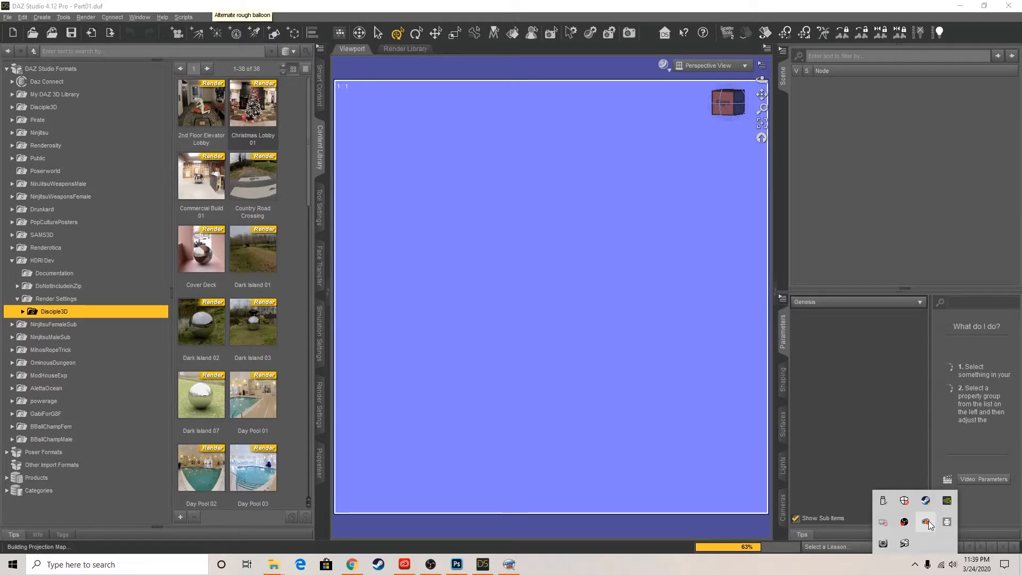
right_click(903, 504)
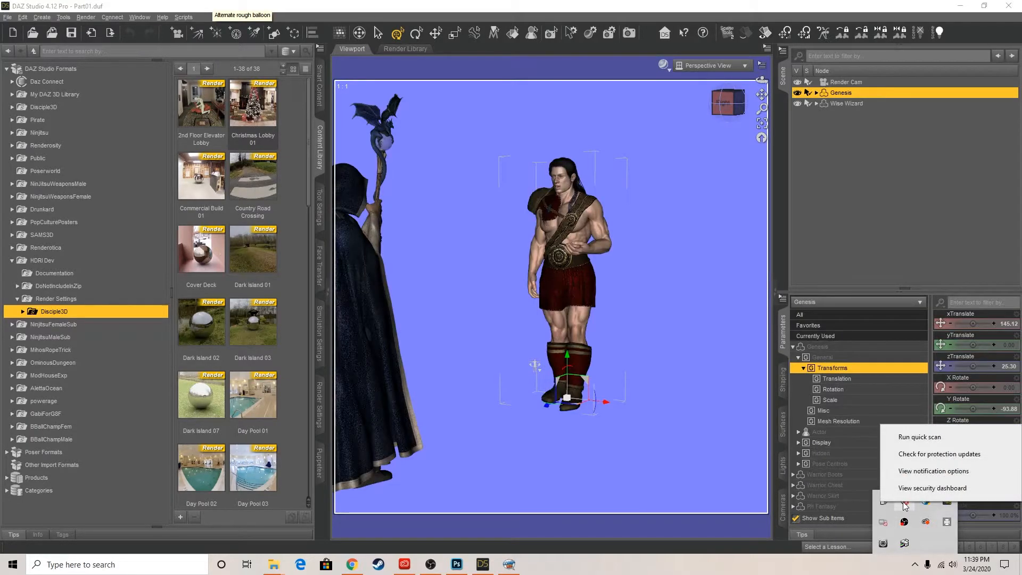
left_click(848, 573)
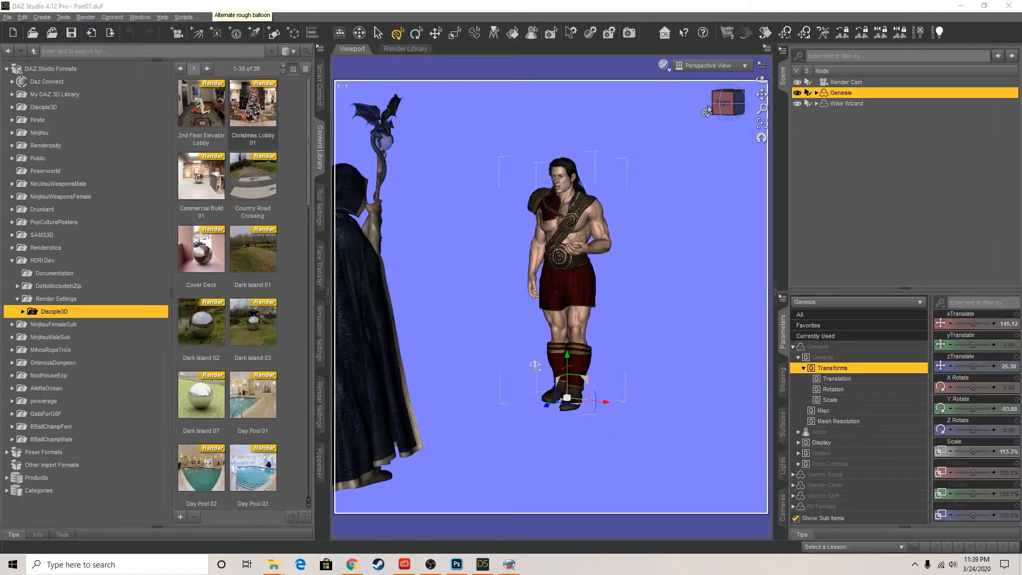
Look through the Render Cam and orbit it to frame the warrior over the hooded wizard's shoulder
left_click(714, 65)
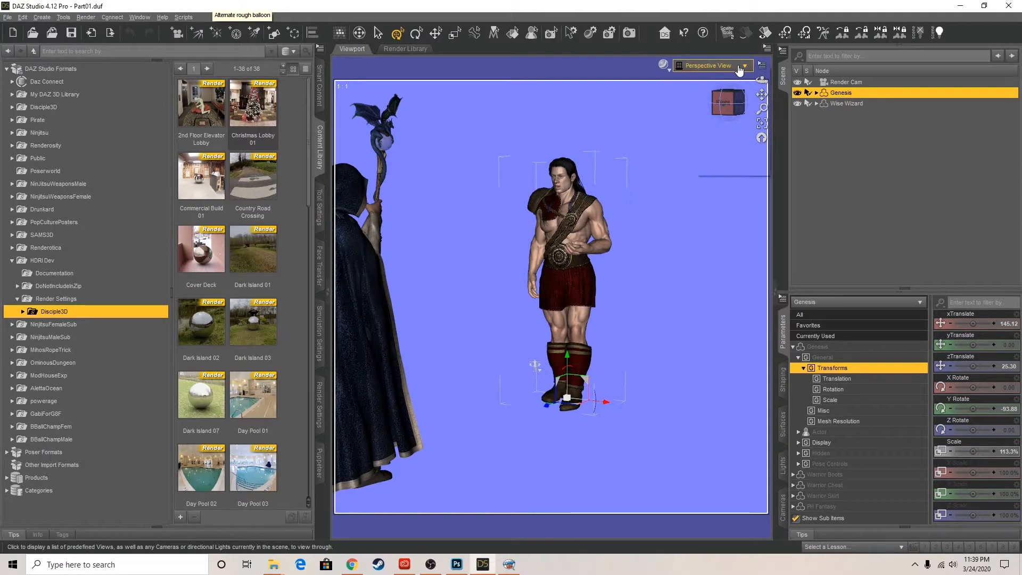
left_click(738, 155)
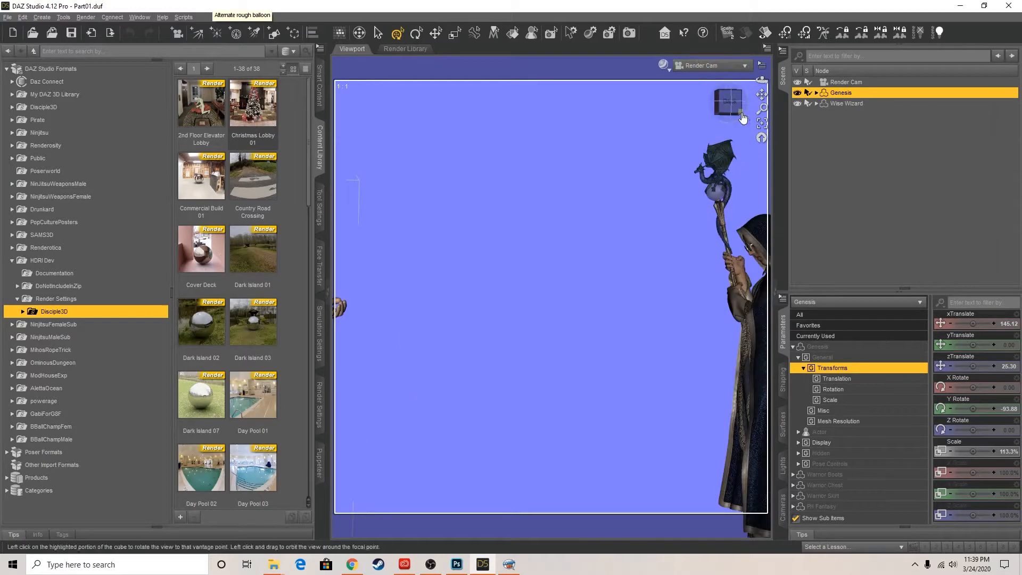
left_click_drag(727, 102, 673, 103)
mouse_move(461, 453)
left_mouse_down()
mouse_move(559, 450)
mouse_move(472, 458)
left_mouse_up()
mouse_move(731, 103)
left_mouse_down()
mouse_move(757, 107)
mouse_move(737, 113)
mouse_move(761, 101)
left_mouse_up()
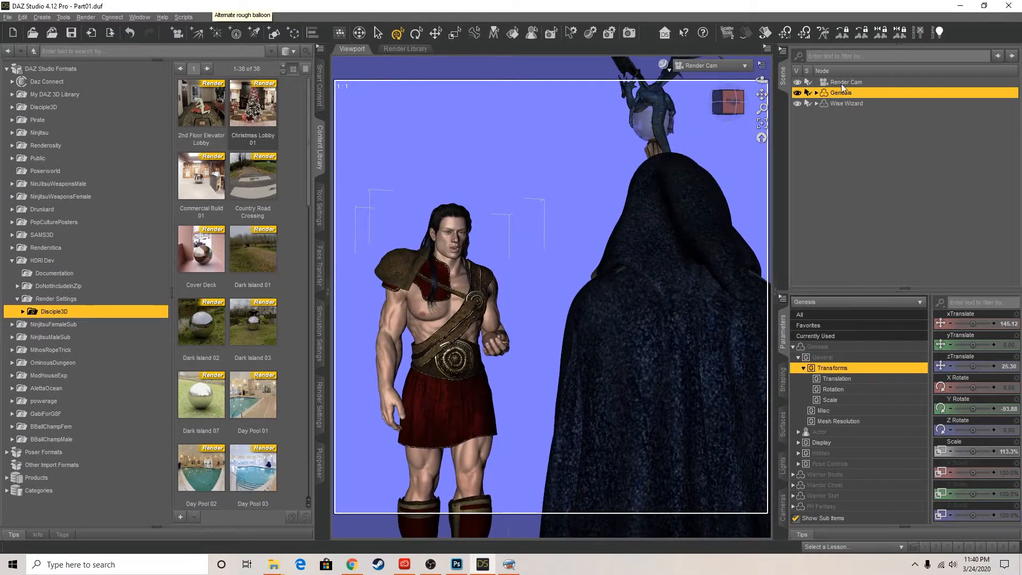
In Perspective View, turn on the Render Cam's depth of field and set its focal distance to 282.10 and F/Stop to 109.35
left_click(854, 82)
left_click(743, 66)
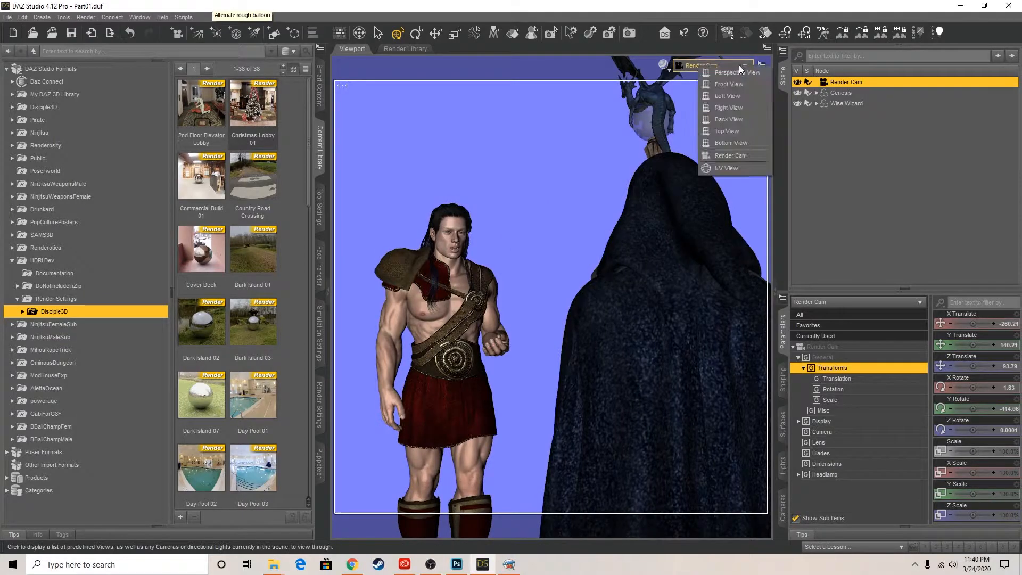
left_click(736, 69)
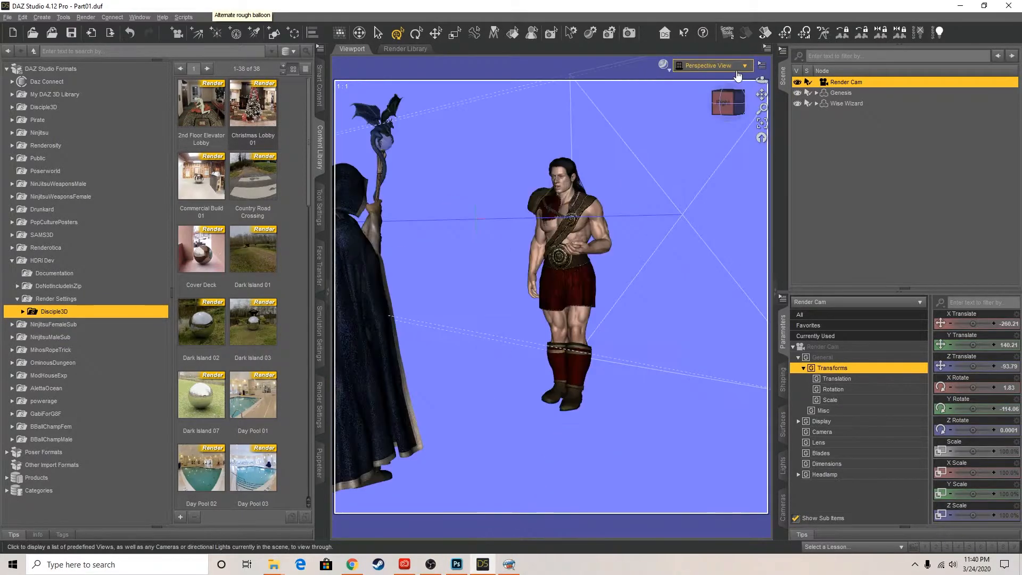
left_click(762, 124)
left_click_drag(738, 107, 829, 98)
left_click_drag(762, 109, 716, 95)
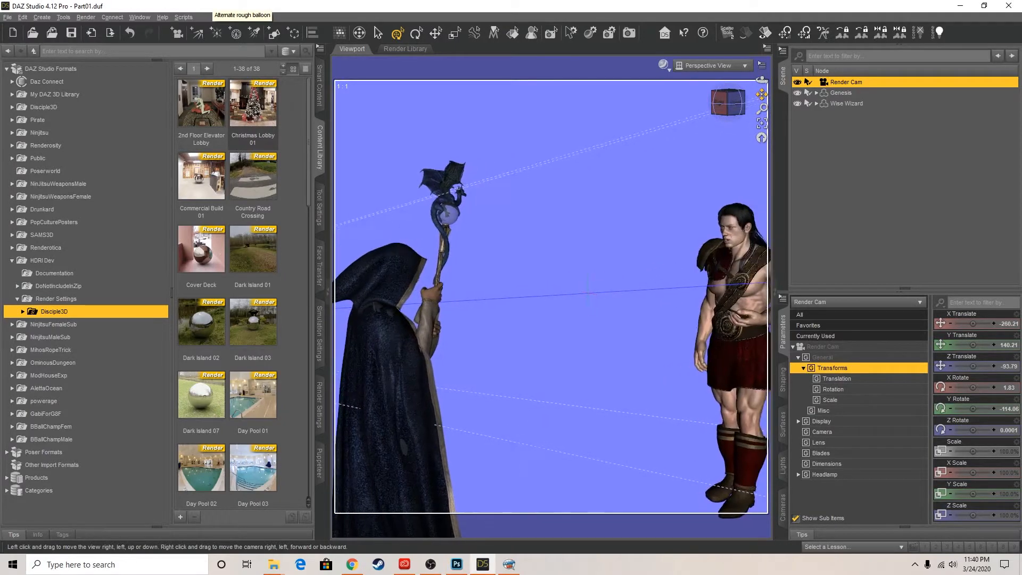
left_click(821, 432)
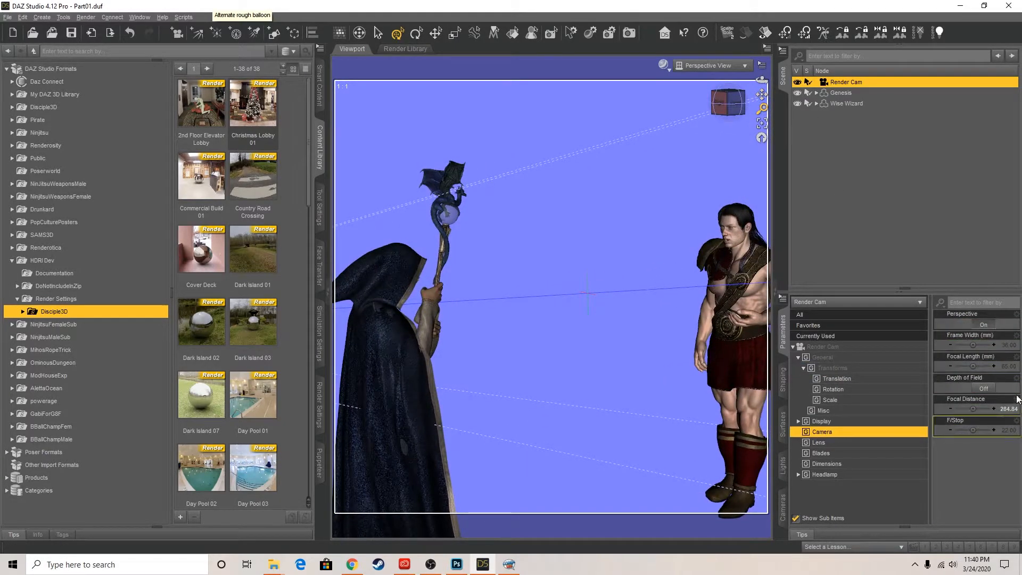
left_click(983, 389)
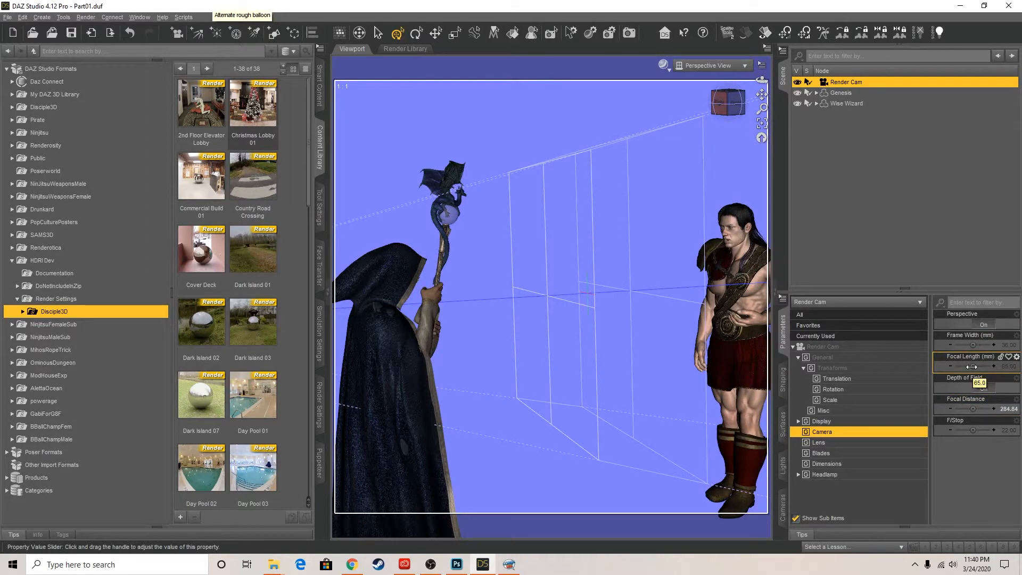
left_click_drag(972, 367, 973, 366)
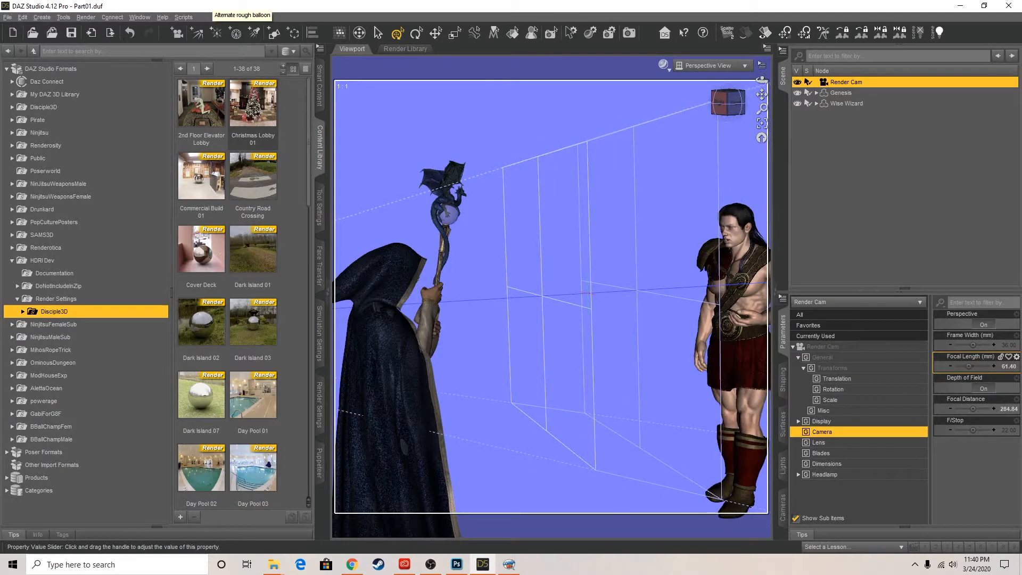
key("ctrl+z")
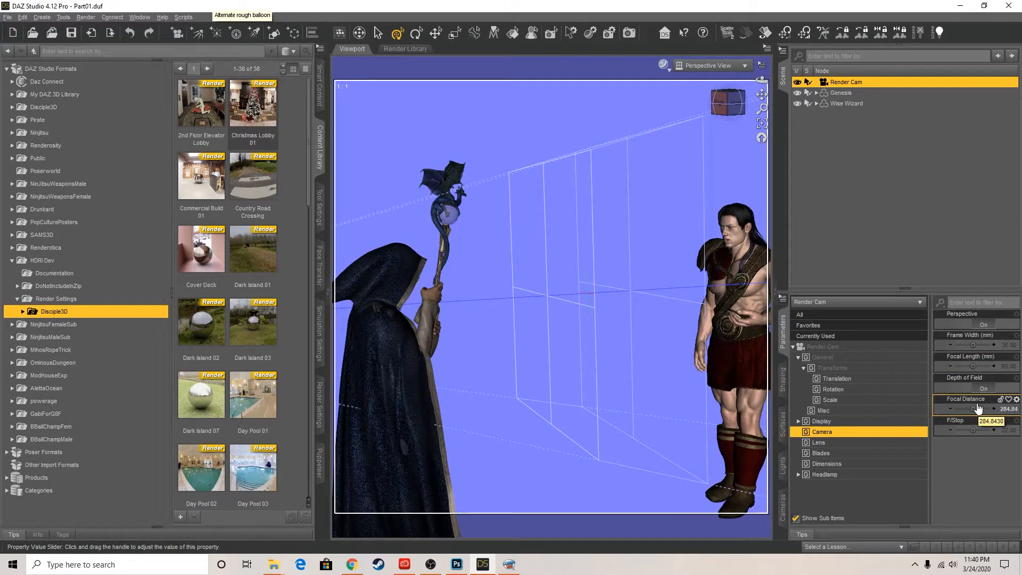
mouse_move(973, 406)
left_mouse_down()
mouse_move(975, 429)
mouse_move(985, 429)
mouse_move(975, 409)
left_mouse_up()
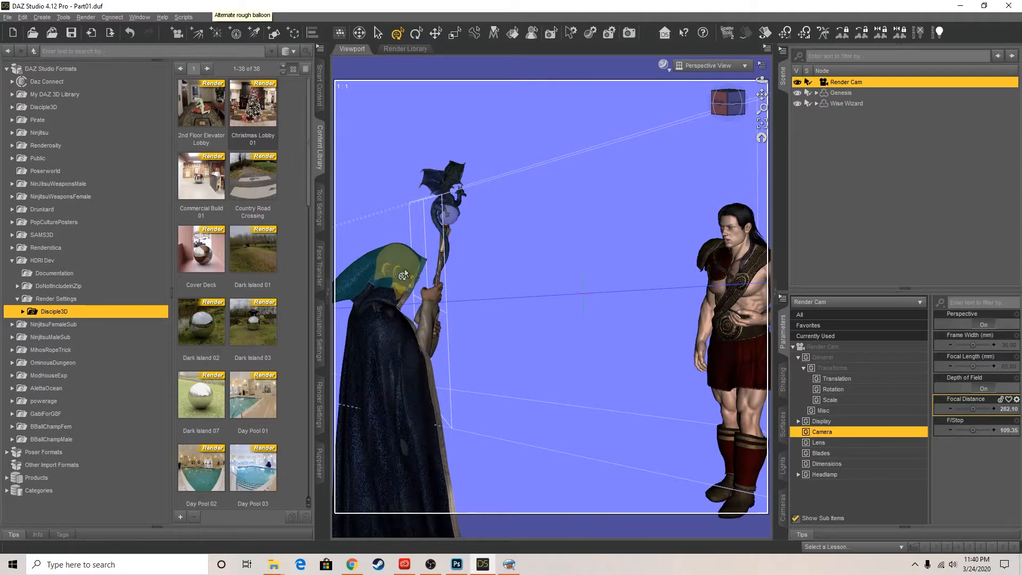
Tilt the Render Cam slightly sideways around its viewing axis, working from behind the camera in Perspective View
left_click(710, 69)
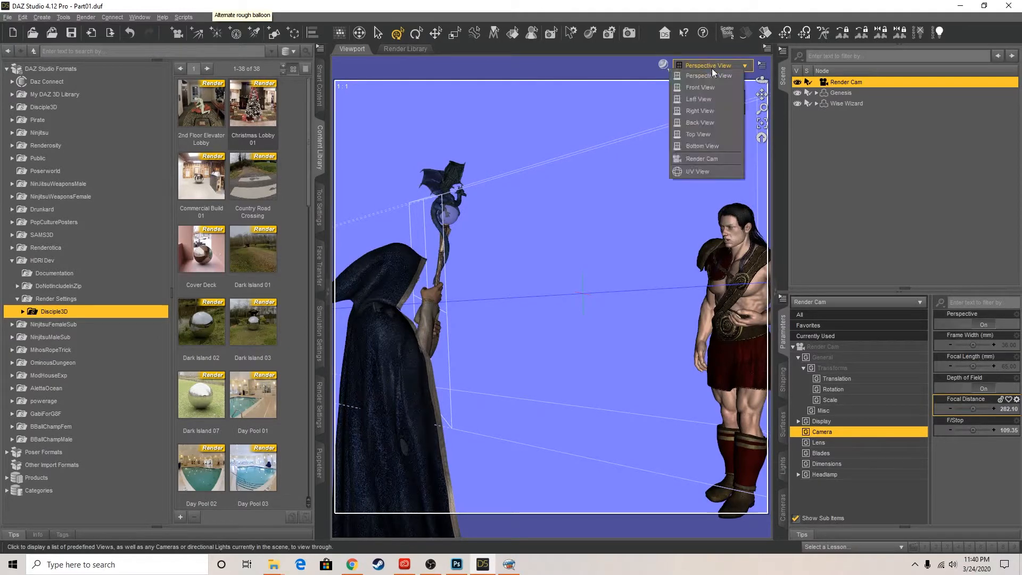
left_click(689, 5)
left_click(736, 103)
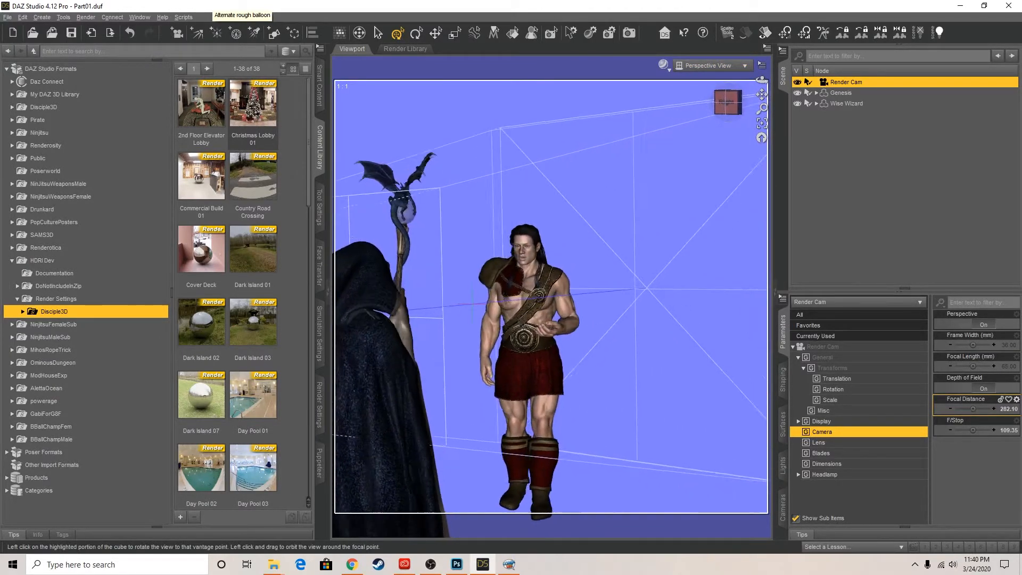
left_click_drag(760, 97, 793, 94)
left_click(733, 96)
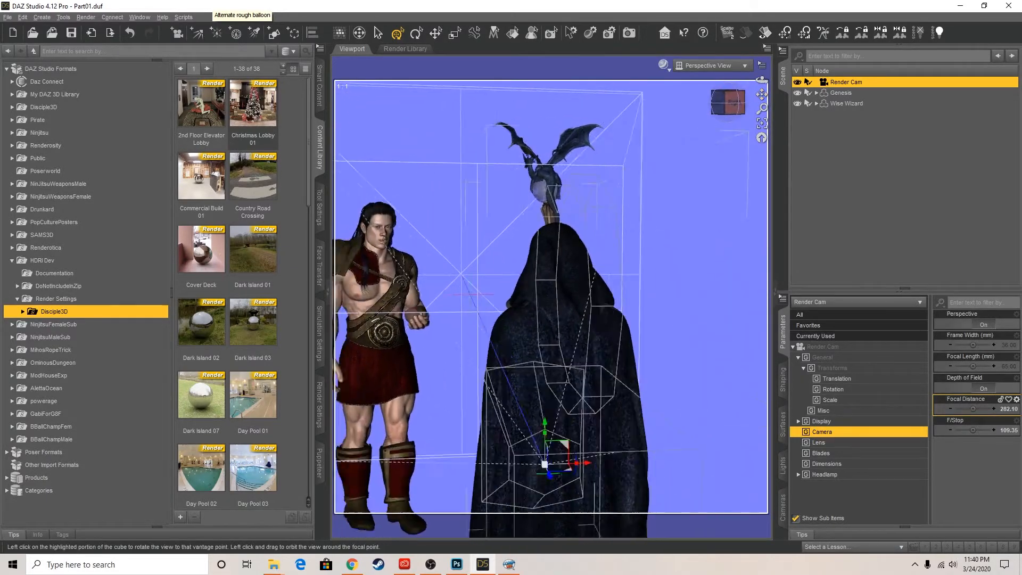
left_click_drag(760, 98, 788, 96)
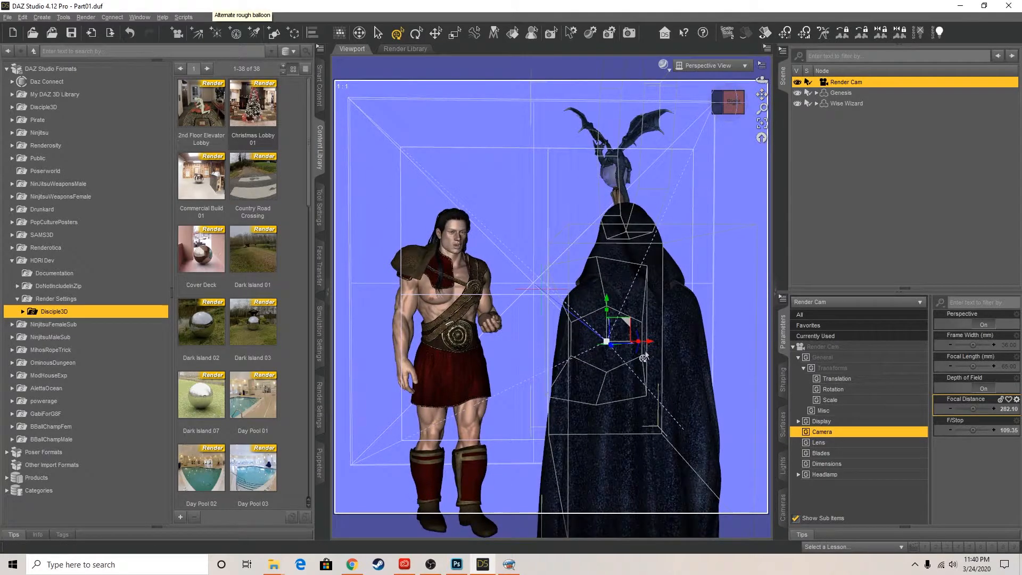
left_click_drag(636, 357, 636, 356)
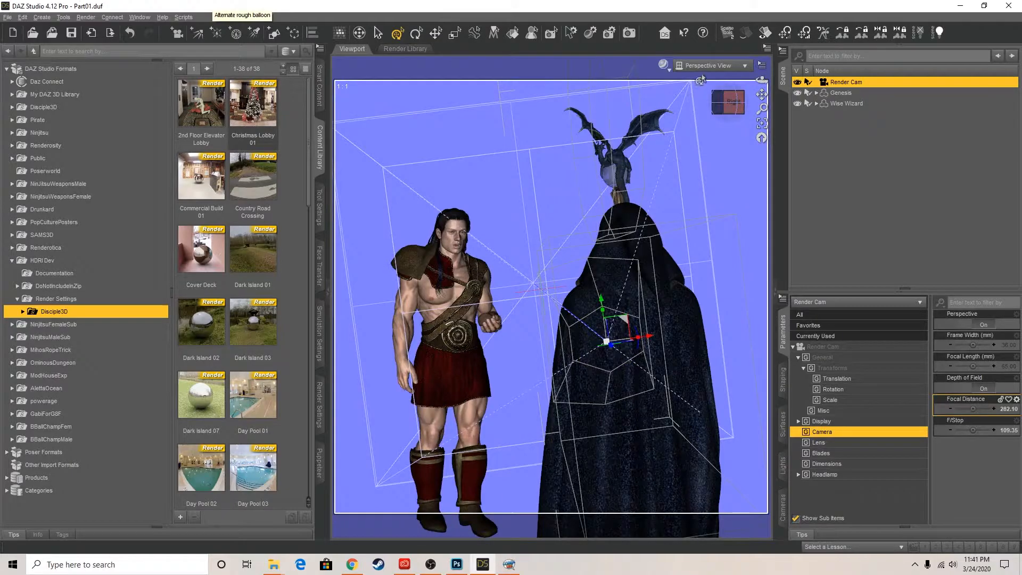
Preview the tilted Render Cam shot in NVIDIA Iray and orbit the camera slightly to adjust its vertical angle on the characters
left_click(709, 66)
left_click(703, 152)
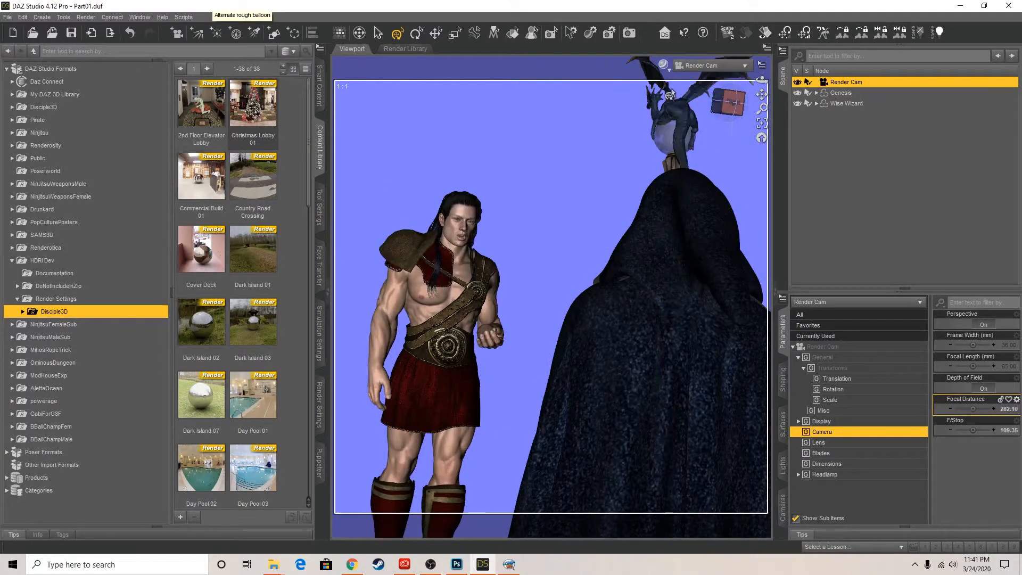
left_click(668, 67)
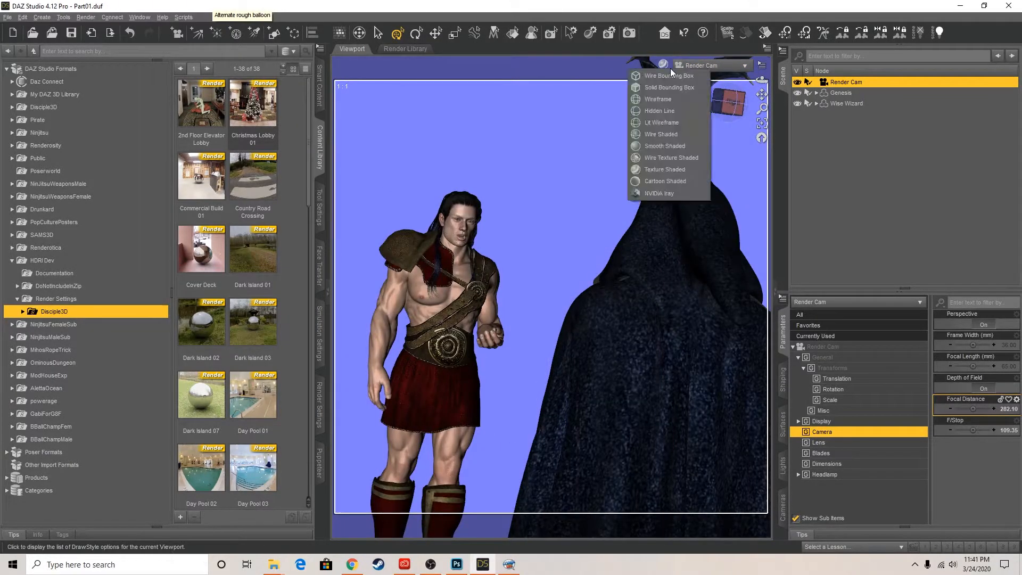
left_click(678, 189)
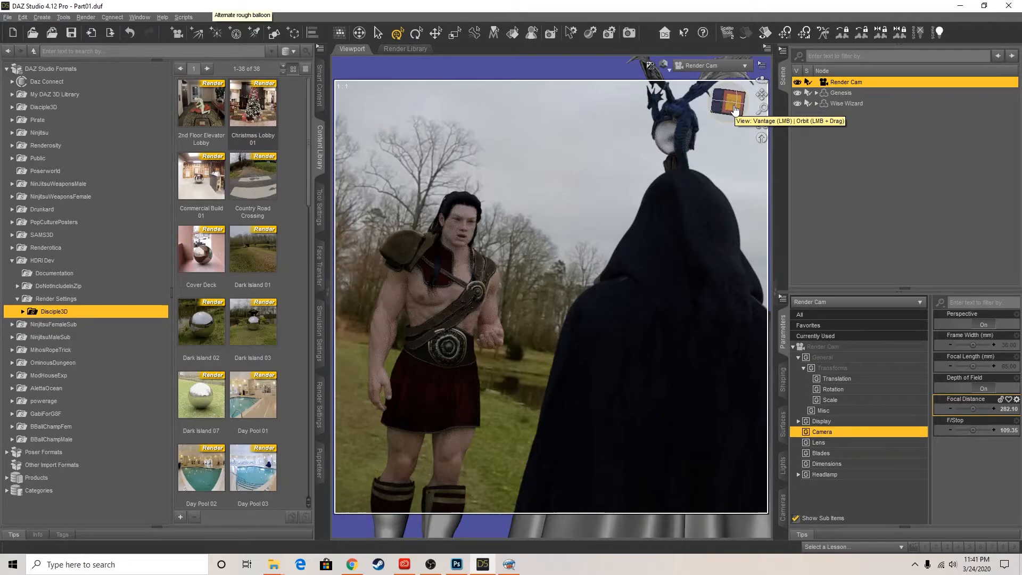
left_click_drag(734, 111, 735, 104)
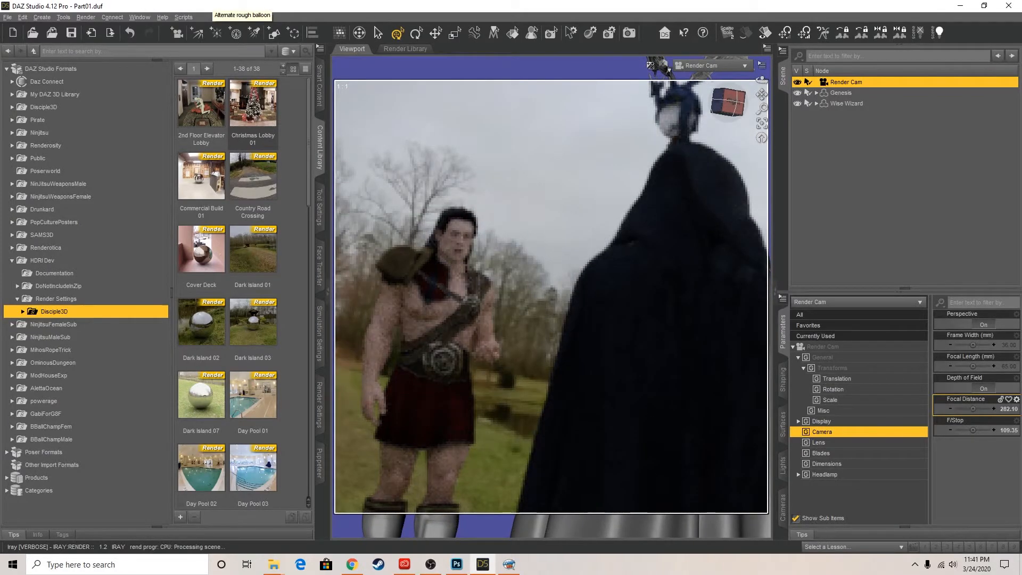
Adjust the Render Cam framing on the warrior and wizard, and check the latest image number in Comic Life before returning to DAZ Studio
mouse_move(738, 108)
left_mouse_down()
mouse_move(761, 89)
mouse_move(759, 75)
left_mouse_up()
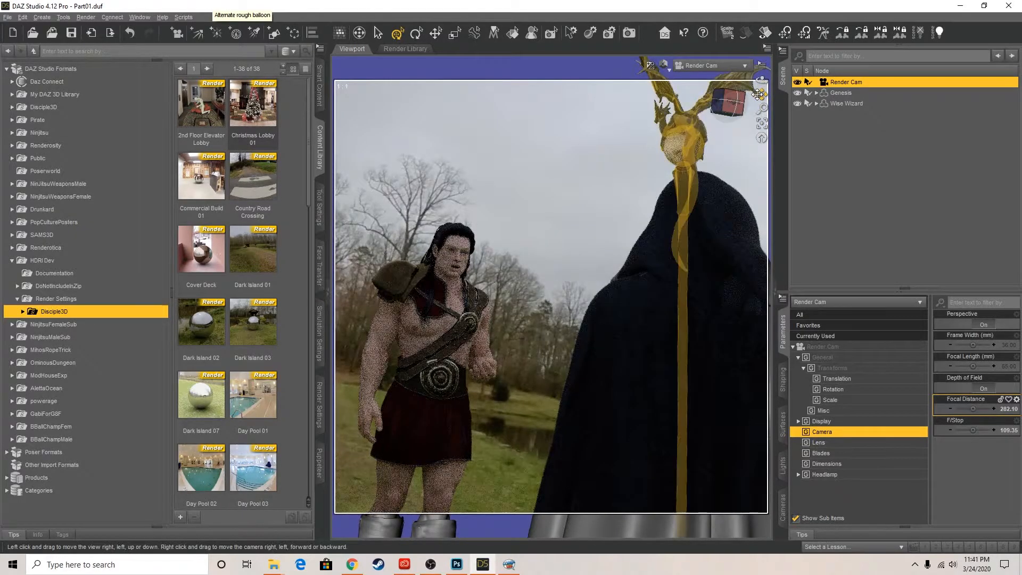
left_click(511, 567)
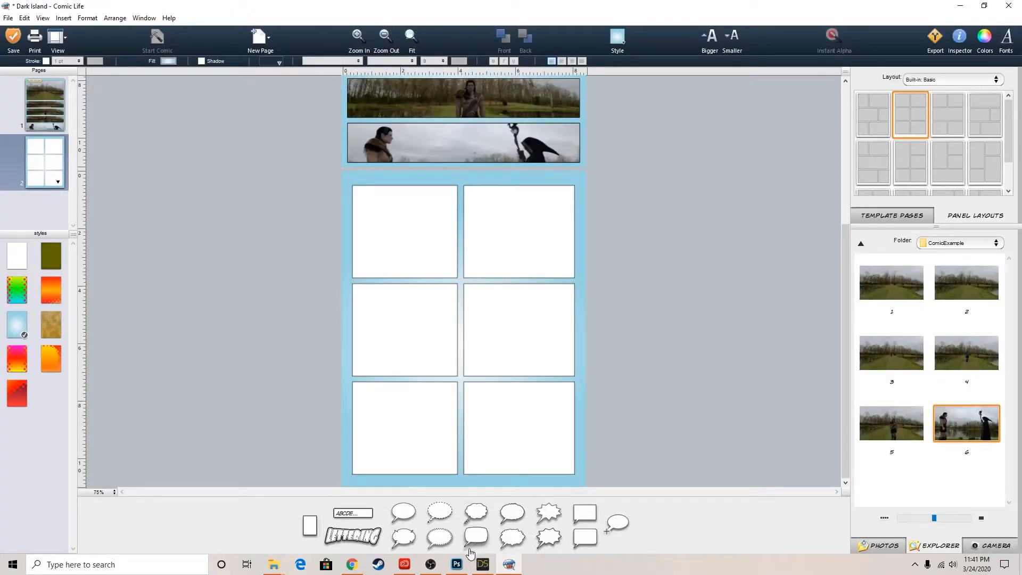
left_click(482, 564)
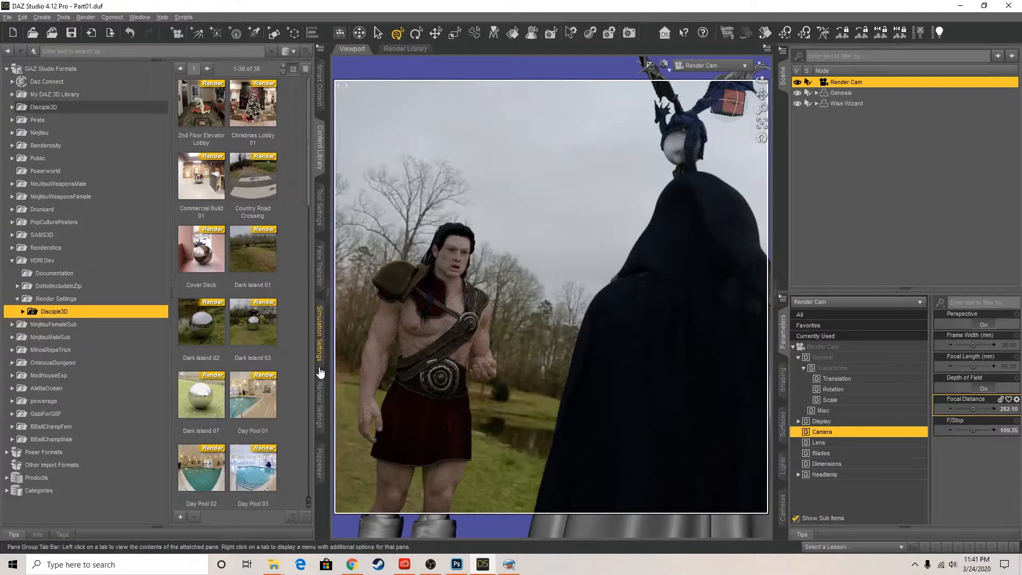
In the render settings, set the output image name to 7 and turn off Rendering Quality Enable
left_click(321, 405)
left_click(28, 106)
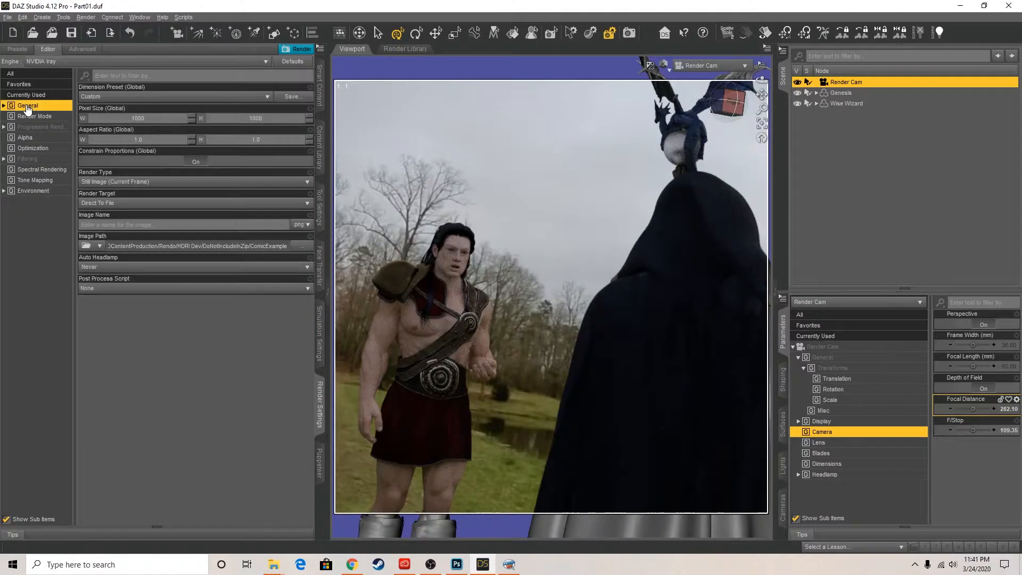
left_click(106, 224)
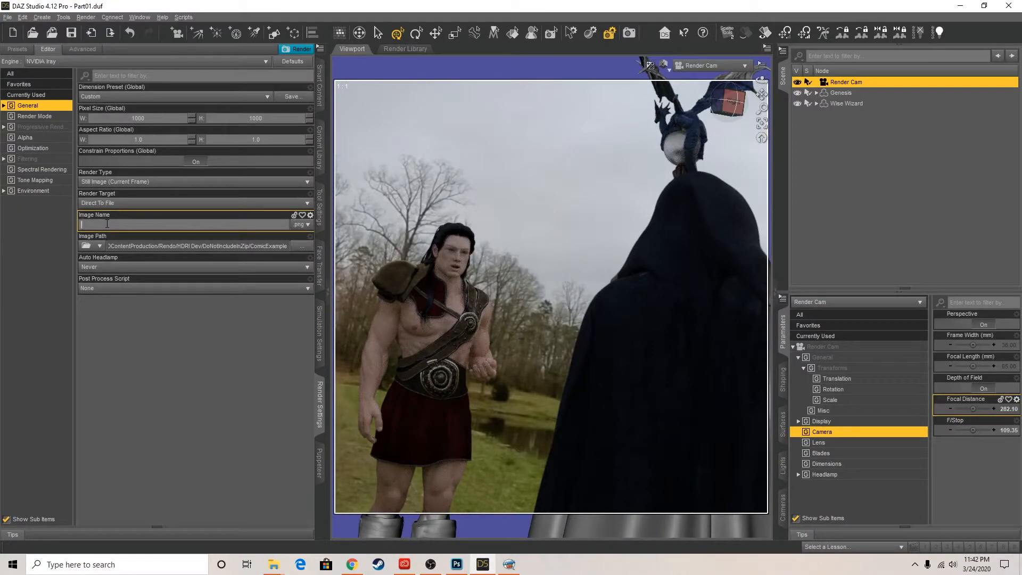
left_click(24, 127)
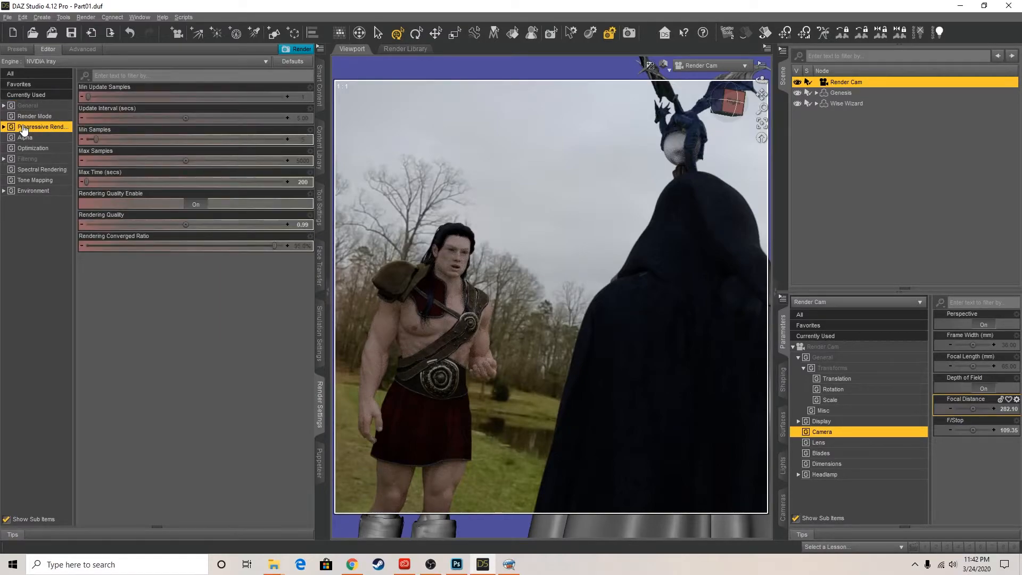
left_click(195, 205)
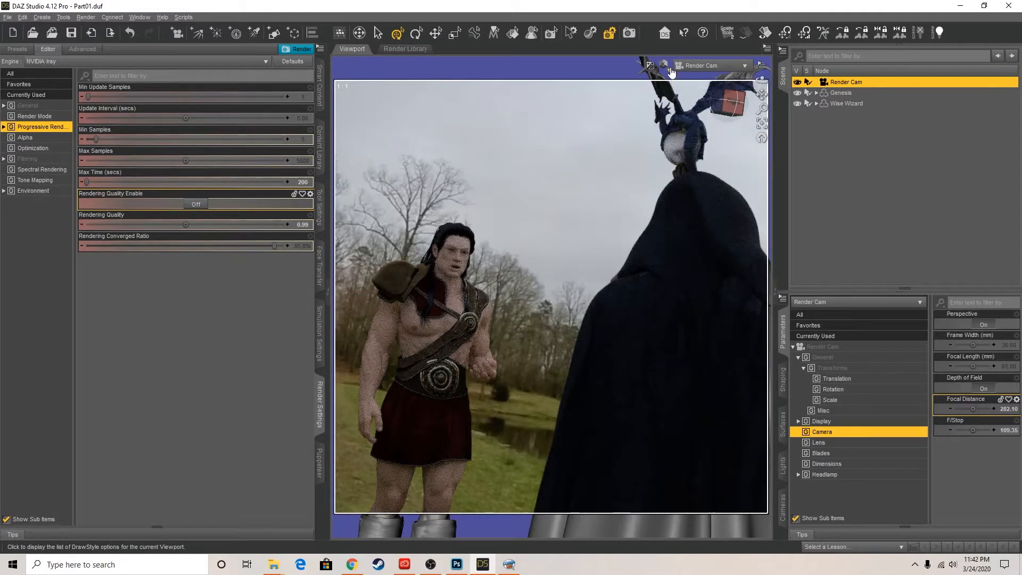
Turn the Render Cam's headlamp off and switch the viewport from the Iray preview to Texture Shaded
left_click(670, 68)
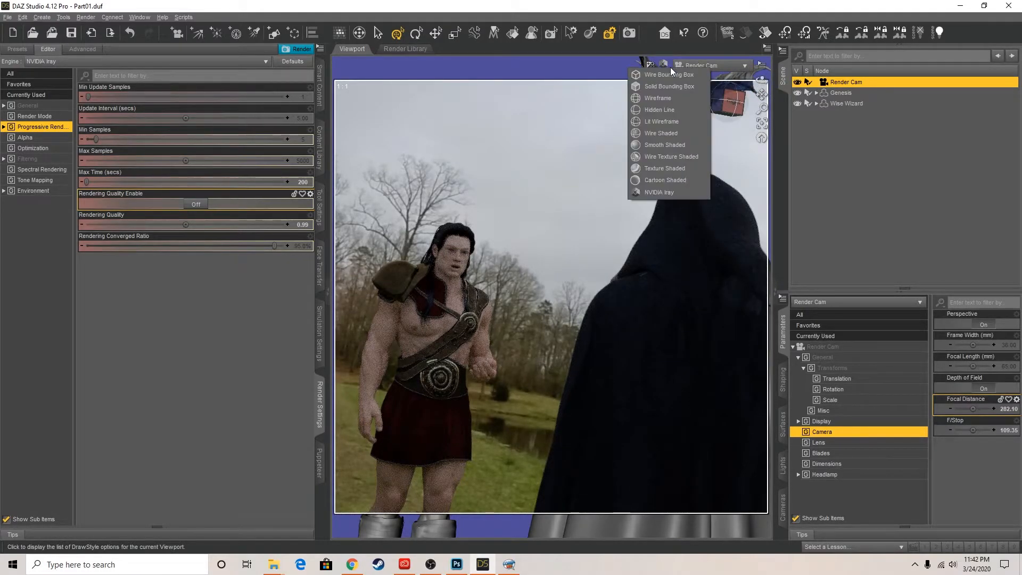
left_click(669, 168)
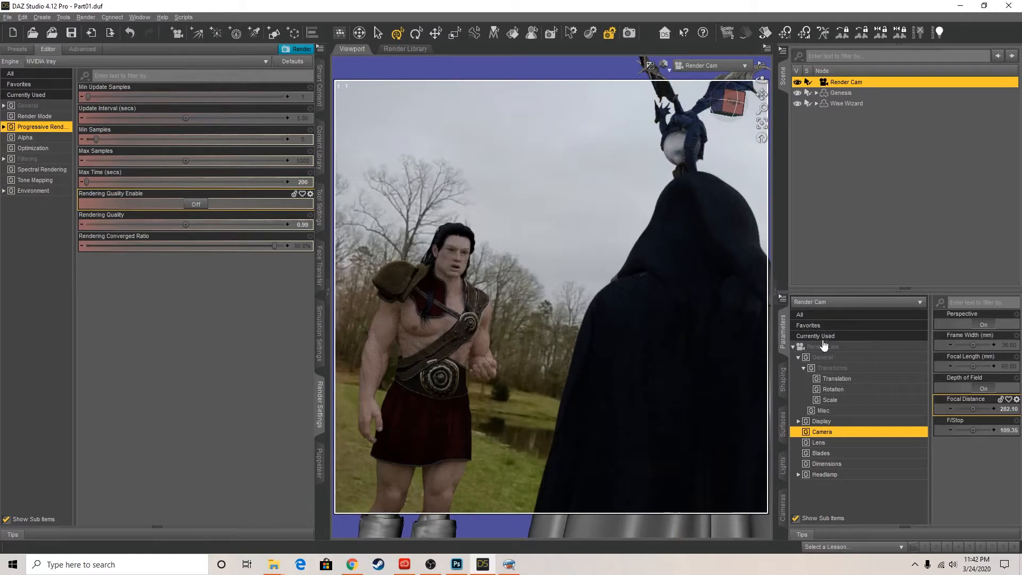
left_click(815, 476)
left_click(970, 326)
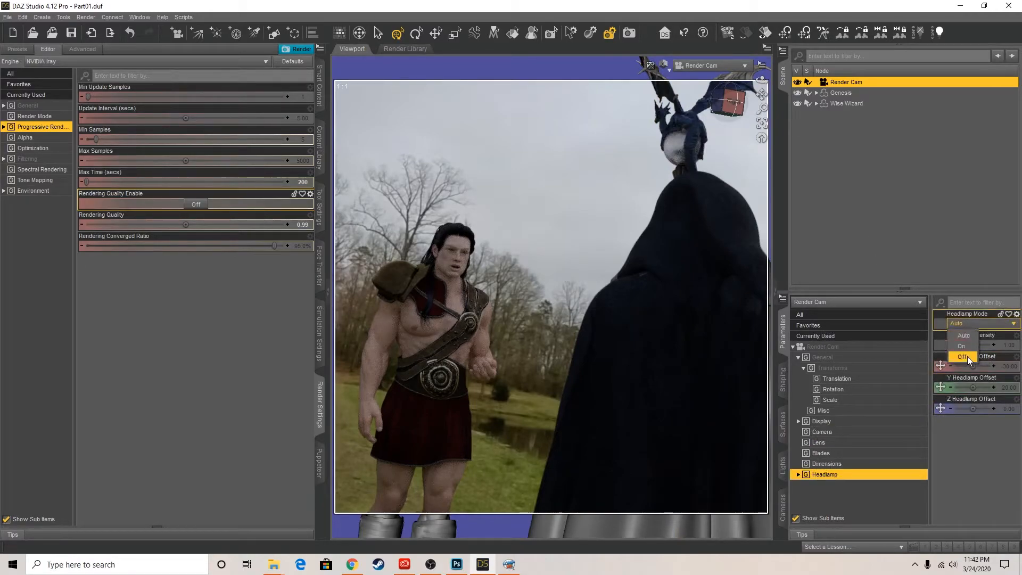
left_click(969, 359)
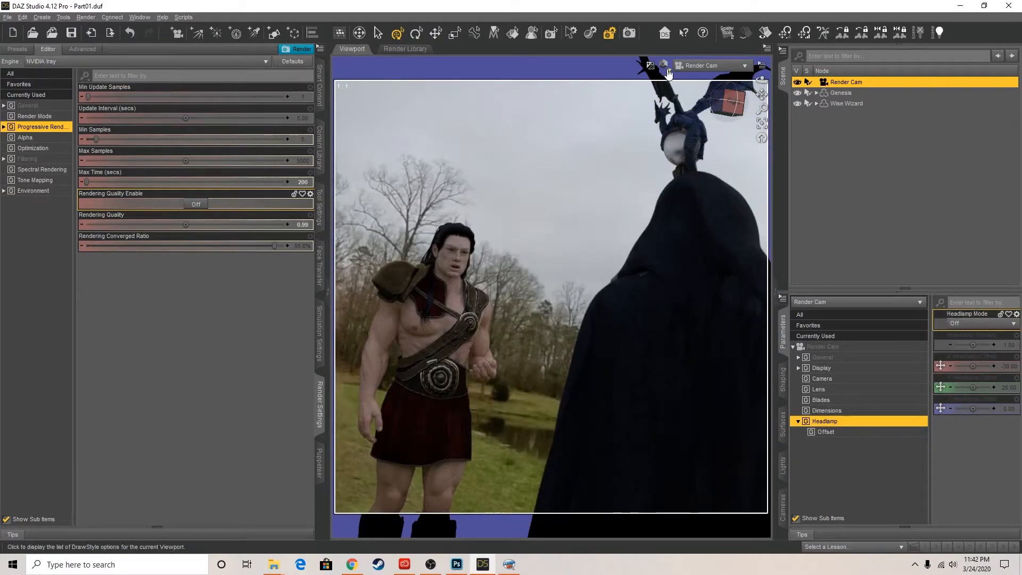
left_click(650, 65)
left_click(681, 175)
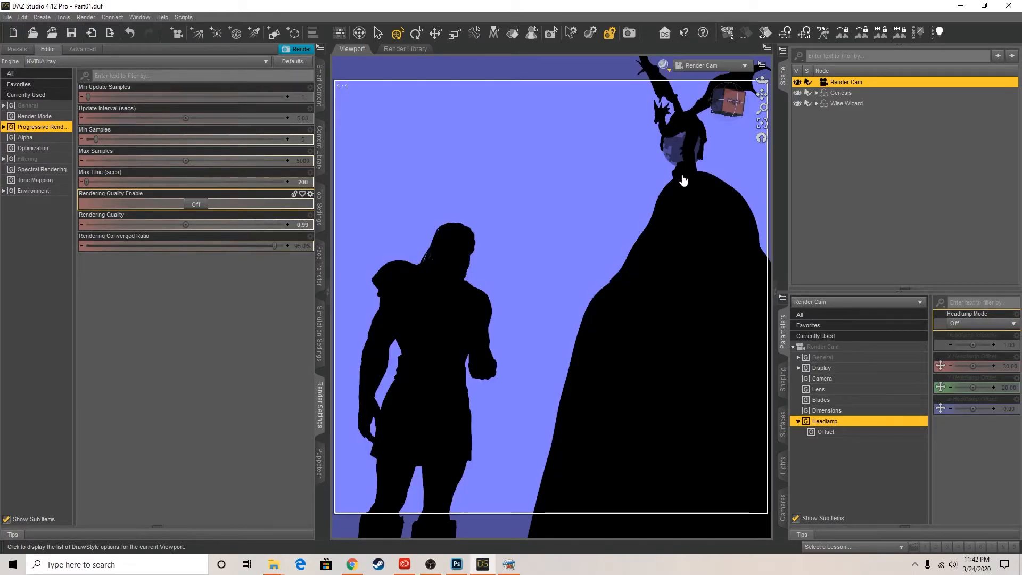
Render the Render Cam shot to file and place image 7 in the first panel of page 2 in Comic Life
left_click(17, 107)
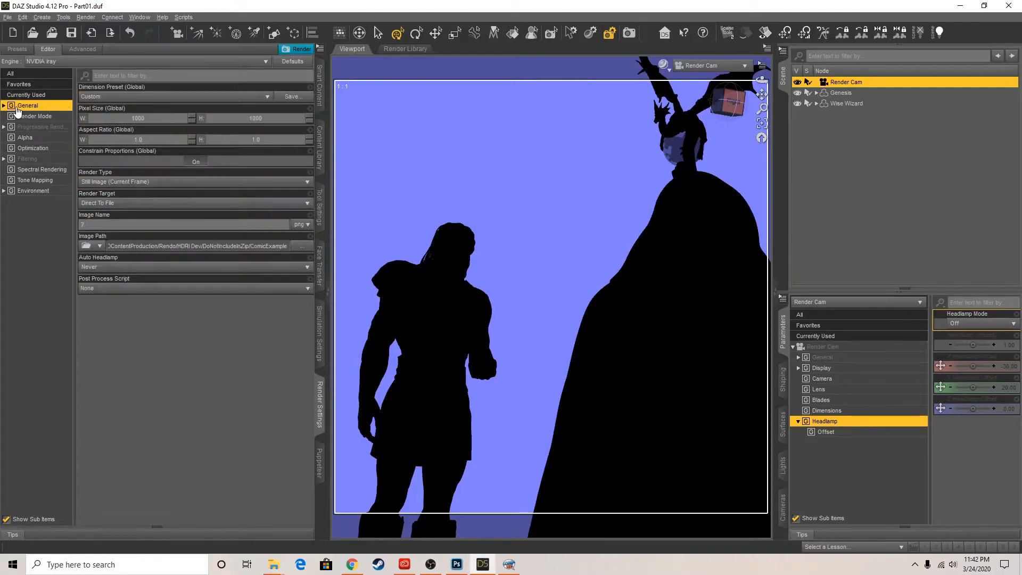
left_click(291, 49)
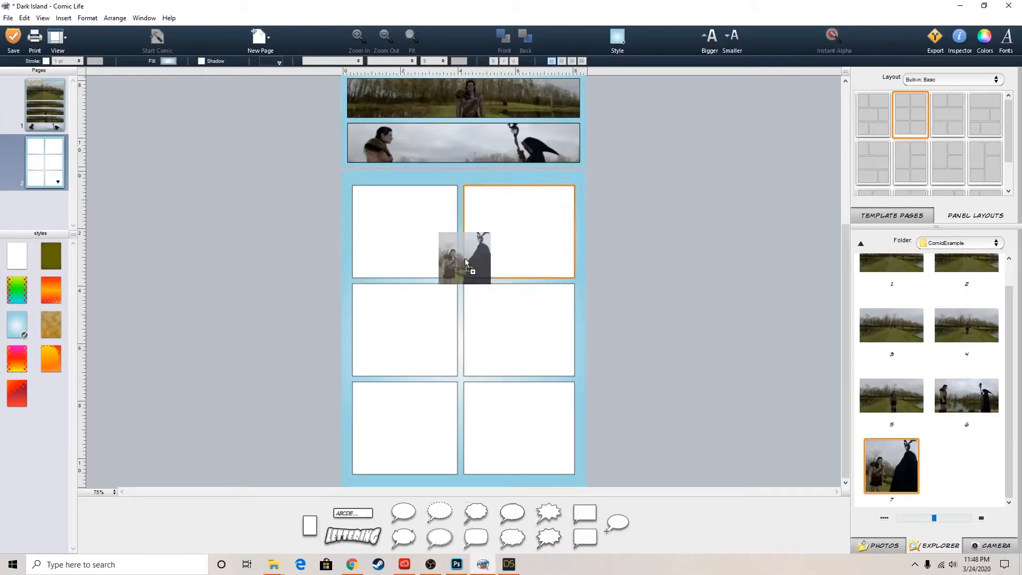
left_click_drag(465, 255, 408, 230)
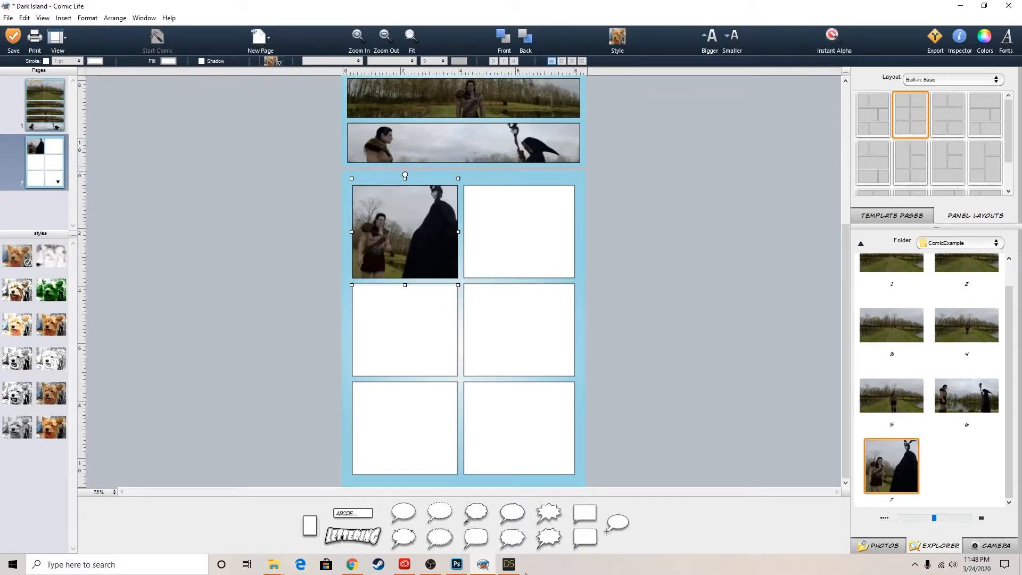
Return to DAZ Studio and orbit the Perspective View to a low-angle close-up of the wizard's face and staff
left_click(508, 564)
left_click(740, 66)
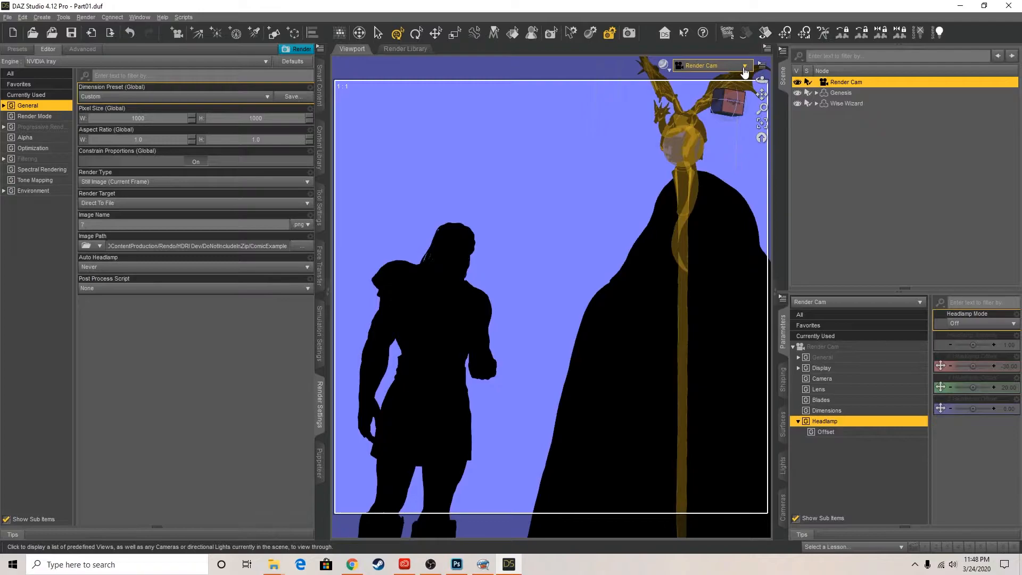
left_click(739, 71)
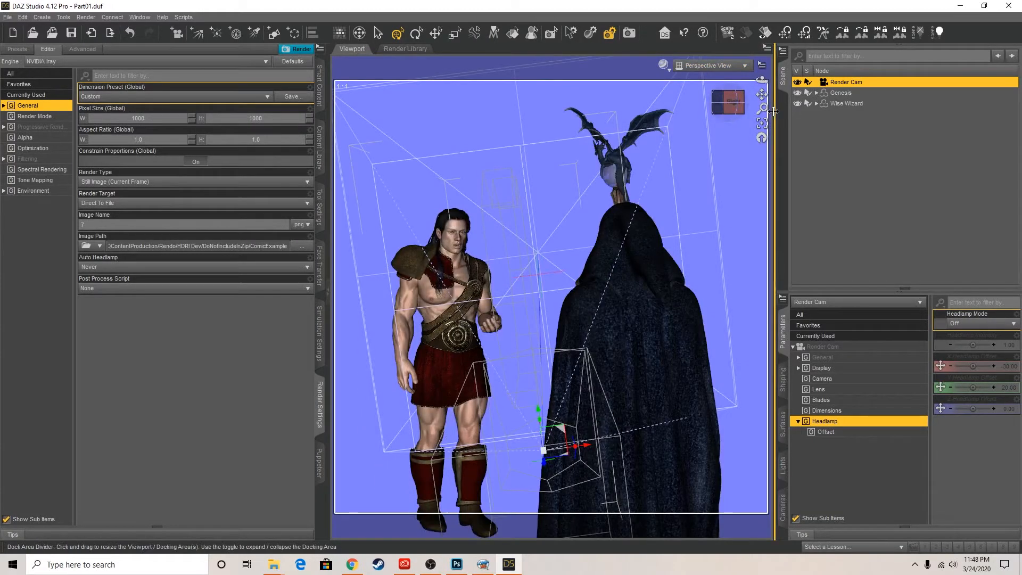
left_click(730, 109)
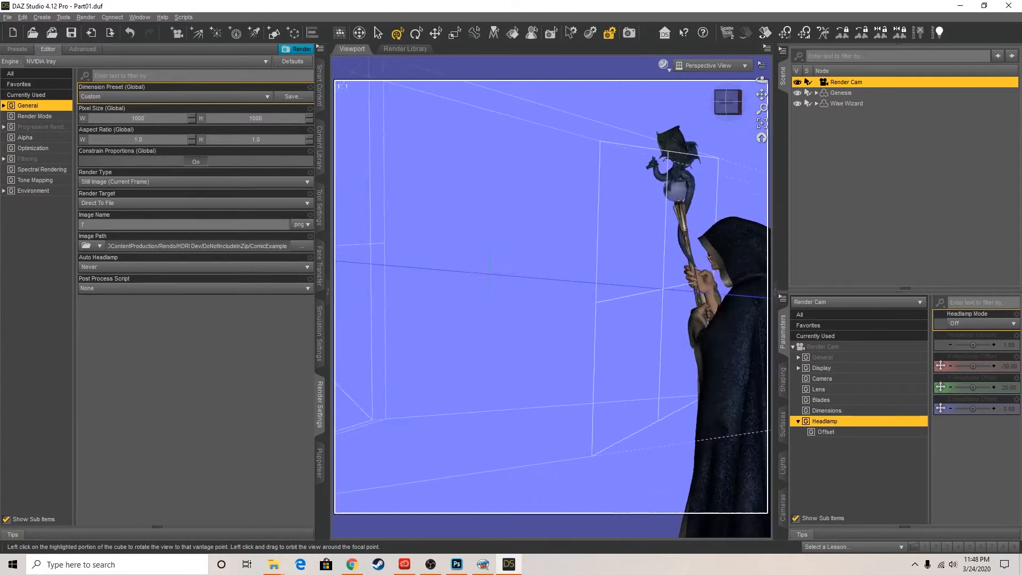
left_click(719, 106)
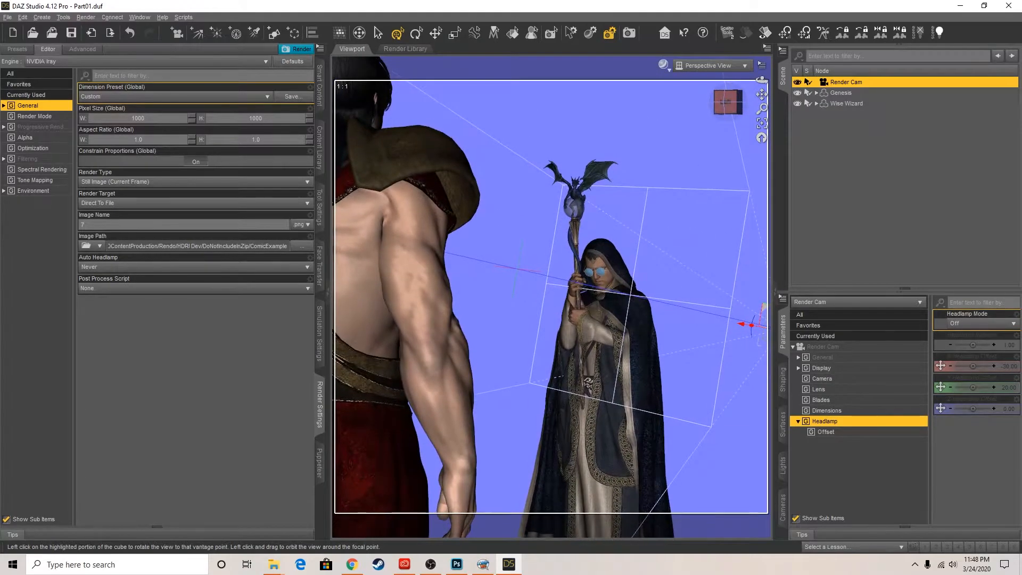
left_click(720, 107)
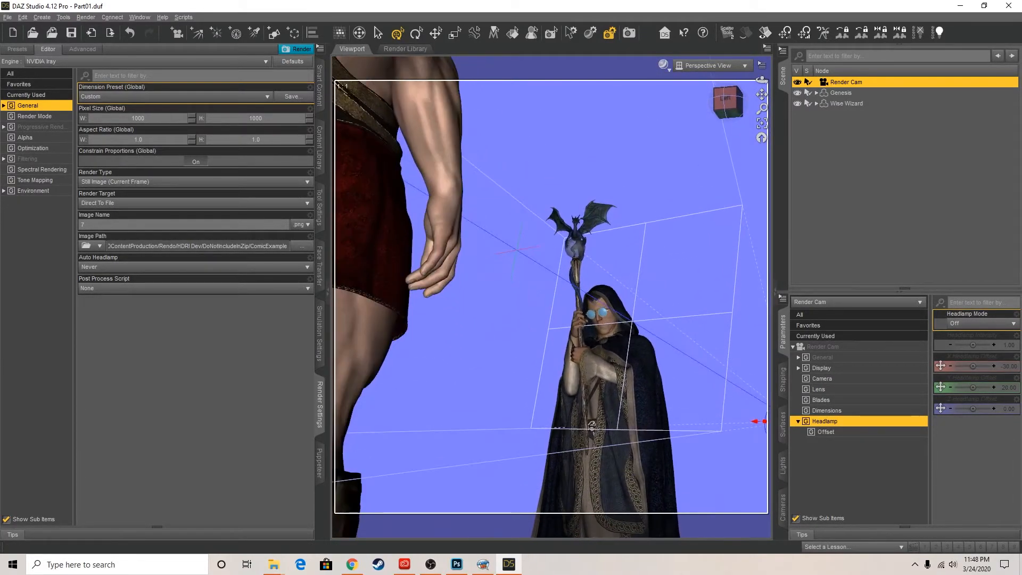
left_click_drag(756, 105, 757, 60)
left_click_drag(738, 100, 689, 83)
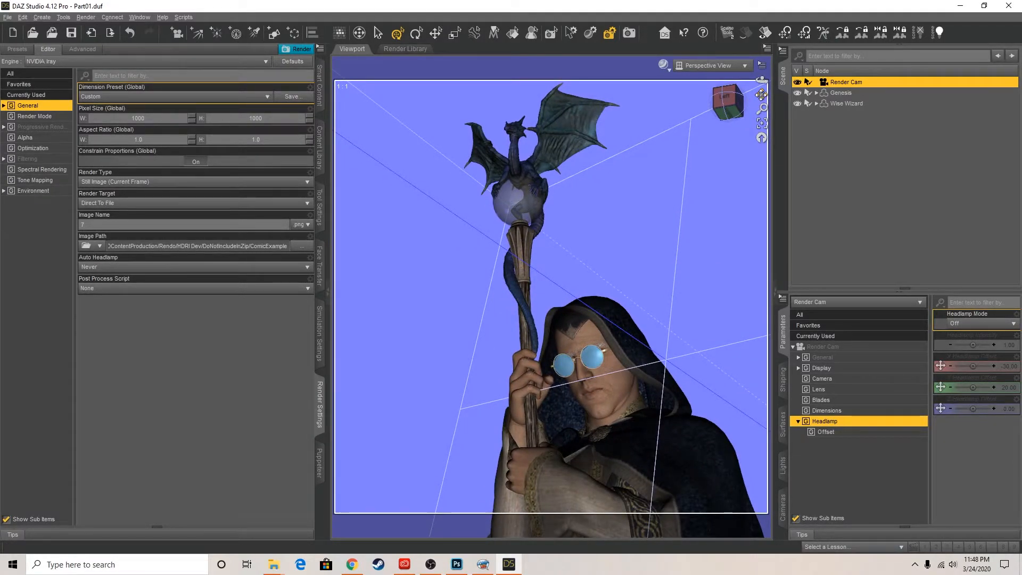
Slide the wizard's WWStaff down through his hands and fit the dragon head and his face in the Perspective View
left_click(522, 260)
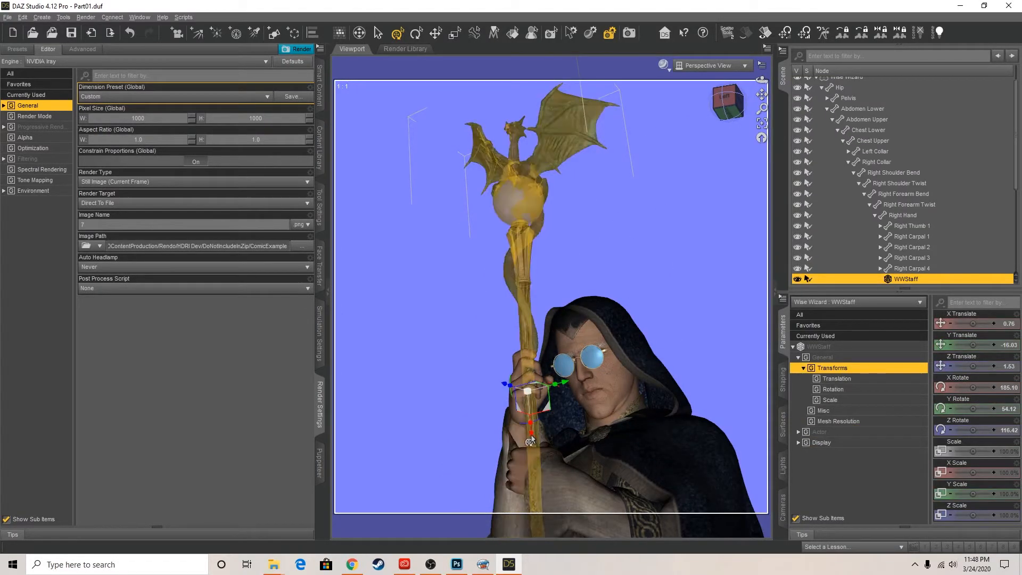
left_click_drag(531, 439, 529, 468)
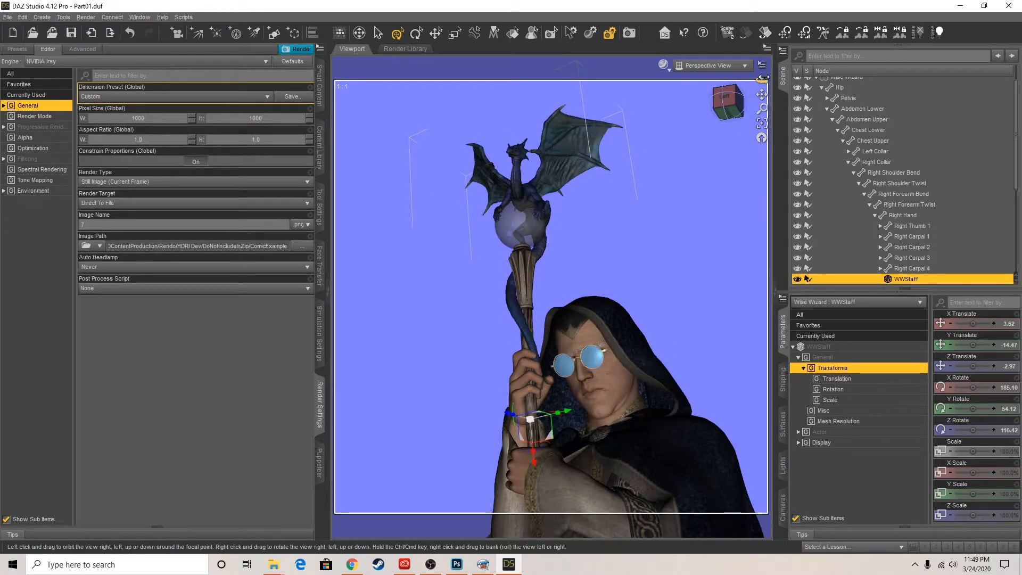
left_click_drag(761, 109, 782, 69)
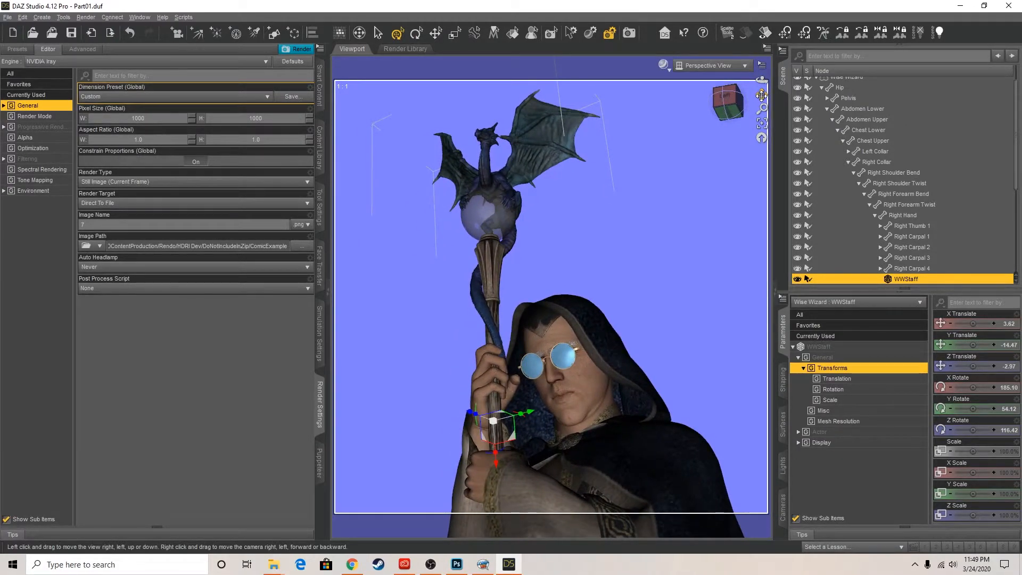
Create a new camera from the current Perspective View, with both its name and label set to Wiz Cam
left_click(42, 17)
left_click(49, 28)
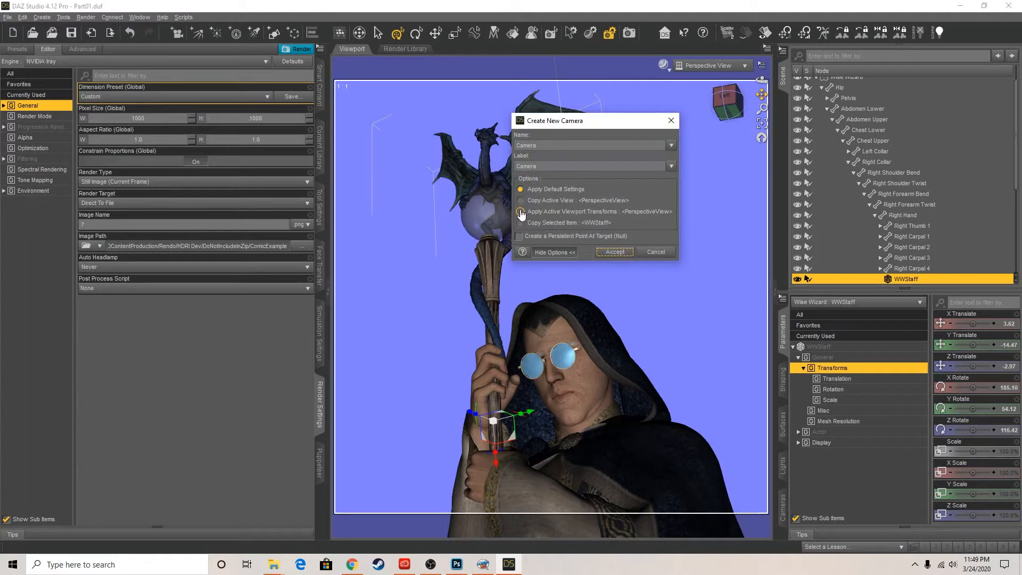
double_click(549, 145)
key("Tab")
type("Wiz Cam")
left_click(616, 252)
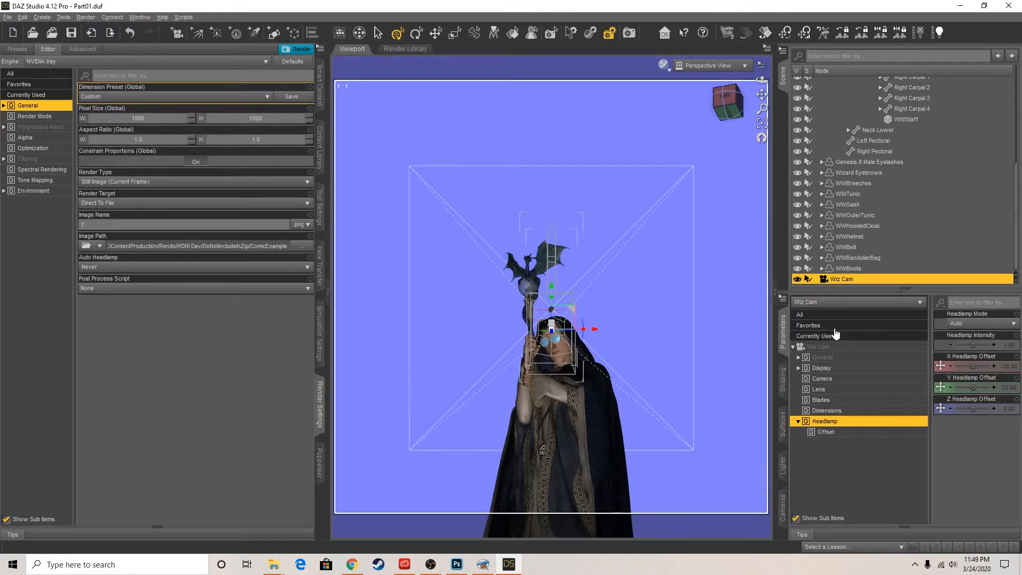
Turn on the Wiz Cam's depth of field and set its focal distance to 137.91 and F/Stop to 216.52
left_click(822, 378)
left_click(725, 104)
left_click_drag(727, 103, 455, 208)
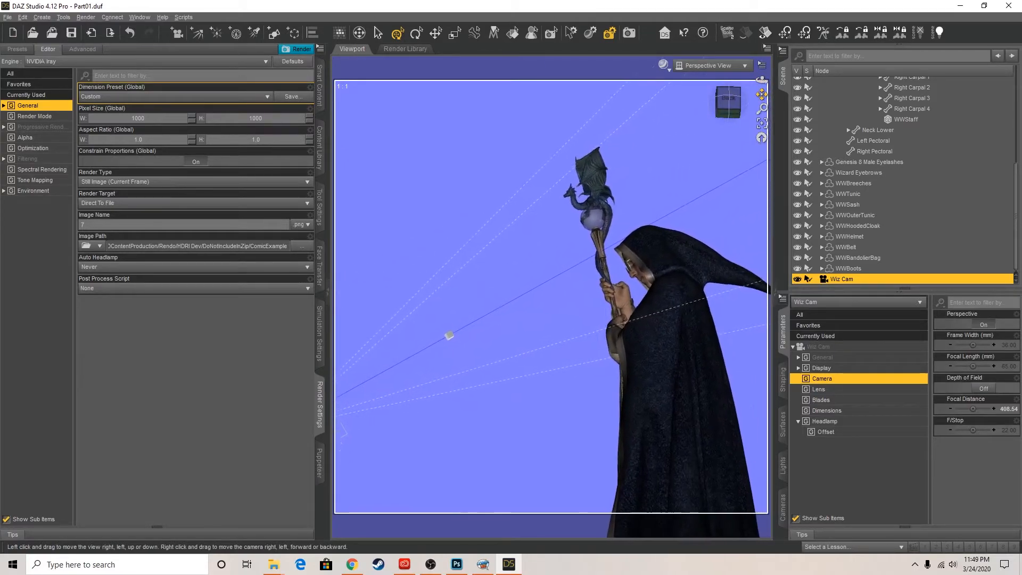
left_click(983, 388)
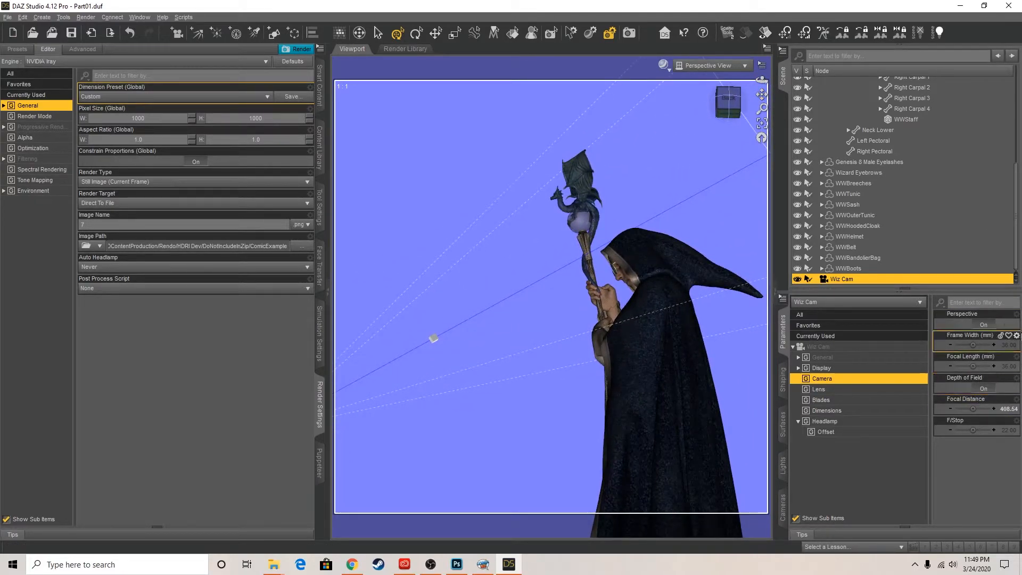
left_click_drag(973, 409, 983, 432)
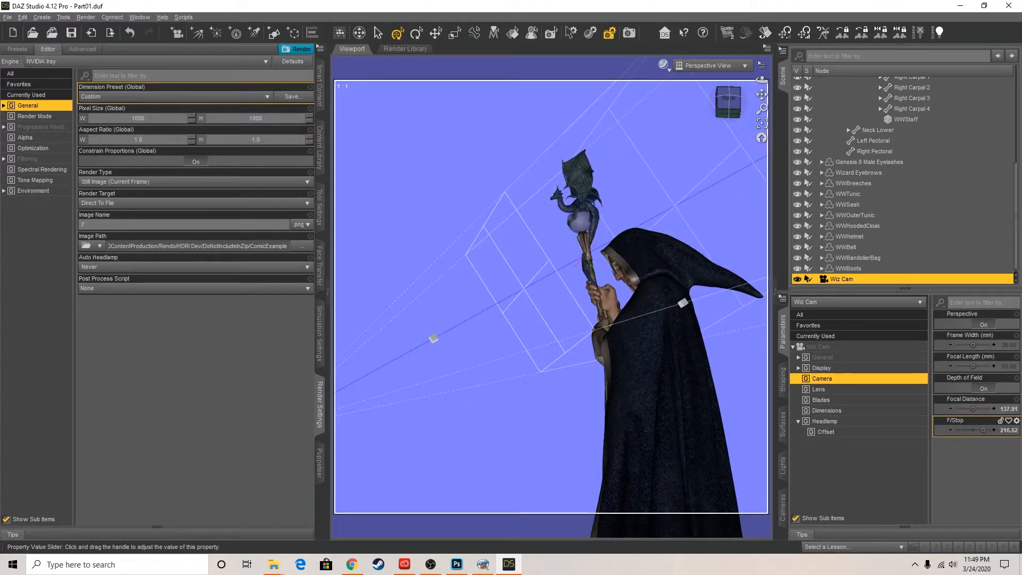
Open the Wiz Cam's headlamp mode options, and look through the camera, shifting its framing slightly on the wizard and staff
left_click(824, 421)
left_click(992, 325)
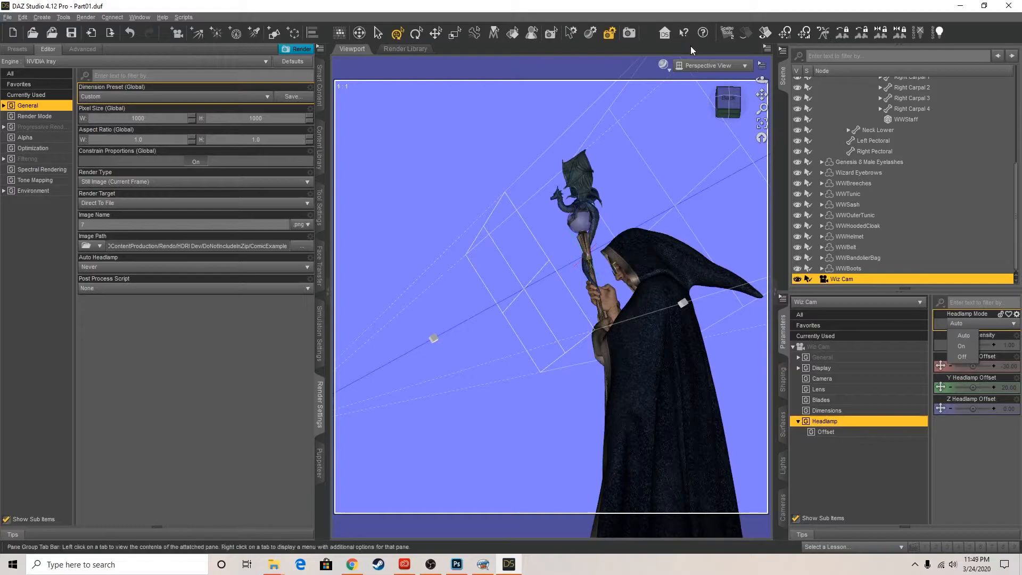
left_click(702, 67)
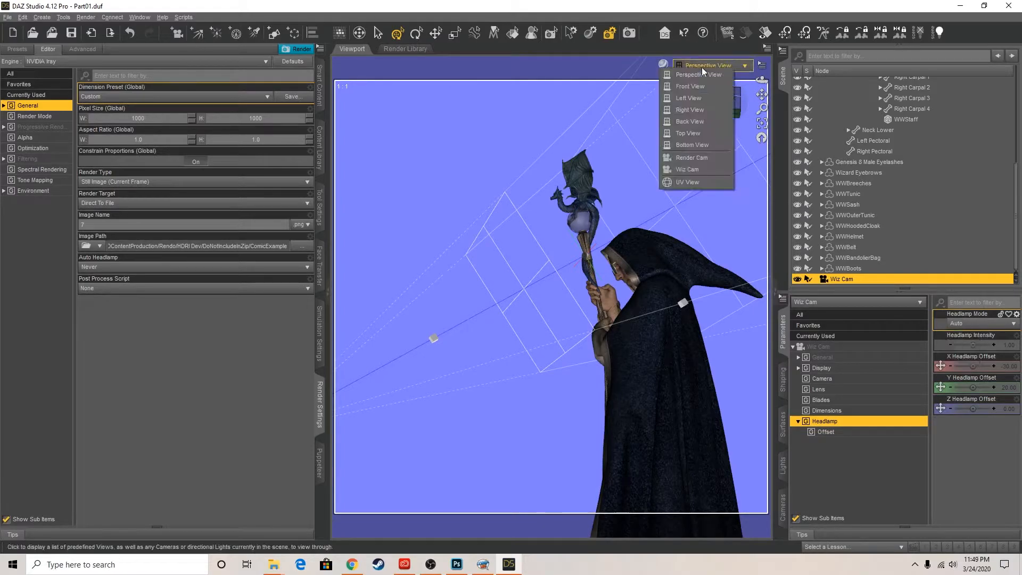
left_click(699, 168)
left_click_drag(761, 95, 755, 91)
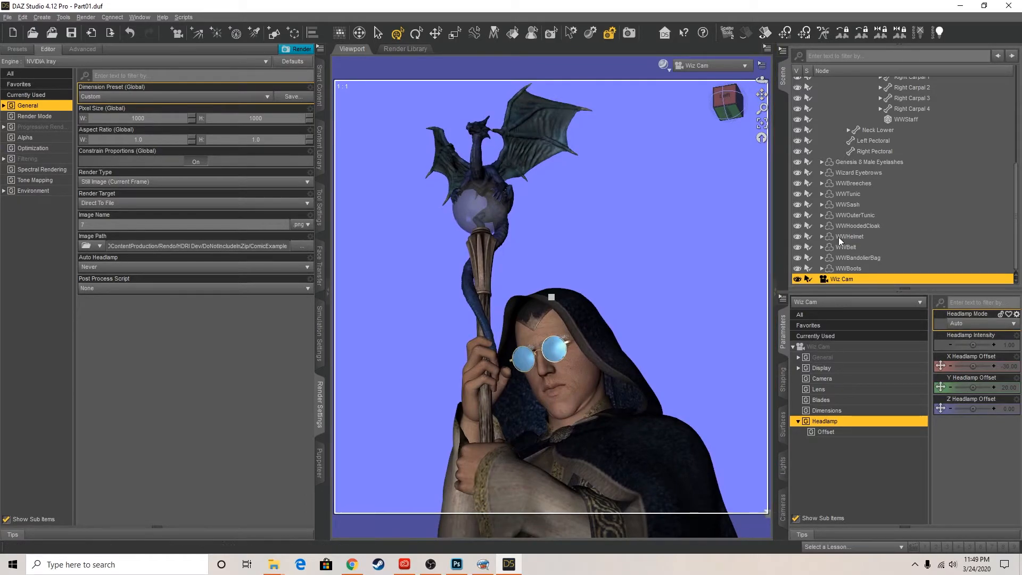
Shape the wizard's mouth by setting the F viseme of his head's pose controls to 100%
left_click(576, 381)
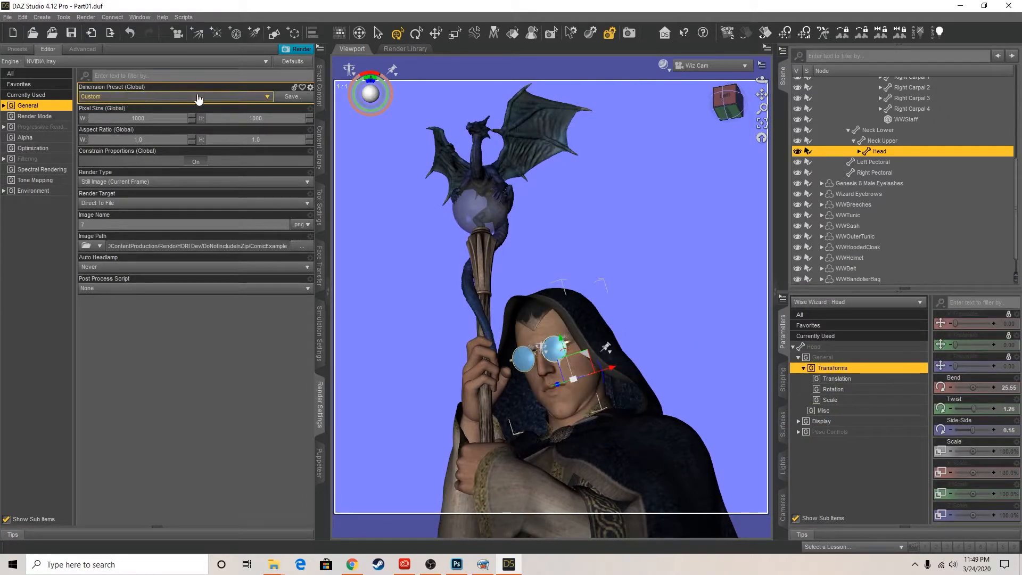
left_click(798, 432)
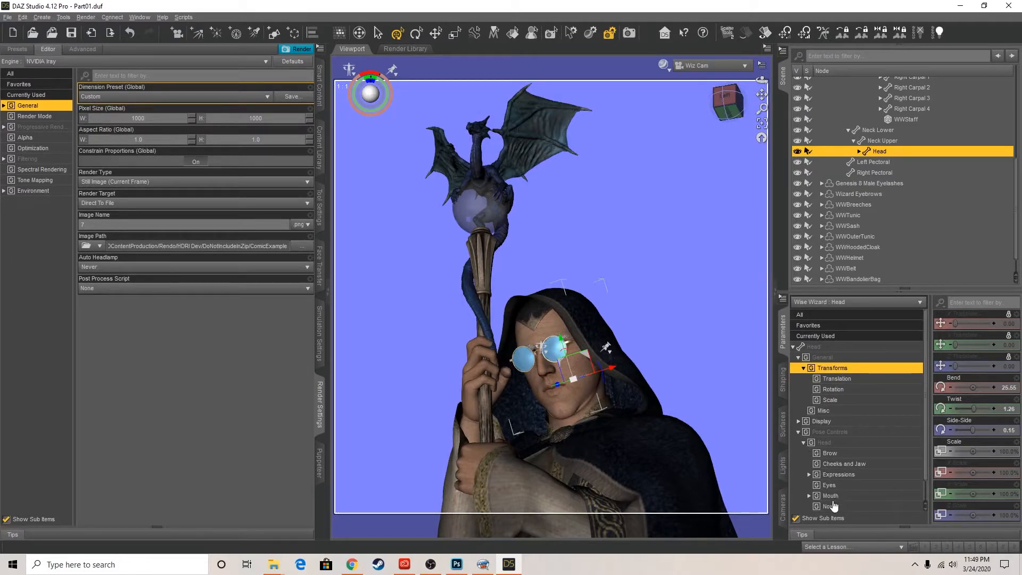
scroll(844, 481, "down", 1)
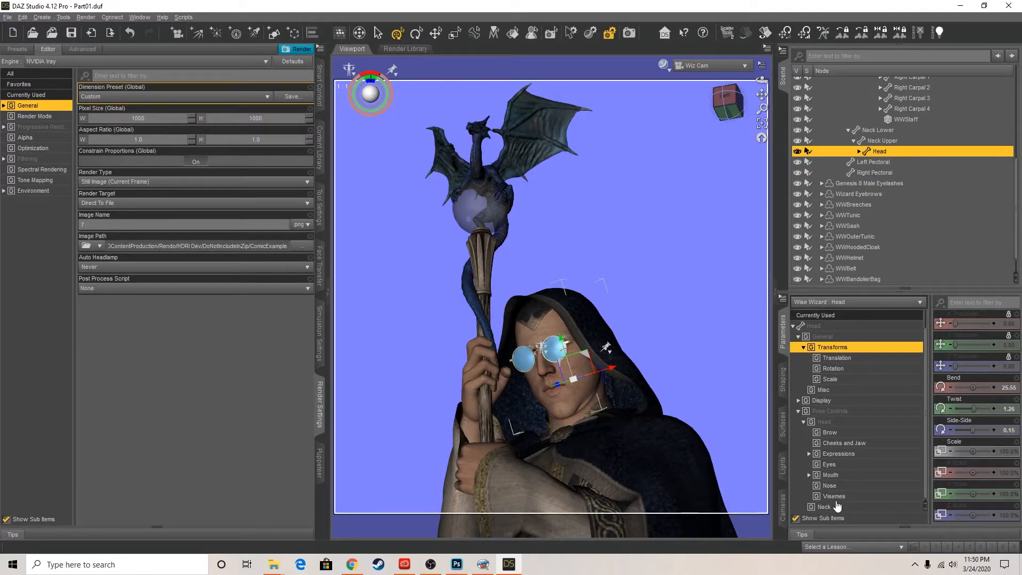
left_click(834, 497)
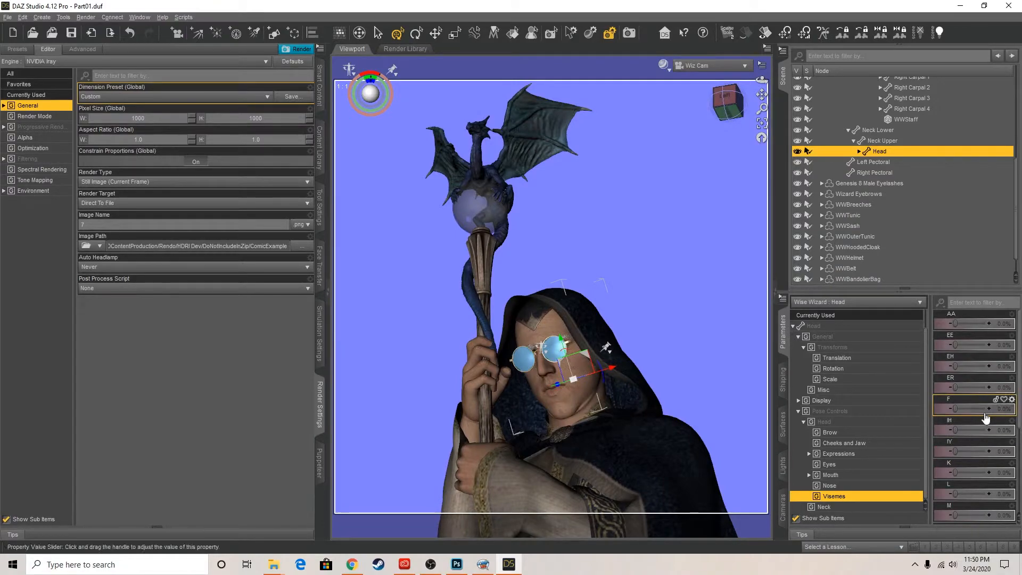
left_click_drag(955, 430, 1010, 450)
scroll(970, 456, "down", 3)
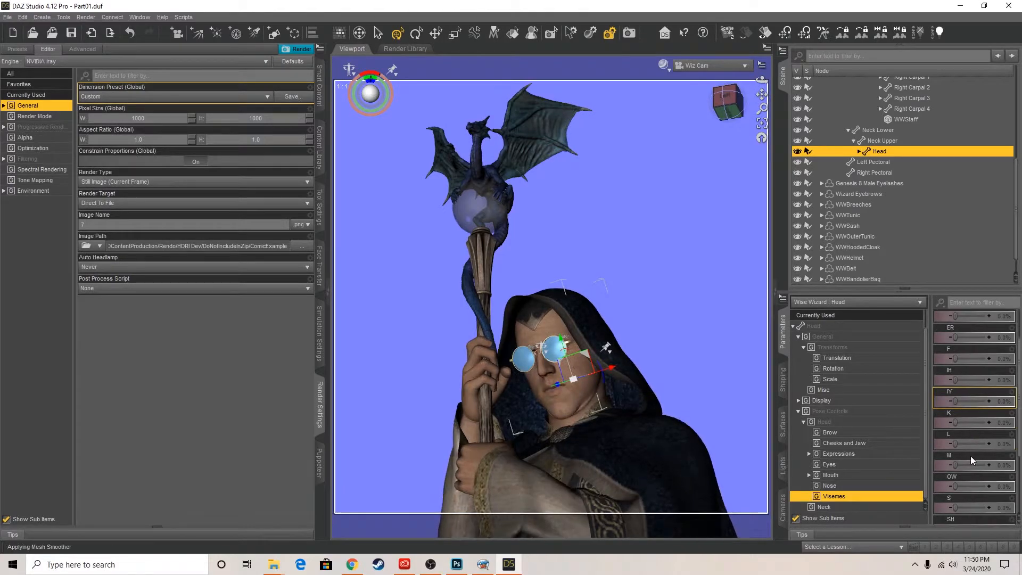
scroll(962, 401, "down", 2)
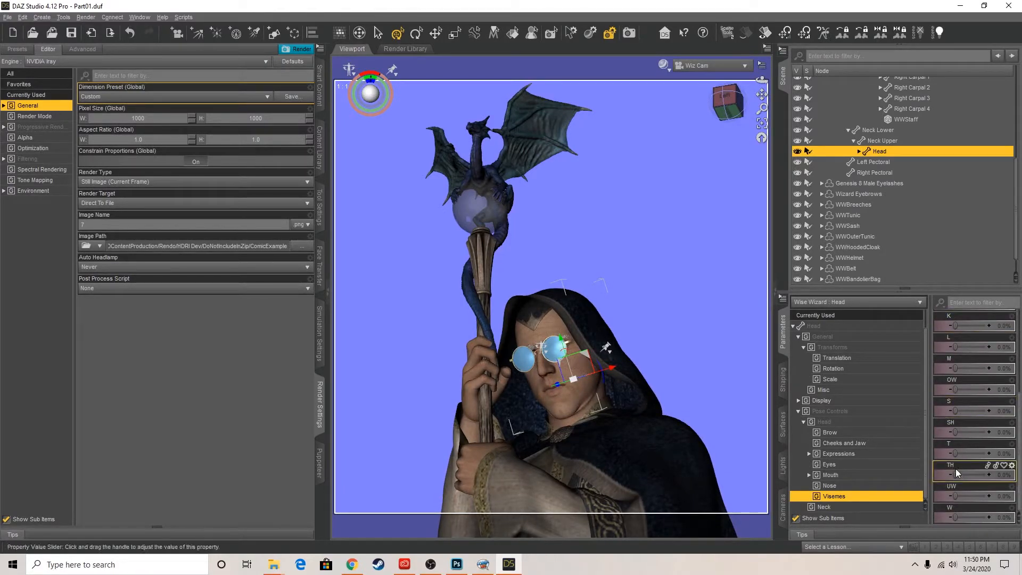
scroll(955, 410, "up", 5)
left_click_drag(955, 408, 996, 401)
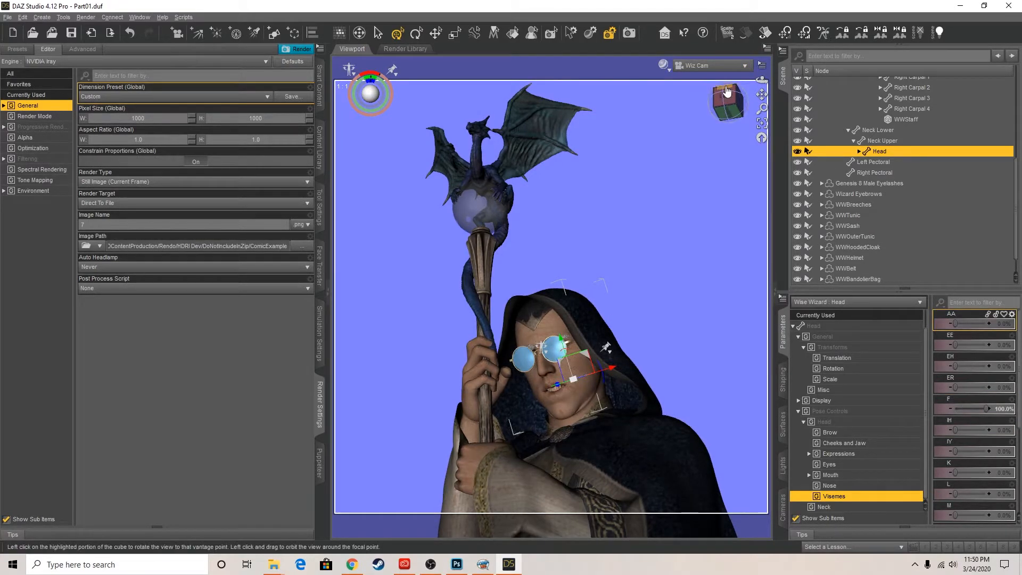
Preview the scene in NVIDIA Iray, open the head's eye controls, and turn the Perspective View around to the wizard's side
left_click(662, 65)
left_click(663, 193)
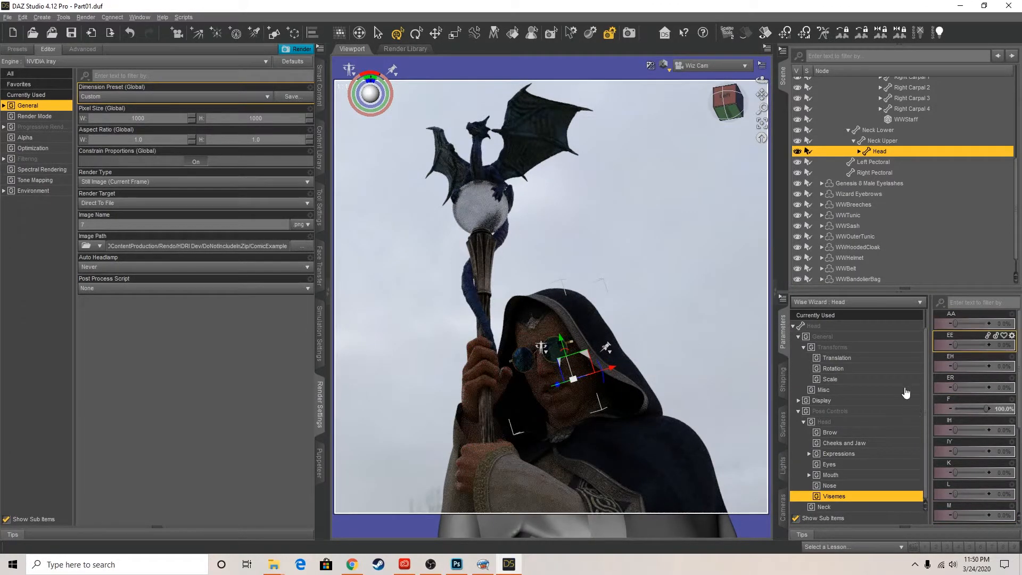
left_click(825, 465)
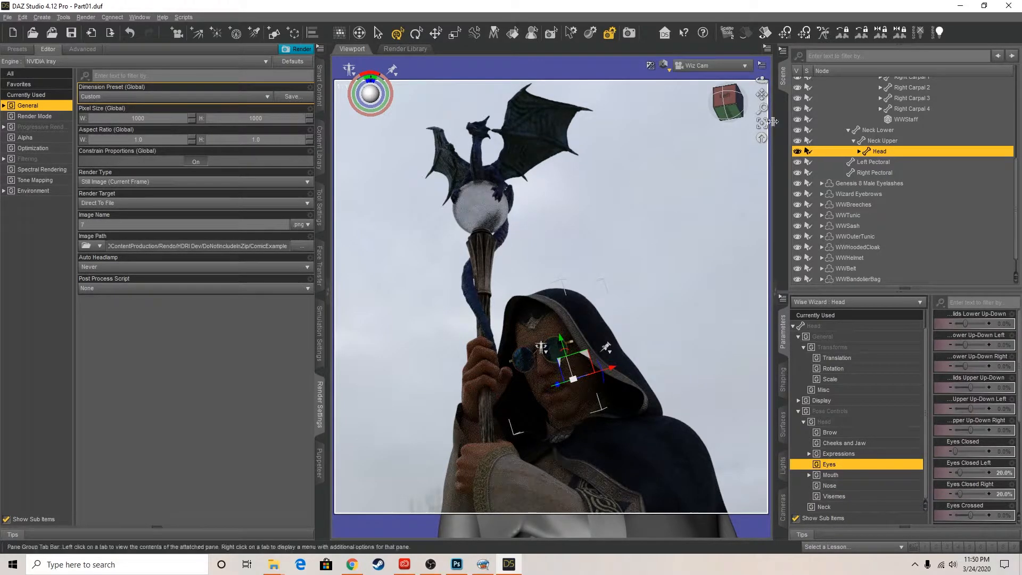
left_click(737, 65)
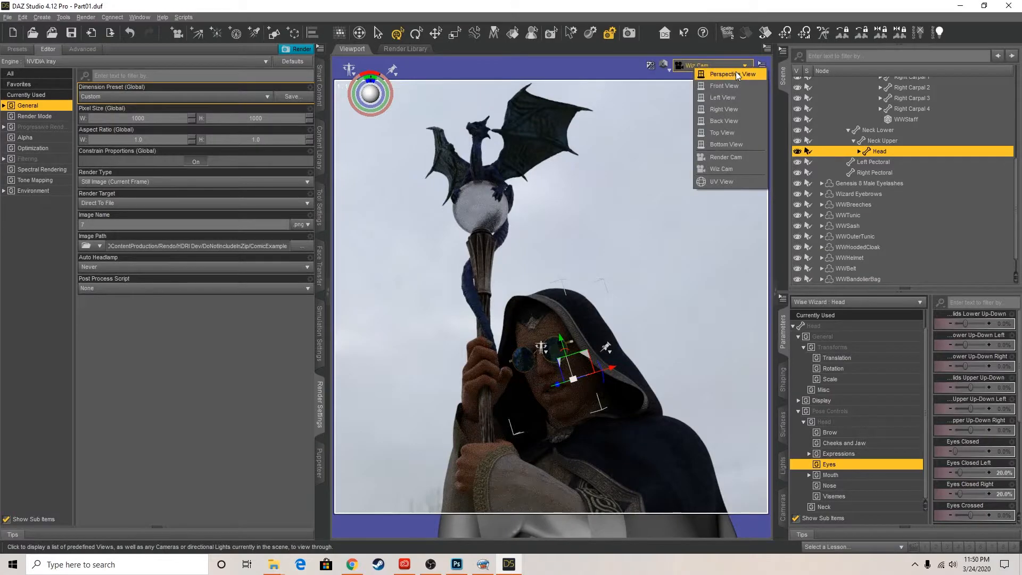
left_click(736, 72)
left_click_drag(729, 102, 712, 191)
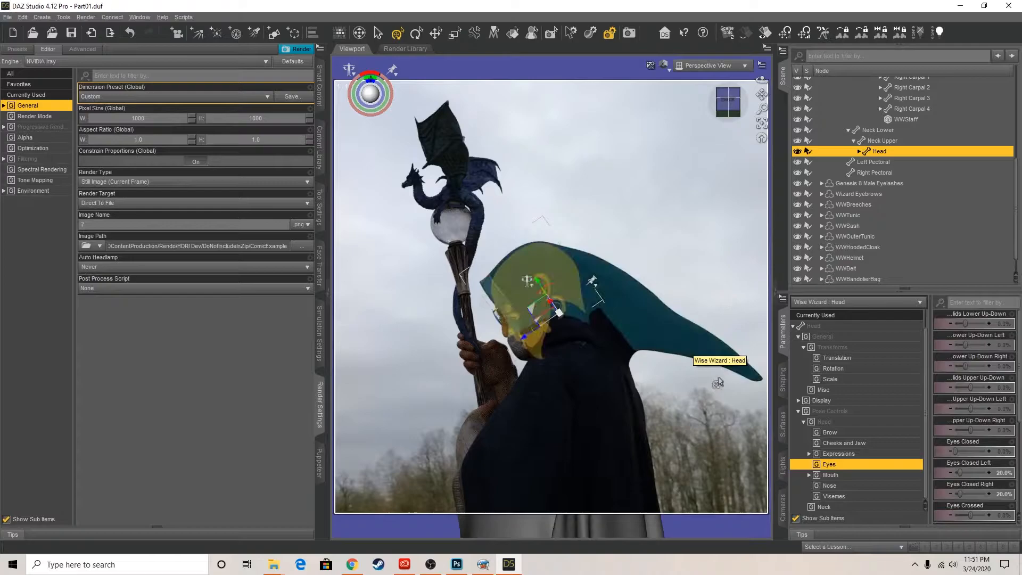
mouse_move(762, 94)
left_mouse_down()
mouse_move(749, 82)
mouse_move(756, 96)
left_mouse_up()
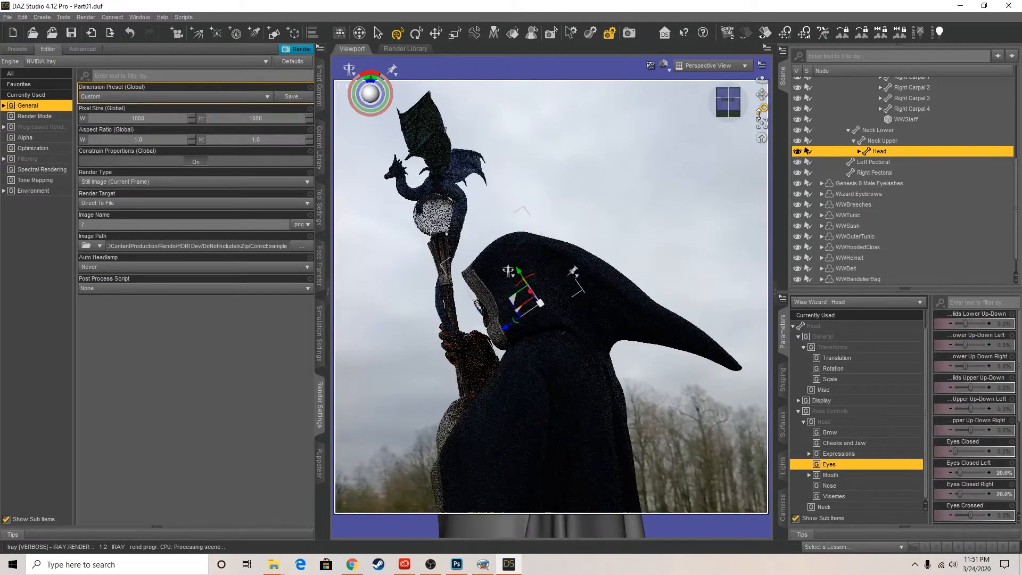
Try hiding the WWHoodedCloak, undo that, and select the cloak in the scene
left_click(682, 330)
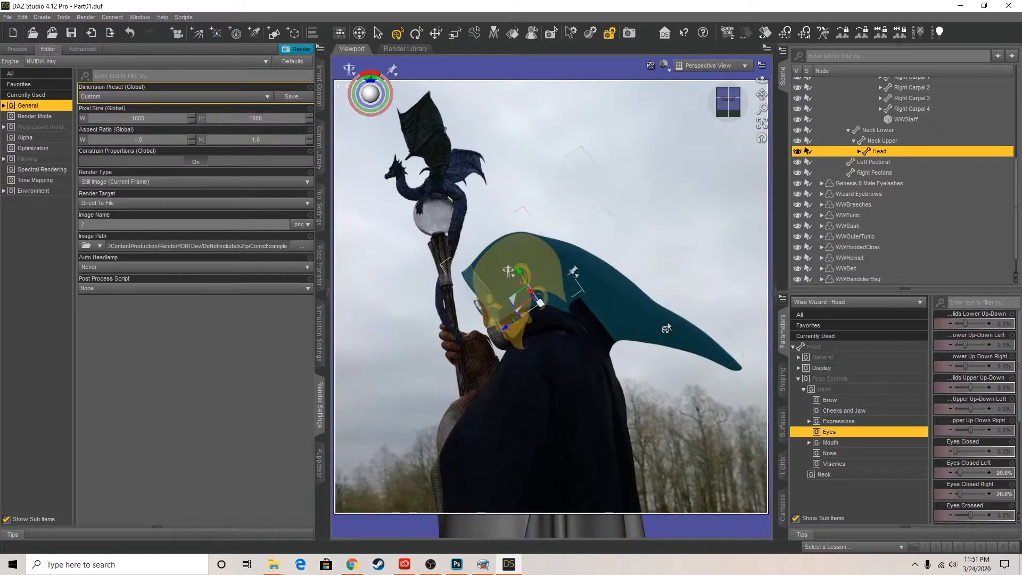
left_click(797, 248)
key("ctrl+z")
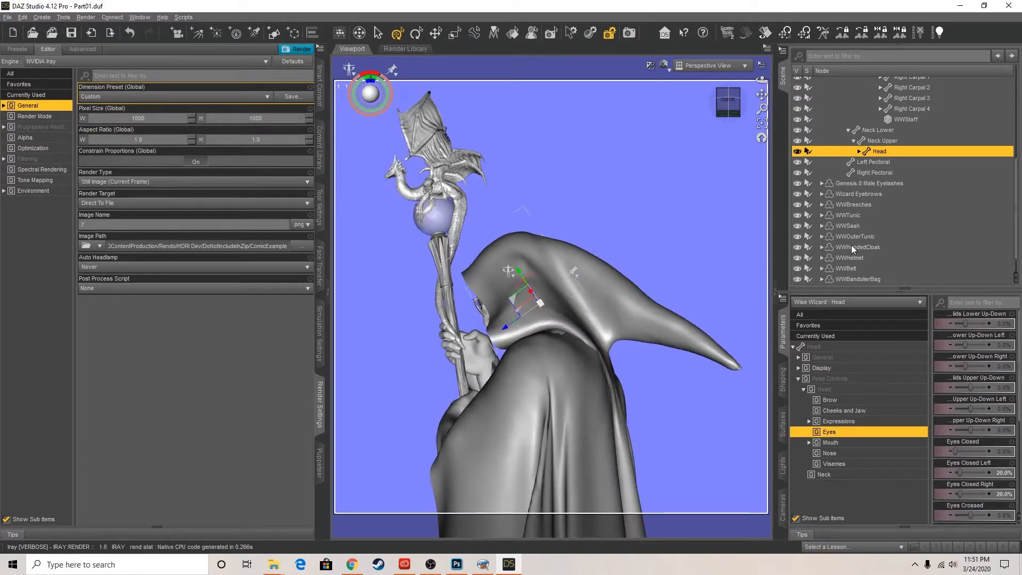
left_click(852, 248)
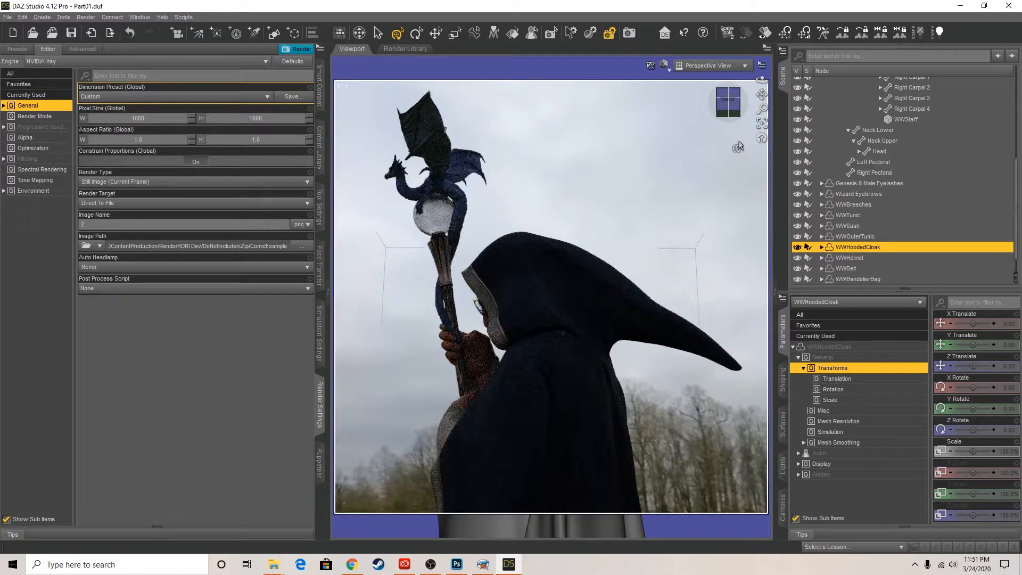
Frame the hooded wizard's profile close up and create a camera named and labelled WizCam01 with the active viewport transforms
left_click_drag(728, 110, 761, 74)
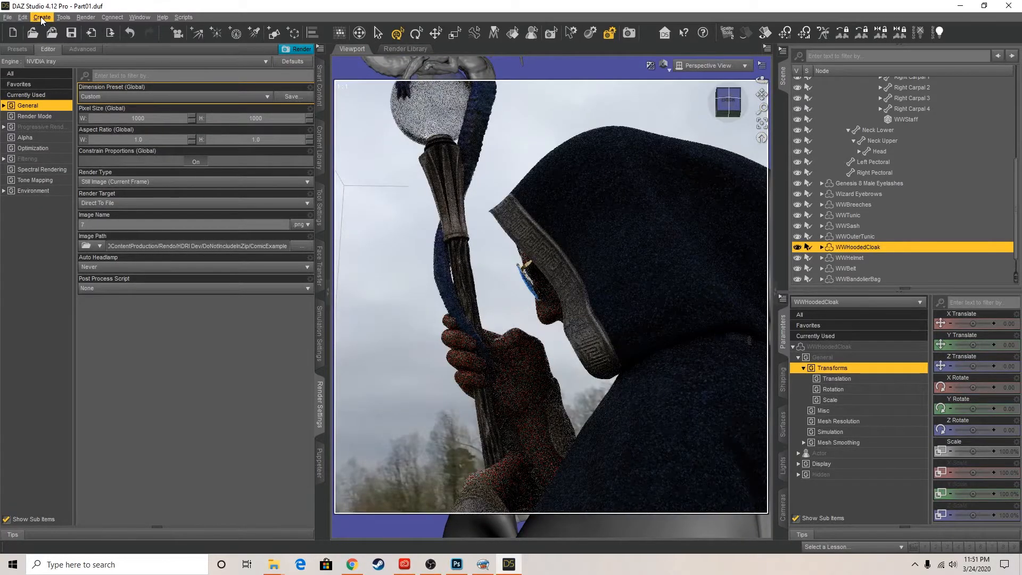
left_click(41, 18)
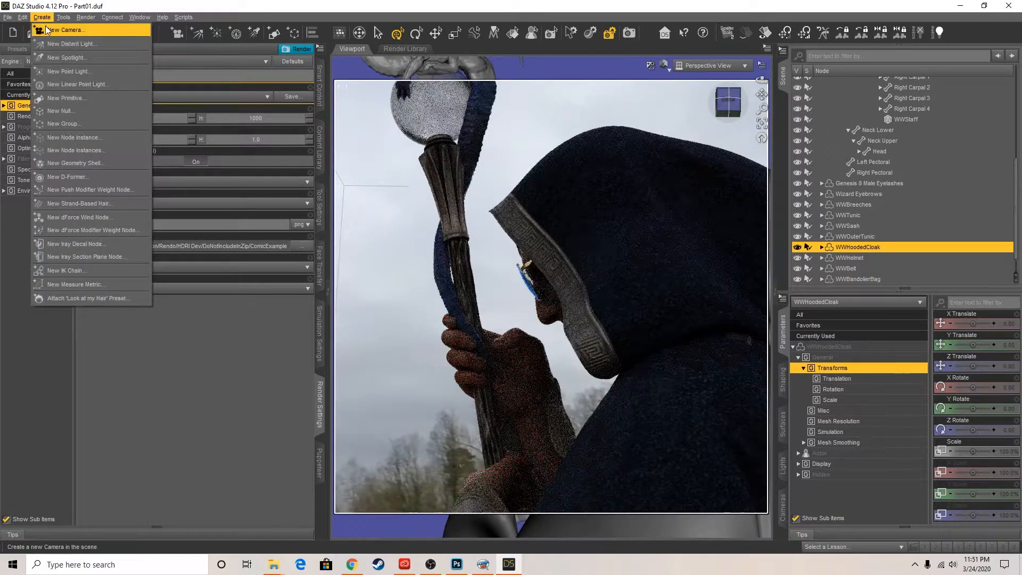
left_click(49, 39)
left_click_drag(544, 146, 479, 137)
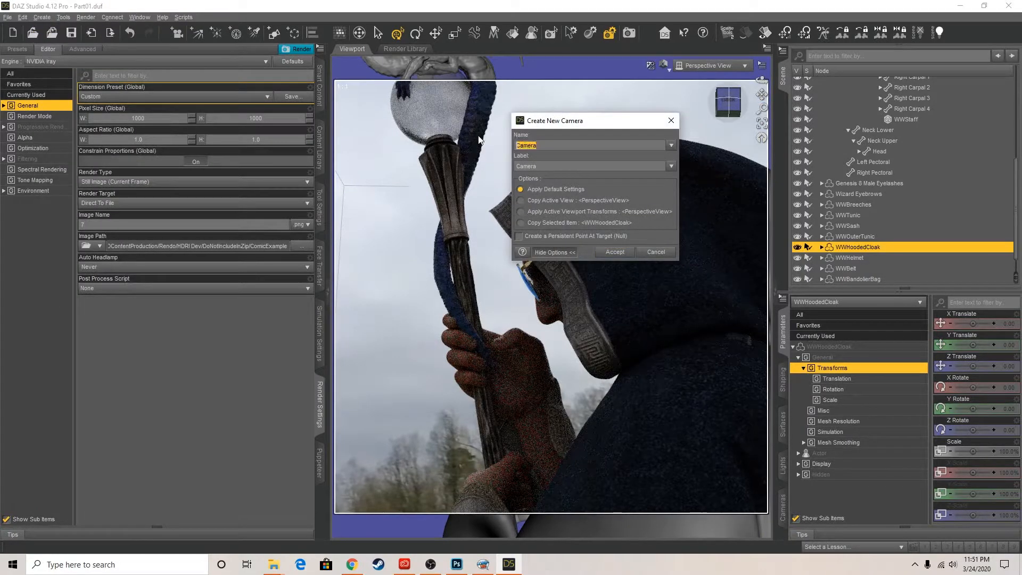
type("WizCam")
double_click(548, 146)
key("ctrl+c")
left_click_drag(569, 165, 381, 150)
key("ctrl+v")
left_click(520, 211)
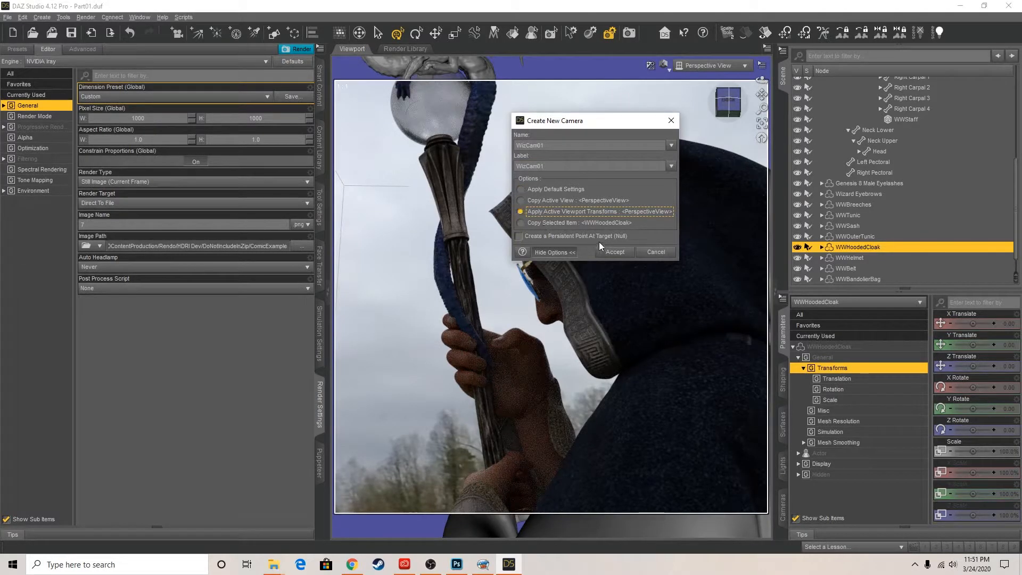
left_click(613, 250)
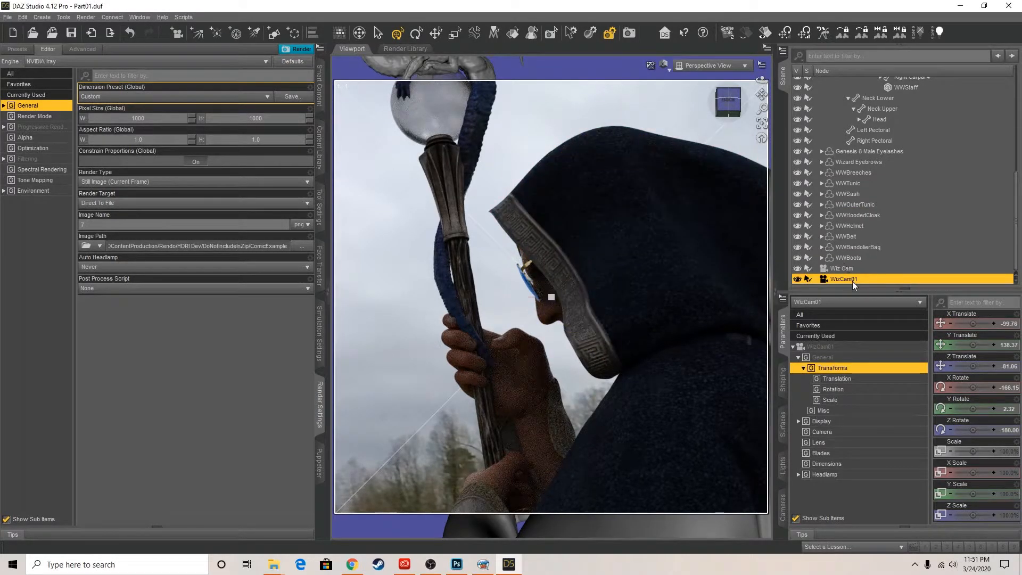
Set the headlamp mode of WizCam01 to Off
left_click(824, 475)
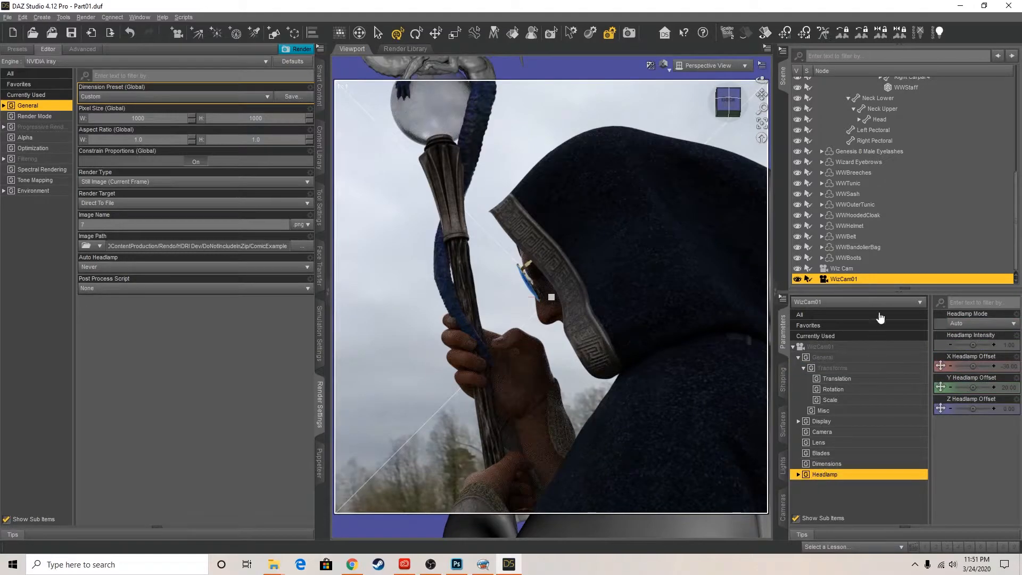
left_click(984, 324)
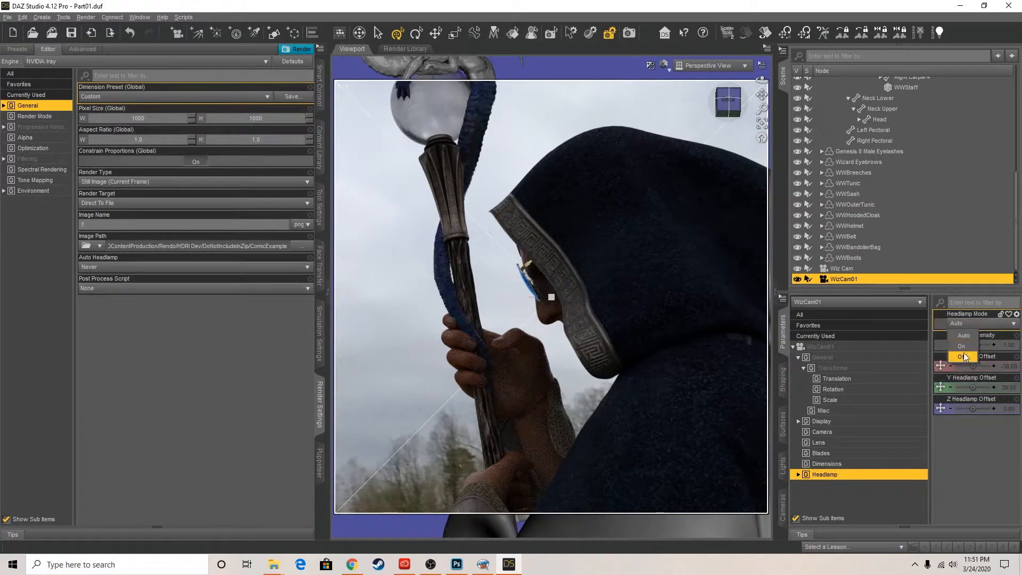
left_click(963, 356)
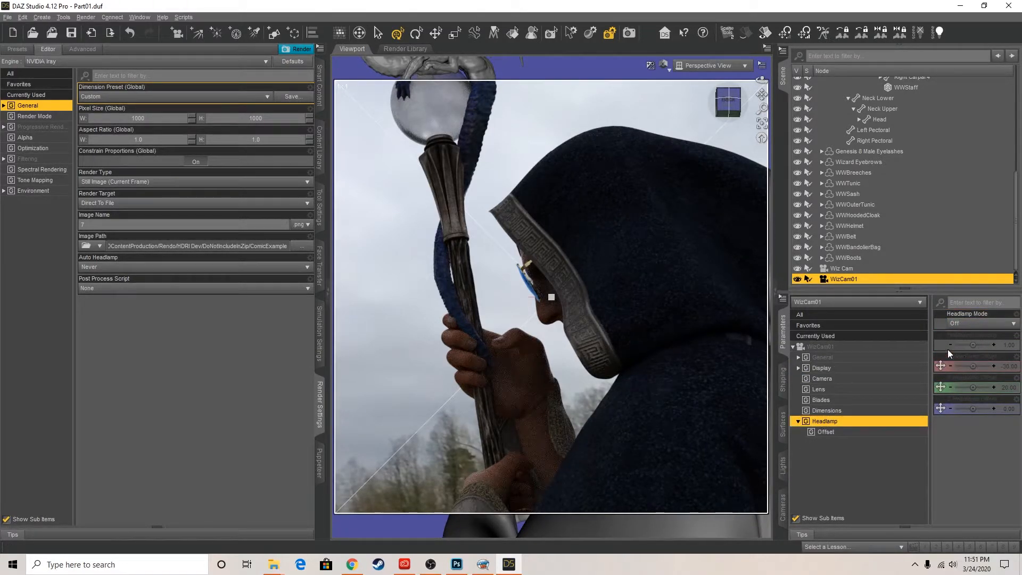
Switch the viewport from Iray back to a textured draw style, set the render's image name to 8, and start rendering
left_click(664, 65)
left_click(667, 165)
left_click(90, 225)
type("8")
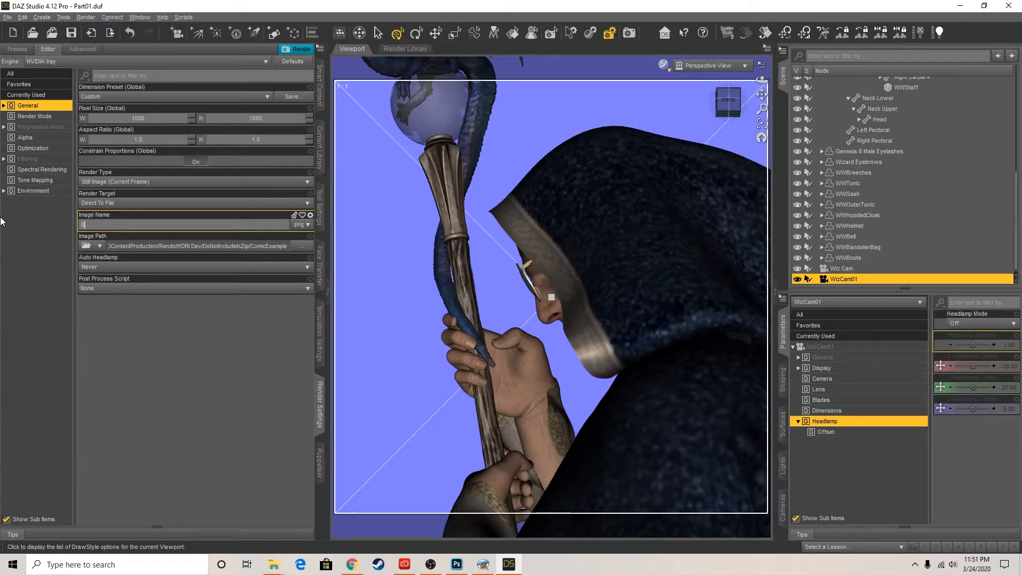
left_click(292, 48)
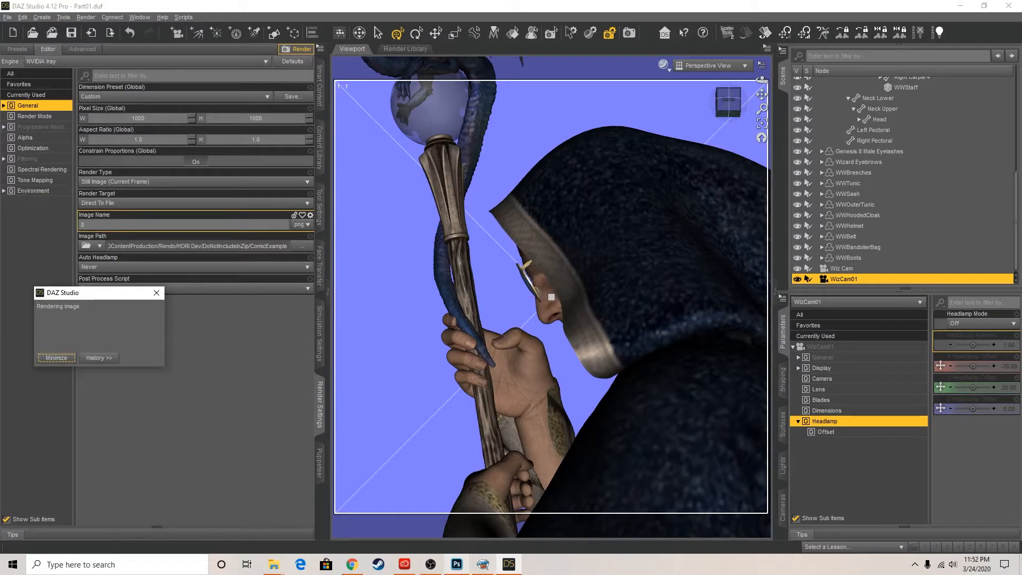
mouse_move(457, 564)
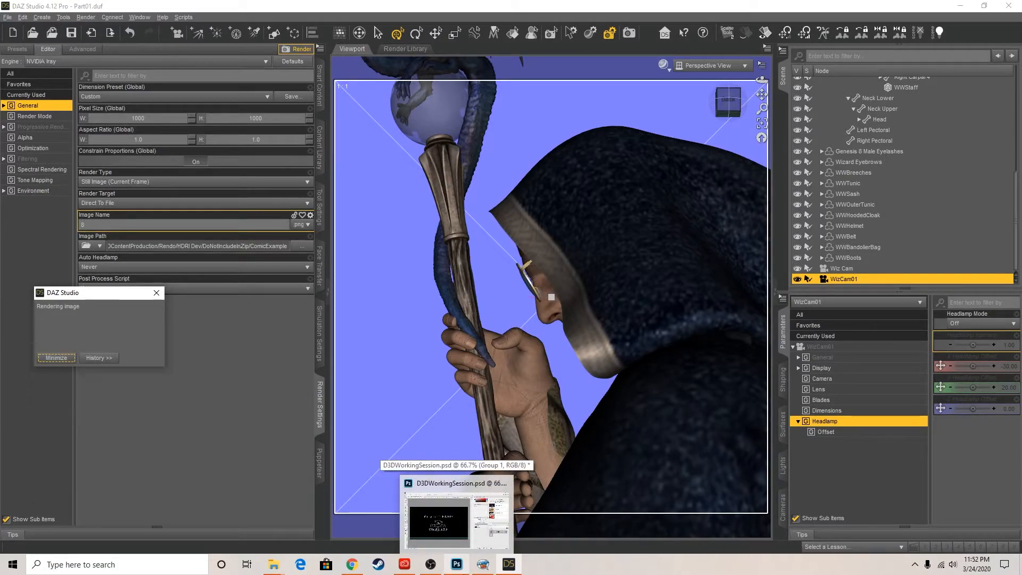
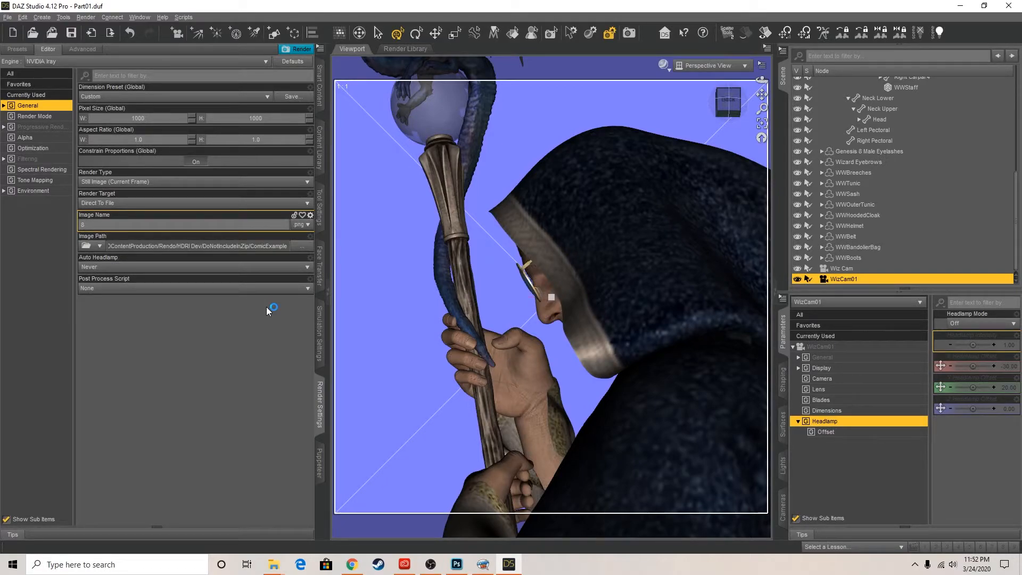
Switch to Photoshop and close it, saving the changes to D3DWorkingSession.psd, and quit the Creative Cloud app
left_click(454, 566)
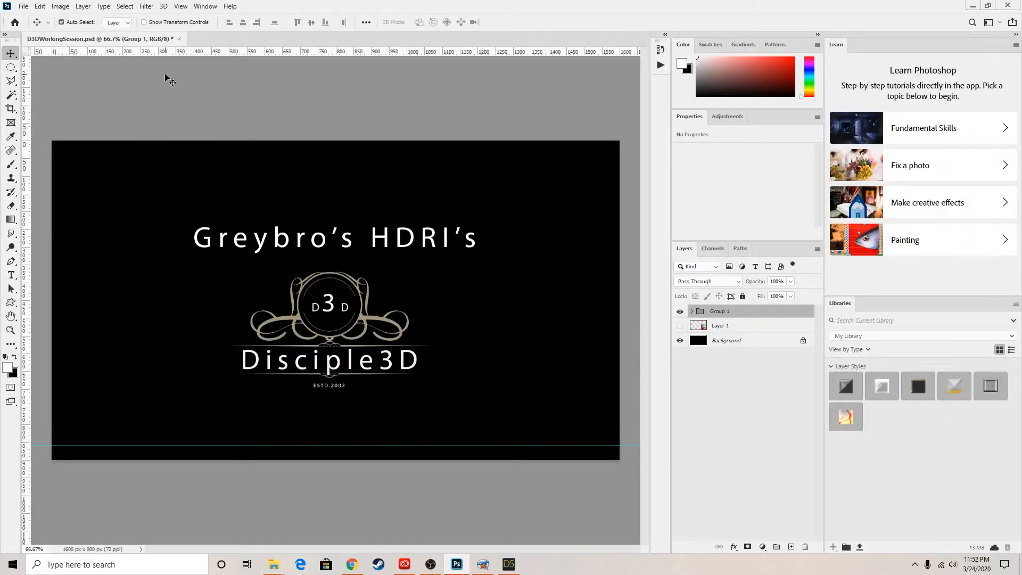
left_click(1007, 6)
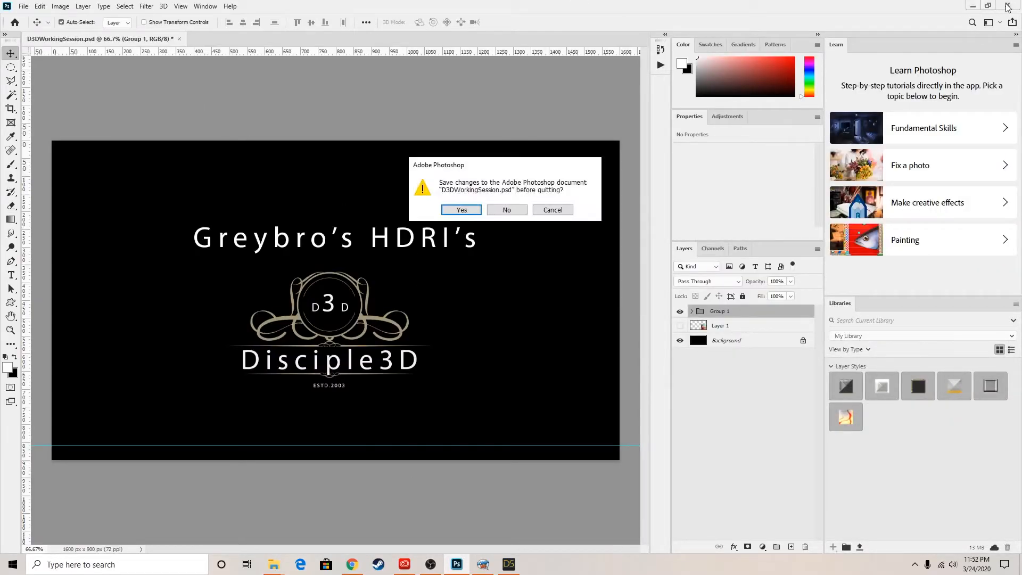
left_click(461, 210)
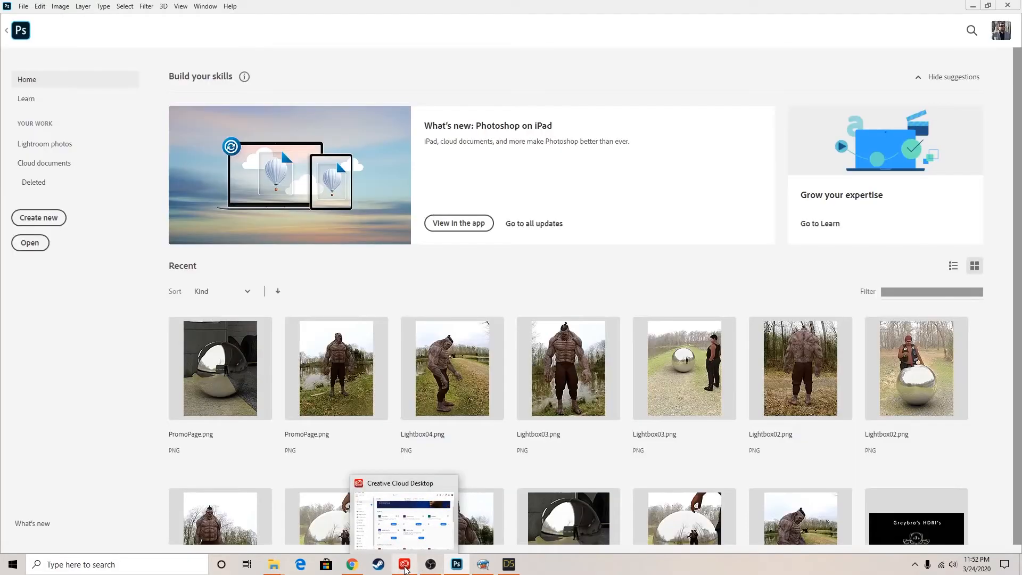
right_click(405, 563)
left_click(378, 541)
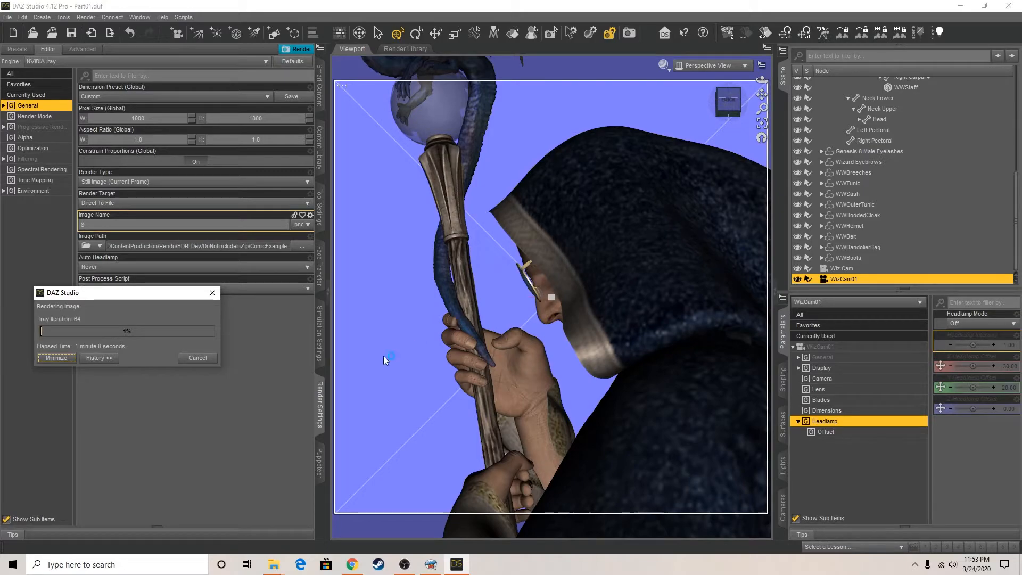
Cancel the running render in DAZ Studio and set the Bend of the wizard's Right Index 3 to 4.63
left_click(200, 358)
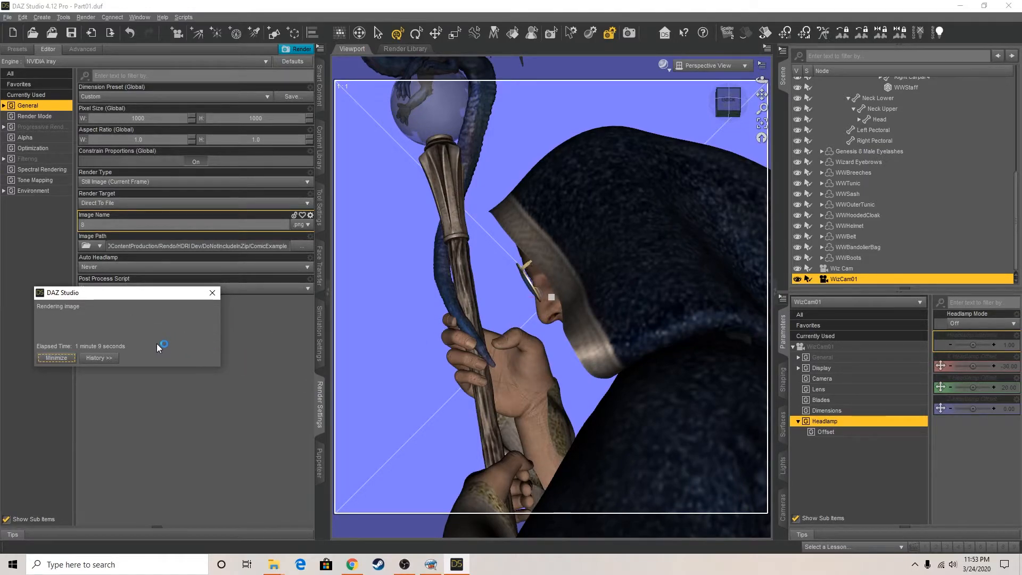
left_click(450, 326)
left_click_drag(981, 430, 963, 425)
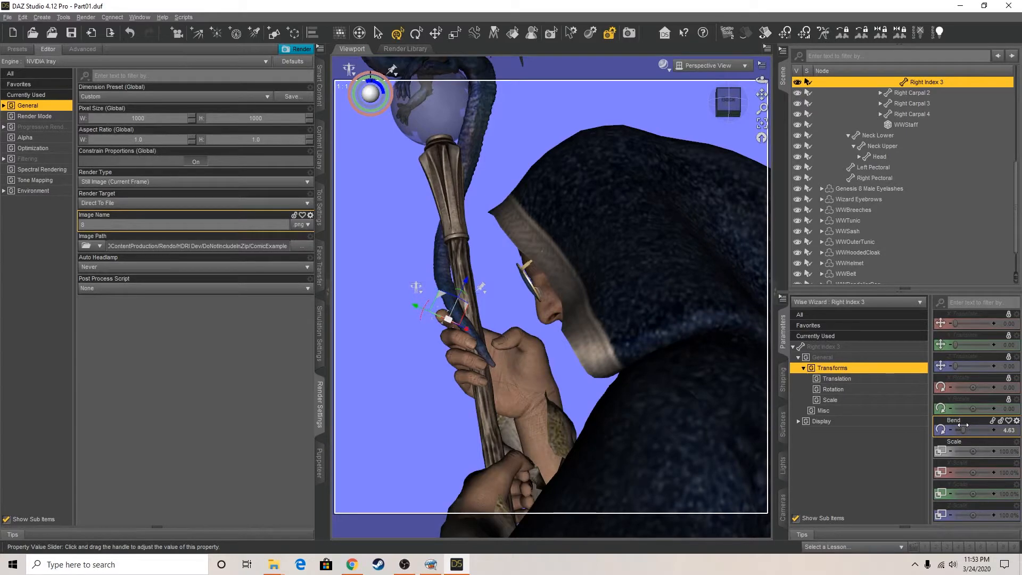
left_click(295, 50)
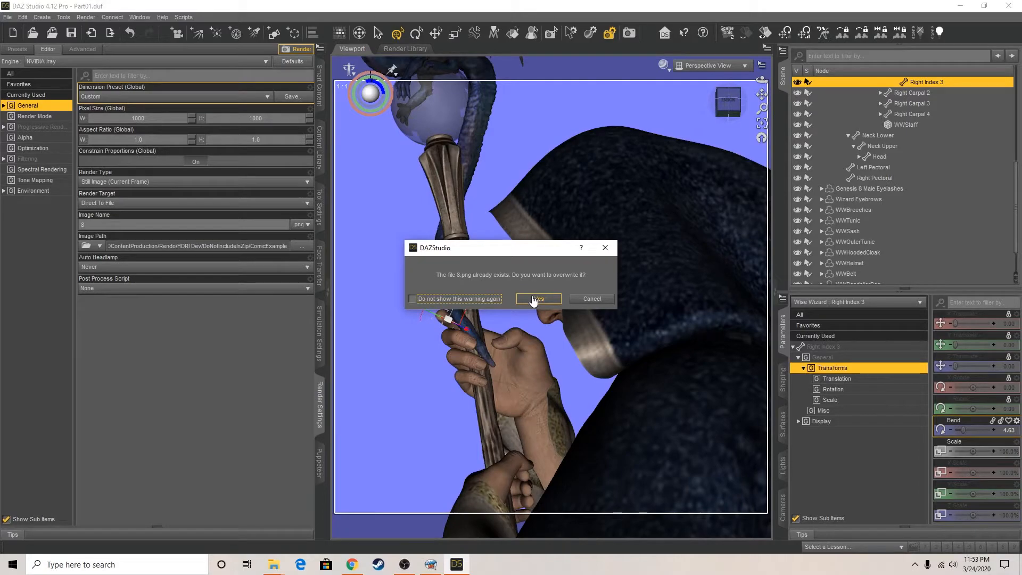
left_click(592, 298)
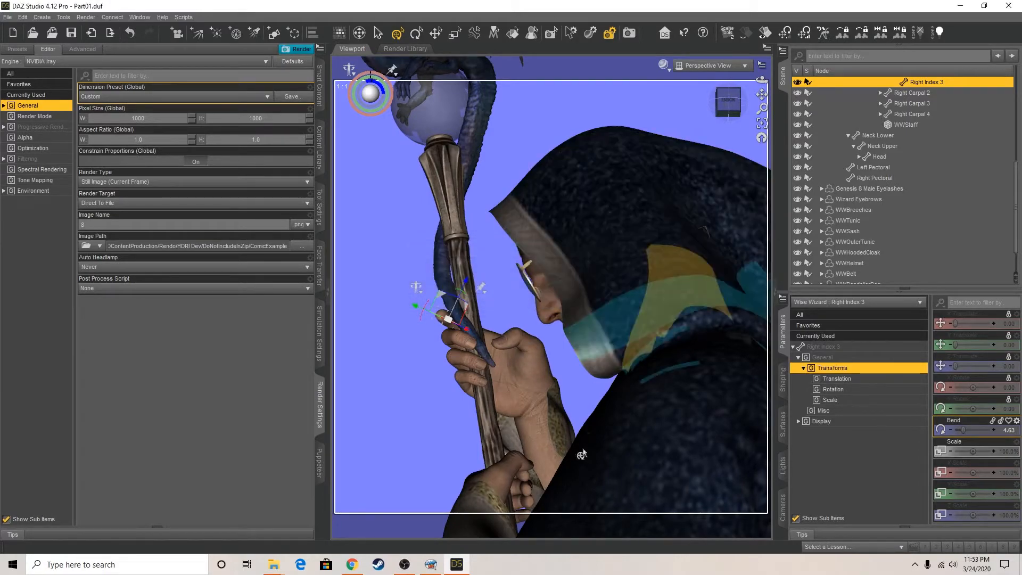
Set the Bend of the wizard's Left Hand to -14.03 and start the render again, overwriting the existing image 8
left_click(479, 483)
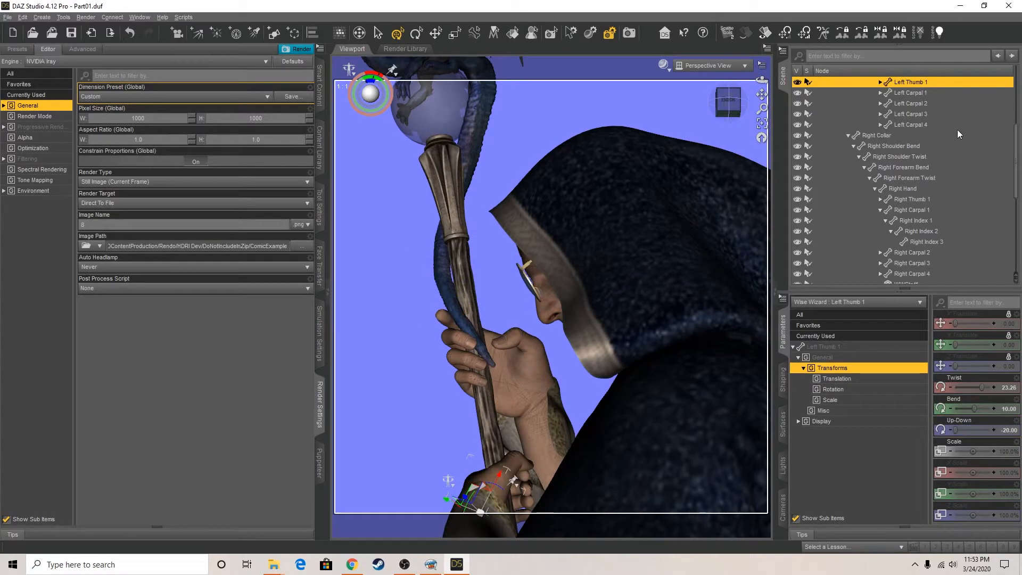
scroll(924, 118, "up", 2)
left_click(909, 132)
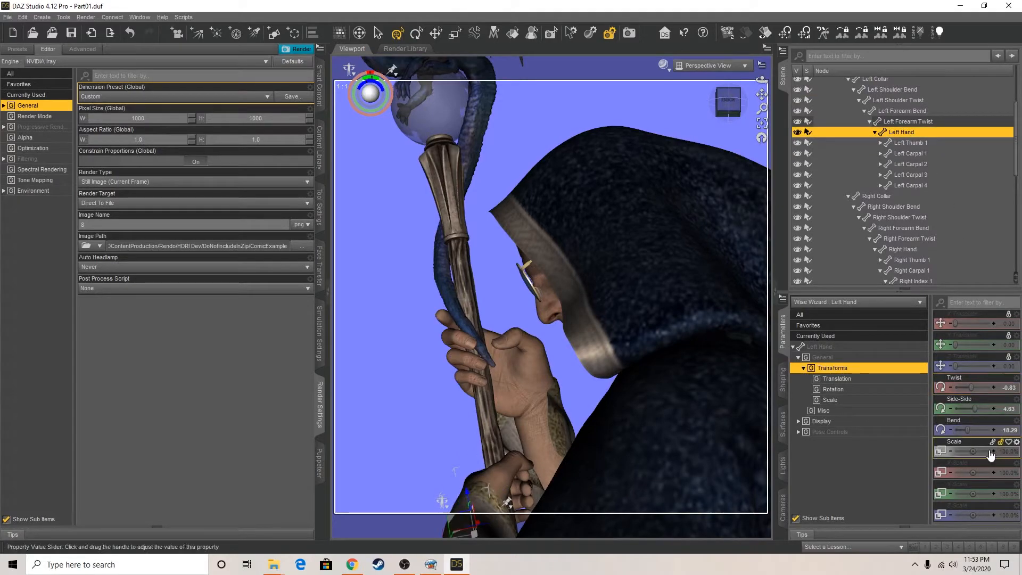
left_click_drag(965, 429, 968, 429)
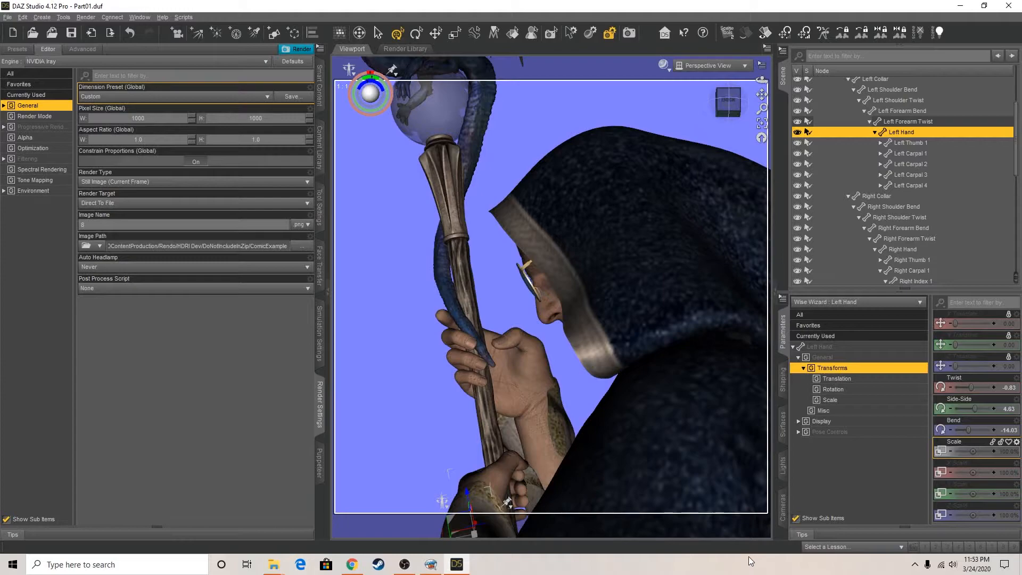
left_click(298, 49)
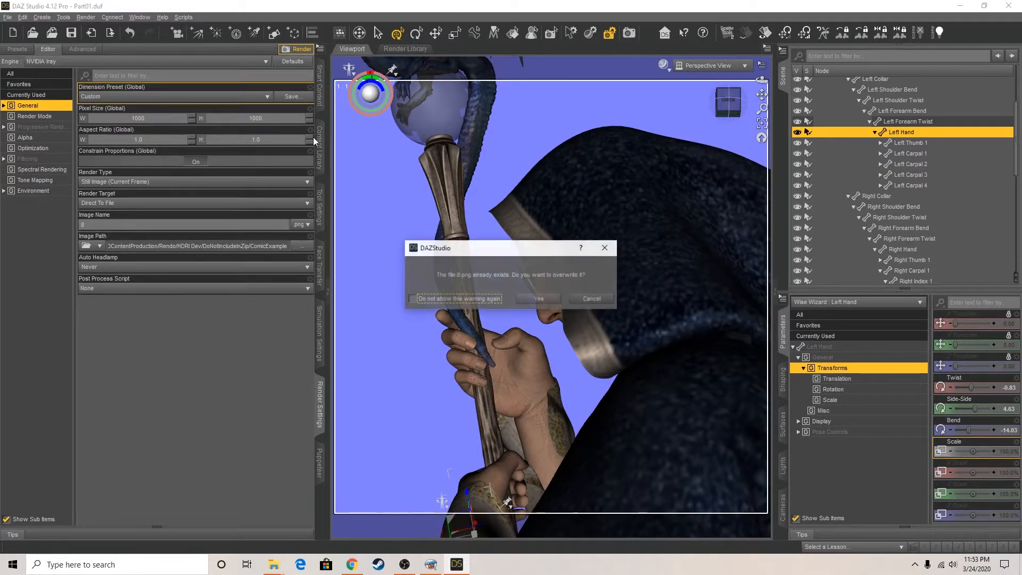
left_click(538, 298)
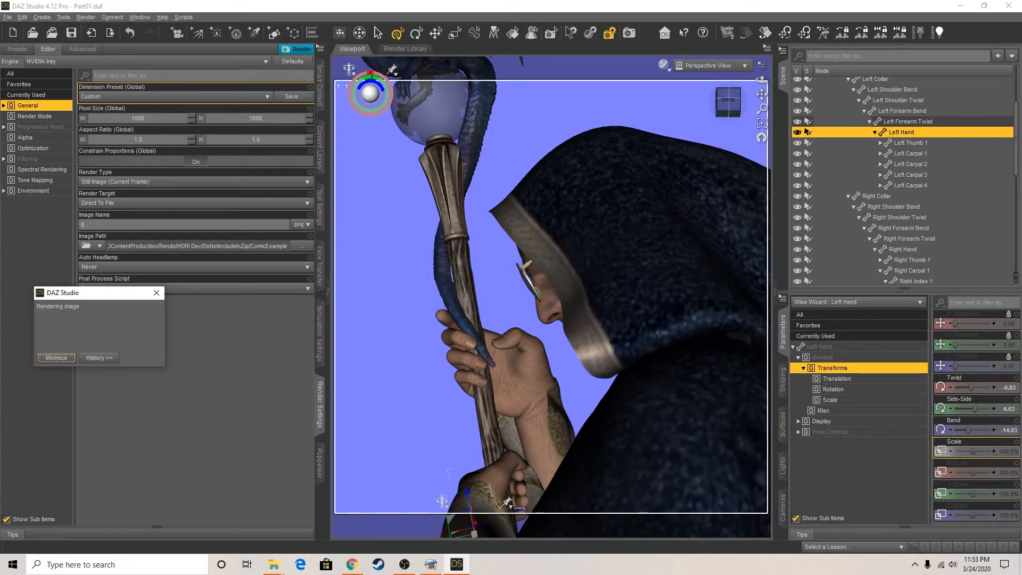
Switch to Comic Life and add an oval speech balloon reading "TRAVELER." to the first panel of page two
mouse_move(404, 564)
left_click(431, 565)
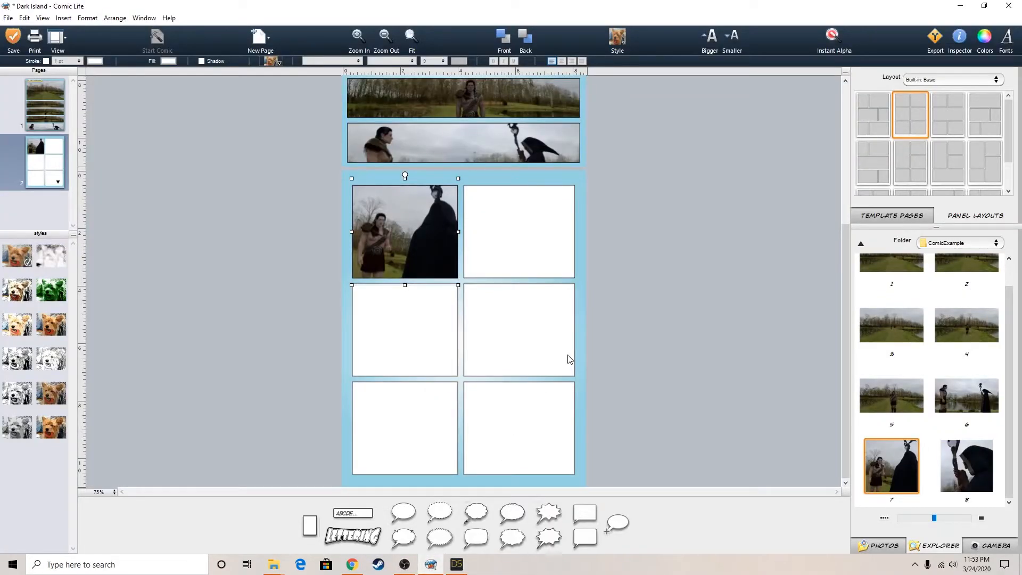
left_click(697, 240)
scroll(697, 240, "up", 3)
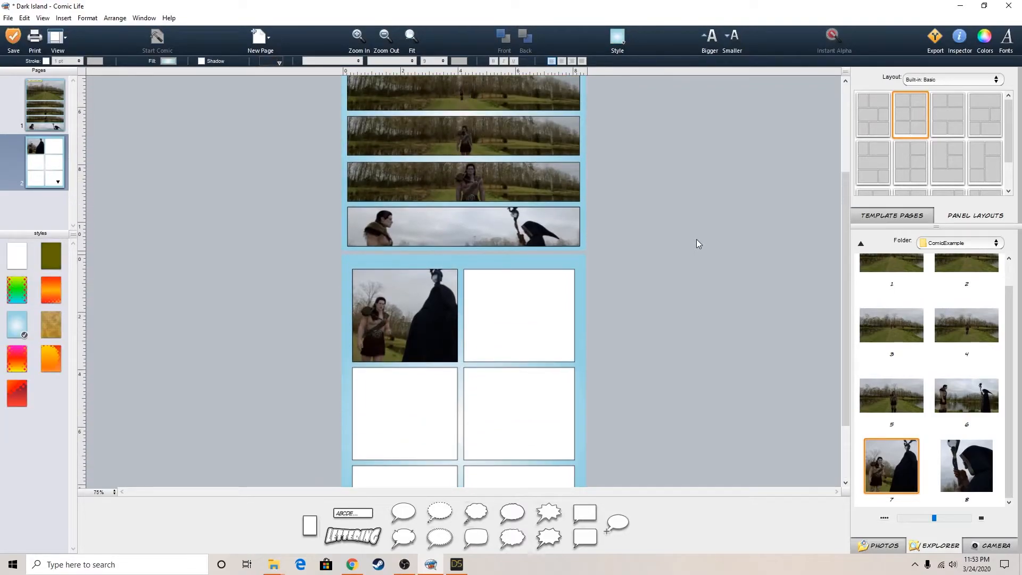
scroll(695, 239, "up", 3)
scroll(694, 240, "up", 1)
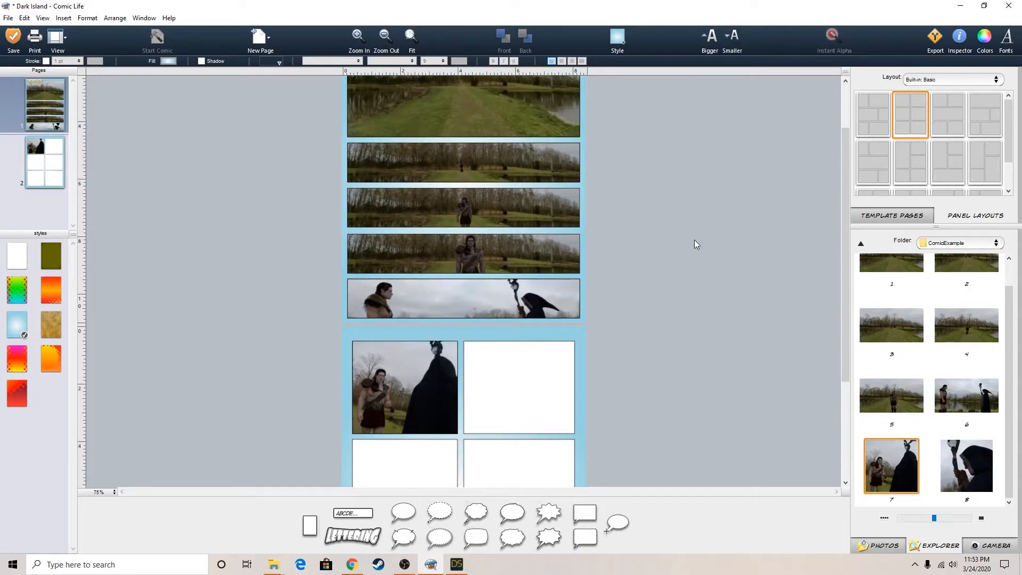
scroll(706, 255, "up", 1)
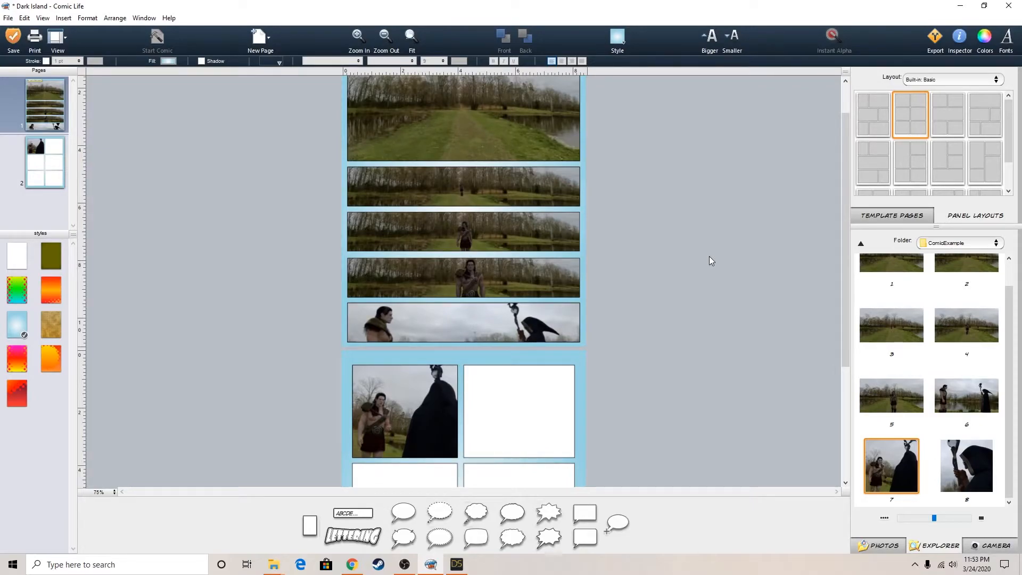
left_click_drag(404, 512, 403, 387)
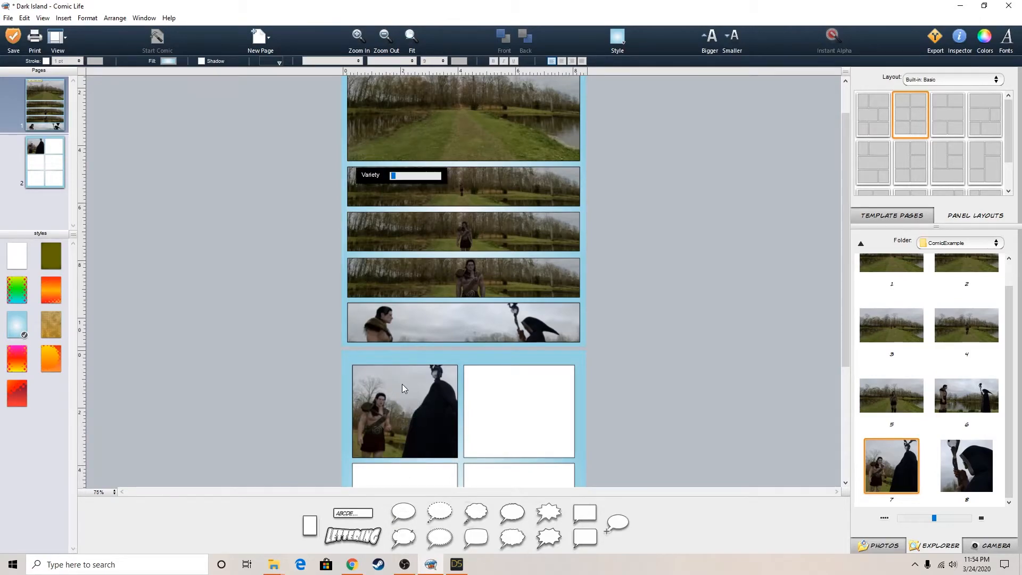
type("TRAVELER")
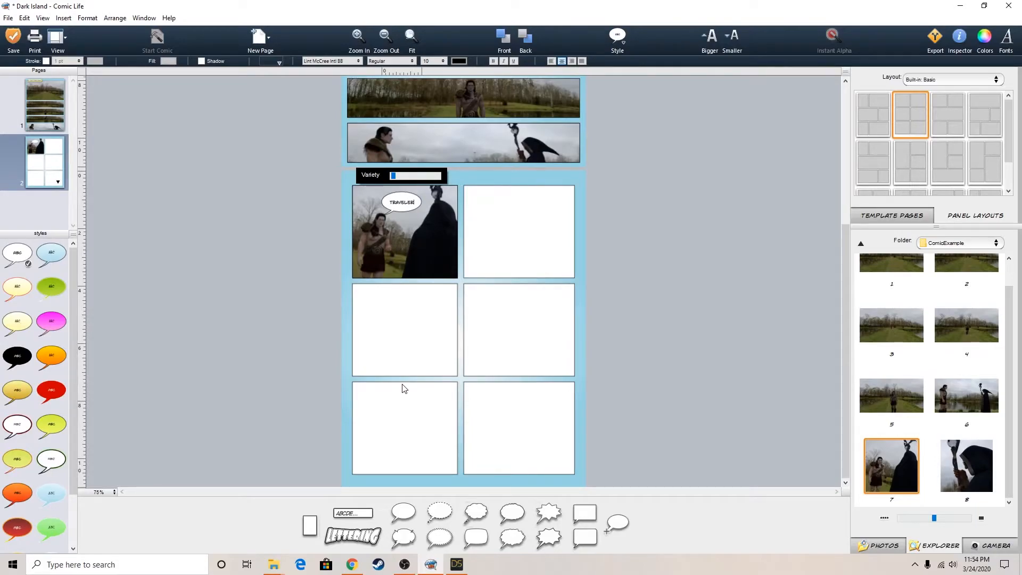
type("...")
key("BackSpace")
key("BackSpace")
key("BackSpace")
type("!")
left_click(655, 285)
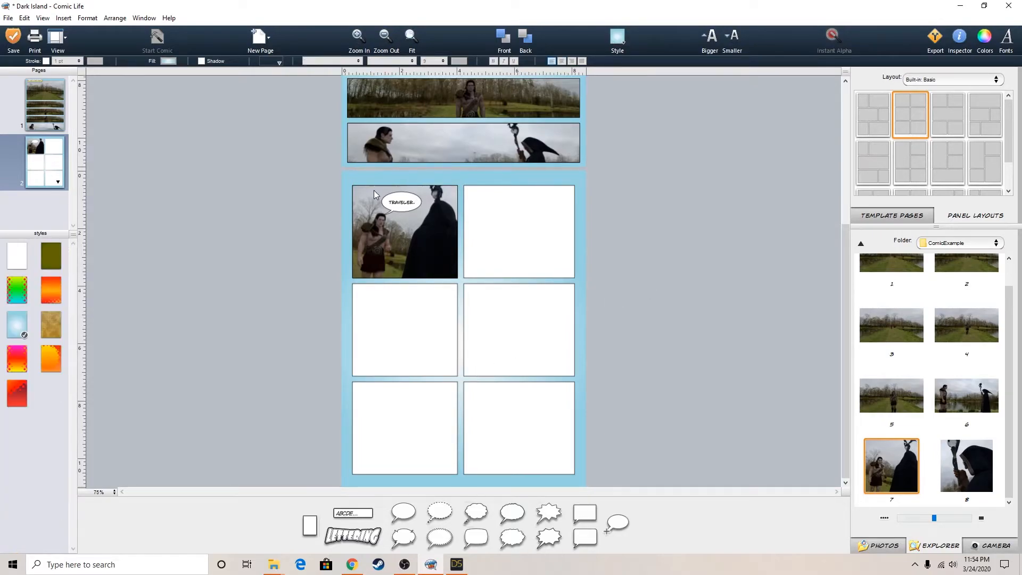
Redirect the "TRAVELER." balloon's tail to the hooded wizard and shift the balloon slightly within the panel
left_click(409, 208)
left_click_drag(382, 216, 408, 199)
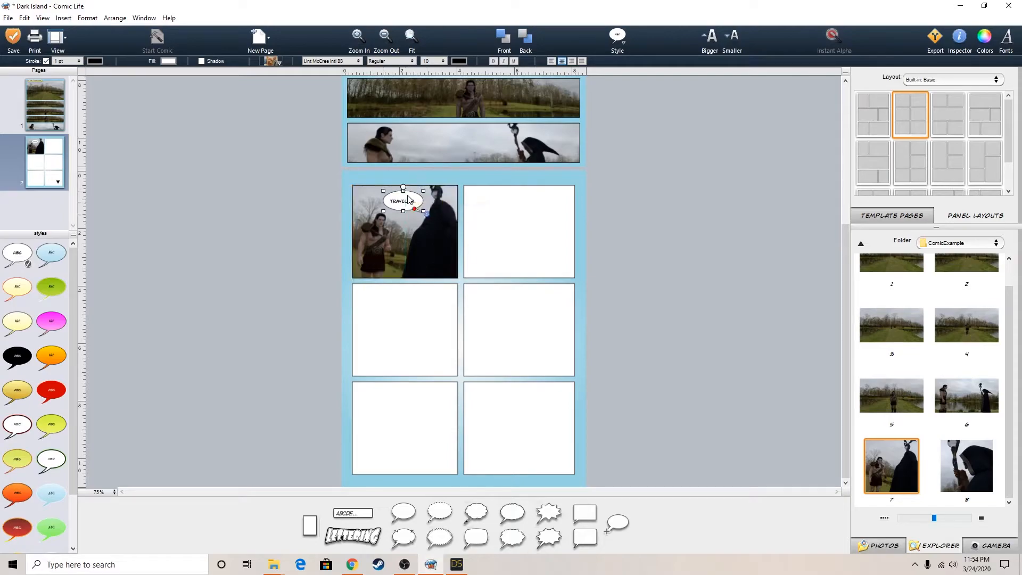
left_click(666, 229)
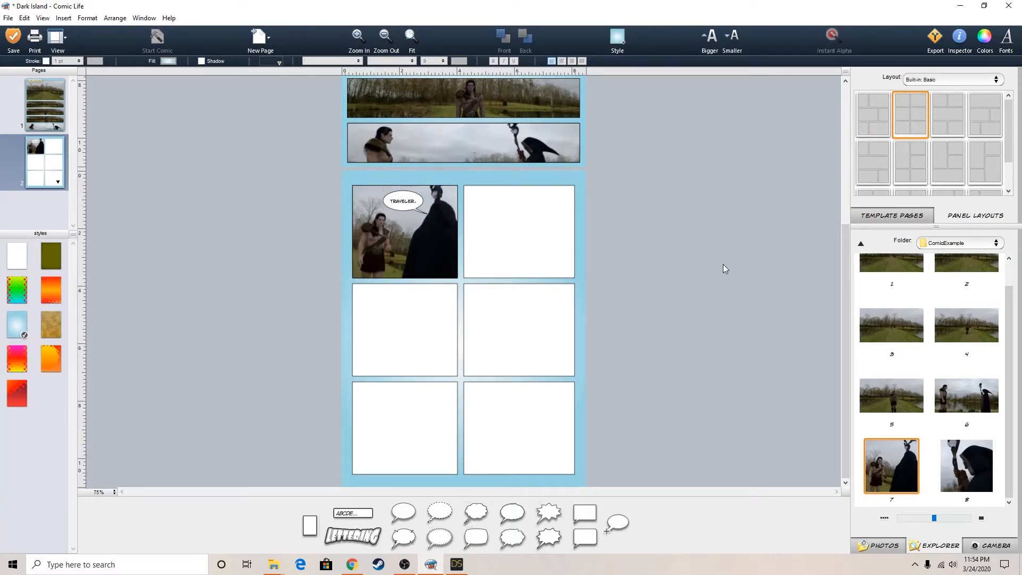
Check the render in DAZ Studio, return to Comic Life and place image 8 in page two's upper-right panel
left_click(456, 565)
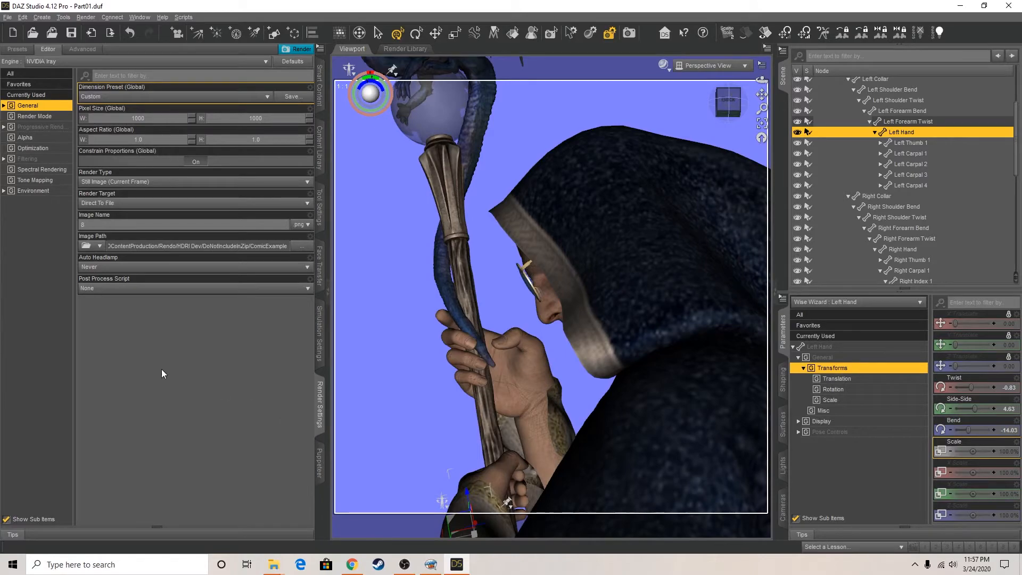
left_click(433, 570)
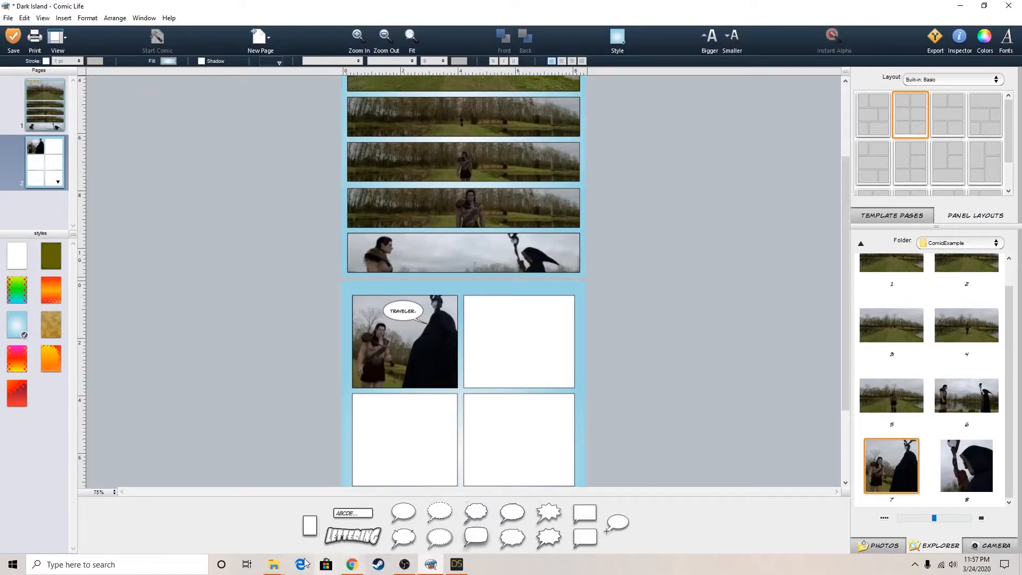
left_click(405, 567)
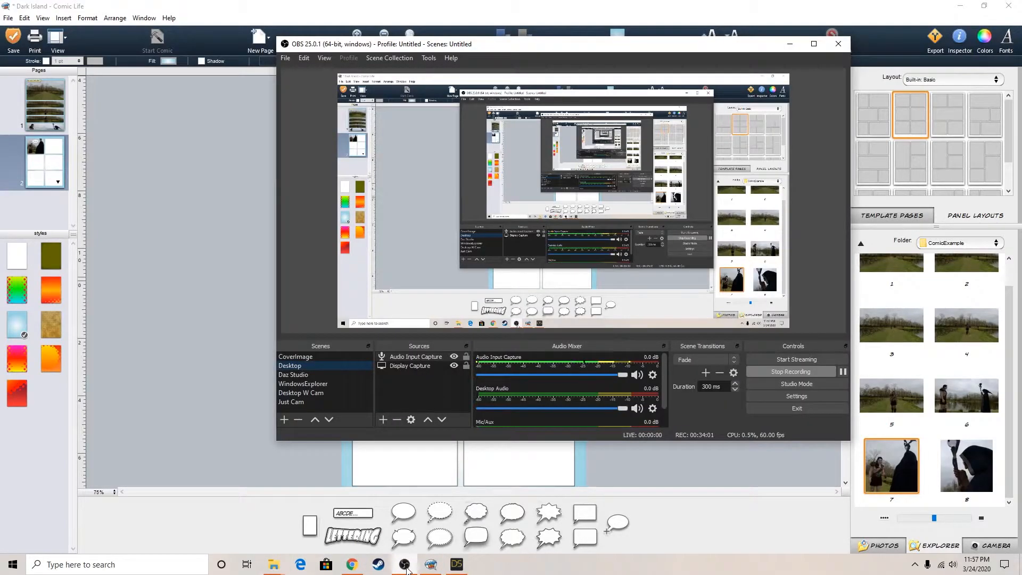
left_click(267, 443)
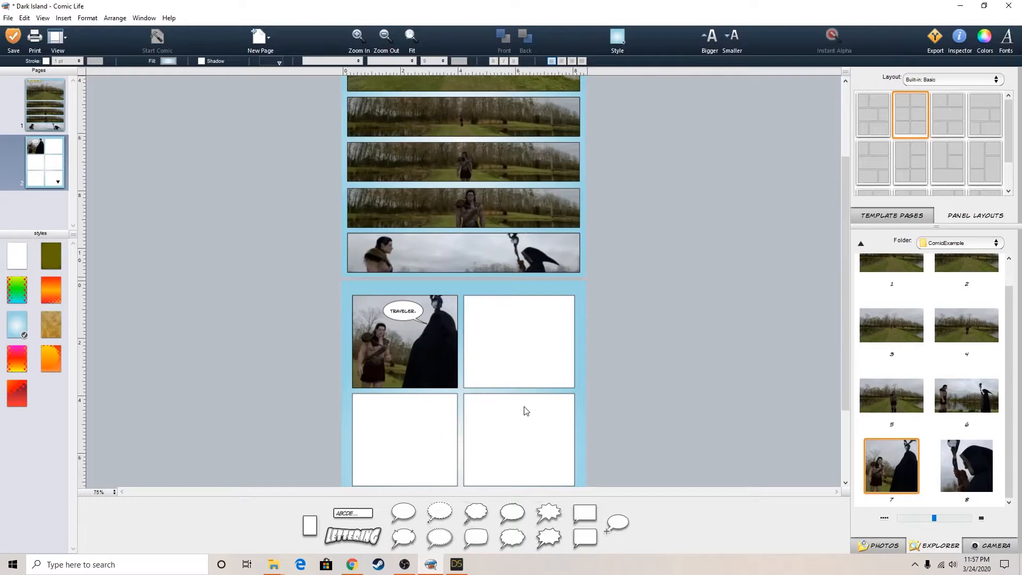
left_click_drag(982, 473, 504, 340)
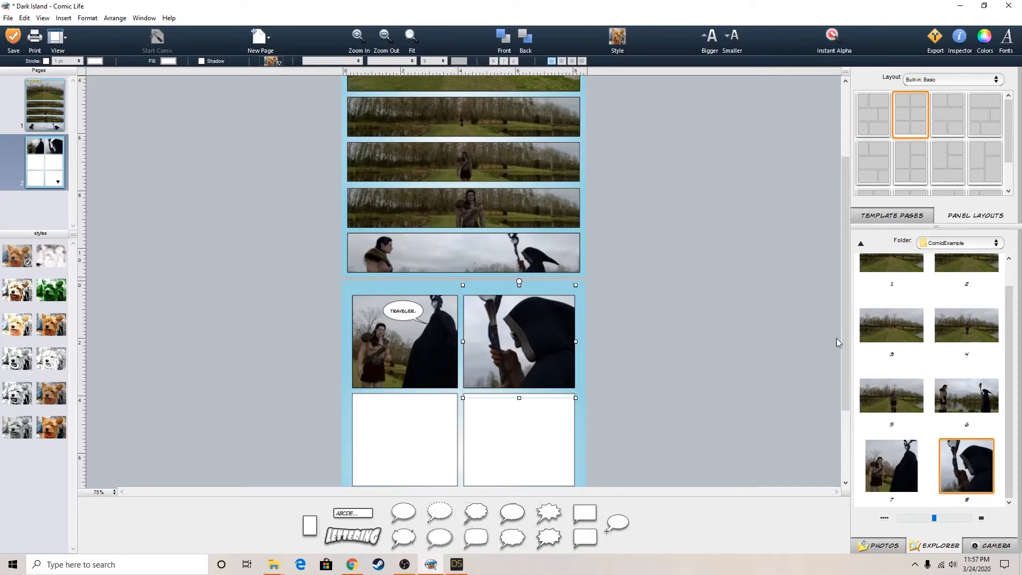
Switch to DAZ Studio, view the scene through Wiz Cam and open the render's image name for editing
left_click(457, 564)
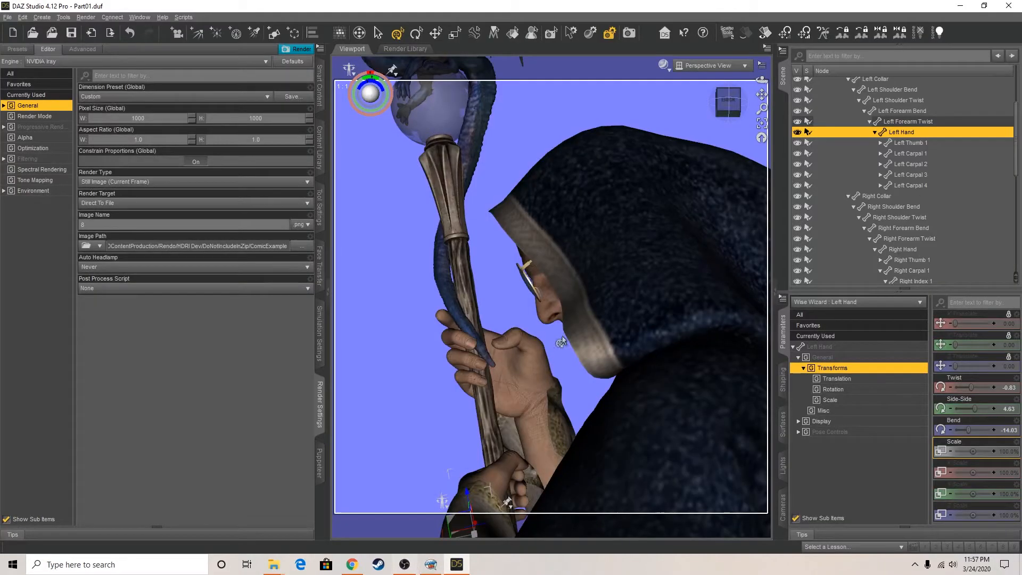
left_click(726, 67)
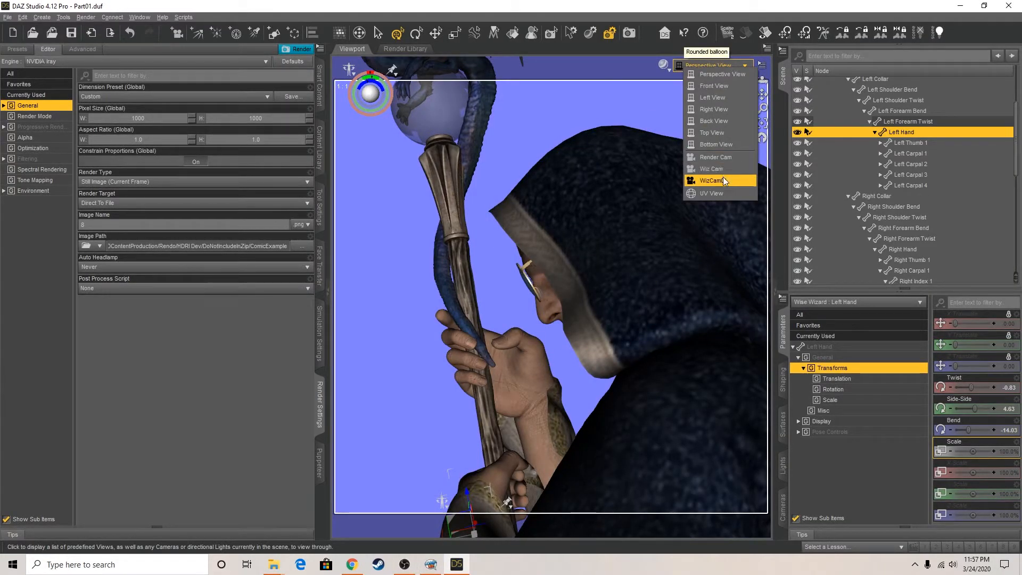
left_click(723, 180)
left_click(738, 66)
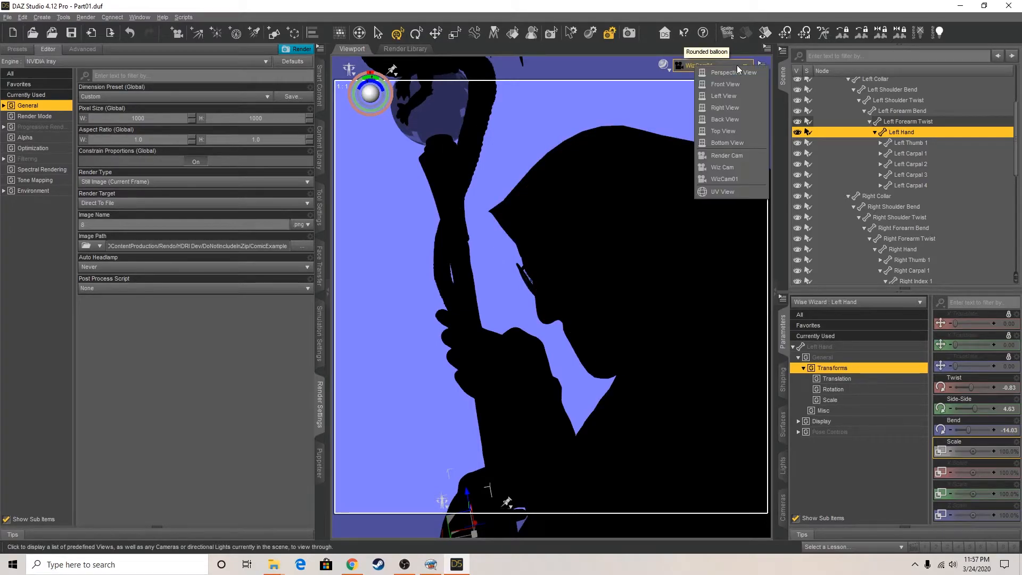
left_click(724, 168)
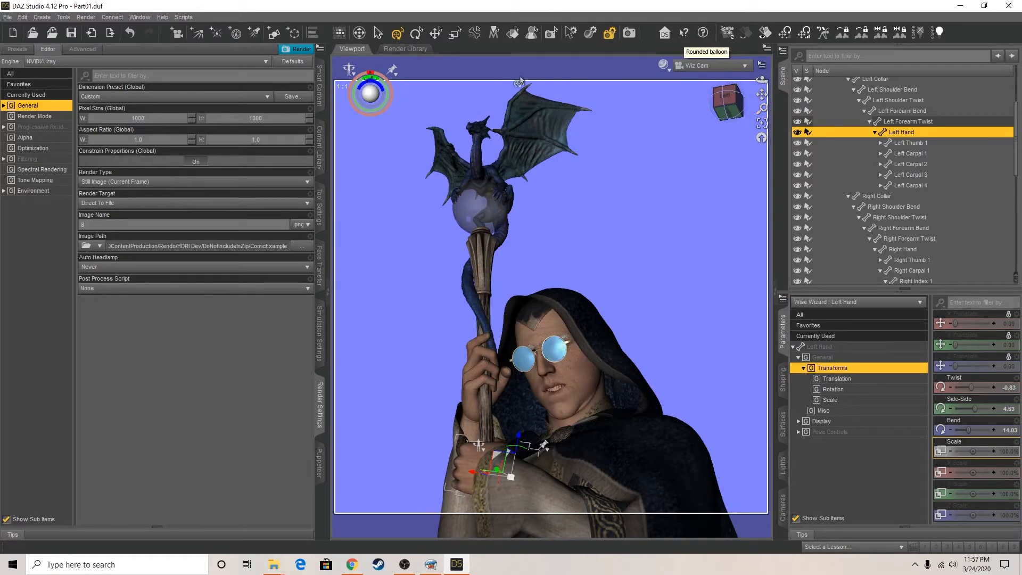
double_click(105, 224)
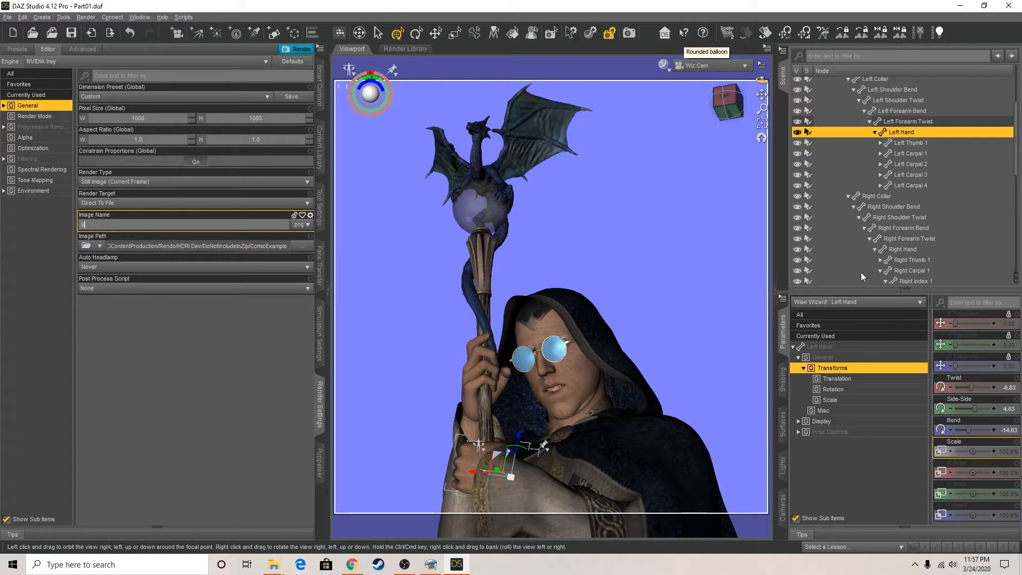
Turn off the Wiz Cam's headlamp and render the shot to file
scroll(862, 136, "up", 6)
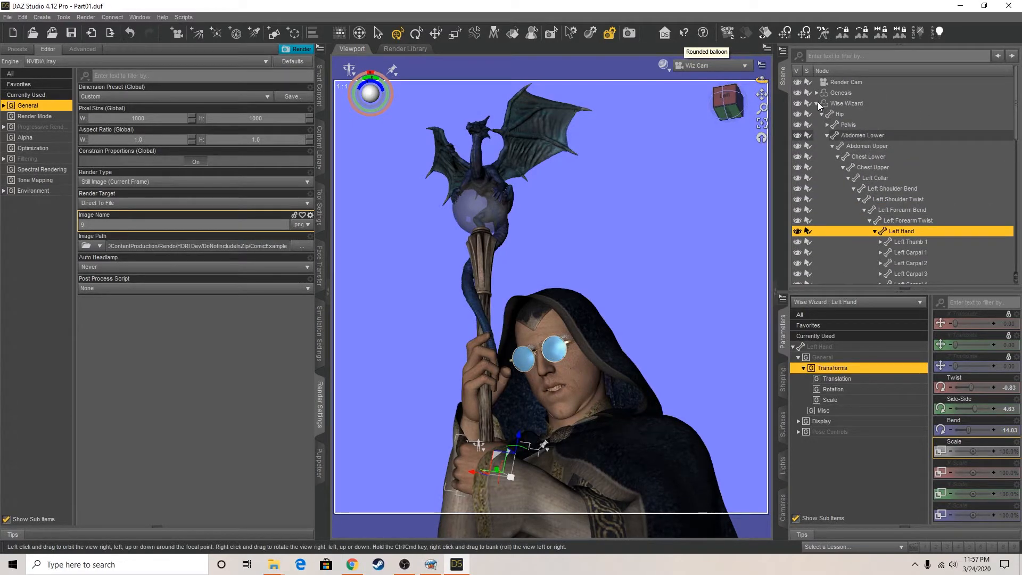
left_click(817, 102)
left_click(841, 114)
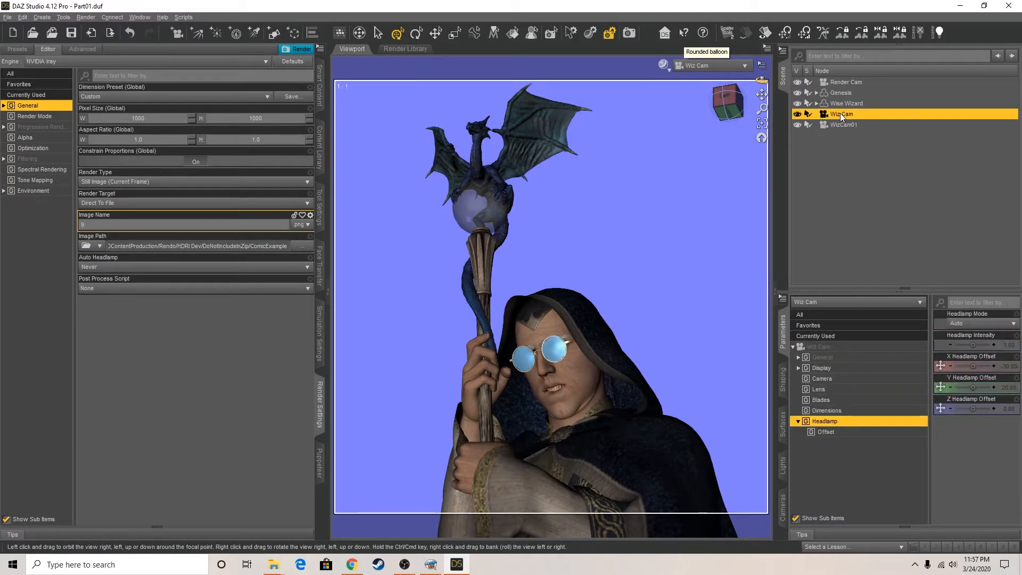
left_click(983, 326)
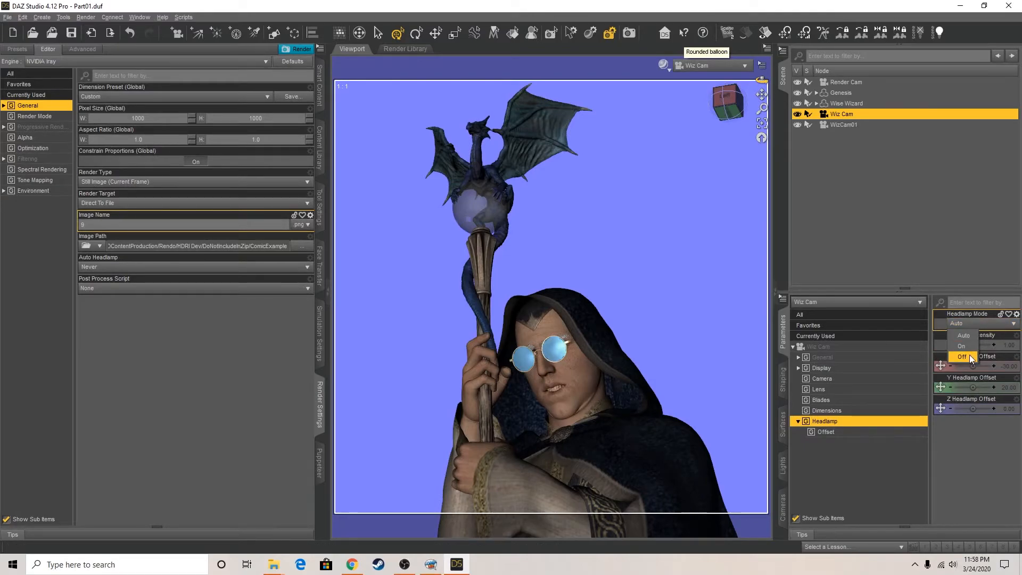
left_click(969, 354)
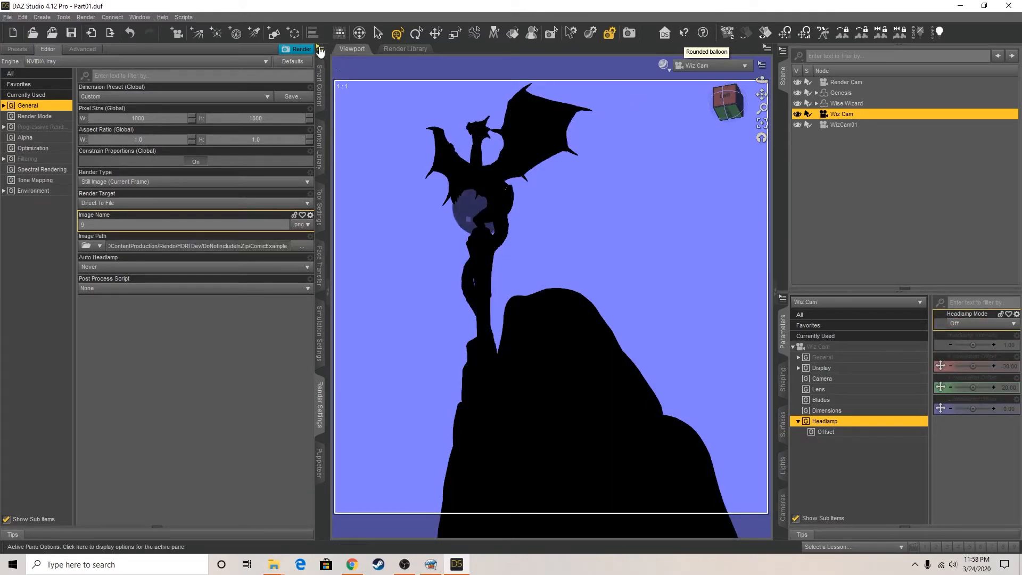
left_click(298, 49)
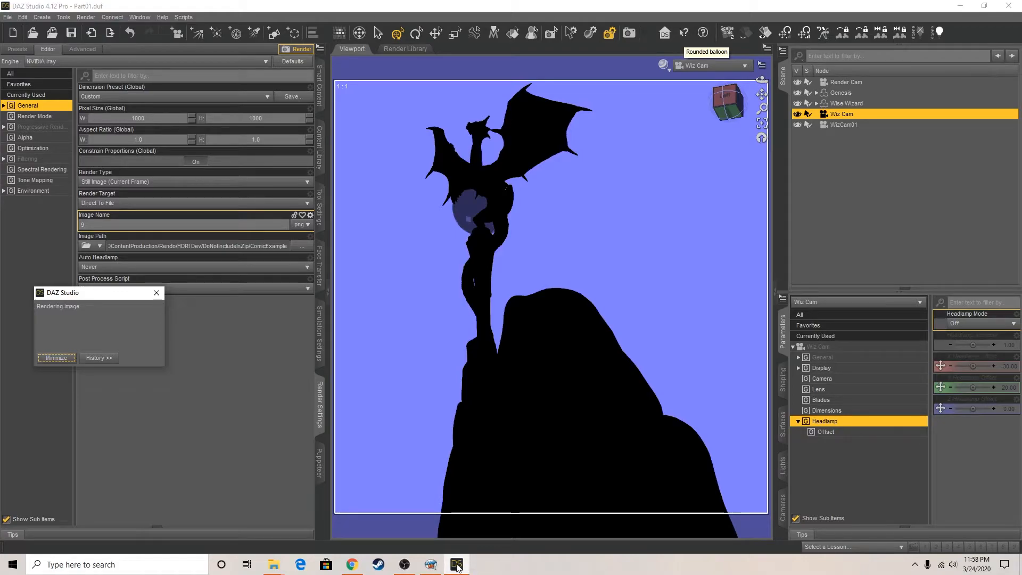
Switch to Comic Life and add an oval speech balloon reading "TIS A BRAVE MAN THAT WALKS THE ROAD TO DARK ISLAND UNARMED." on page two
left_click(431, 564)
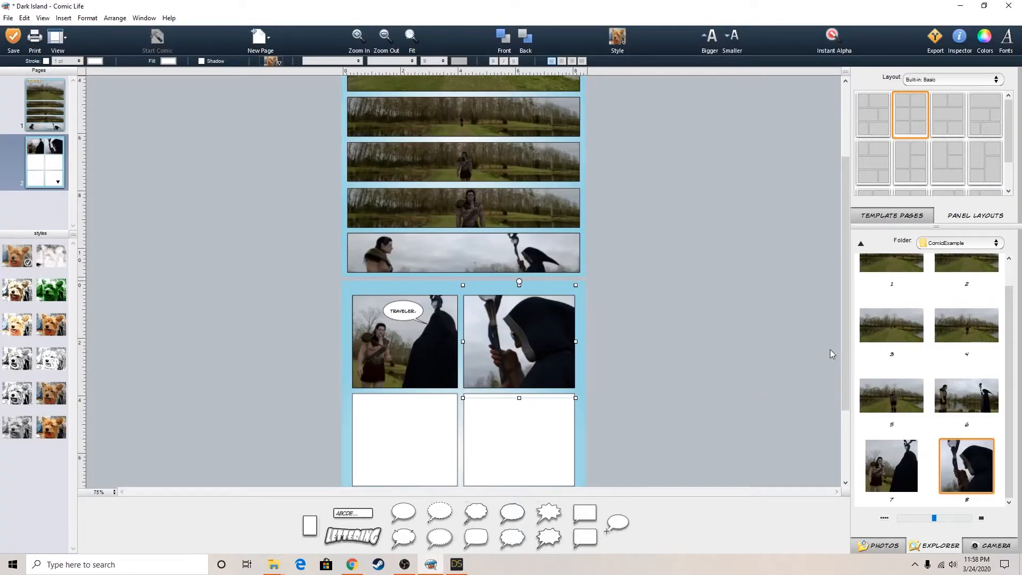
left_click(781, 334)
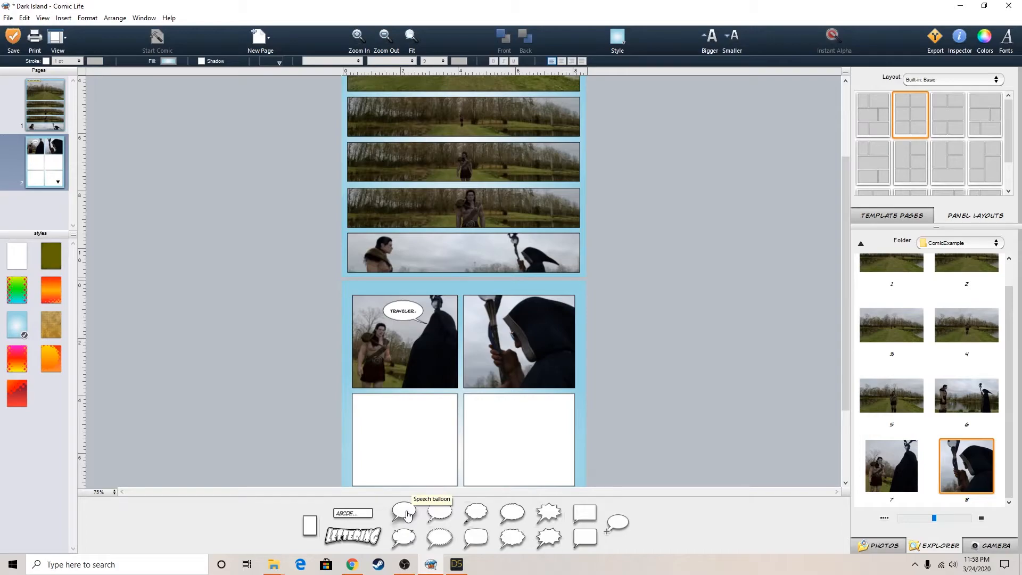
left_click_drag(406, 514, 468, 379)
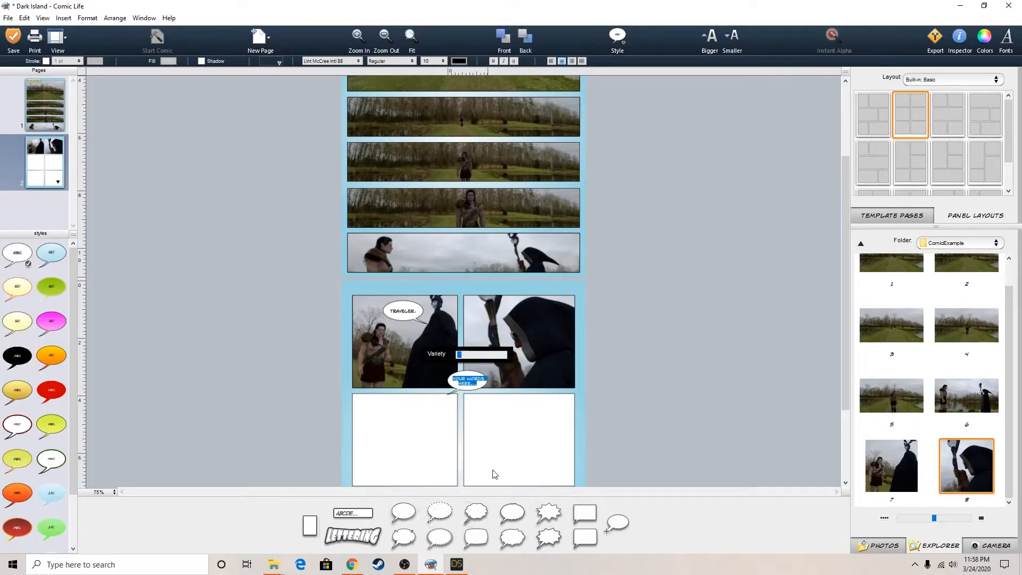
type("TIS A BRAVE MAN THAT WALKS THE ROA")
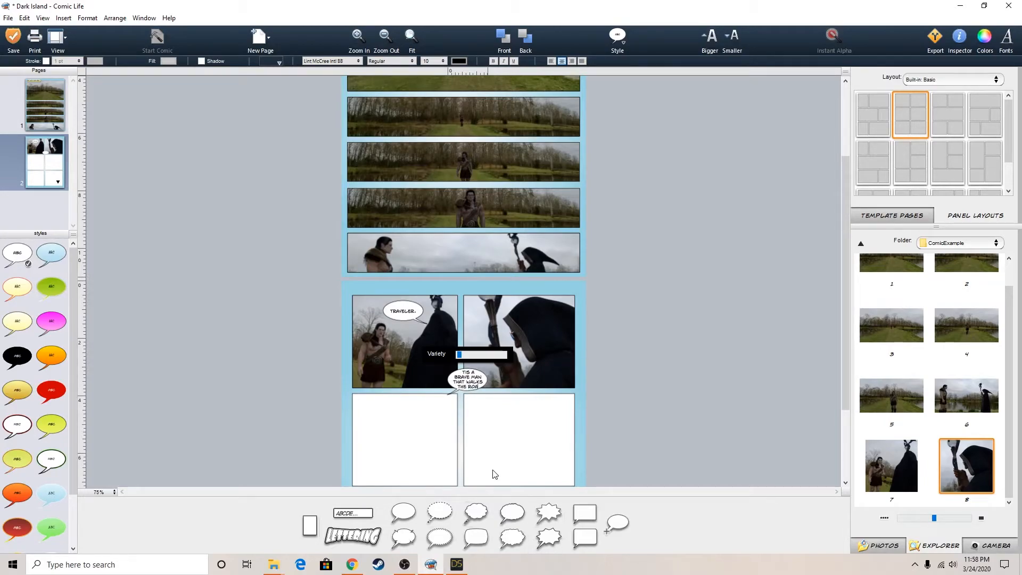
type("D TO DZA")
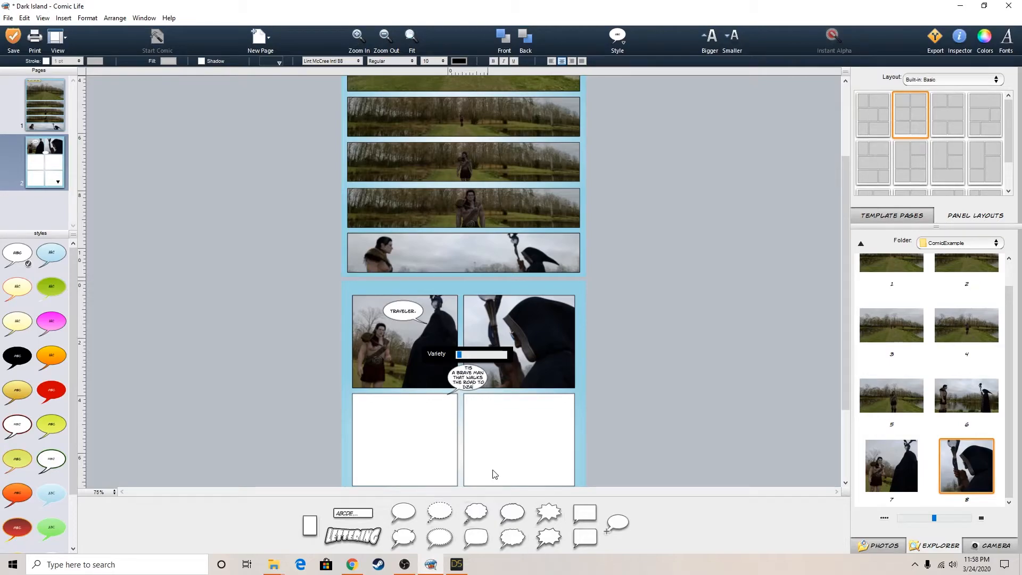
key("BackSpace")
key("BackSpace")
type("ARK ISLAND UNARMED.")
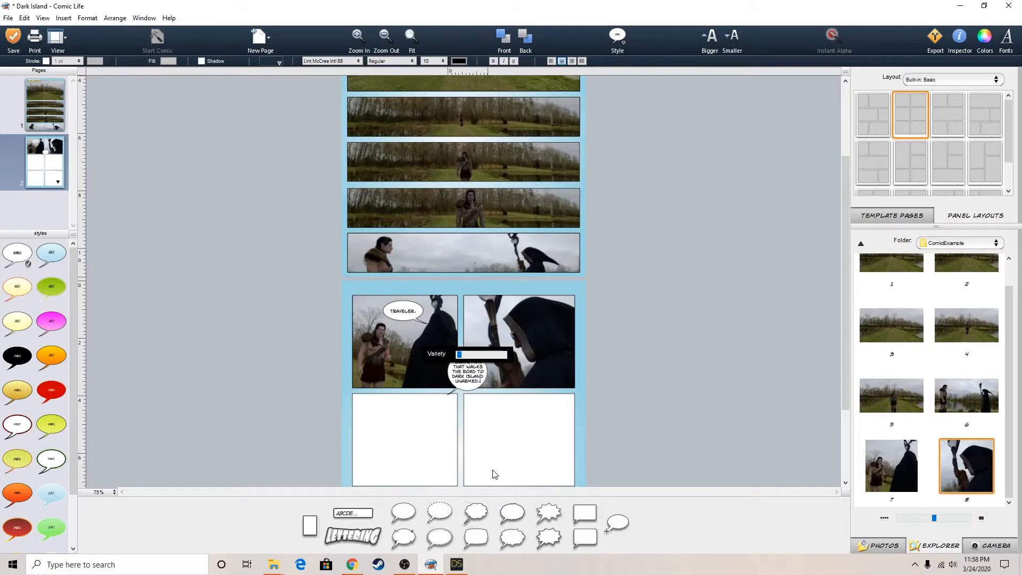
Move the "TIS A BRAVE MAN" balloon into the second panel's lower-left corner, reshape it around its text and point its tail at the wizard's face
left_click(656, 382)
left_click(476, 375)
left_click_drag(475, 372, 504, 382)
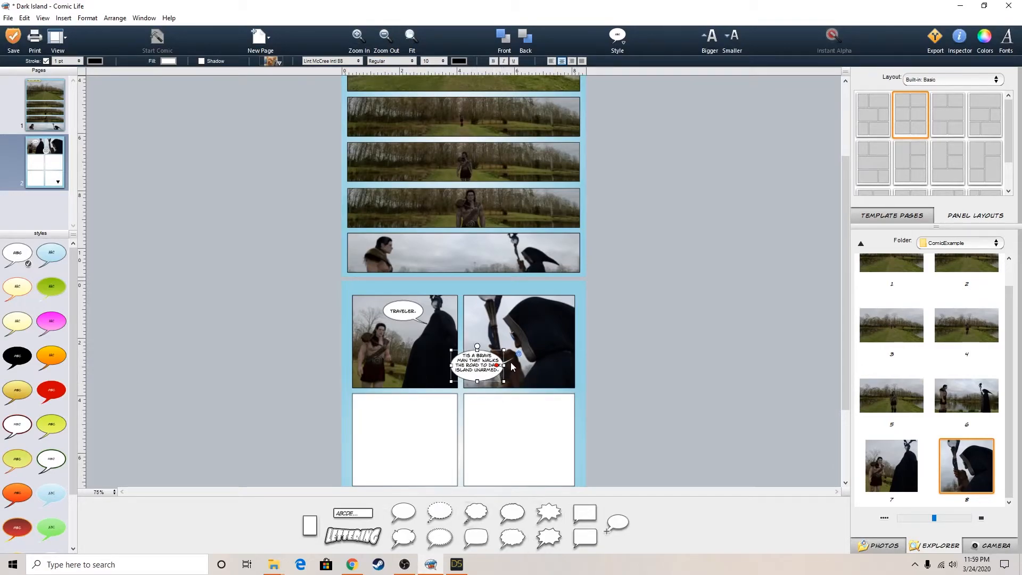
left_click_drag(473, 359, 481, 363)
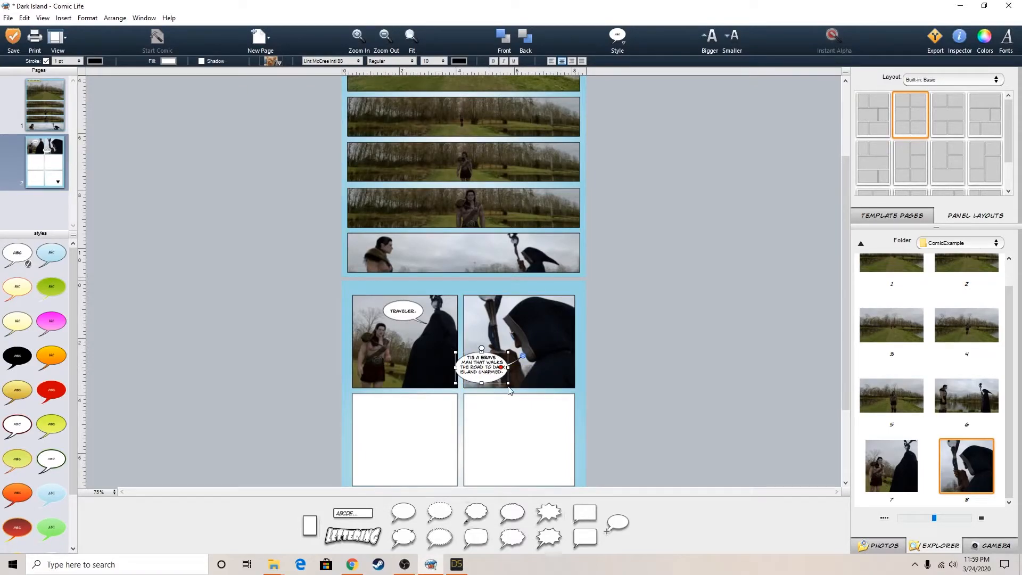
left_click_drag(482, 382, 481, 380)
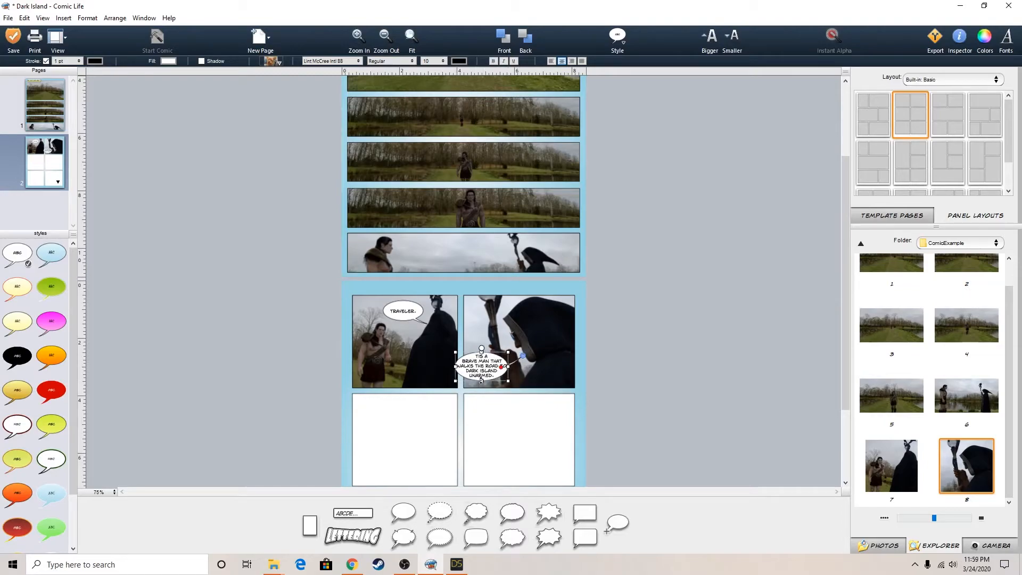
left_click(668, 365)
left_click(494, 371)
left_click(665, 367)
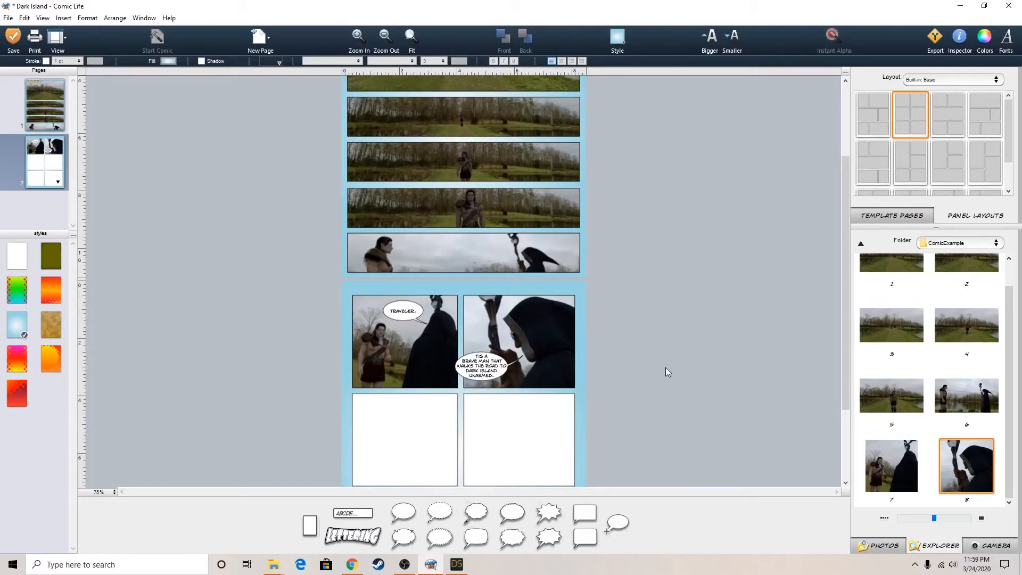
Narrow the "TIS A BRAVE MAN" balloon slightly, shift it a little lower in the panel and save the comic
left_click(494, 369)
left_click_drag(454, 366, 458, 366)
left_click(619, 381)
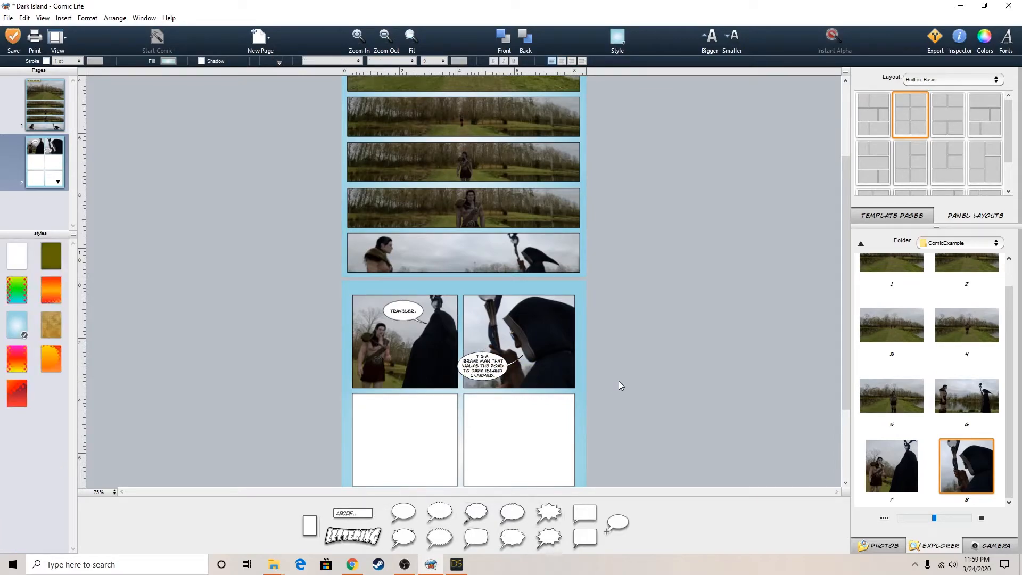
left_click(491, 367)
left_click_drag(492, 367, 525, 358)
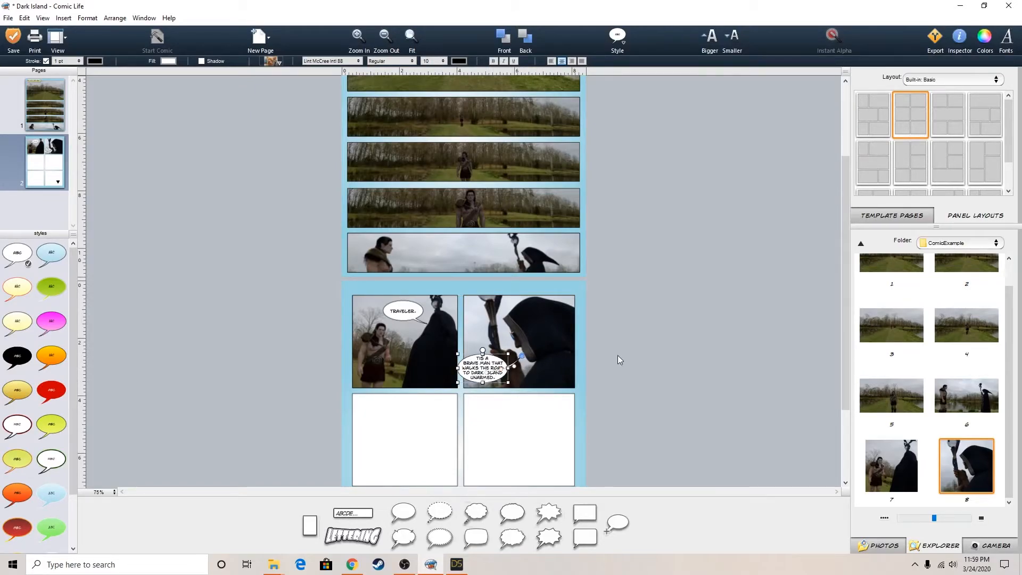
left_click(659, 357)
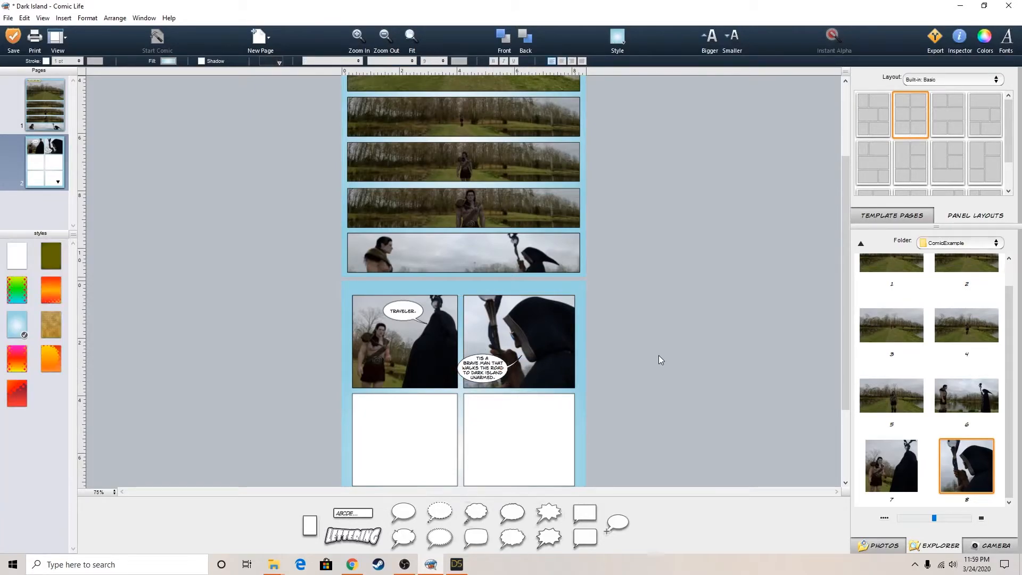
left_click(13, 38)
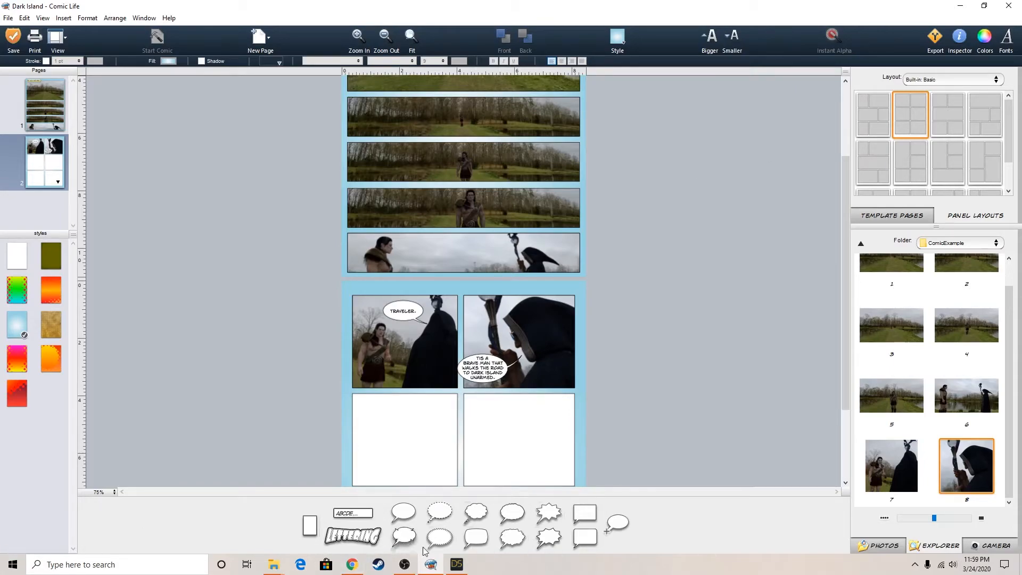
Check the render's progress in DAZ Studio and return to Comic Life
left_click(455, 566)
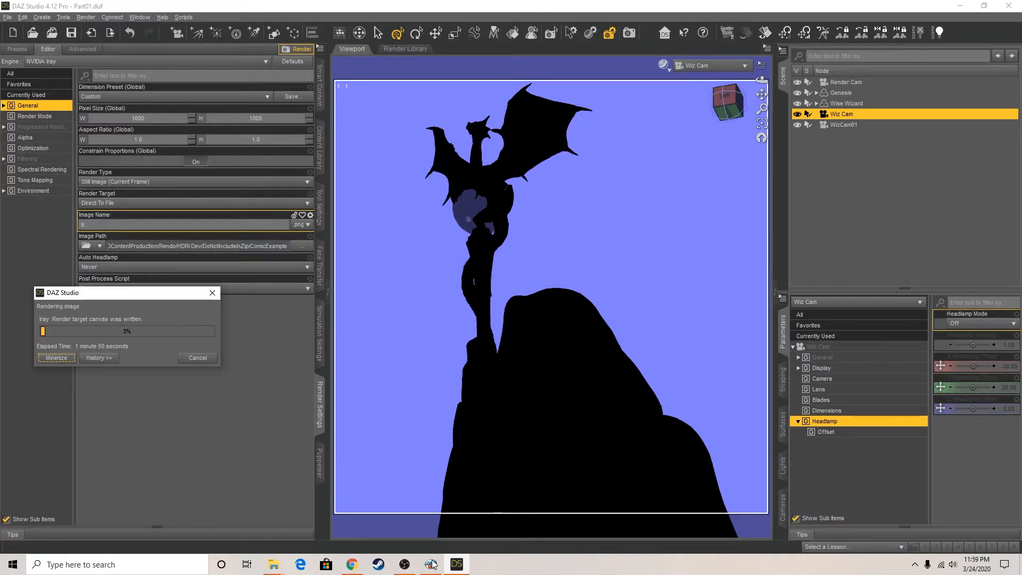
mouse_move(433, 566)
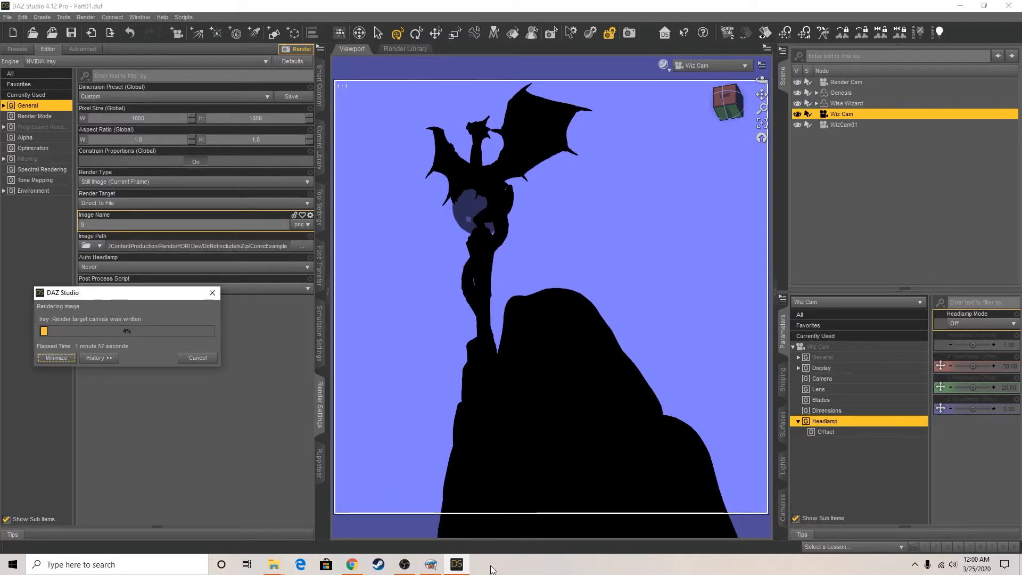
left_click(435, 567)
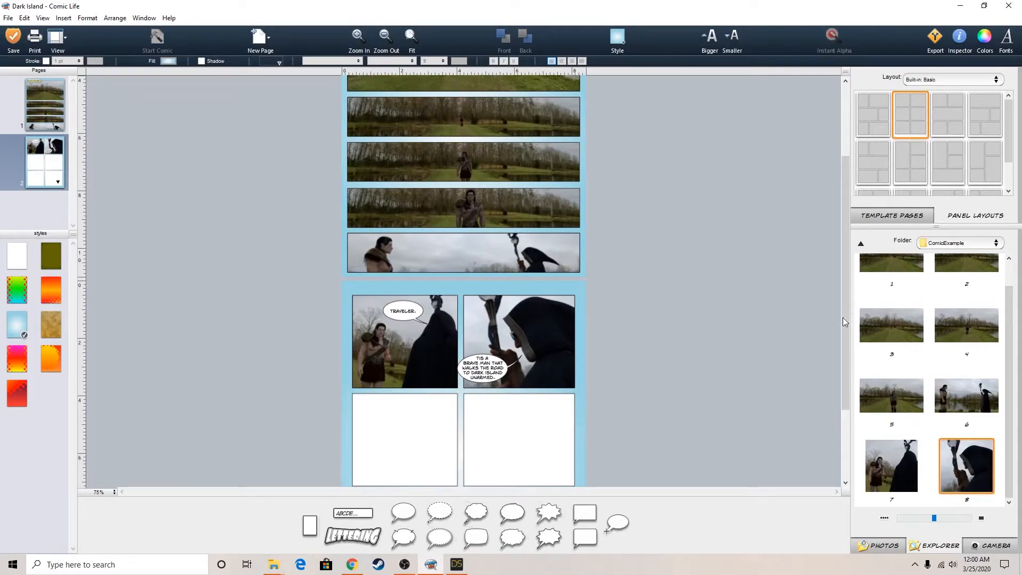
Replace the two panels in page two's middle row with one full-width panel and fill it with image 6
left_click_drag(848, 325, 849, 394)
left_click(491, 318)
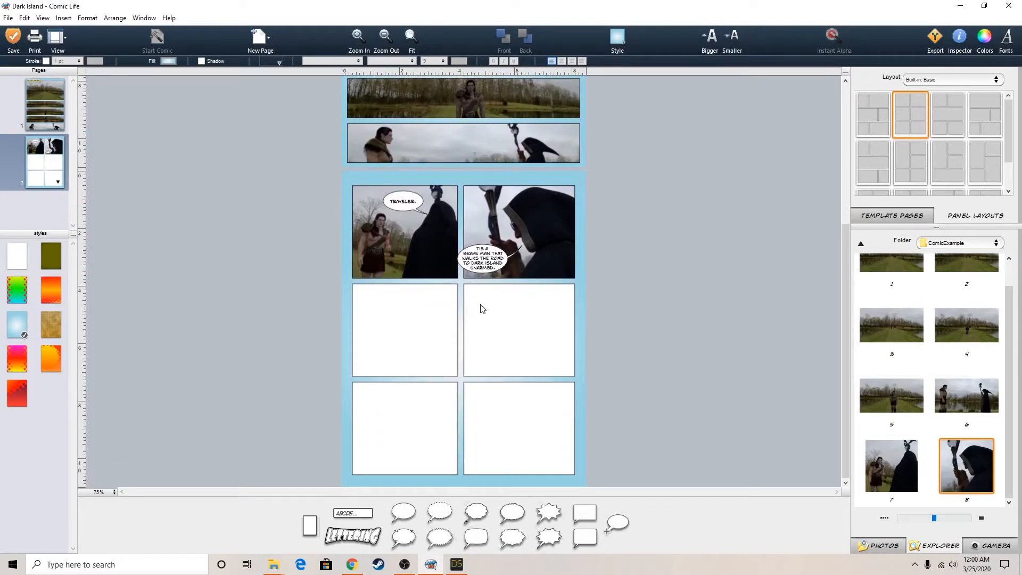
key("Delete")
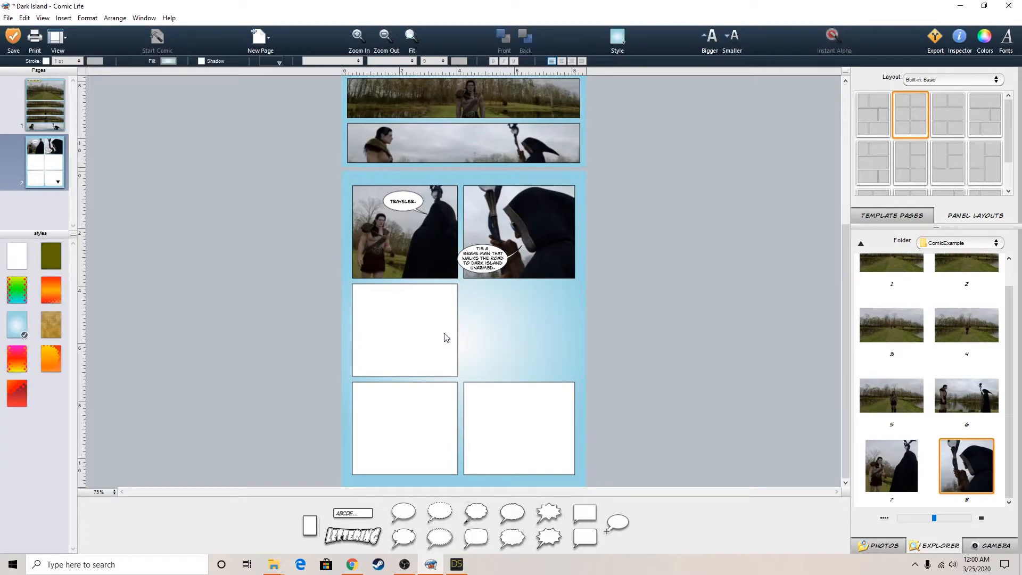
left_click(448, 335)
left_click_drag(458, 330, 575, 329)
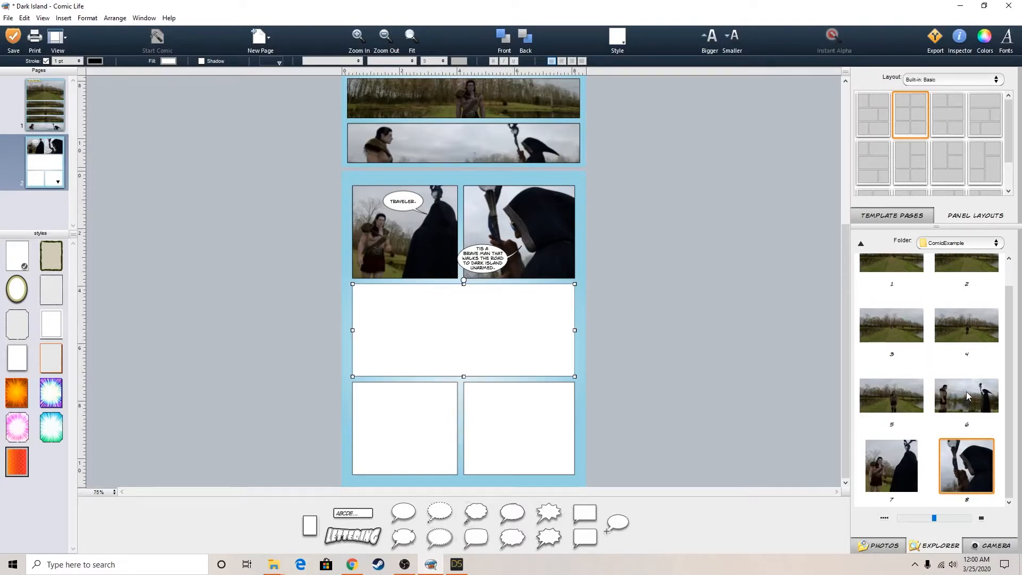
left_click_drag(966, 391, 472, 320)
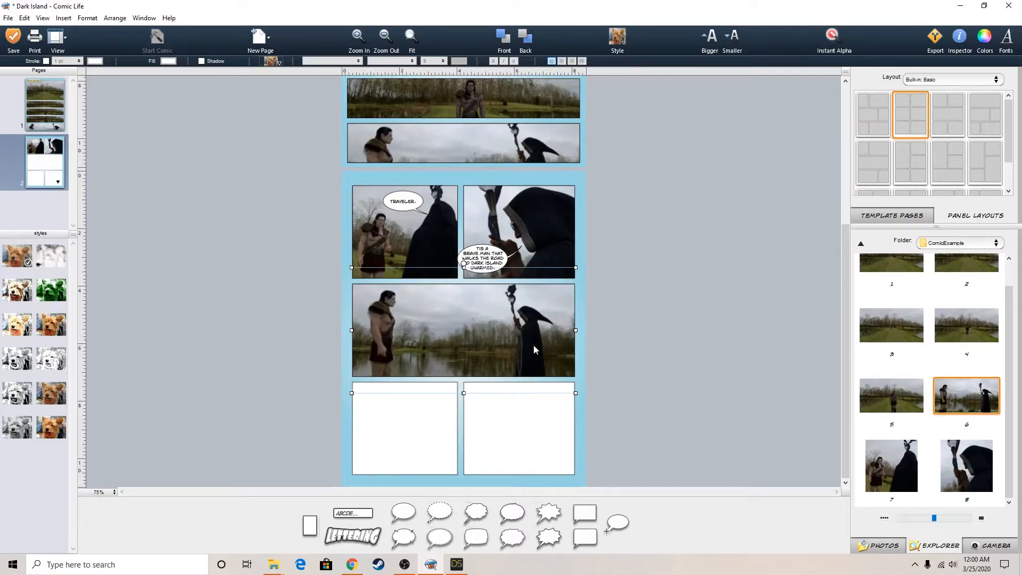
Add an oval speech balloon reading "I COME HERE WITH ONLY THESE HANDS AND A PURE HEART." to the wide middle panel
double_click(405, 512)
type("I")
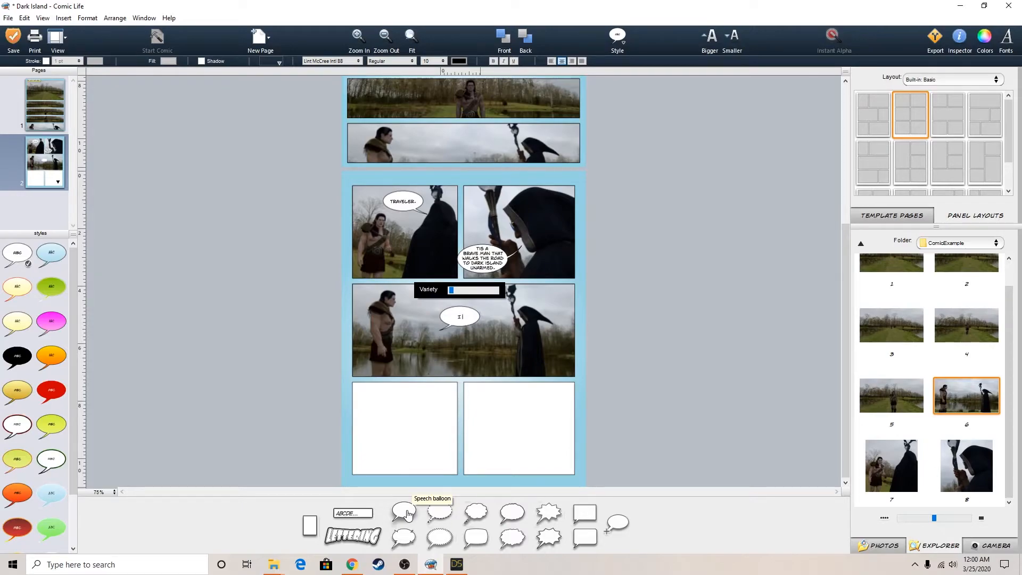
type("COME HERE WITH ONLY THESE HANDS AND A")
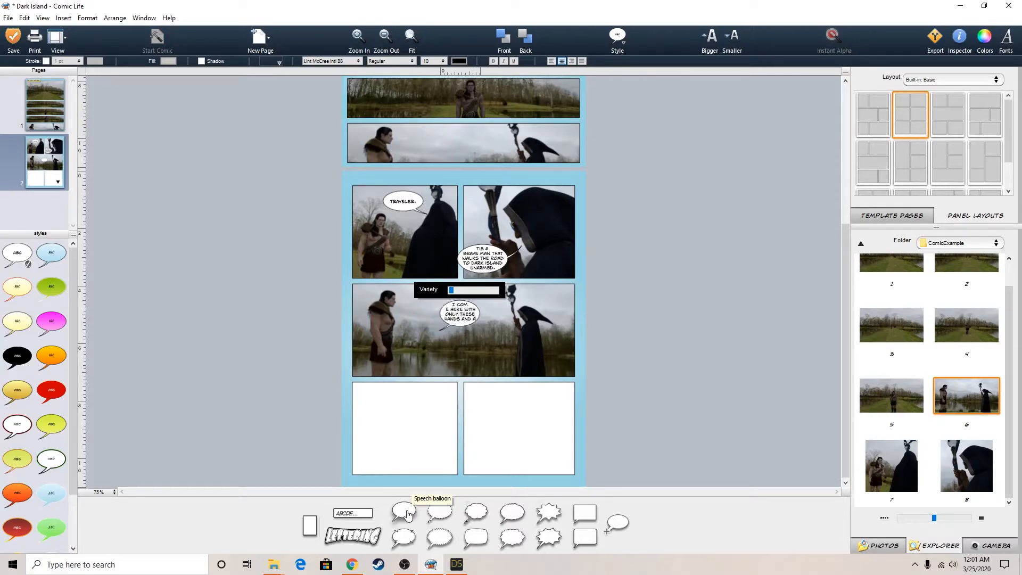
type(" PURE HEART!.")
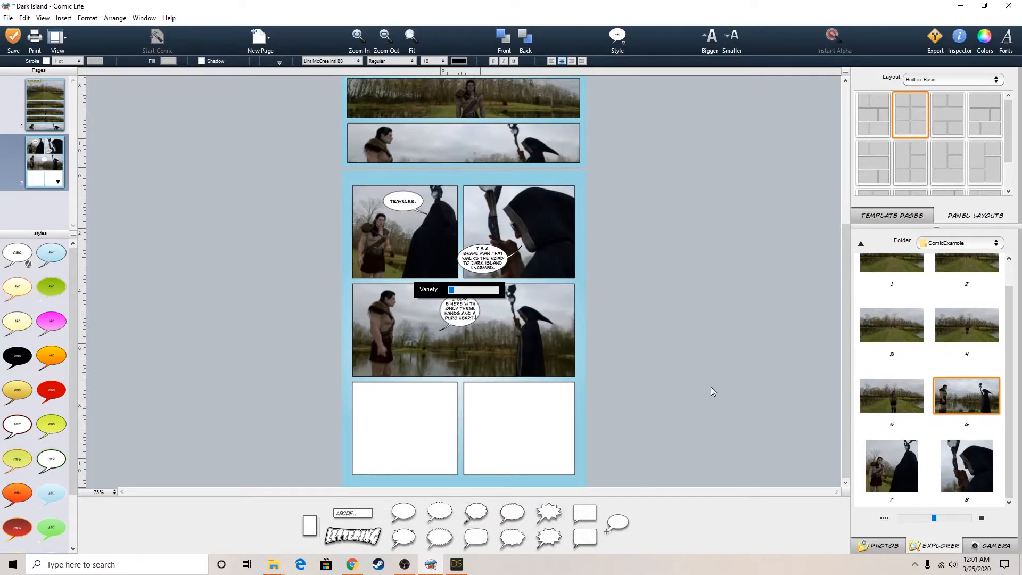
Move the "I COME HERE" balloon beside the warrior's head, widen it to fit its text and point its tail at his mouth
left_click(432, 299)
left_click(460, 313)
left_click_drag(460, 312, 442, 297)
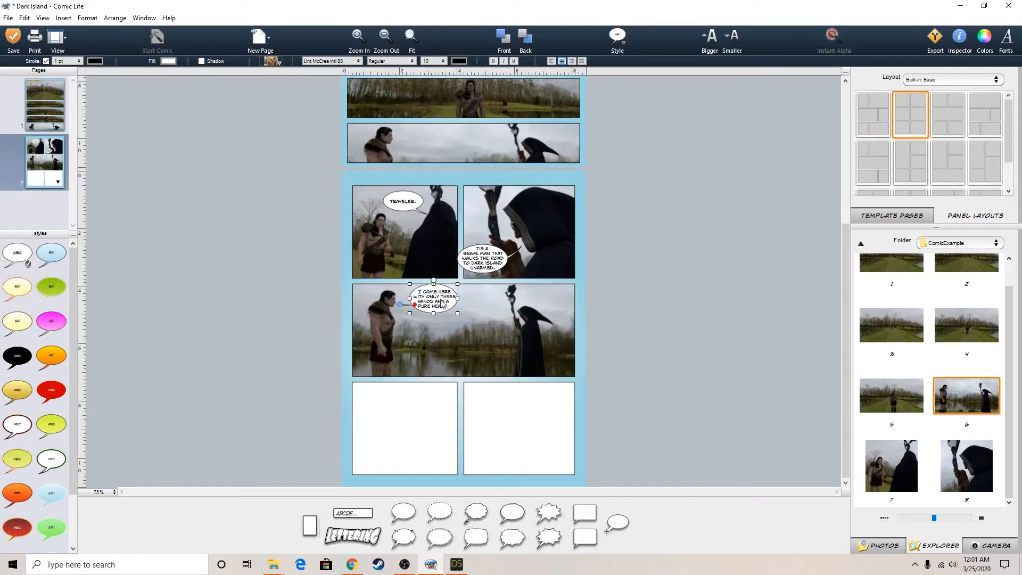
left_click(722, 337)
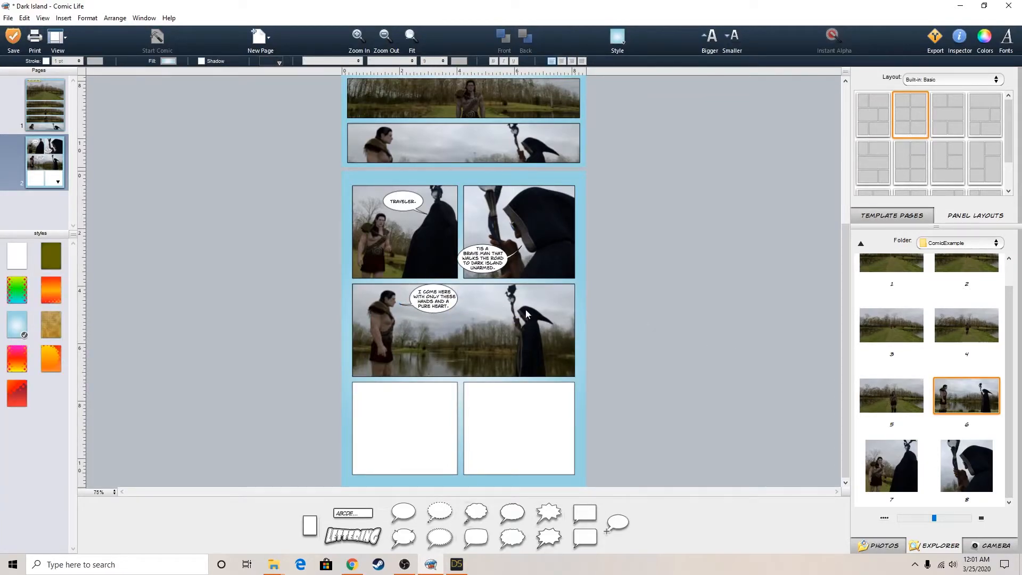
Nudge the "I COME HERE" balloon slightly upward so it overlaps the wide panel's top edge
left_click(438, 297)
double_click(438, 298)
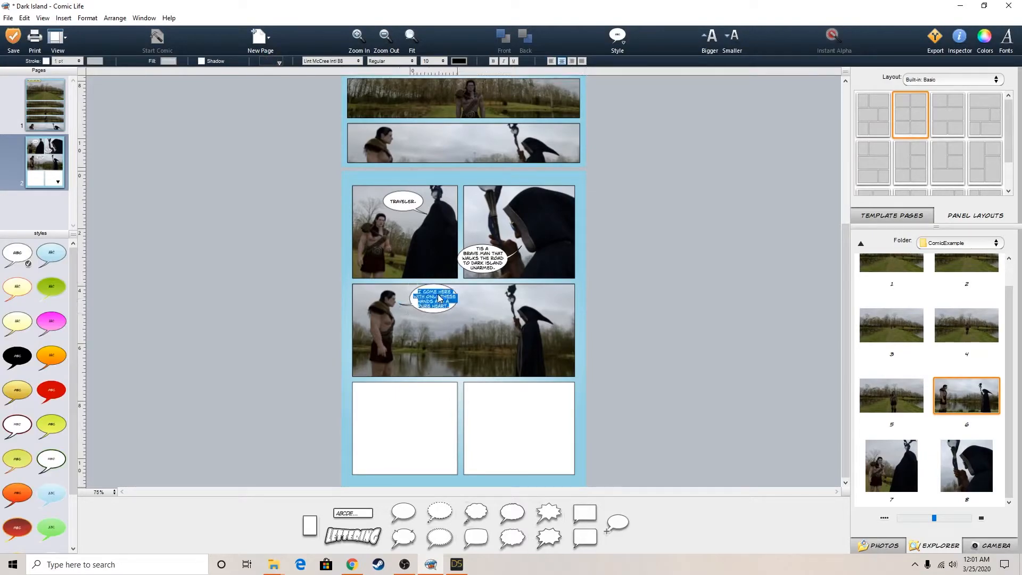
left_click(770, 307)
left_click(421, 301)
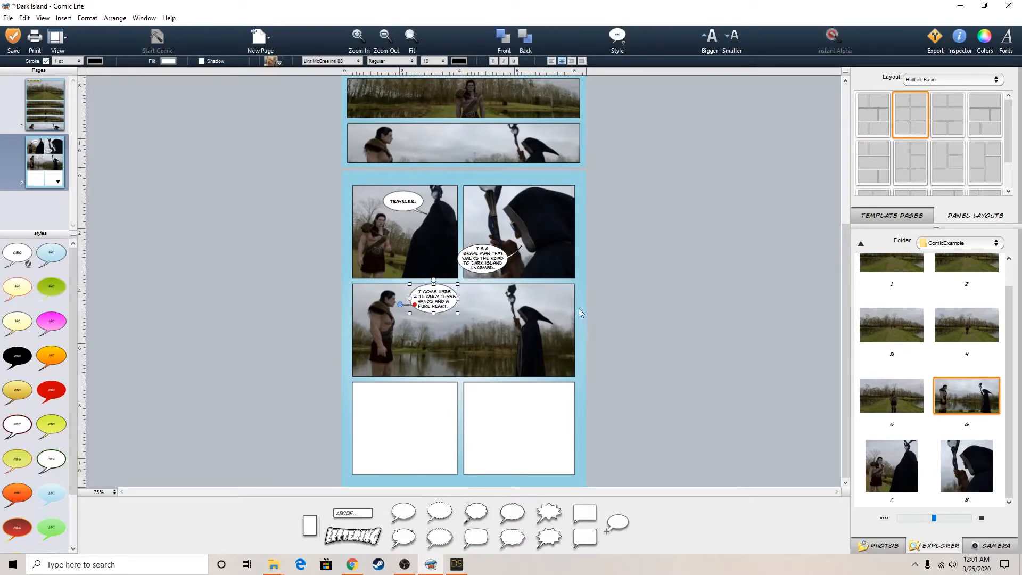
key("Up")
key("Up")
key("Up")
key("Up")
key("Up")
key("Up")
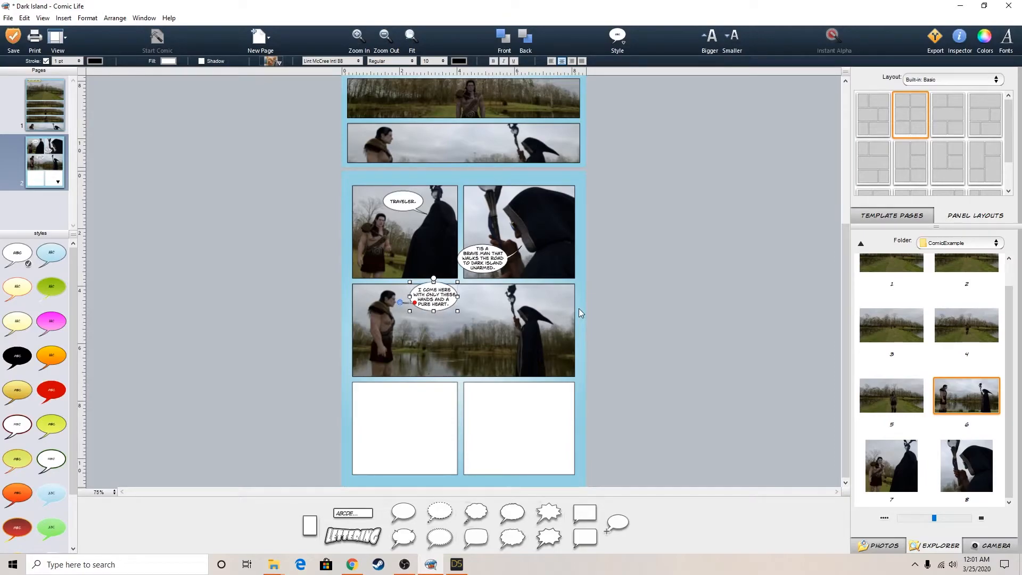
key("Down")
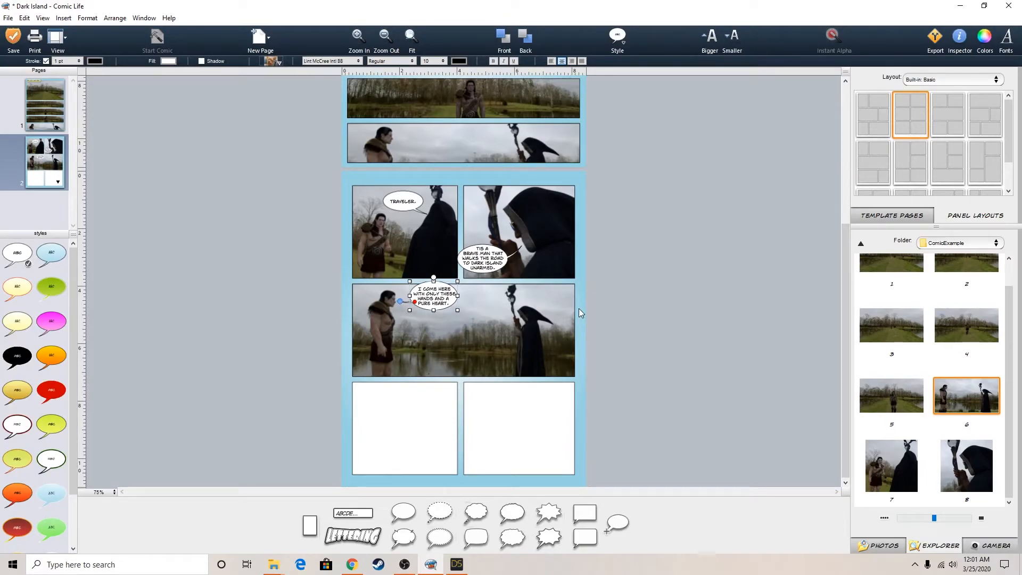
Fine-tune the tail of the "I COME HERE" balloon, adjusting its tip near the warrior's mouth and its curve slightly
left_click(651, 289)
left_click(438, 301)
left_click_drag(399, 302, 400, 304)
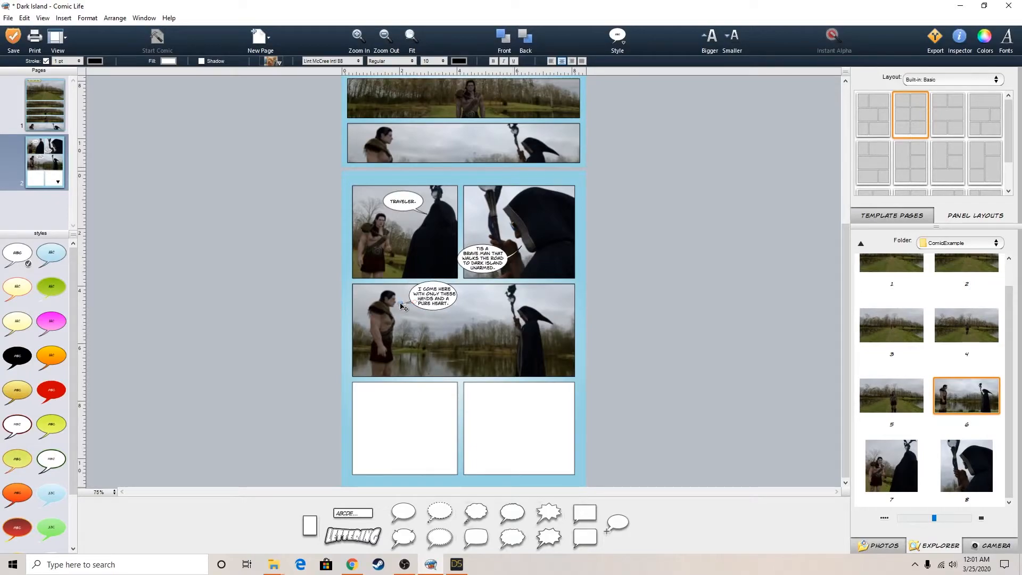
left_click(717, 291)
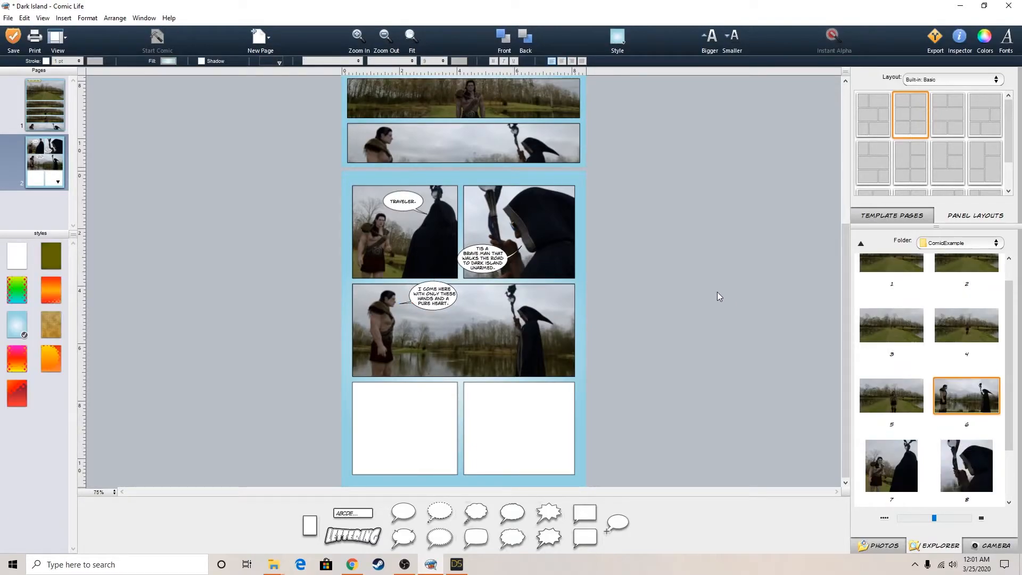
left_click(432, 299)
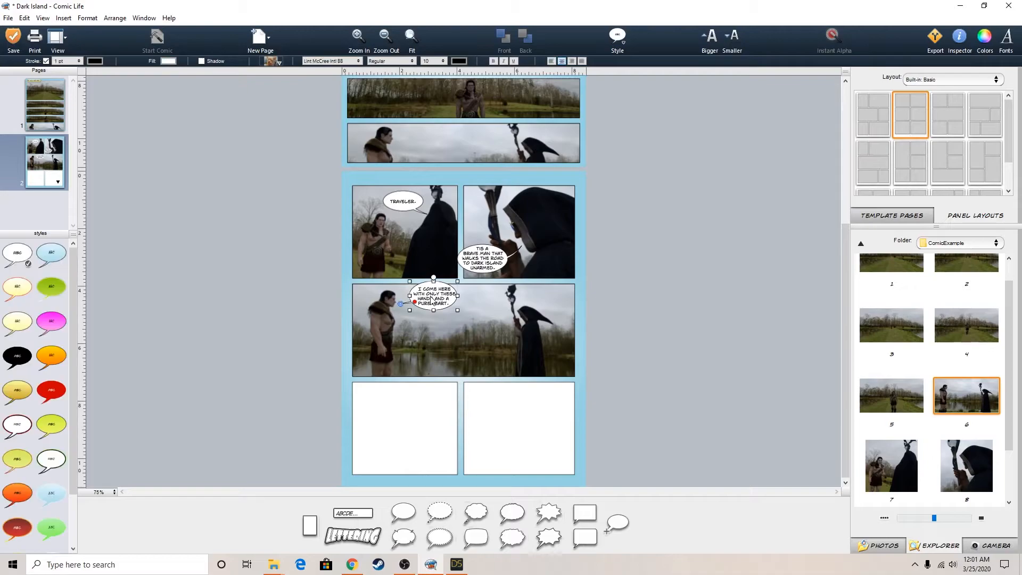
left_click(690, 295)
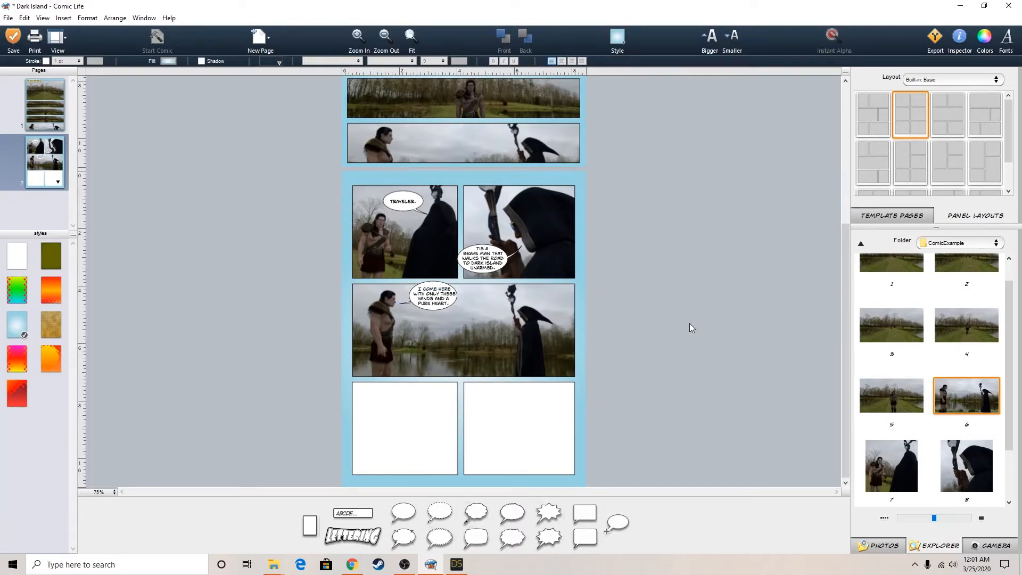
left_click(428, 293)
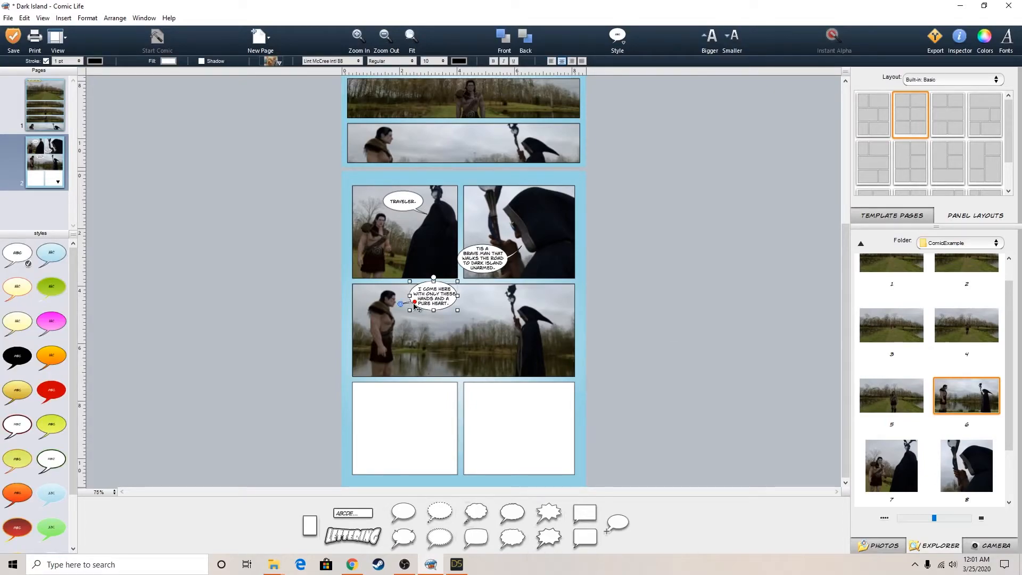
left_click_drag(414, 302, 414, 303)
left_click(651, 328)
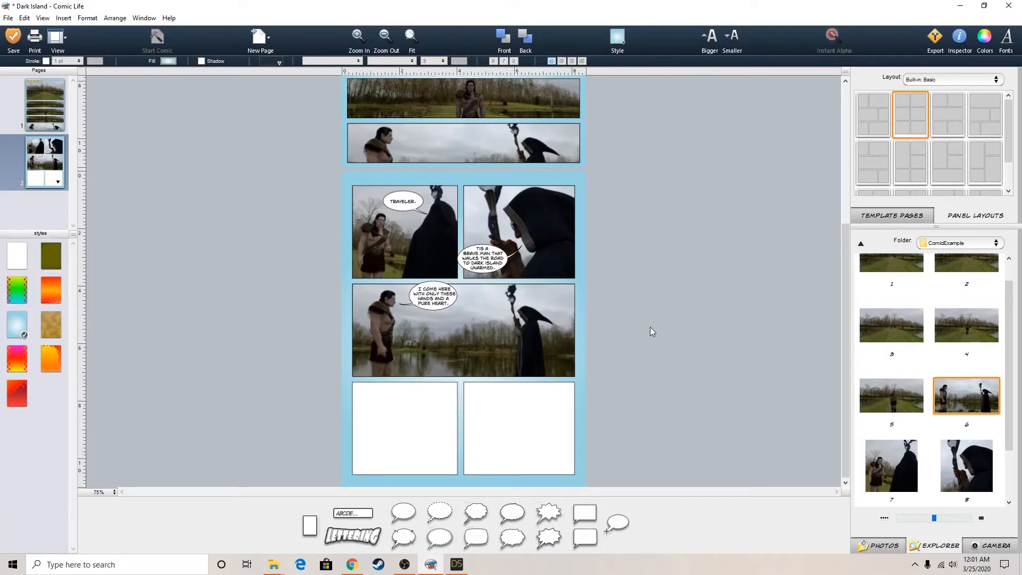
Nudge the "I COME HERE" balloon slightly up and toward the warrior in the wide middle panel
left_click(433, 299)
left_click_drag(432, 299, 431, 296)
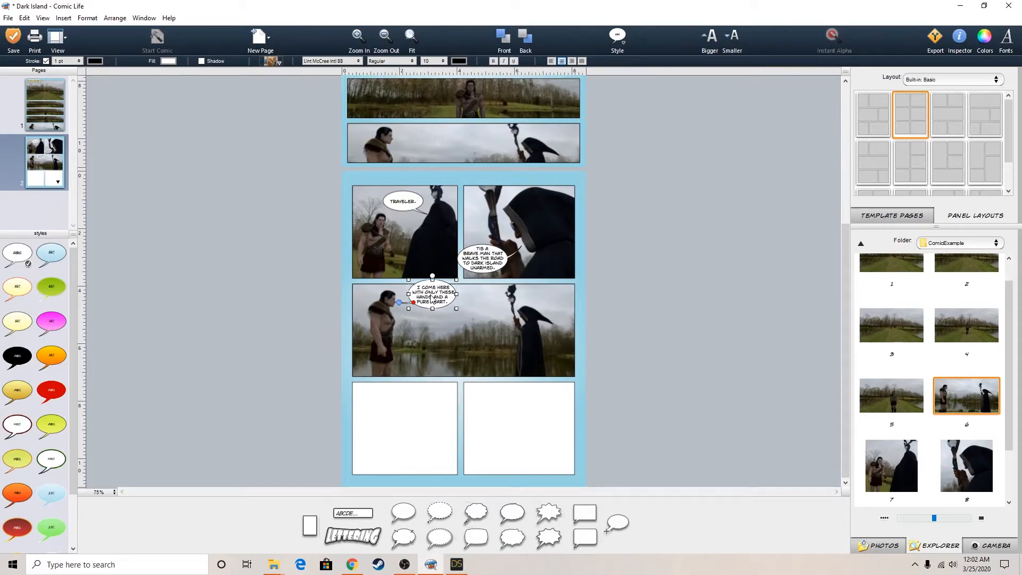
left_click(640, 332)
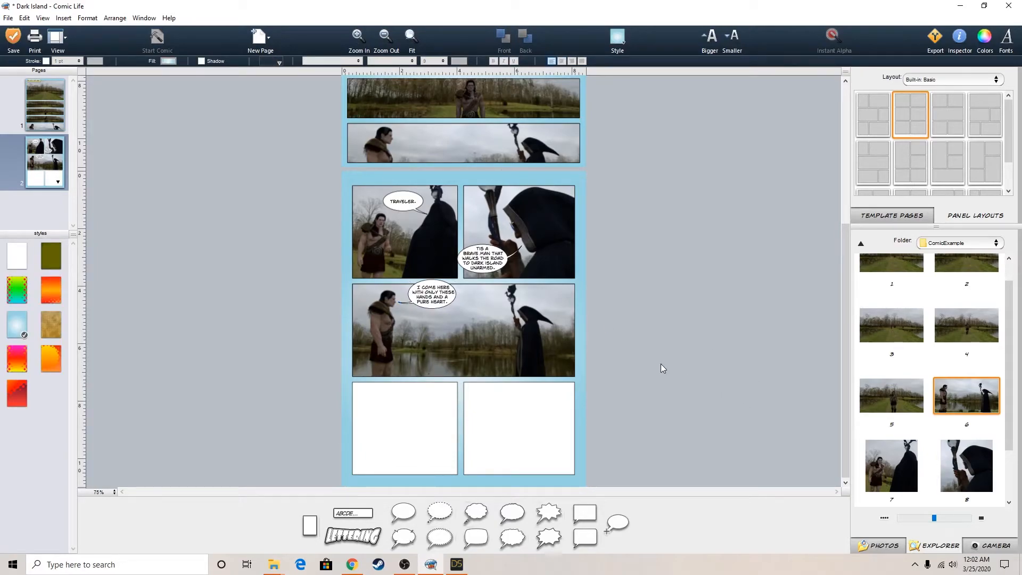
Try the black balloon style on all three of page two's speech balloons
left_click(485, 246)
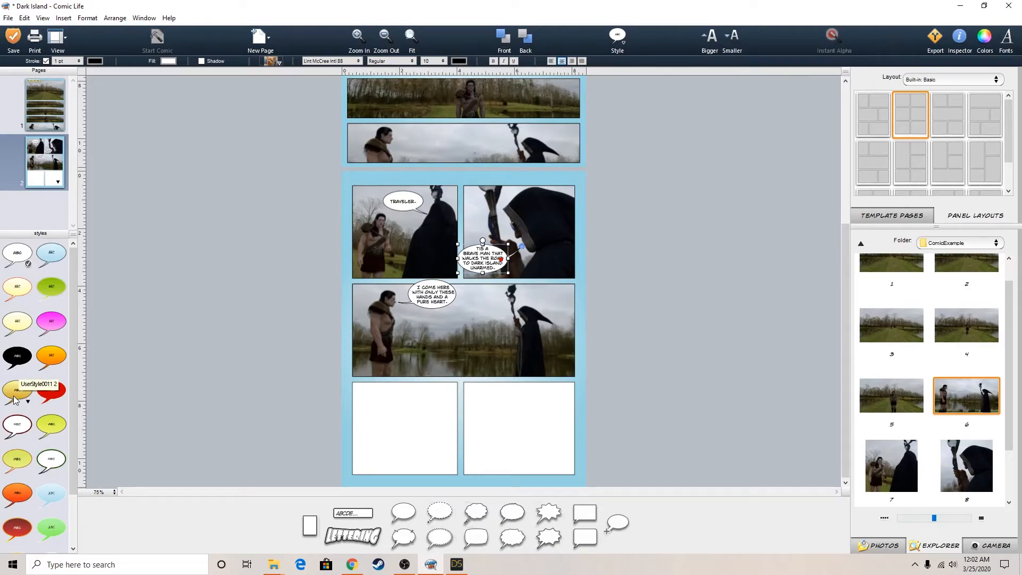
left_click(20, 357)
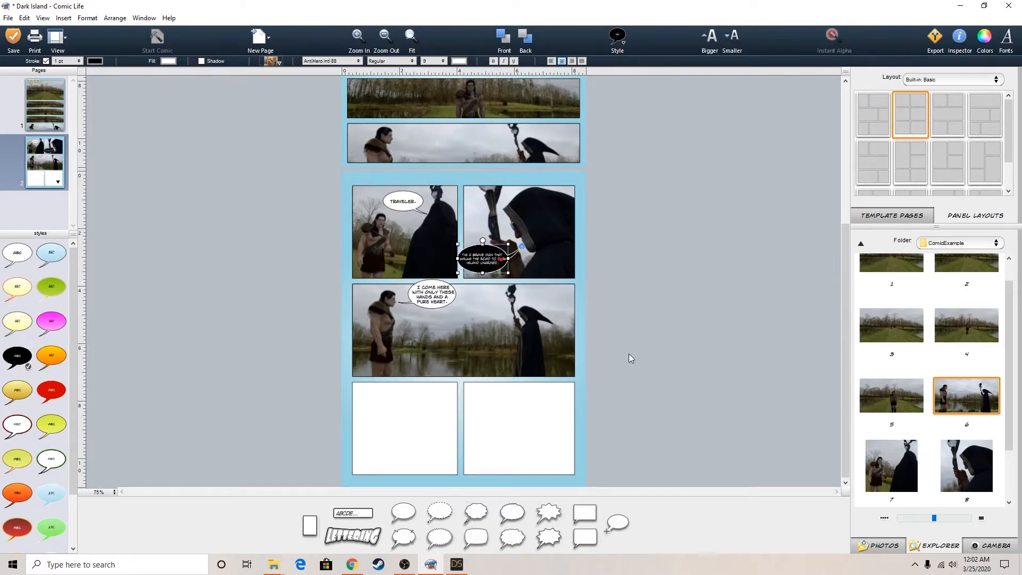
scroll(631, 360, "up", 5)
scroll(634, 358, "up", 2)
scroll(633, 357, "down", 3)
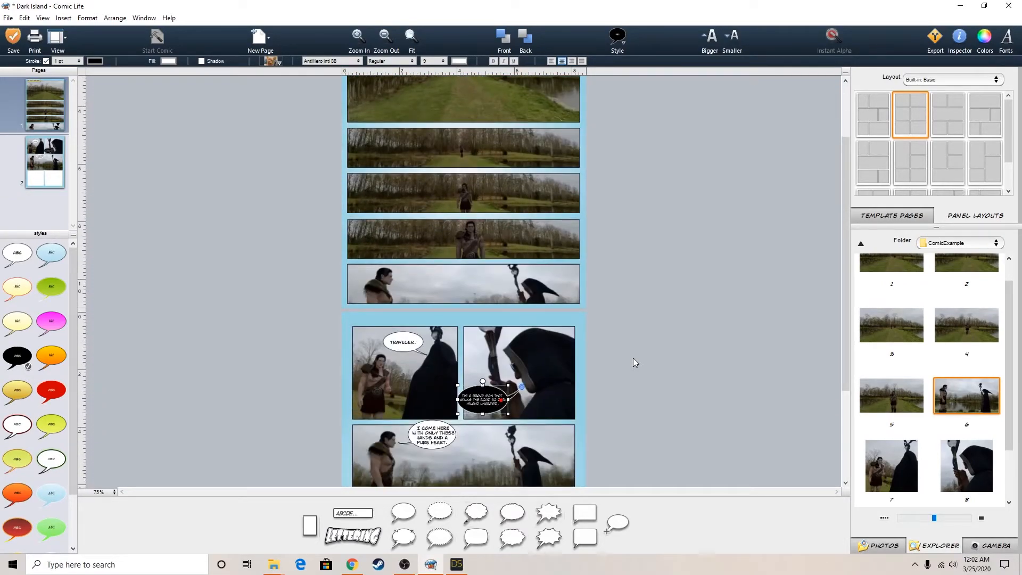
scroll(634, 358, "down", 2)
left_click(403, 306)
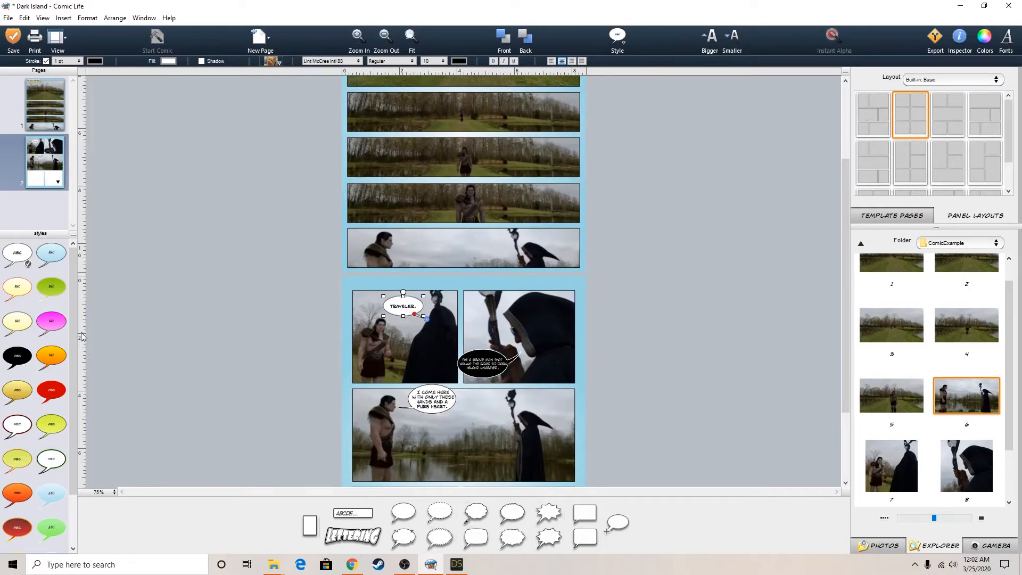
left_click(24, 353)
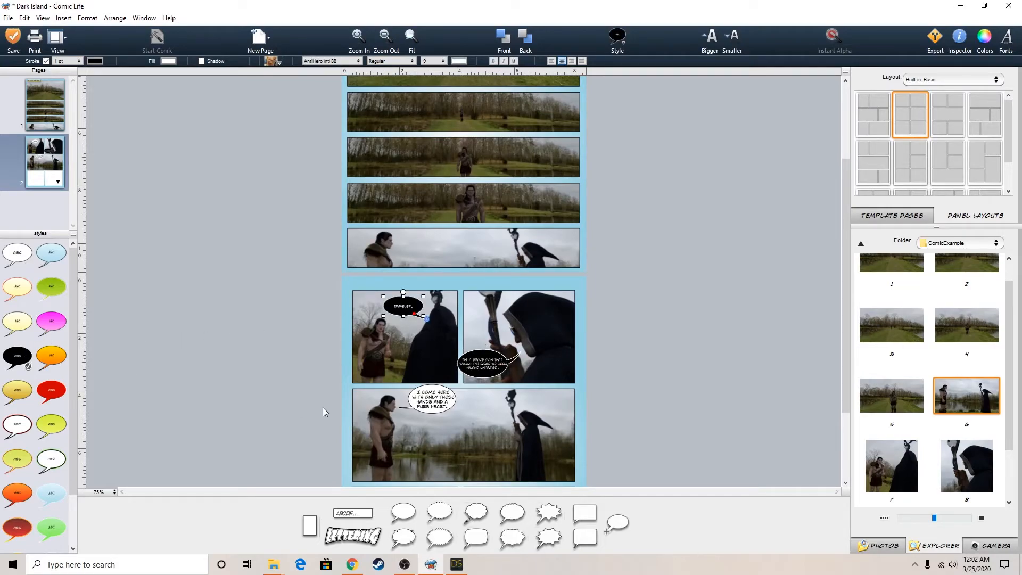
left_click(441, 405)
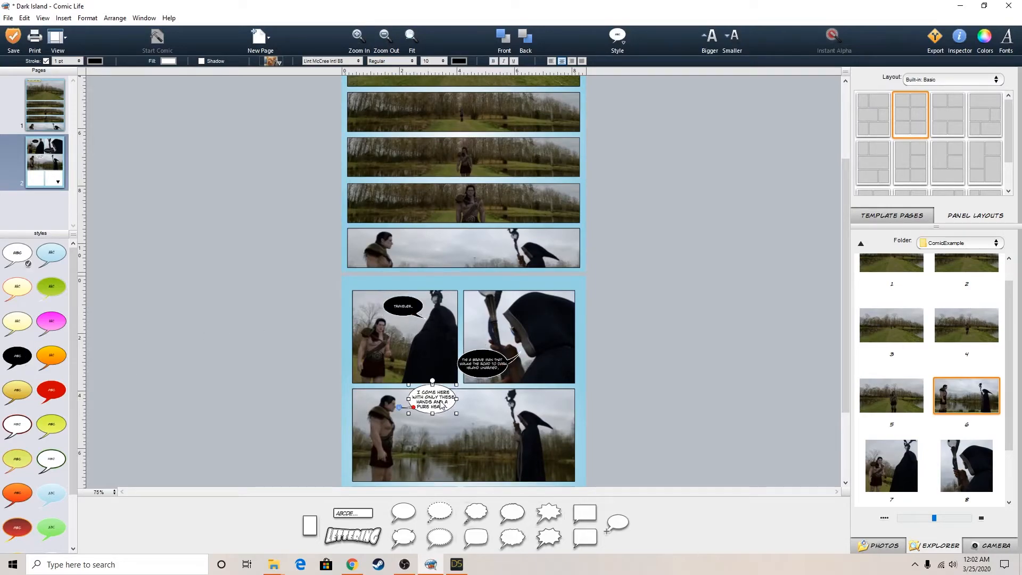
left_click(17, 355)
left_click(653, 377)
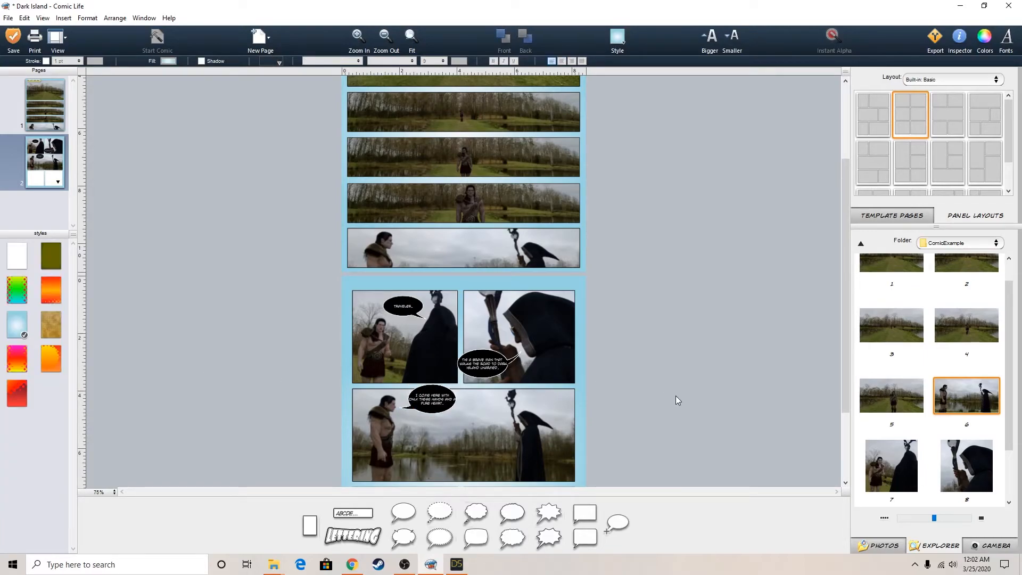
Try the light blue gradient balloon style on all three of page two's speech balloons
scroll(675, 395, "down", 3)
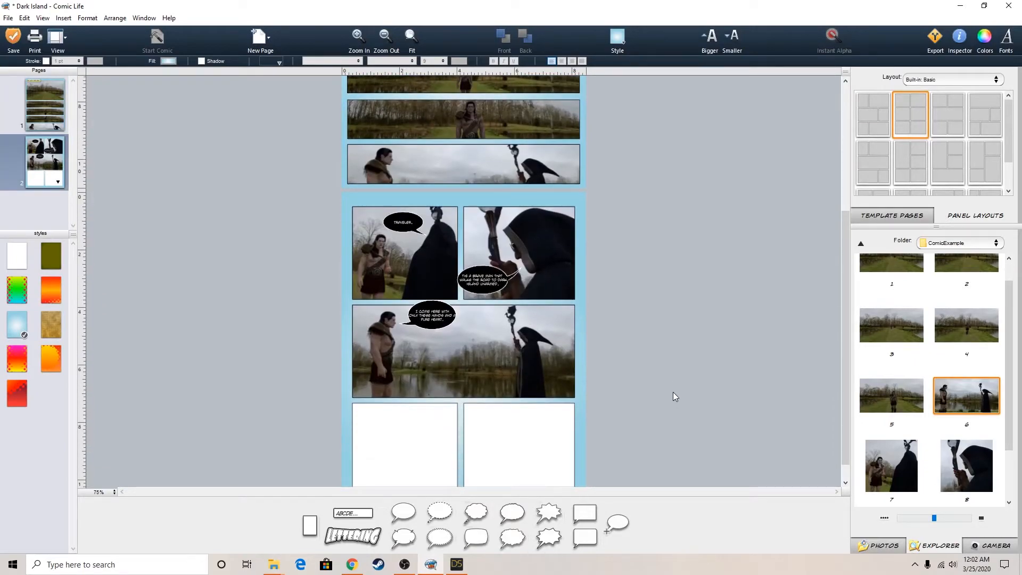
scroll(675, 397, "up", 2)
scroll(673, 393, "down", 1)
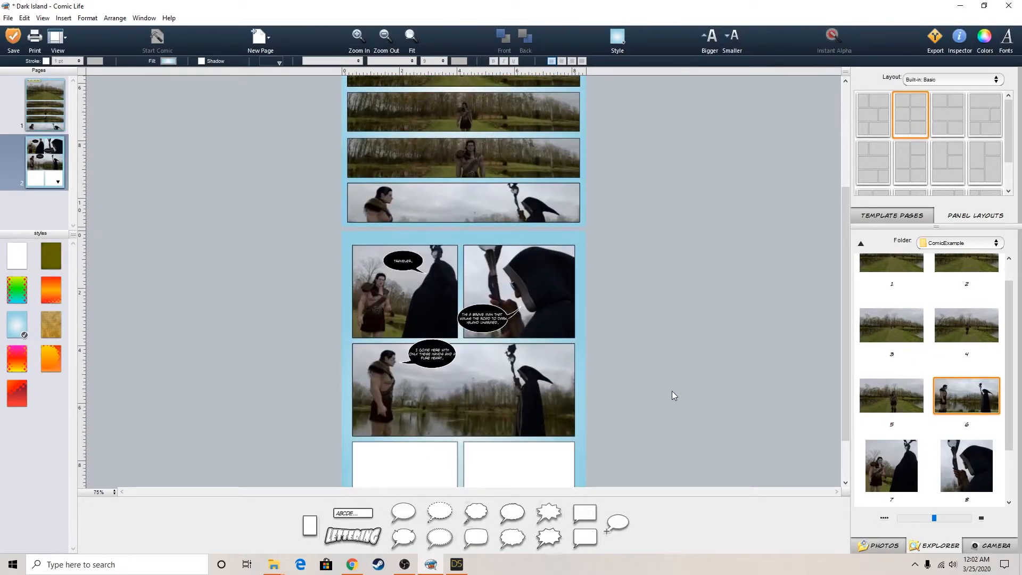
left_click(414, 258)
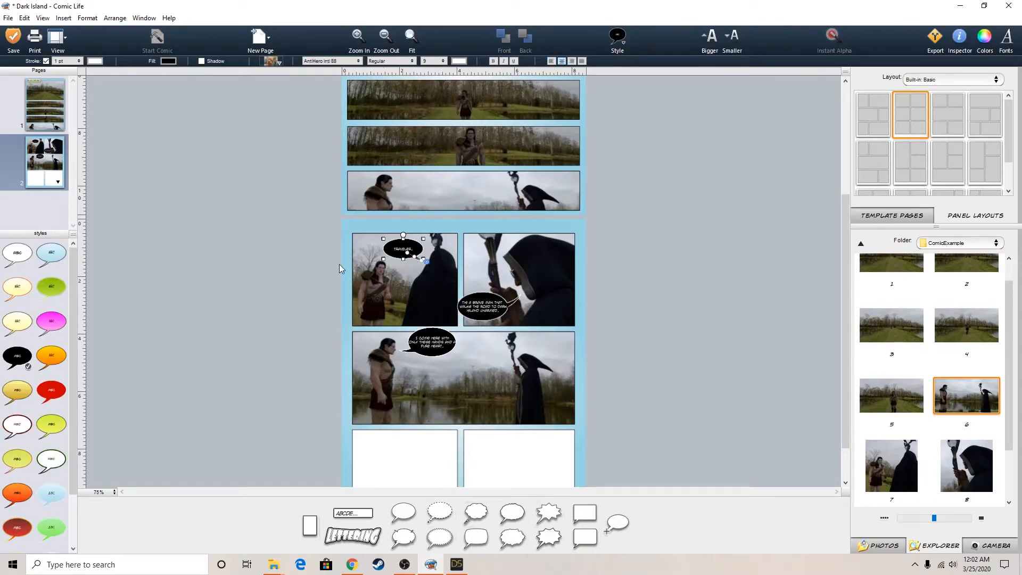
left_click(49, 255)
left_click(476, 309)
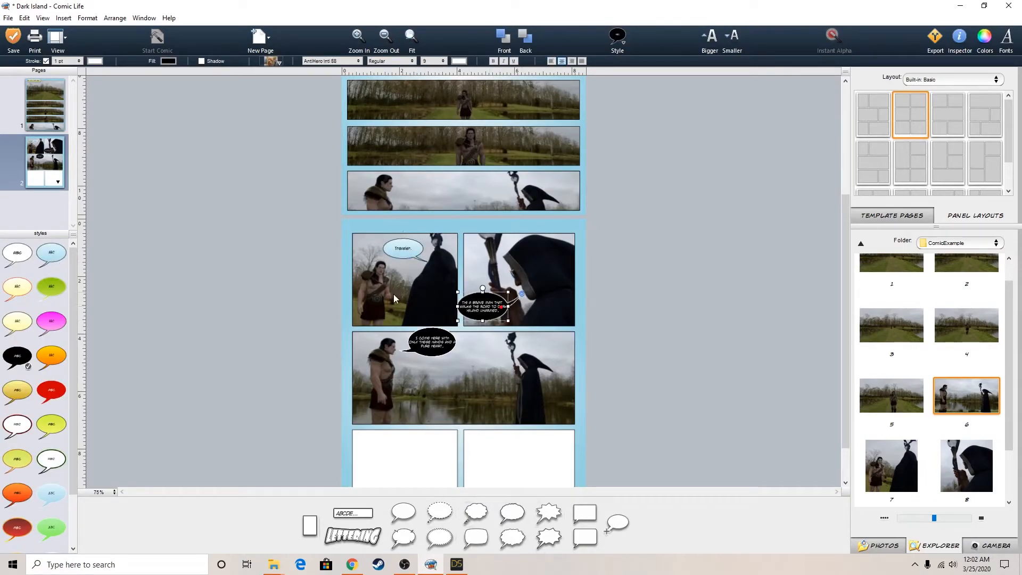
left_click(60, 252)
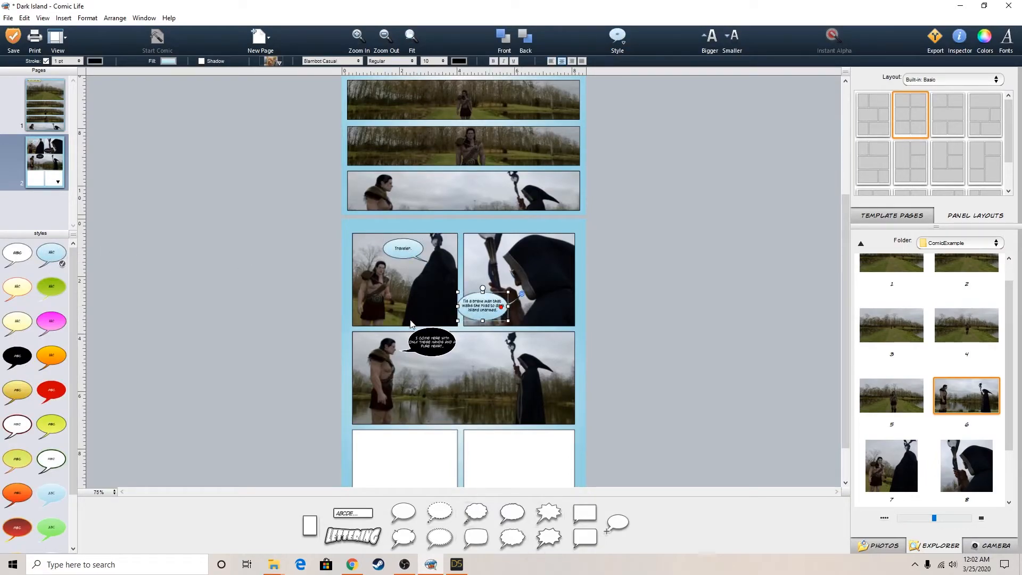
left_click(429, 343)
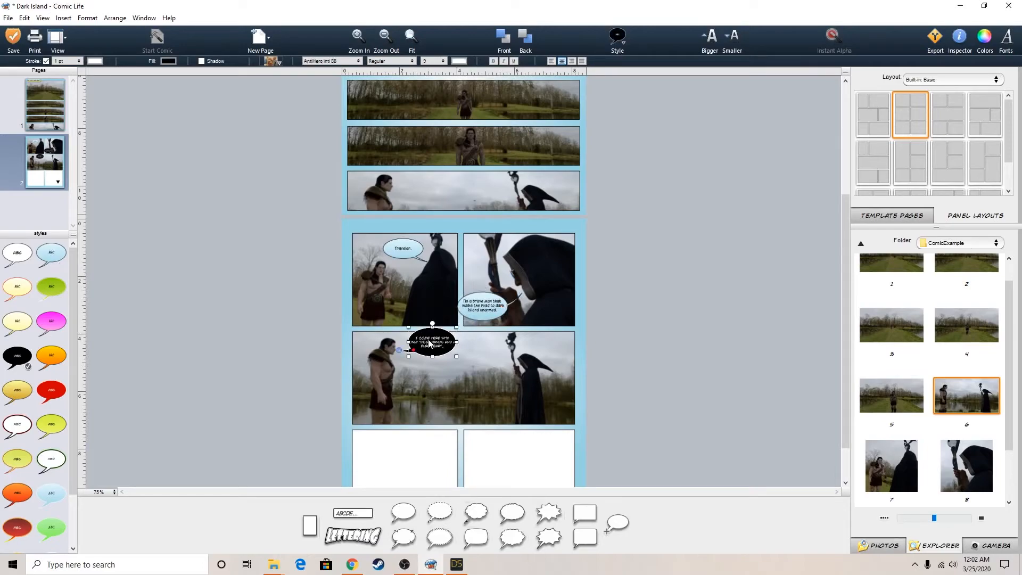
left_click(53, 255)
left_click(672, 361)
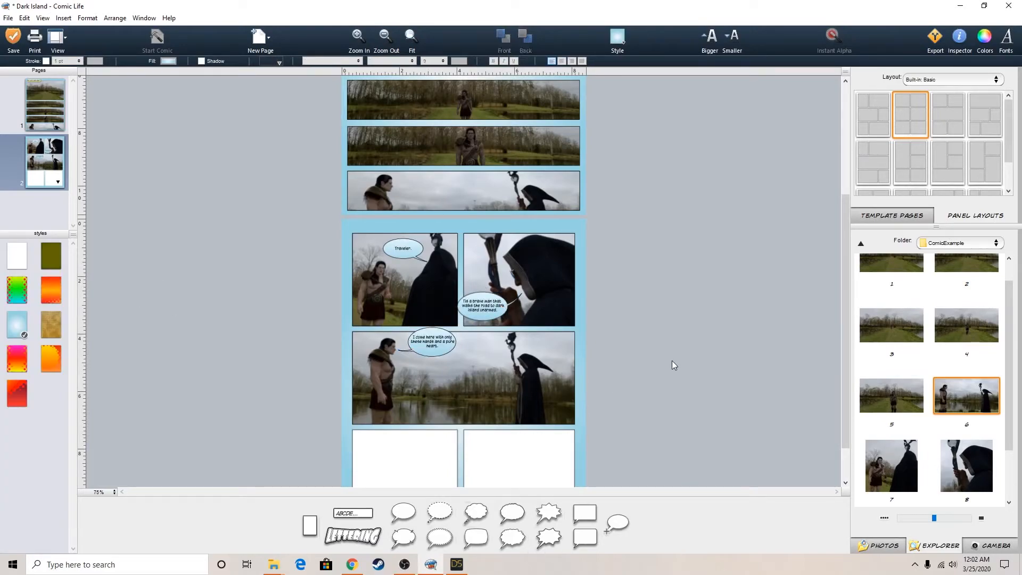
Restore the plain white balloon style on the "I COME HERE", "TIS A BRAVE MAN" and "TRAVELER" balloons
left_click(441, 347)
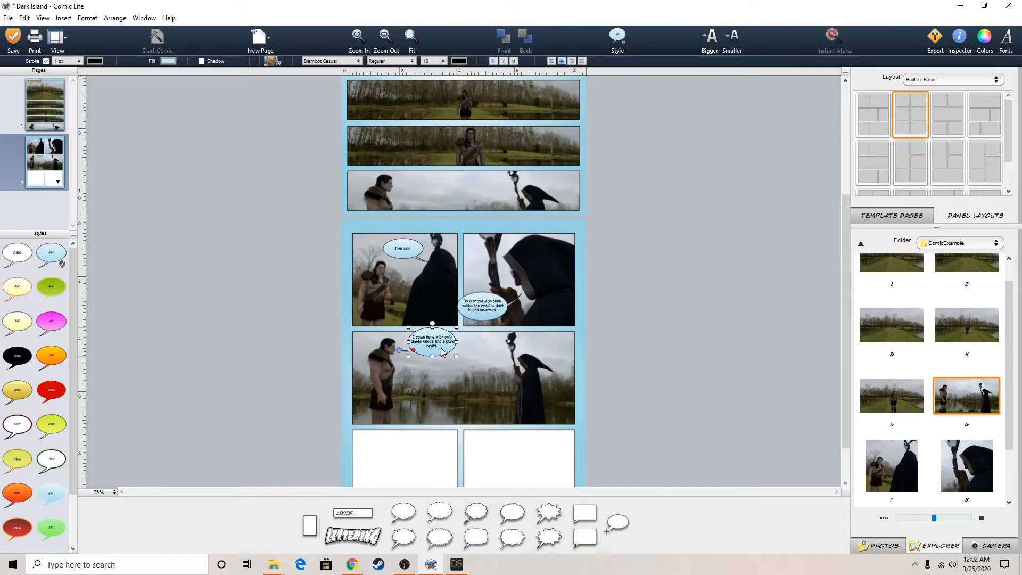
left_click(50, 458)
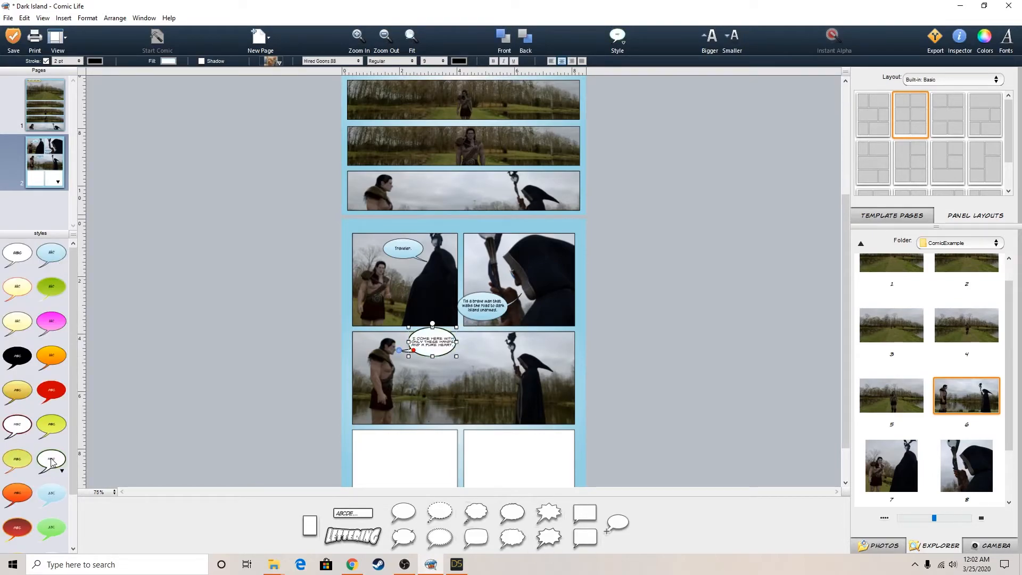
left_click(16, 254)
left_click(494, 307)
left_click(21, 255)
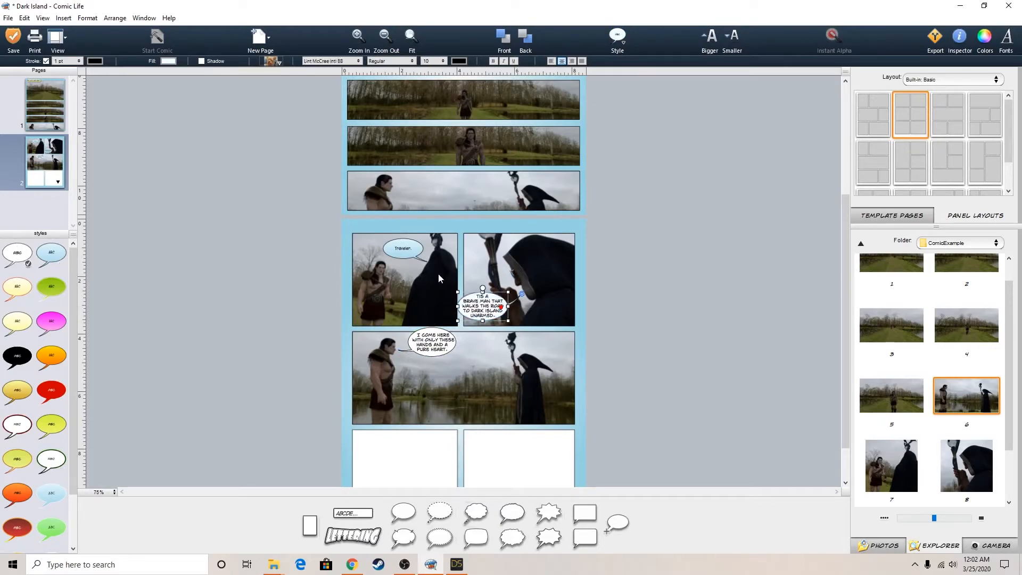
left_click(403, 252)
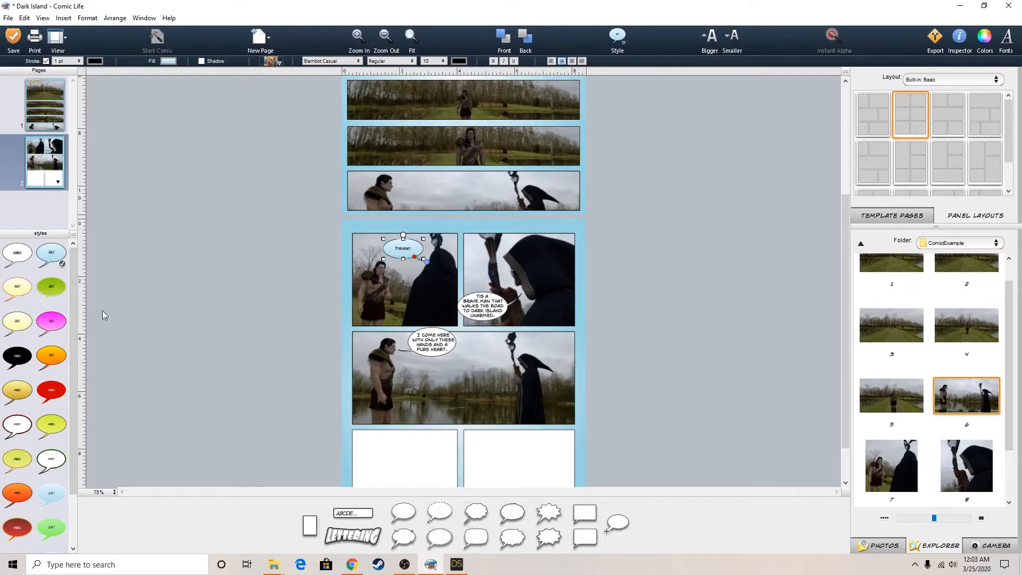
left_click(19, 253)
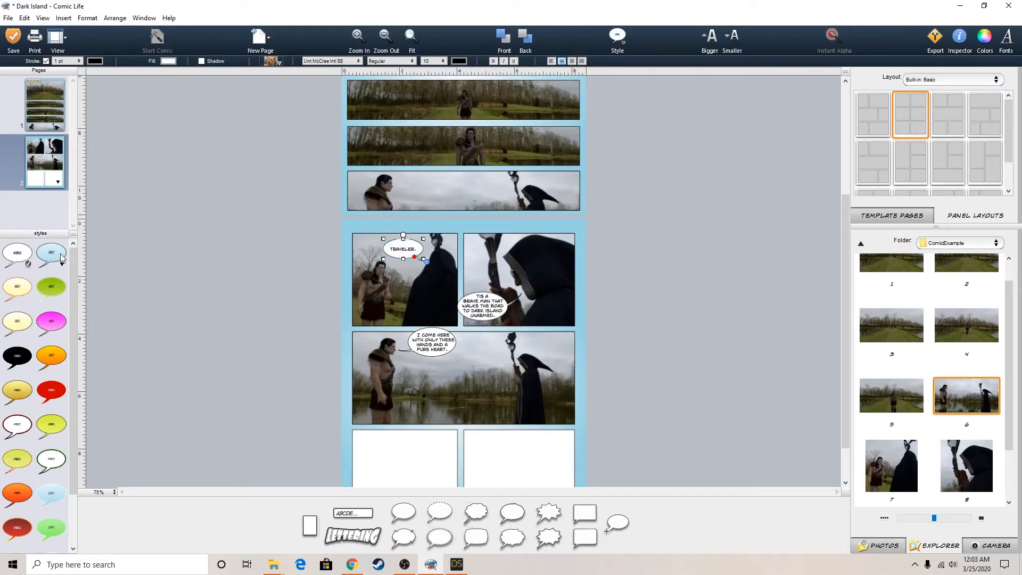
left_click(762, 345)
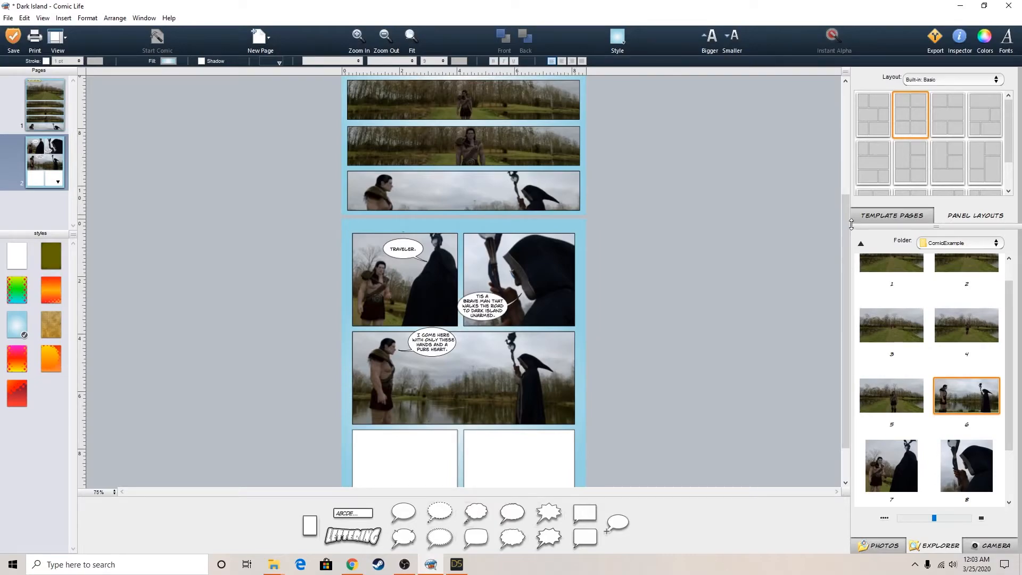
Reduce the text size of page one's "the road to dark island" caption and narrow its box to fit the text
scroll(777, 216, "up", 1)
scroll(777, 216, "up", 4)
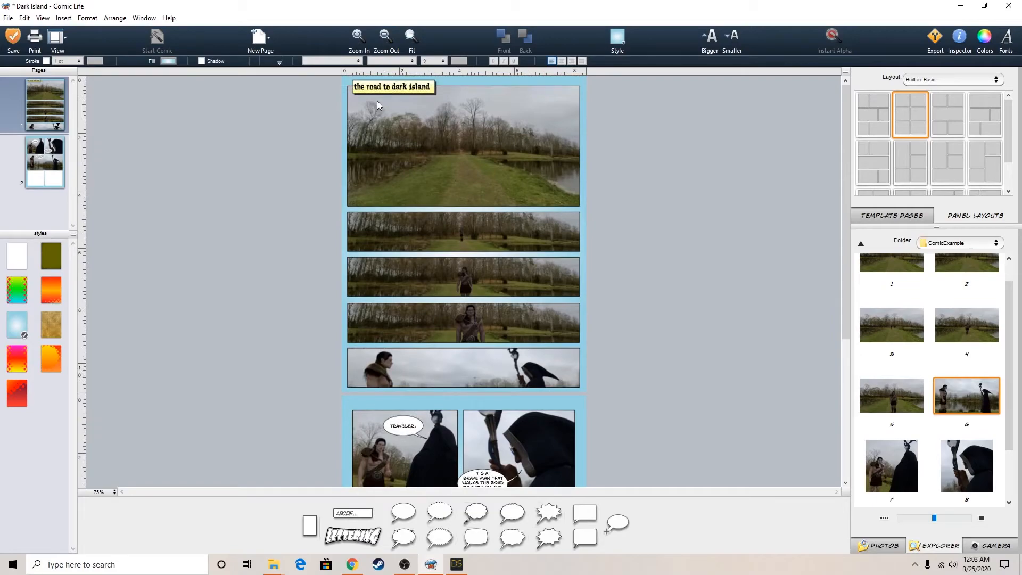
left_click(378, 88)
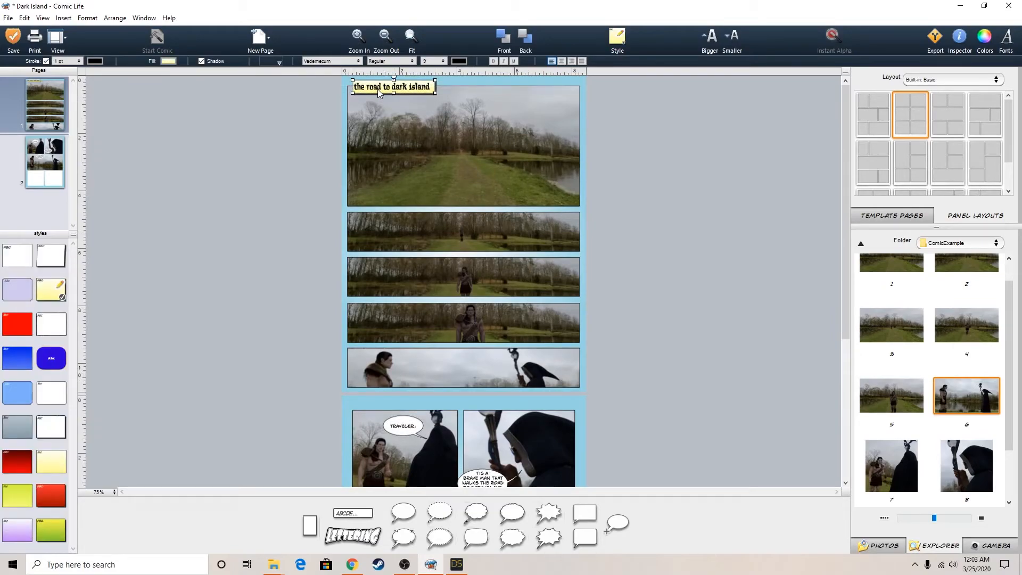
left_click(746, 193)
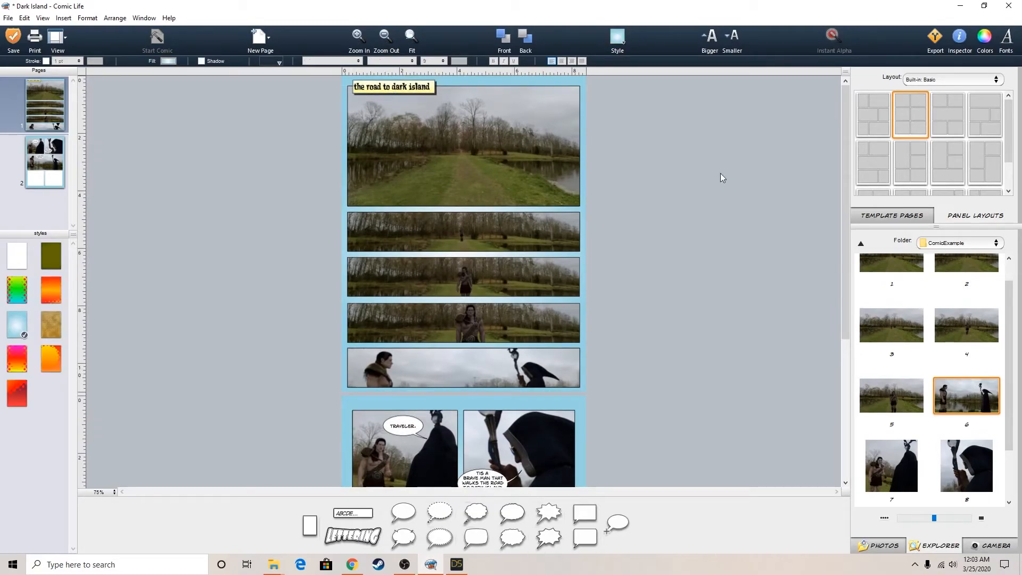
left_click(410, 88)
left_click(732, 36)
left_click(733, 36)
left_click(733, 36)
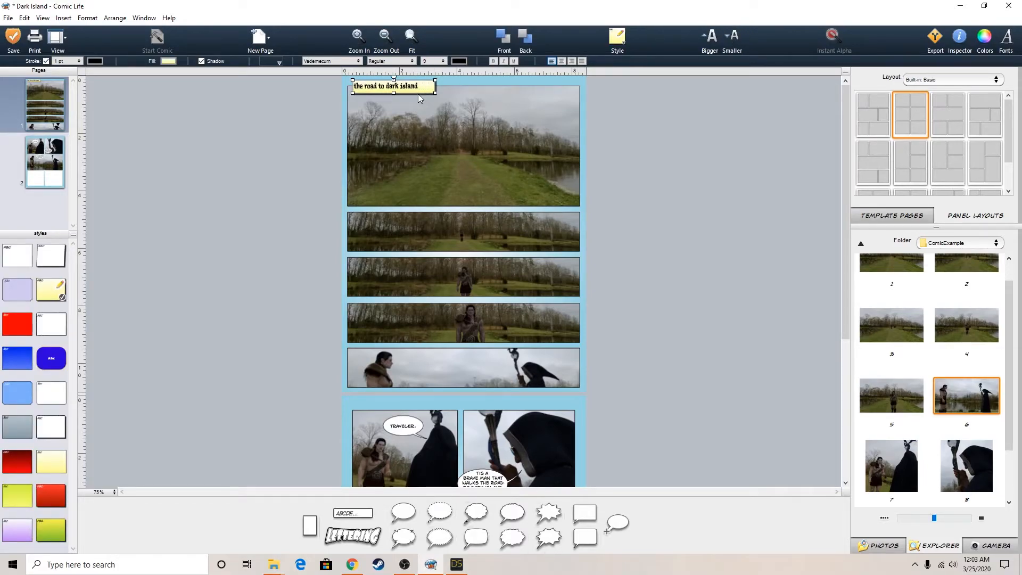
left_click_drag(433, 91, 423, 92)
left_click(645, 130)
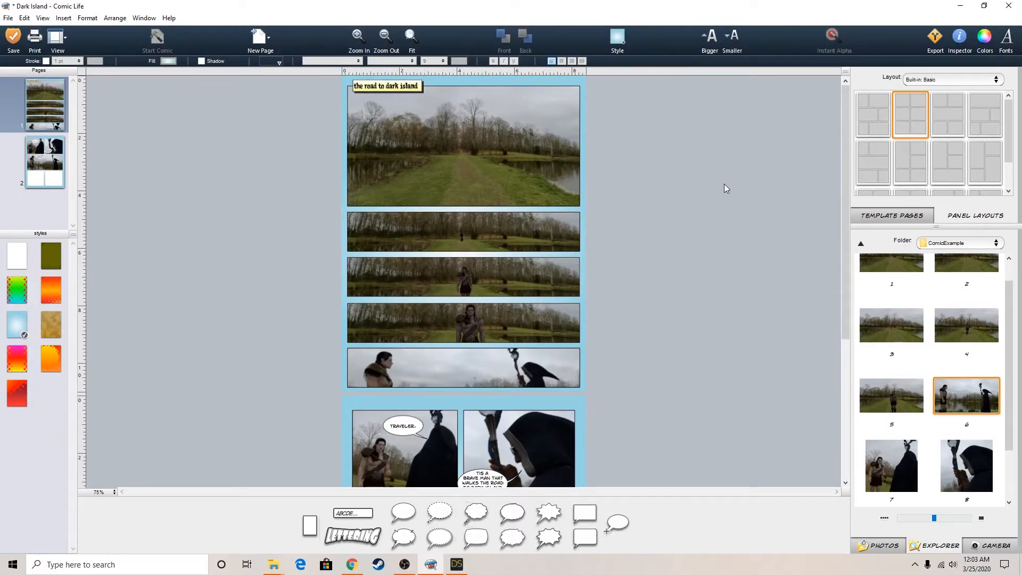
scroll(714, 269, "down", 4)
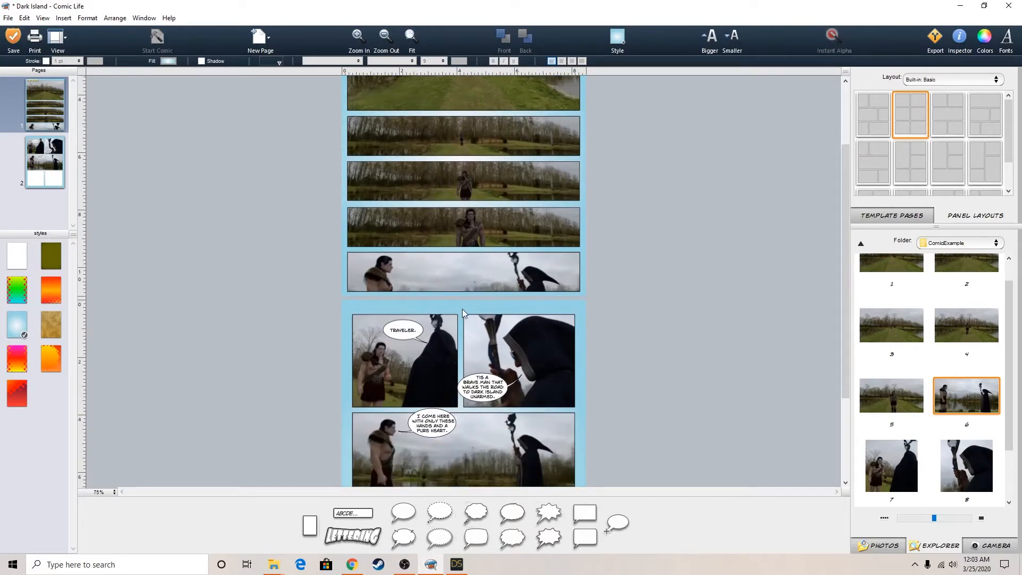
scroll(378, 317, "down", 3)
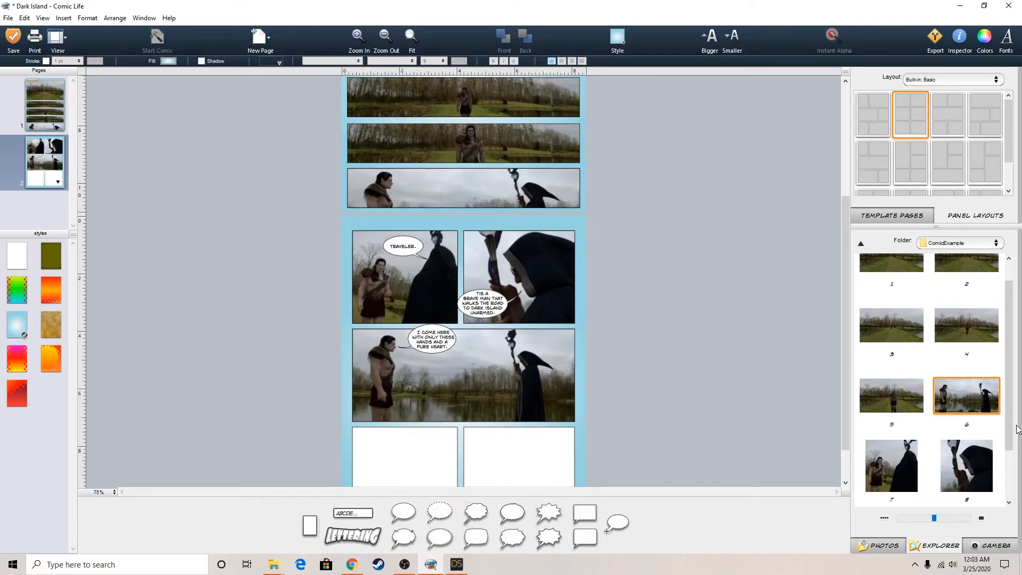
Place image 9 from the ComicExample folder into the first empty panel of page two's last row
left_click_drag(1014, 431, 1013, 489)
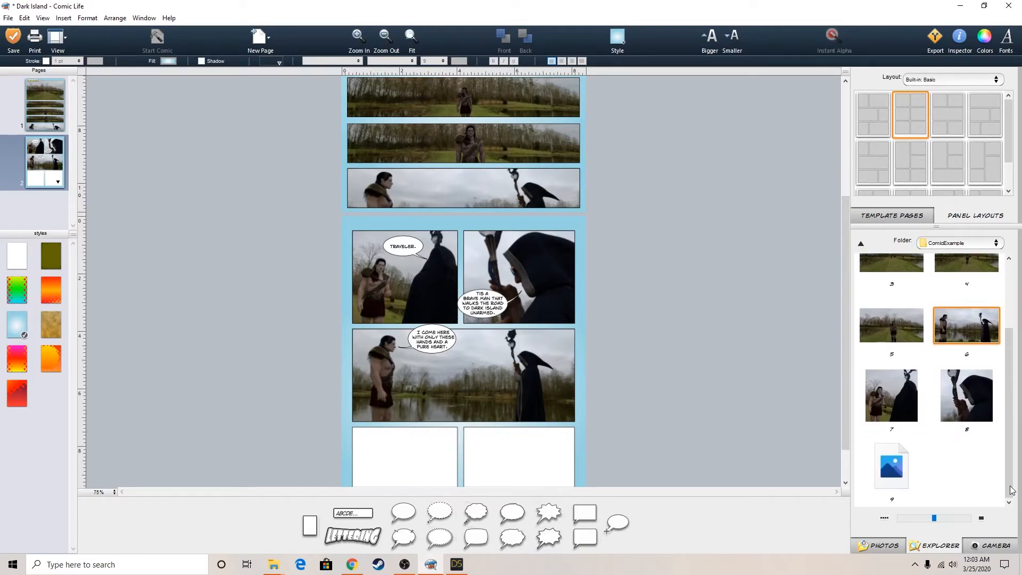
left_click_drag(843, 317, 845, 381)
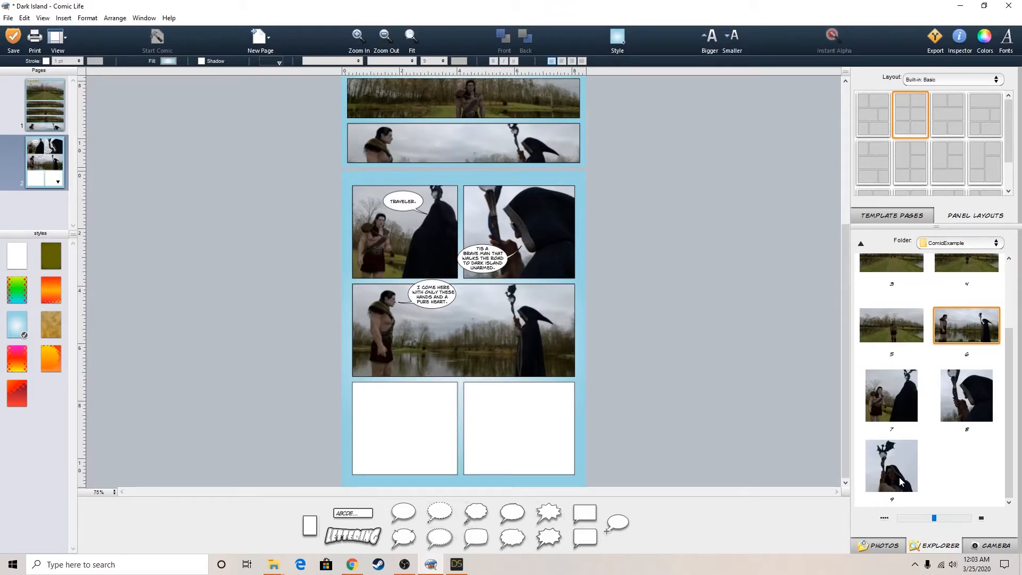
left_click_drag(899, 469, 414, 429)
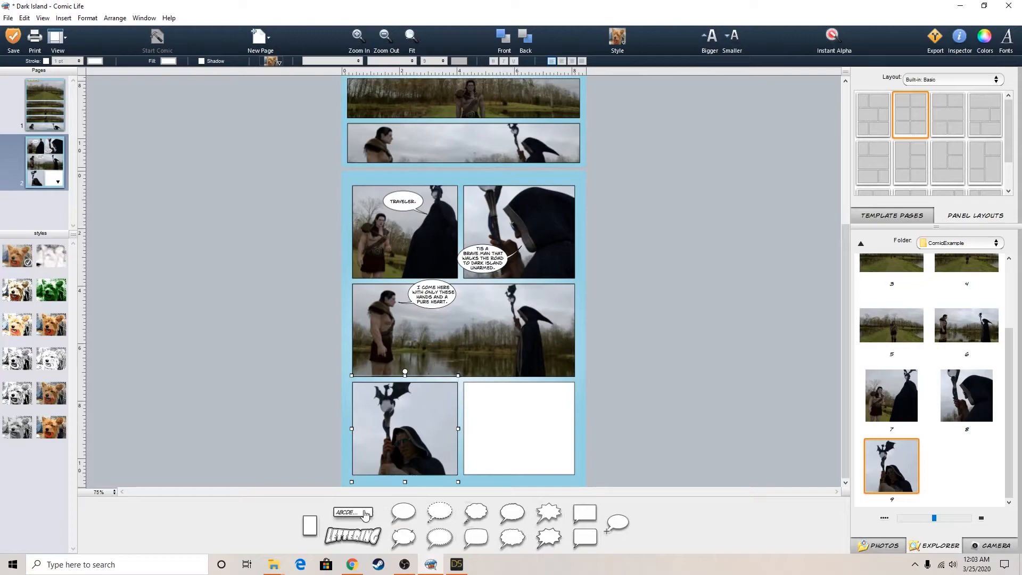
Add a speech balloon reading "PURITY..." beside the hooded wizard in page two's last filled panel
left_click_drag(406, 530, 439, 420)
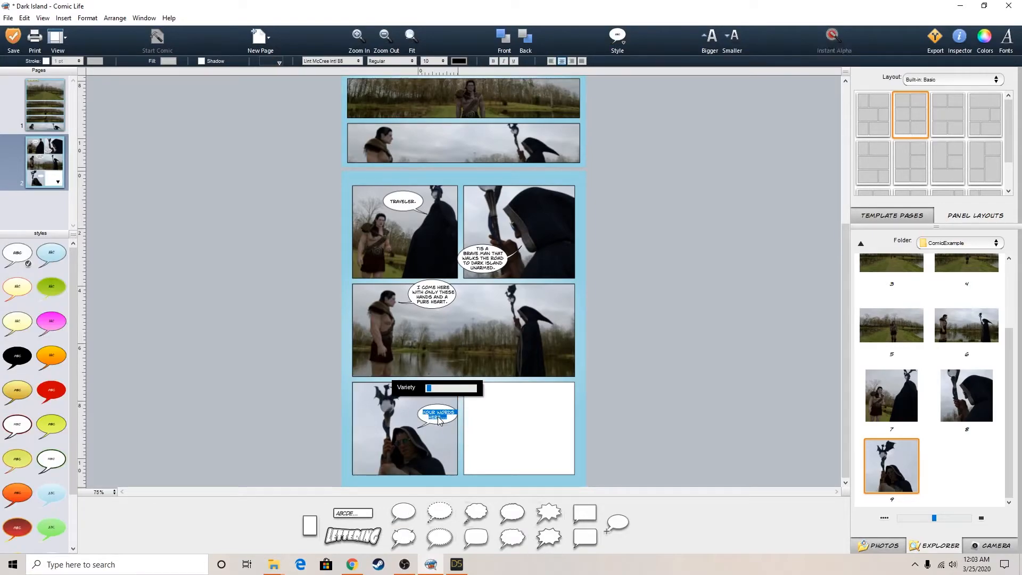
type("PURITY!...")
left_click(537, 393)
Move the "PURITY..." balloon slightly lower and aim its tail at the hooded wizard's face
left_click(438, 417)
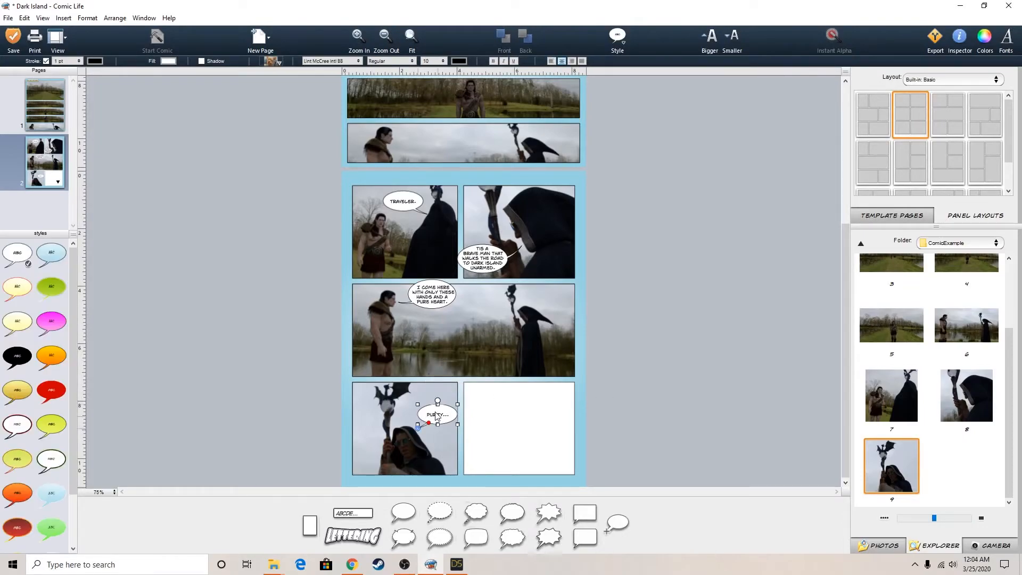
left_click_drag(438, 416, 438, 421)
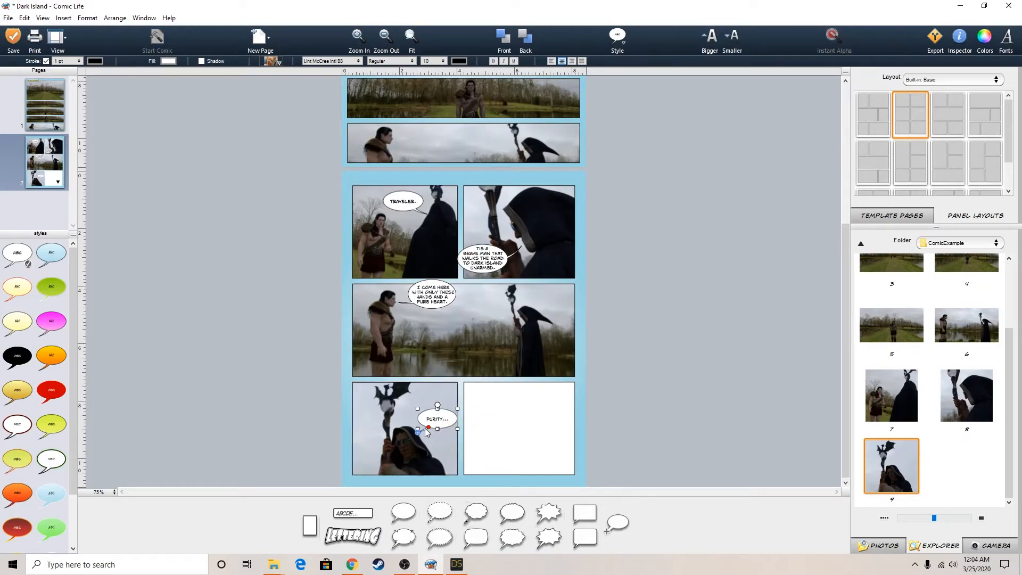
left_click(429, 427)
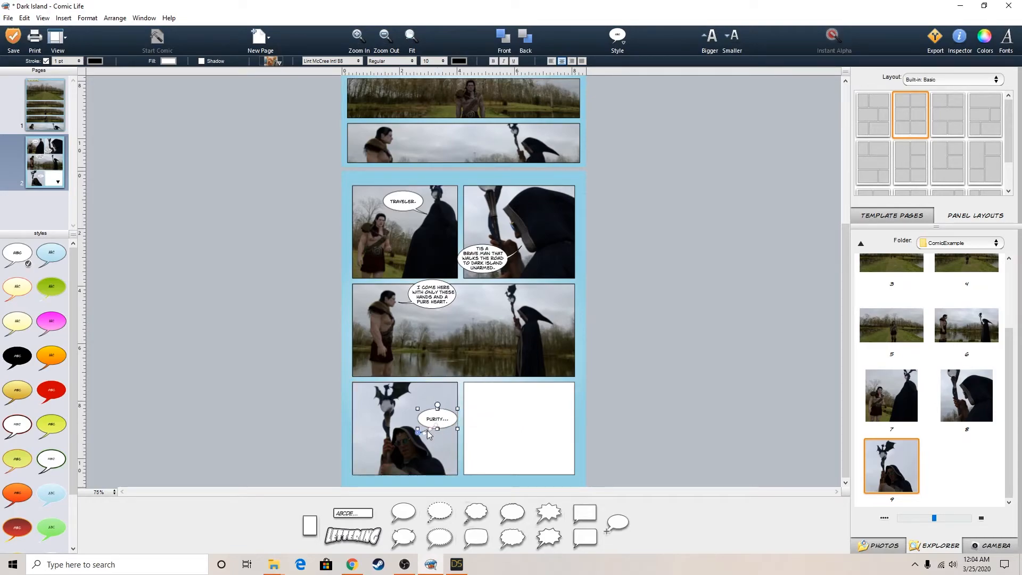
left_click_drag(418, 433, 429, 430)
left_click_drag(430, 430, 440, 418)
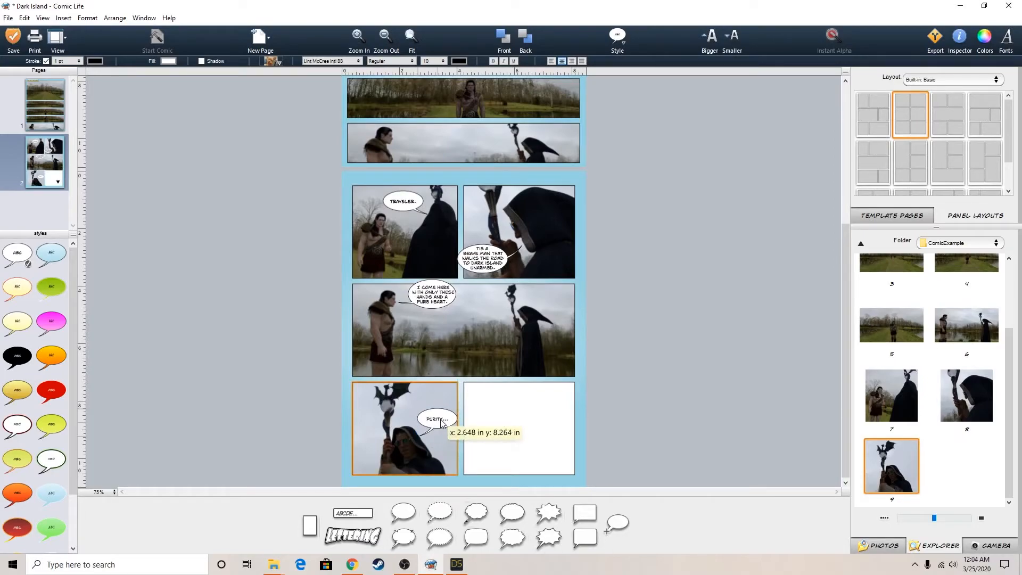
Switch to DAZ Studio and frame the wizard's mouth in close-up in the Perspective View
left_click(456, 565)
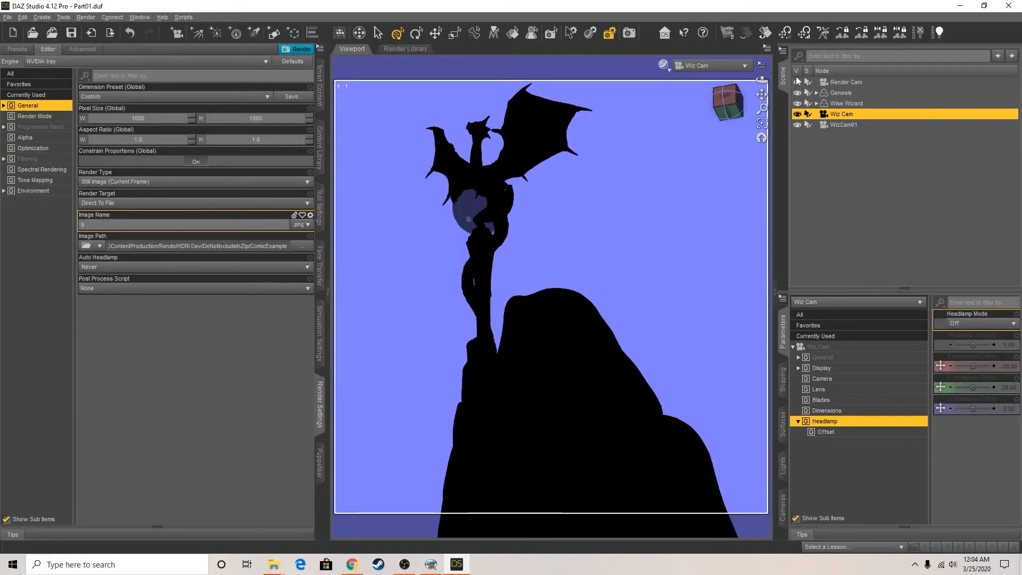
left_click(728, 66)
left_click(731, 74)
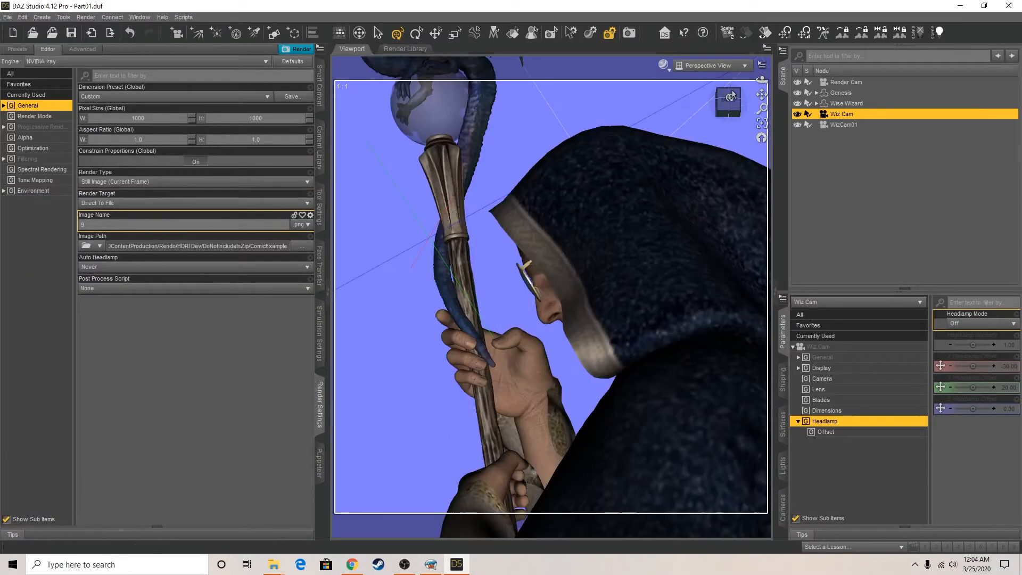
left_click_drag(731, 101, 830, 98)
left_click_drag(762, 94, 794, 140)
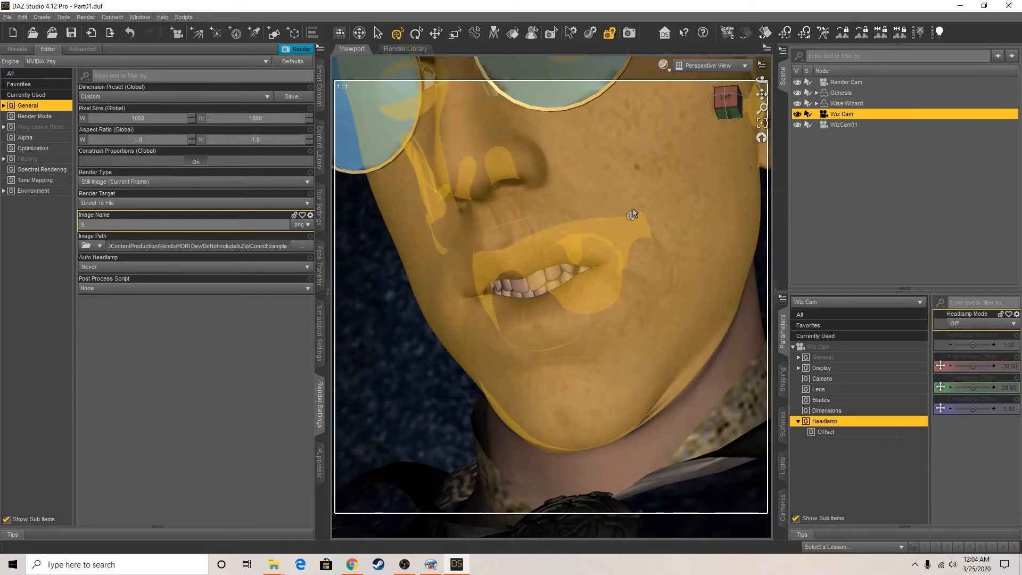
Select the wizard's head and reset its K viseme to 0%
left_click(632, 208)
left_click(817, 435)
left_click(798, 432)
left_click(804, 443)
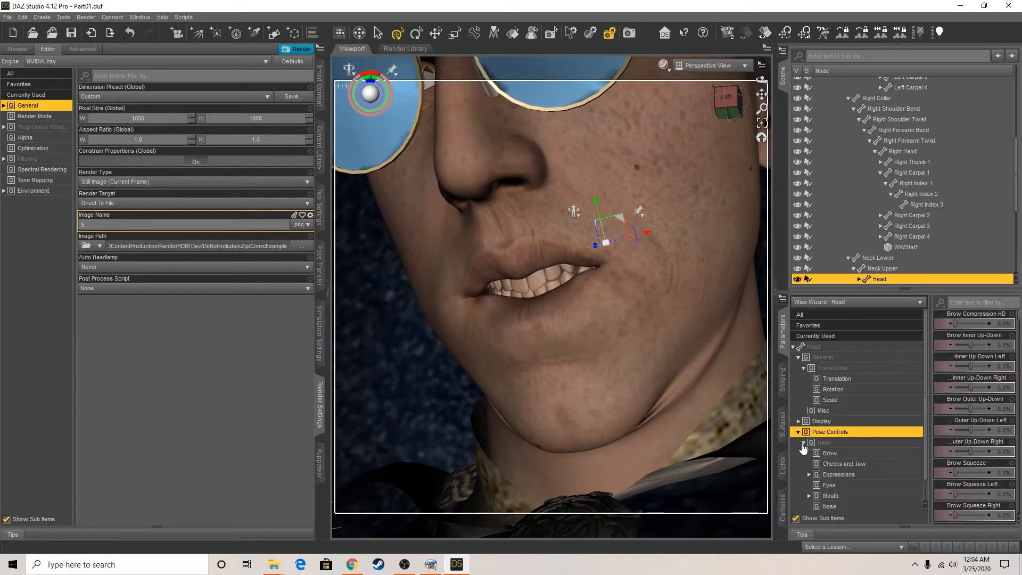
left_click(835, 474)
scroll(836, 490, "down", 1)
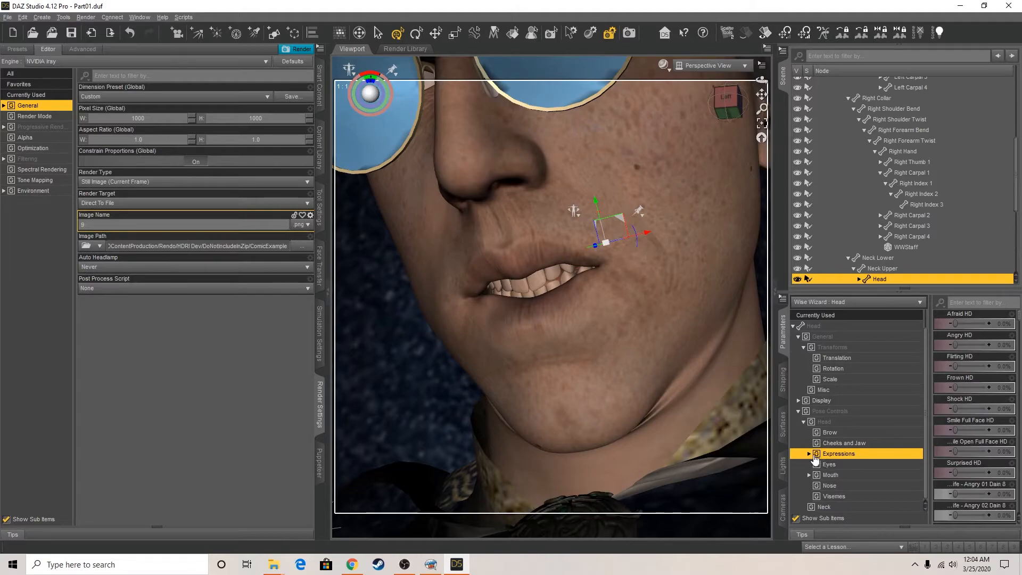
left_click(833, 495)
left_click_drag(986, 409, 911, 405)
scroll(971, 467, "down", 3)
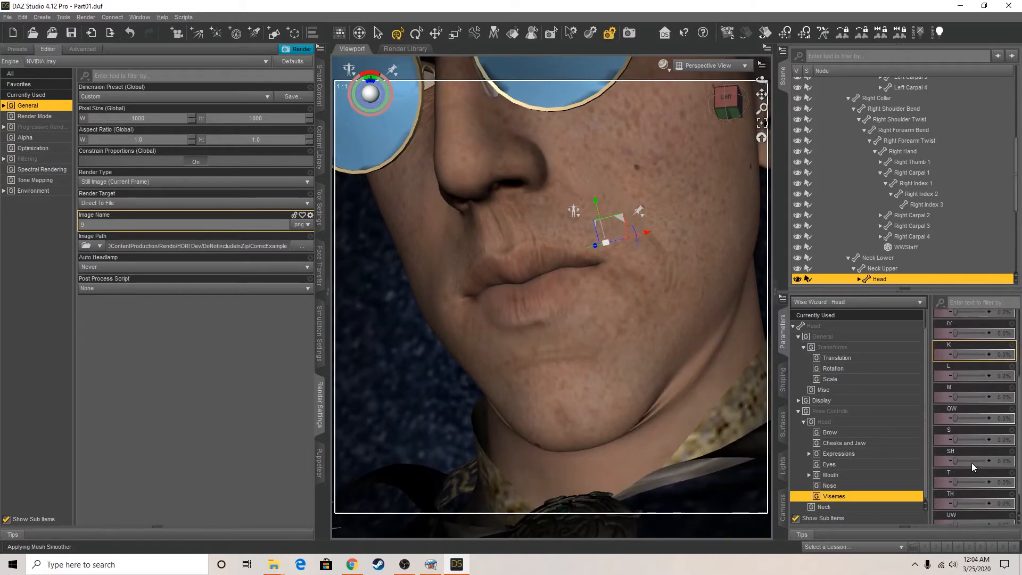
Set the wizard's IH viseme to 100%
mouse_move(972, 388)
left_mouse_down()
mouse_move(956, 388)
mouse_move(987, 382)
mouse_move(955, 382)
left_mouse_up()
scroll(954, 377, "up", 2)
left_click_drag(955, 366, 993, 367)
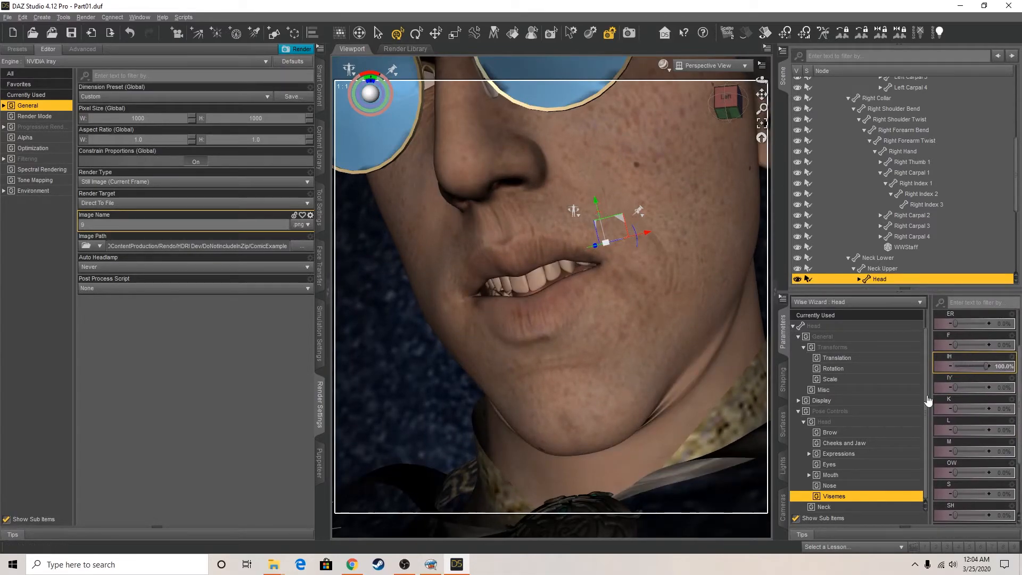
Set the wizard's Mouth Open to 29.3% and Mouth Frown to 67.2%
left_click(822, 475)
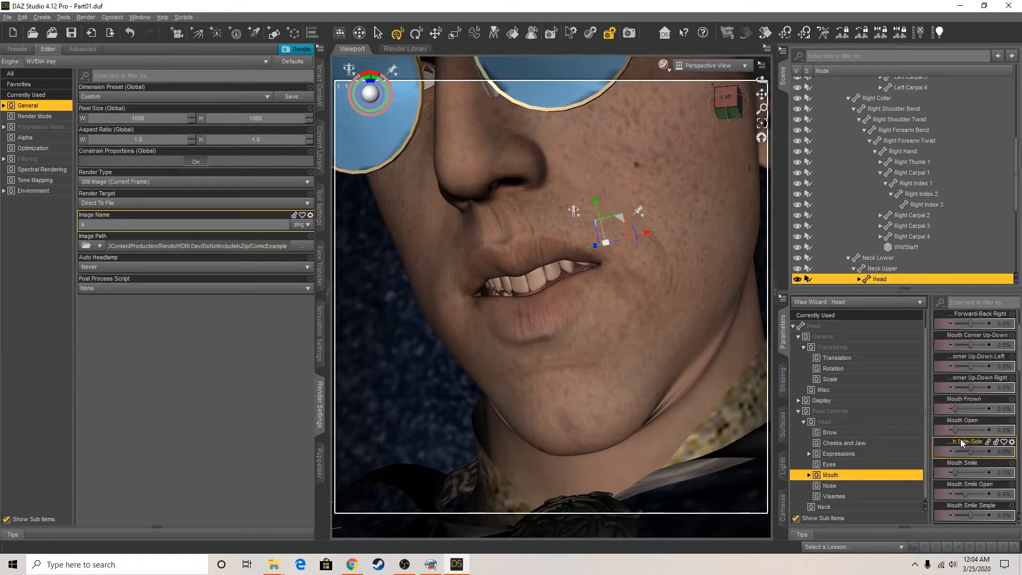
left_click_drag(955, 427, 978, 408)
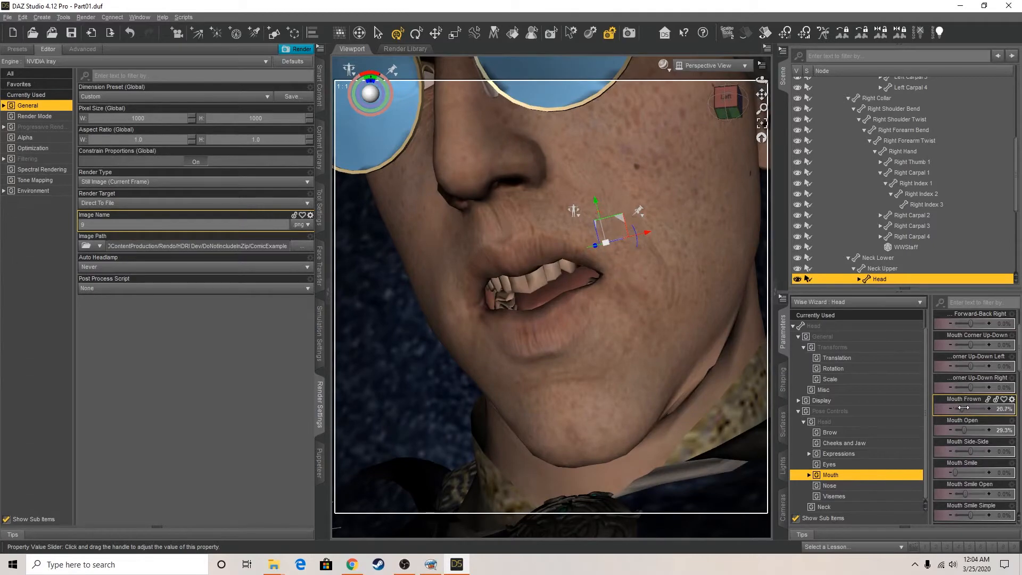
left_click_drag(979, 409, 976, 409)
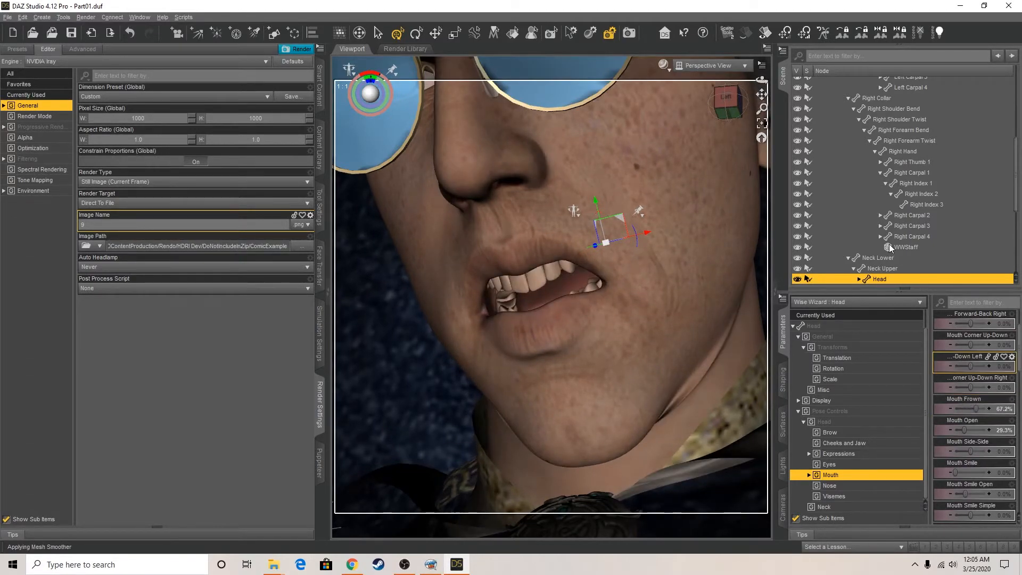
Set the render's image name to 10 and create a camera named and labelled Mouth using the active viewport transforms
type("10")
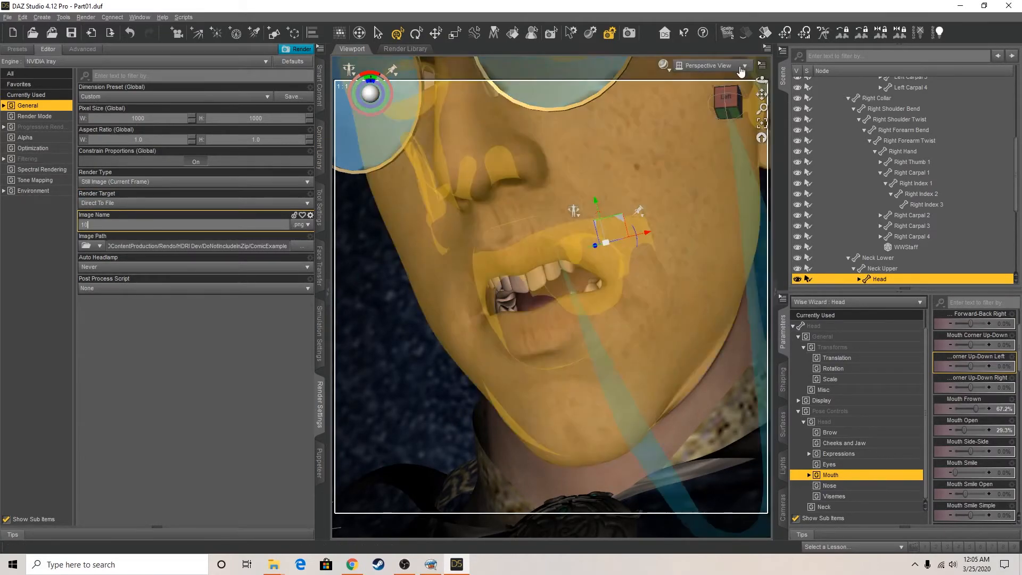
left_click(43, 18)
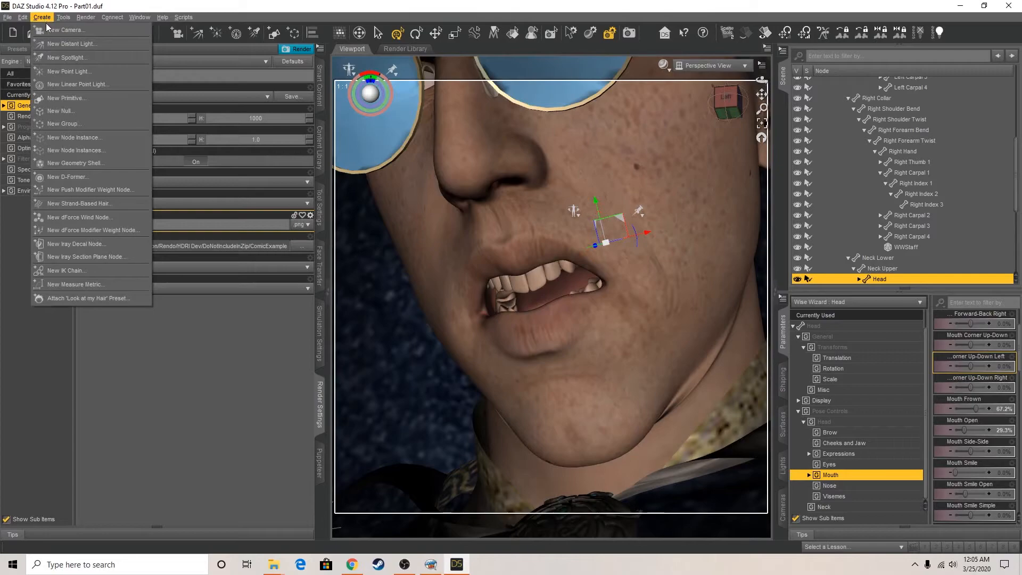
left_click(47, 31)
left_click(521, 212)
type("Mouth")
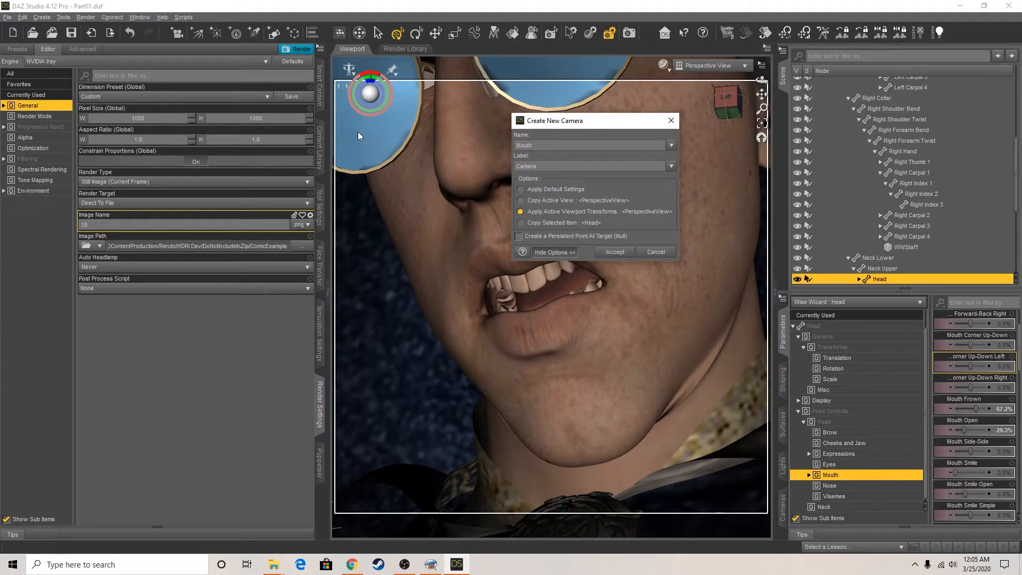
left_click_drag(535, 144, 481, 142)
key("ctrl+c")
key("Tab")
key("ctrl+v")
left_click(615, 252)
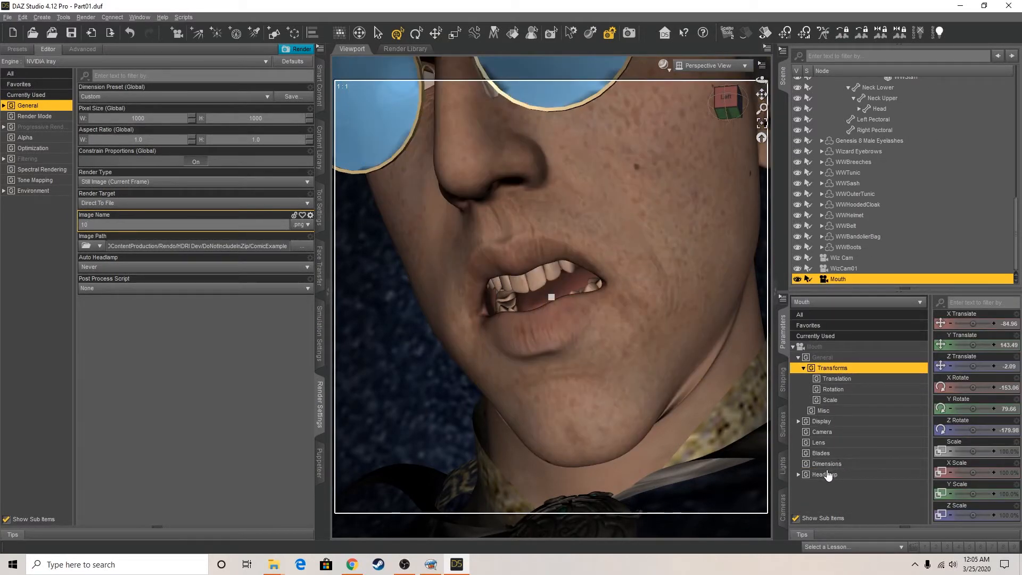
Set the Mouth camera's Headlamp Mode to Off
left_click(826, 474)
left_click(974, 323)
left_click(972, 363)
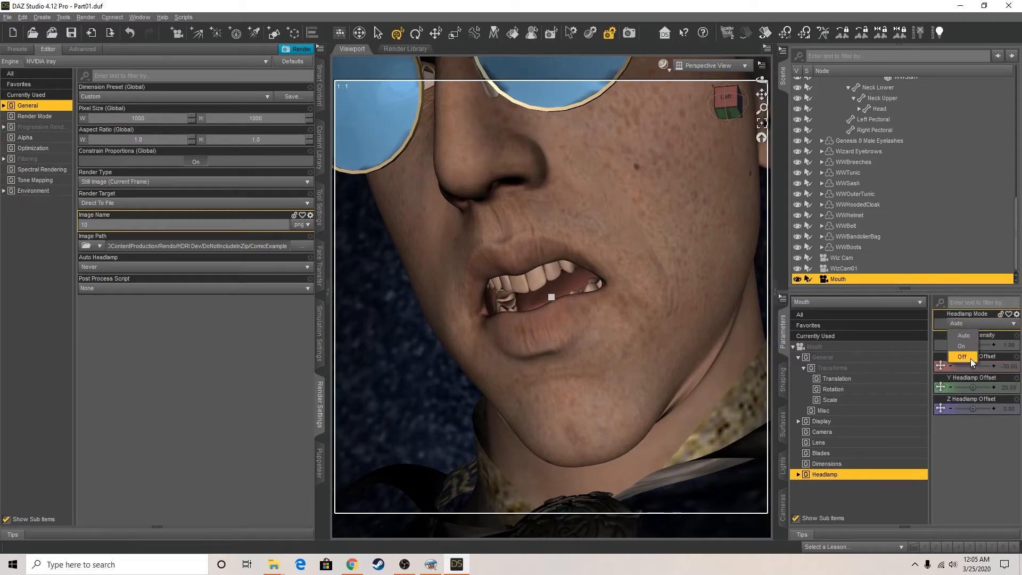
View the scene through the Mouth camera and start rendering the image to file
left_click(712, 66)
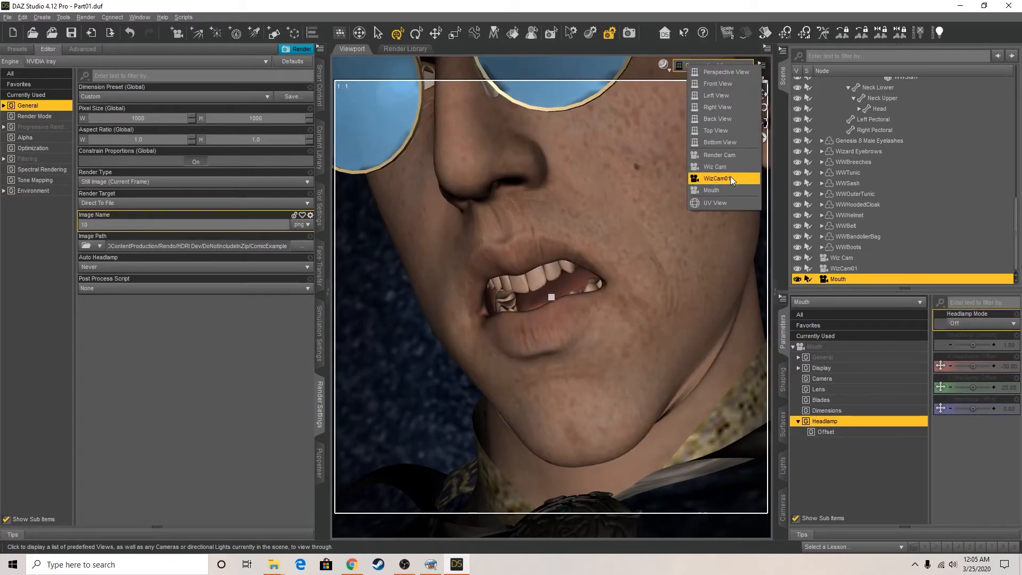
left_click(729, 183)
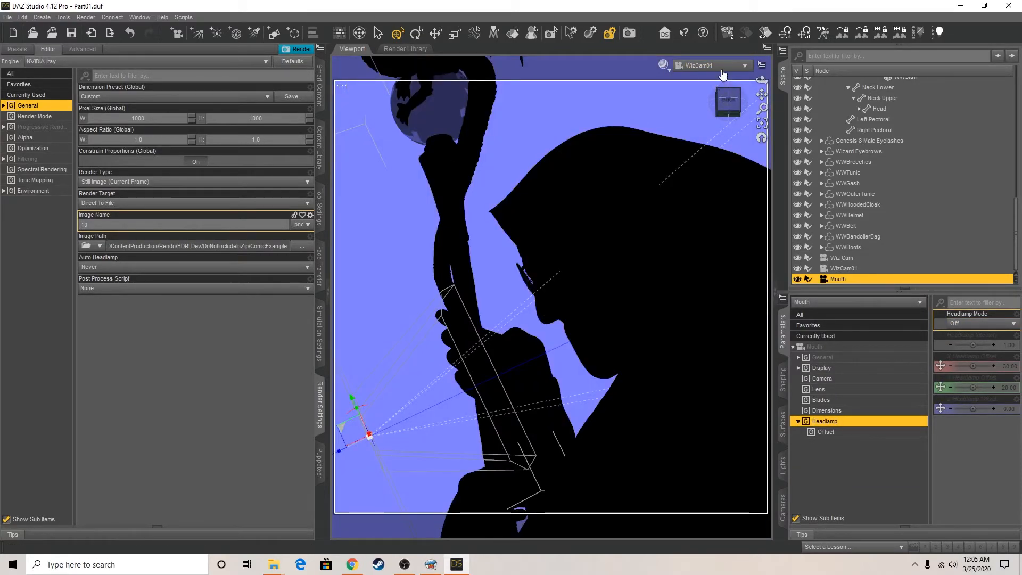
left_click(712, 65)
left_click(708, 190)
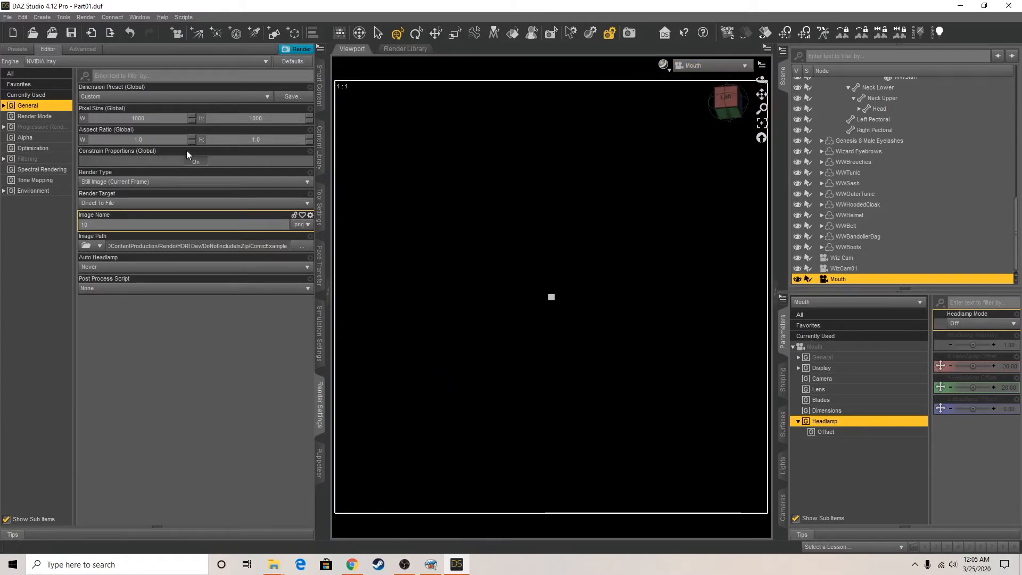
left_click(290, 50)
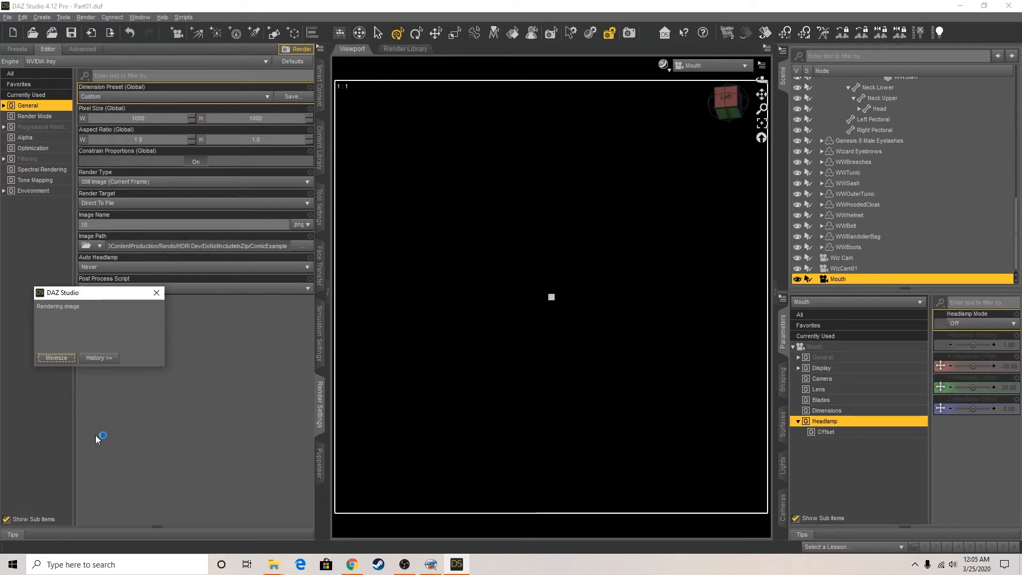
Check the render's progress in DAZ Studio and return to Comic Life to review the comic's pages
left_click(426, 569)
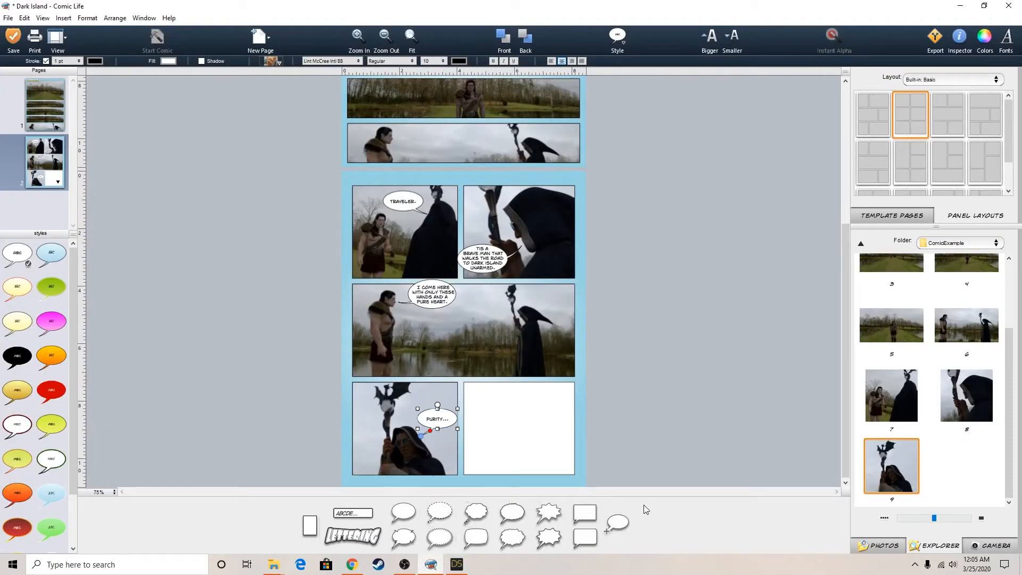
left_click(708, 379)
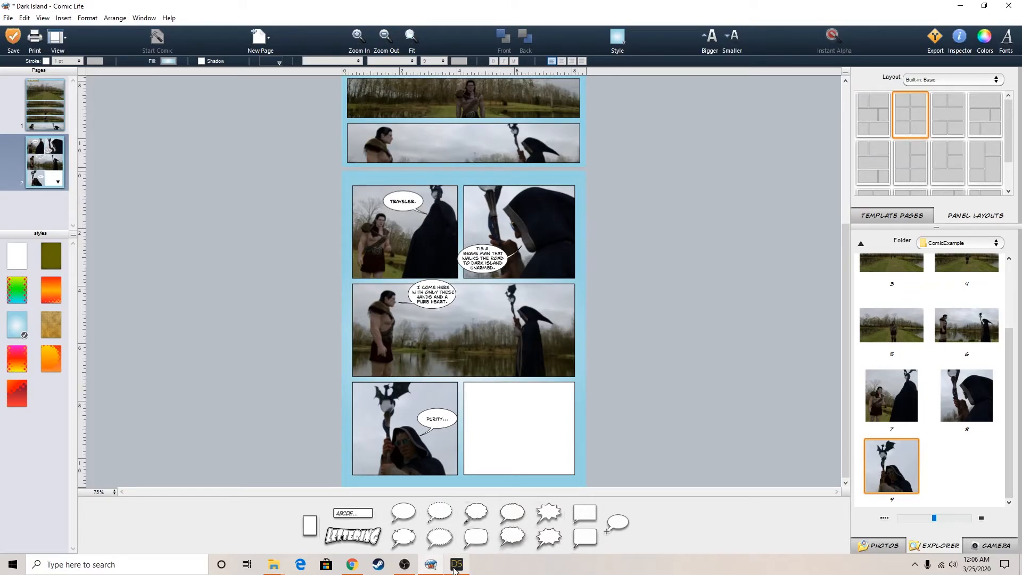
mouse_move(454, 569)
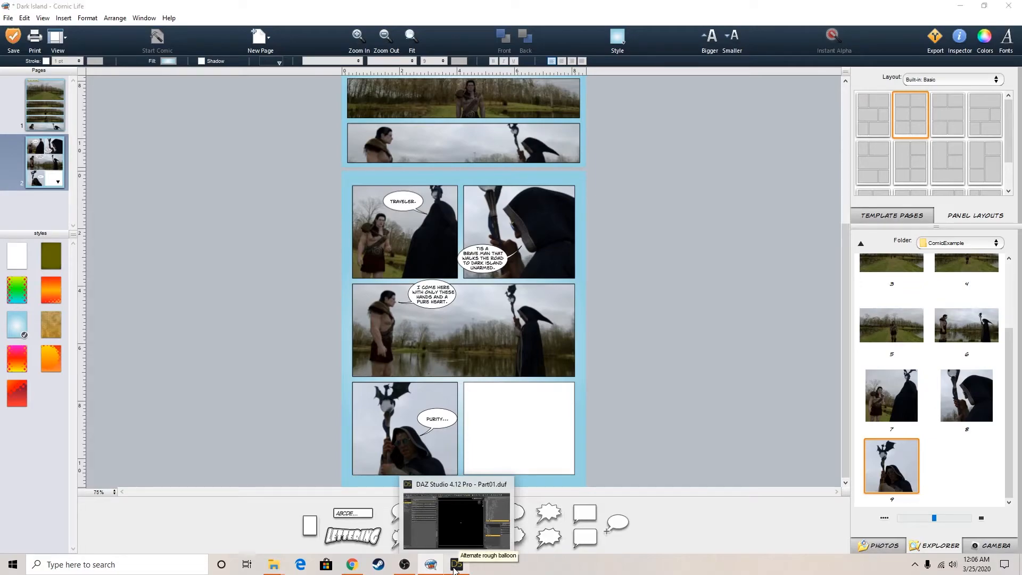
left_click(454, 568)
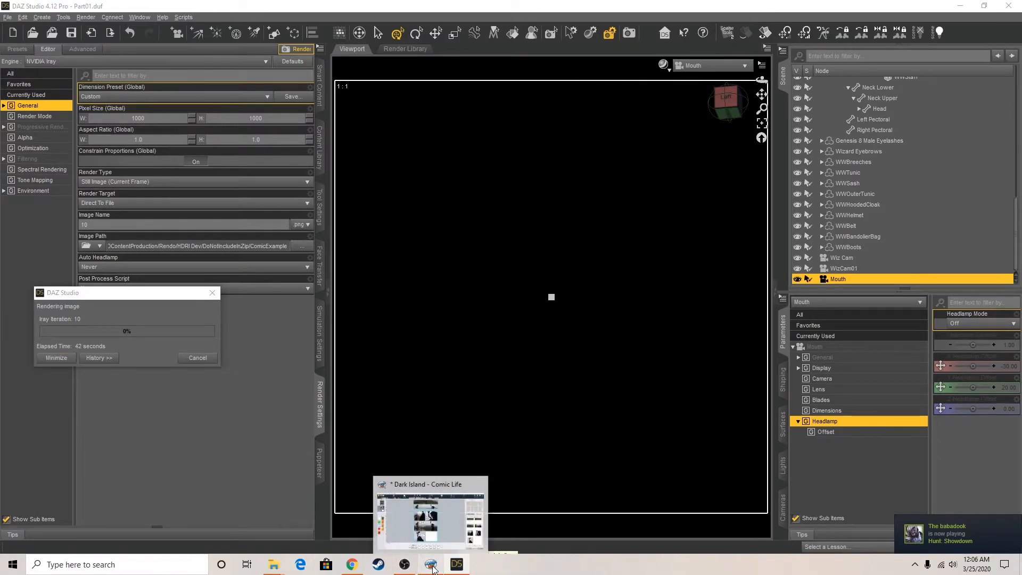
left_click(429, 568)
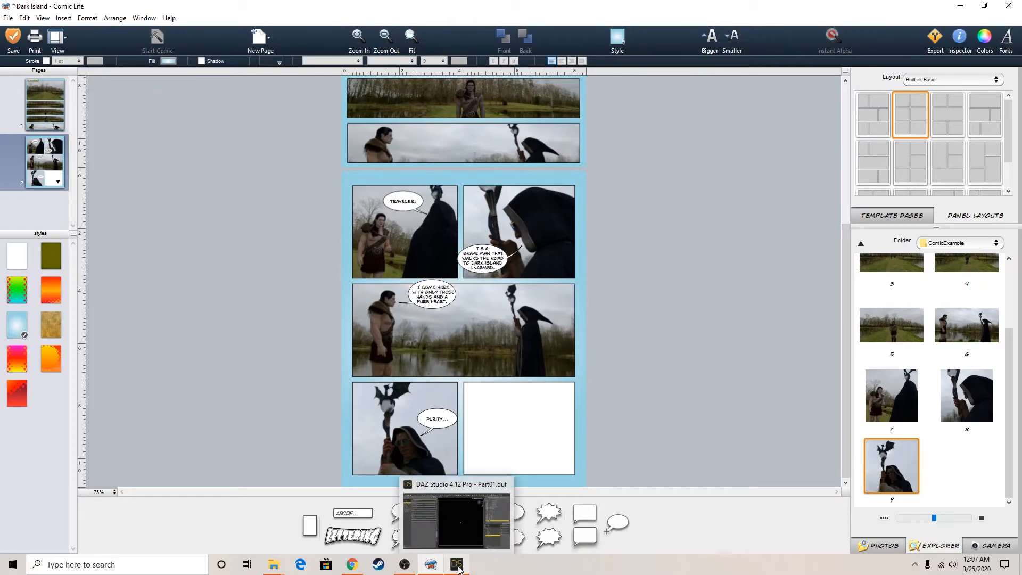
left_click(457, 566)
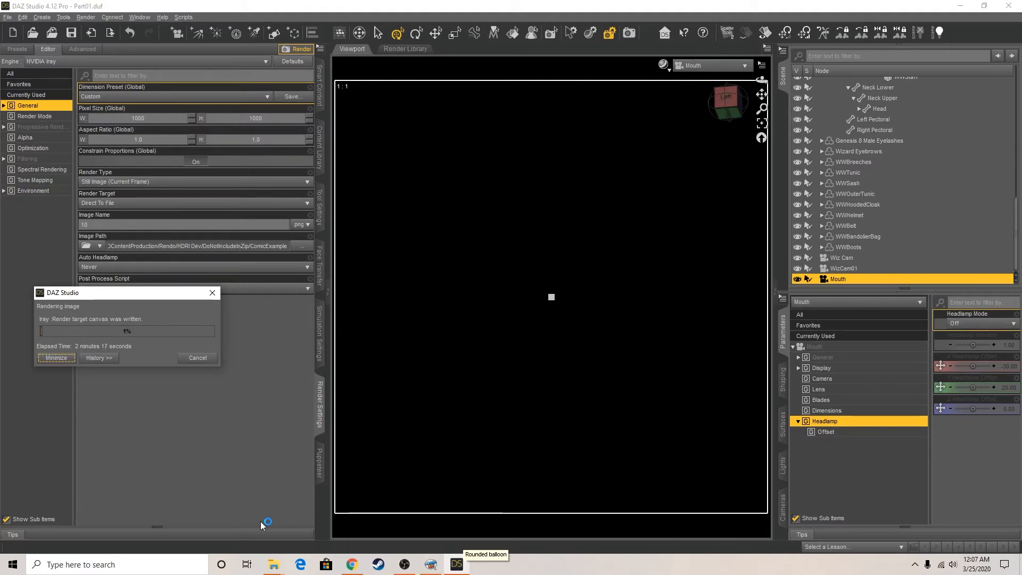
left_click(431, 564)
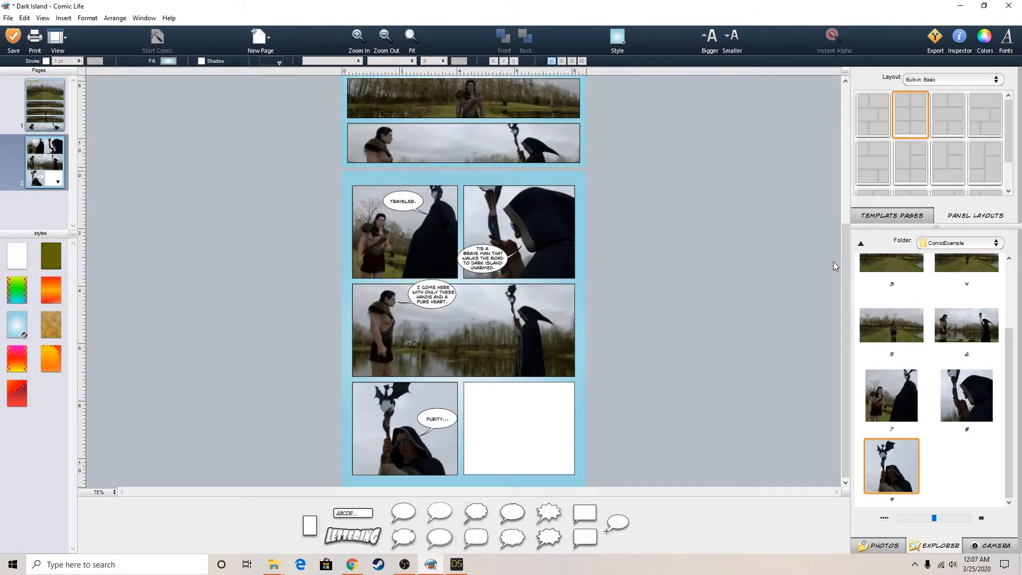
left_click_drag(846, 259, 856, 125)
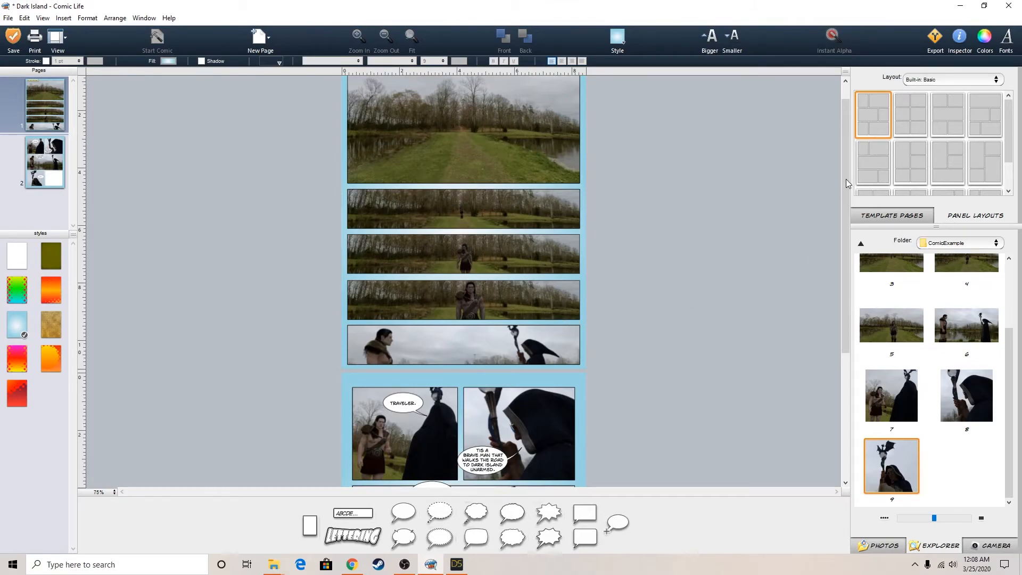
Place image 10 from the ComicExample folder in the empty last panel of page two
left_click_drag(845, 178, 856, 334)
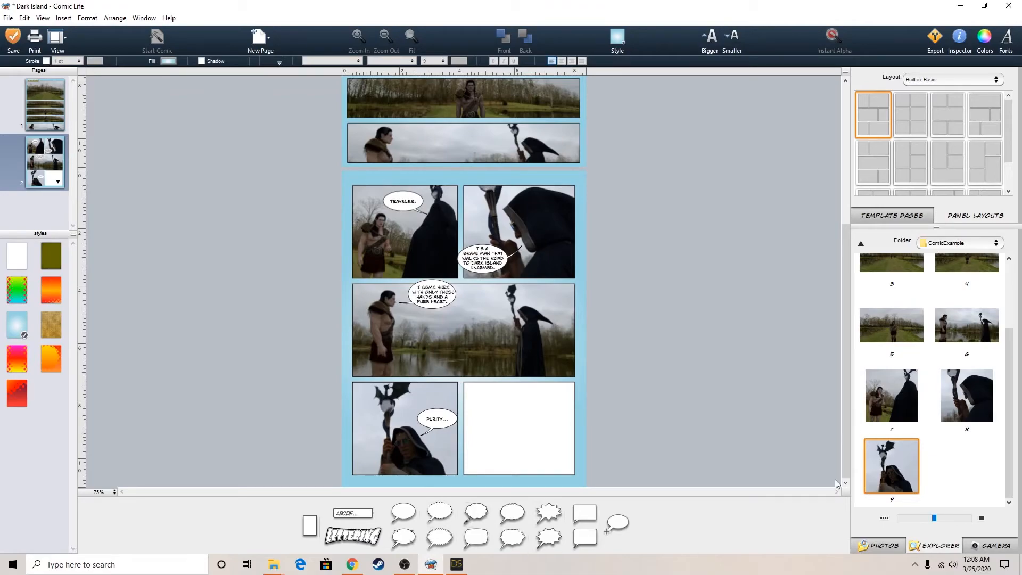
mouse_move(436, 572)
mouse_move(405, 570)
left_click_drag(847, 308, 847, 165)
left_click(442, 114)
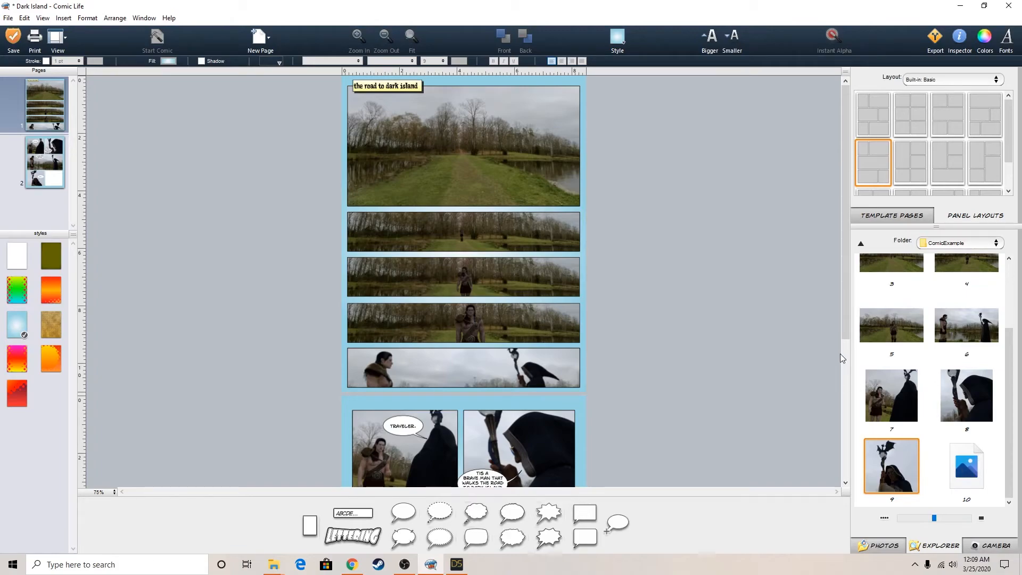
left_click_drag(845, 295, 836, 448)
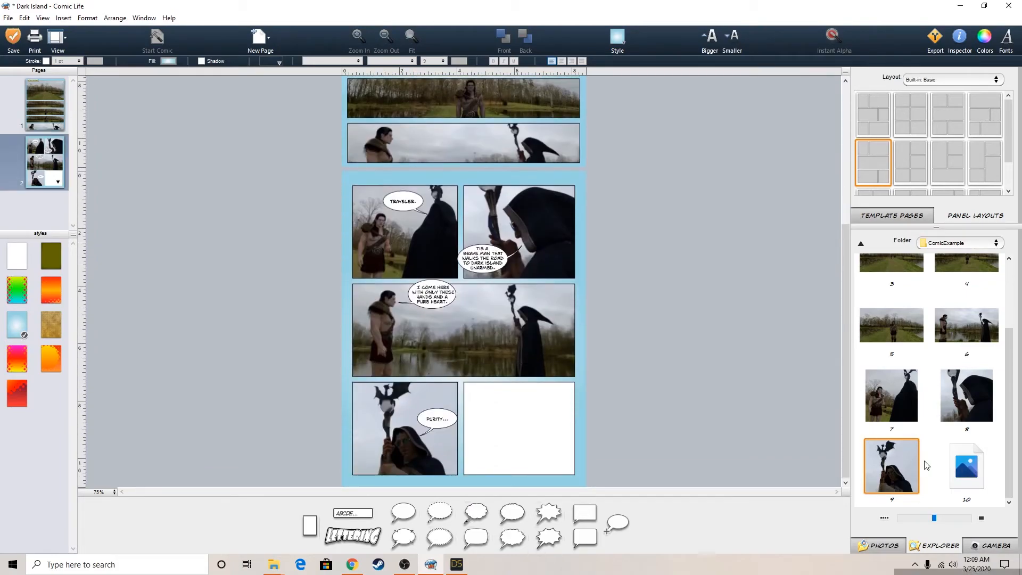
left_click(961, 468)
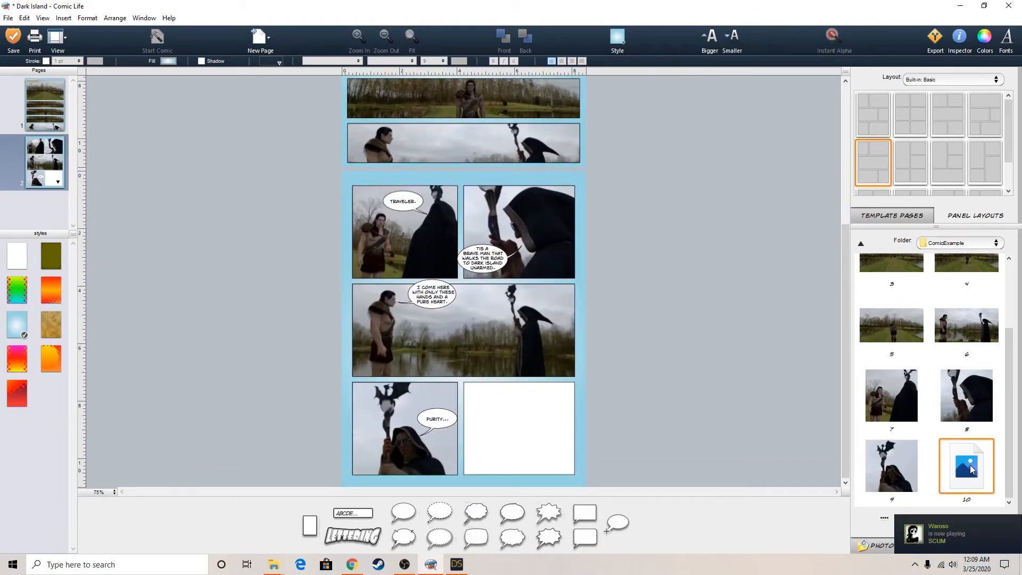
left_click_drag(970, 468, 527, 419)
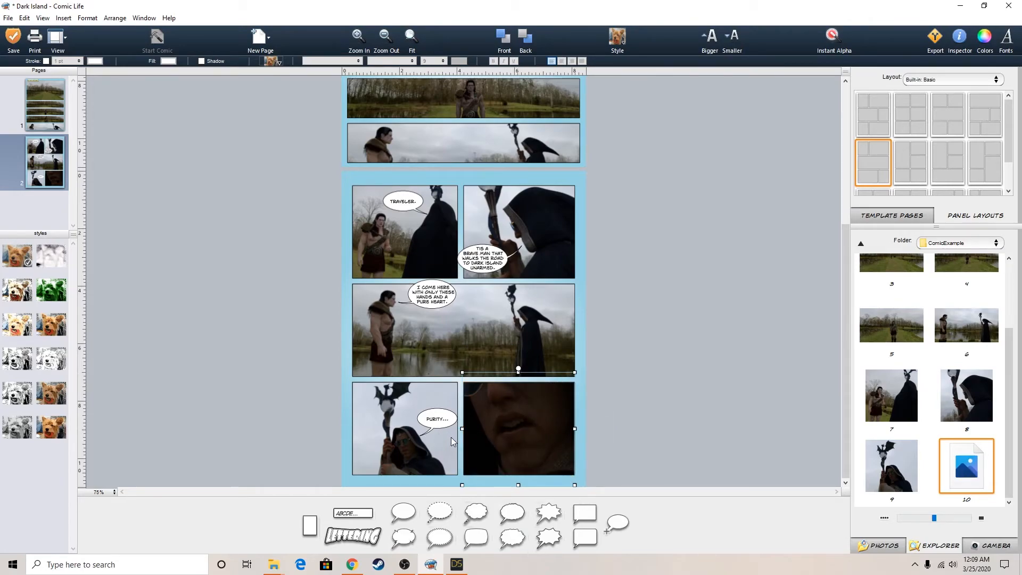
Change the "PURITY..." speech balloon on page two to read "PURITY IS A ..."
double_click(446, 419)
left_click(449, 420)
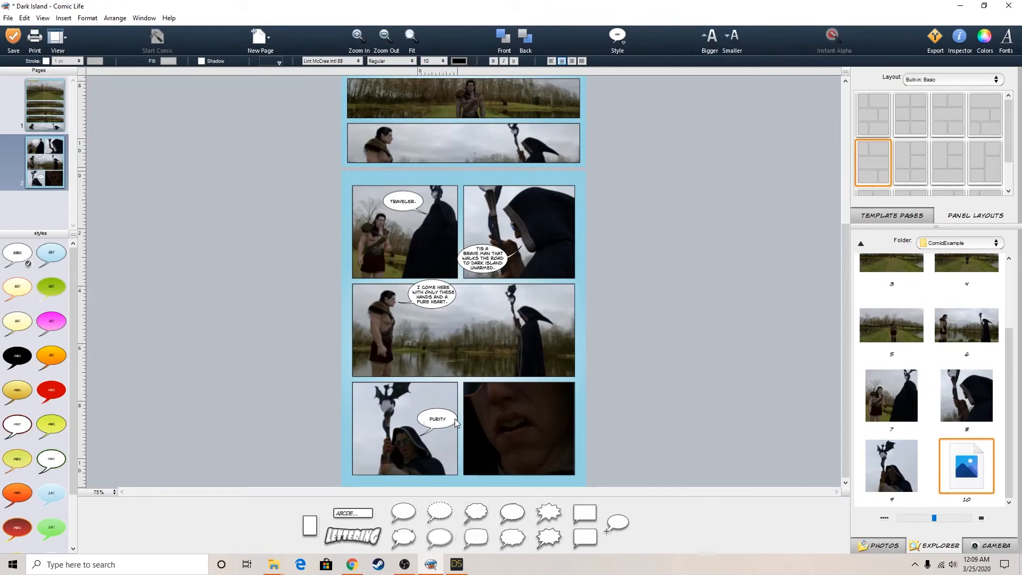
type("IS A")
key("BackSpace")
type("A..")
key("BackSpace")
key("BackSpace")
type("...")
left_click(681, 446)
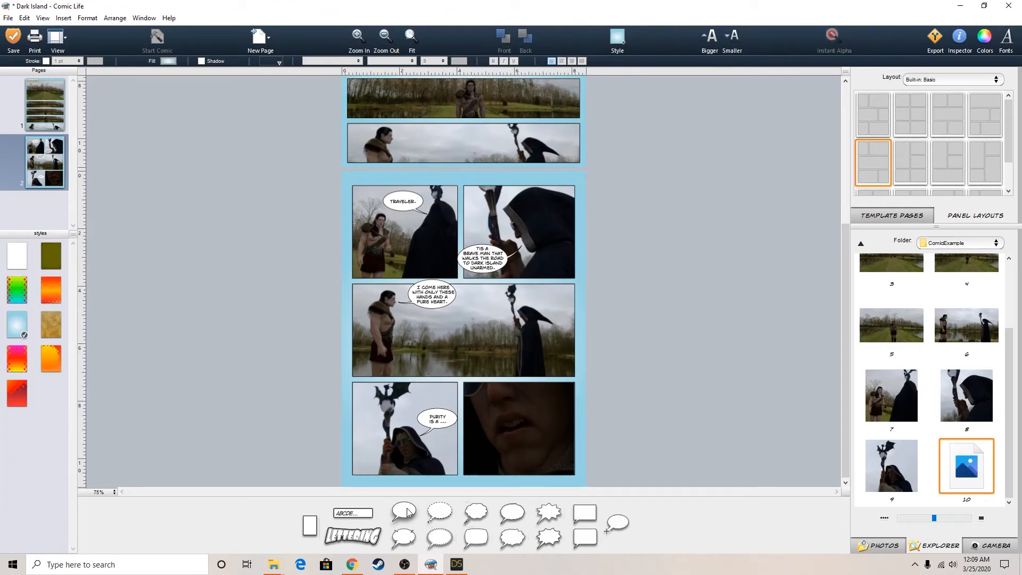
Add an oval speech balloon reading "MYTH!" to the mouth close-up panel
left_click_drag(407, 512, 509, 459)
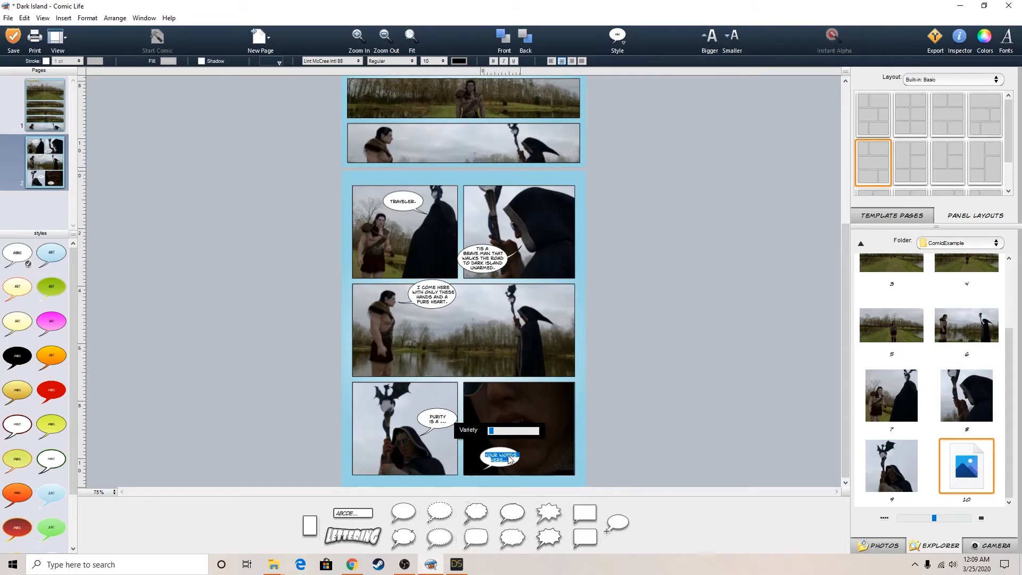
type("MY")
type(" TR")
key("BackSpace")
key("BackSpace")
key("BackSpace")
type("TH!")
left_click(637, 394)
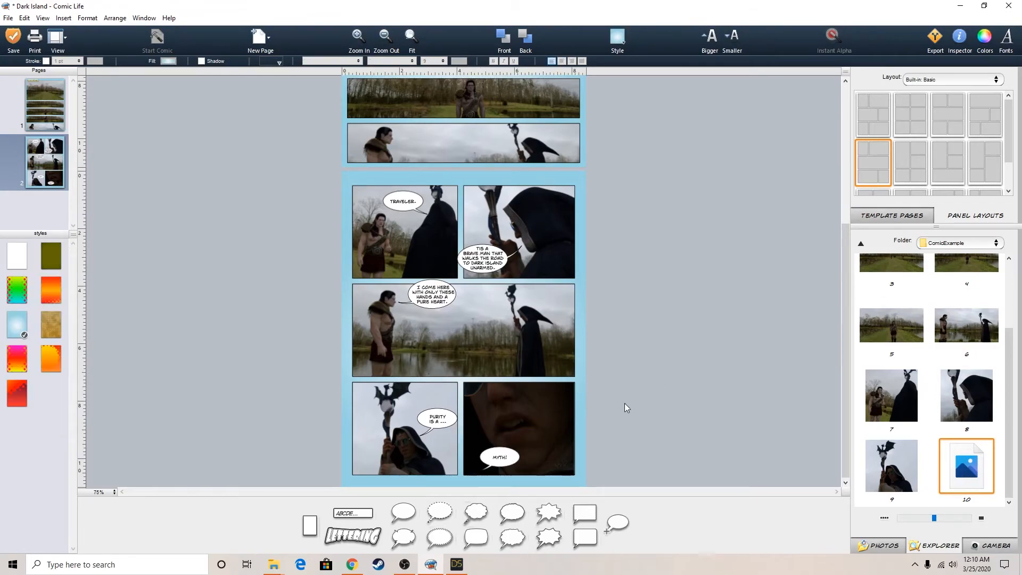
Move the "MYTH!" balloon across the gap beside the mouth panel's lower left edge and aim its tail at the wizard's mouth
left_click(501, 459)
left_click_drag(501, 459, 480, 448)
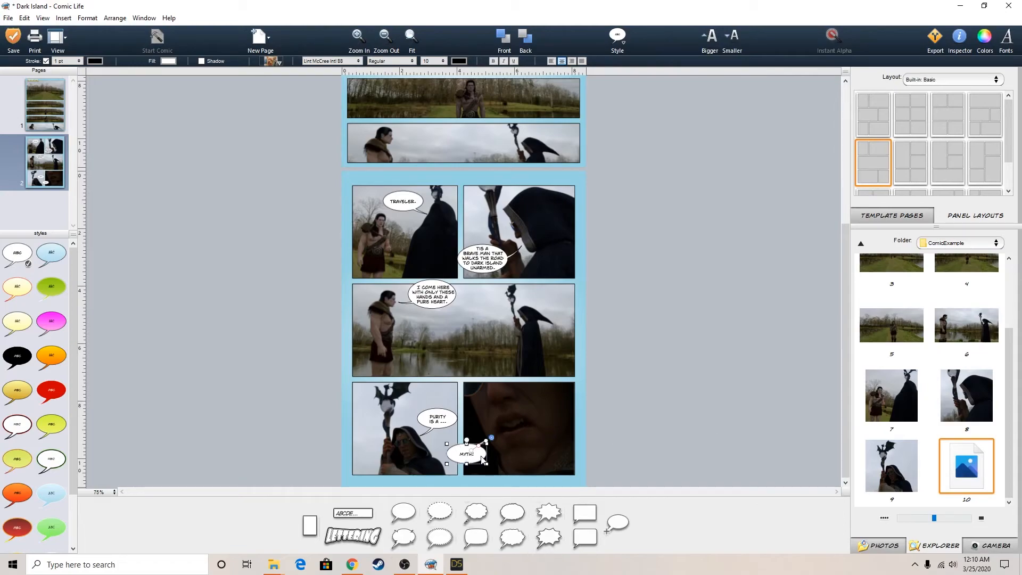
left_click(672, 455)
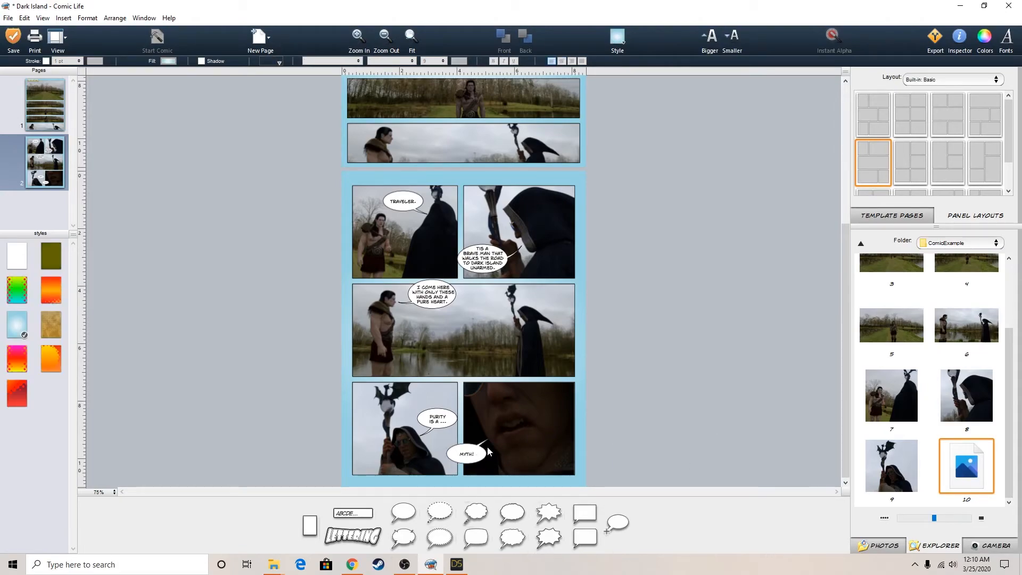
left_click(477, 458)
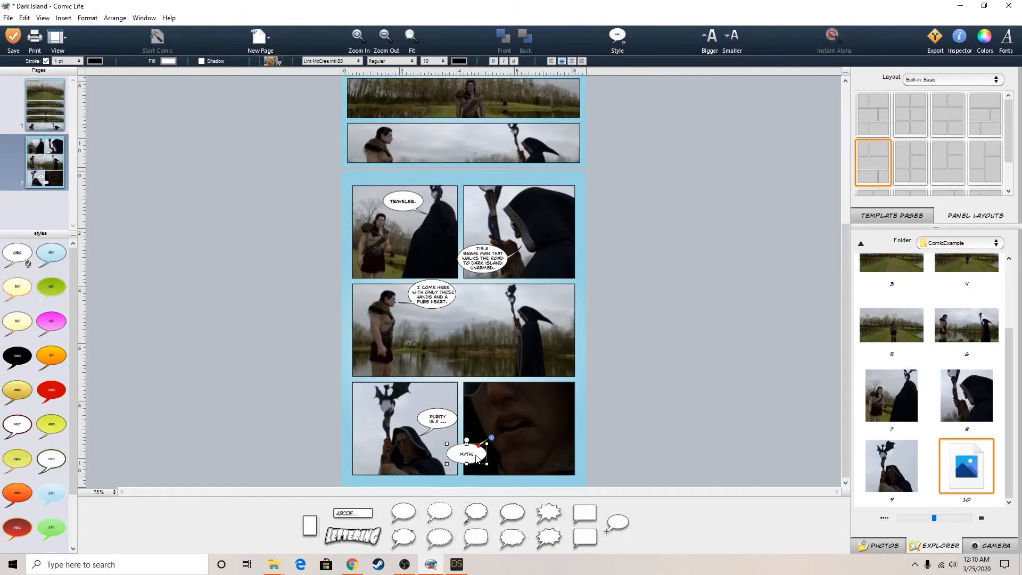
left_click(647, 439)
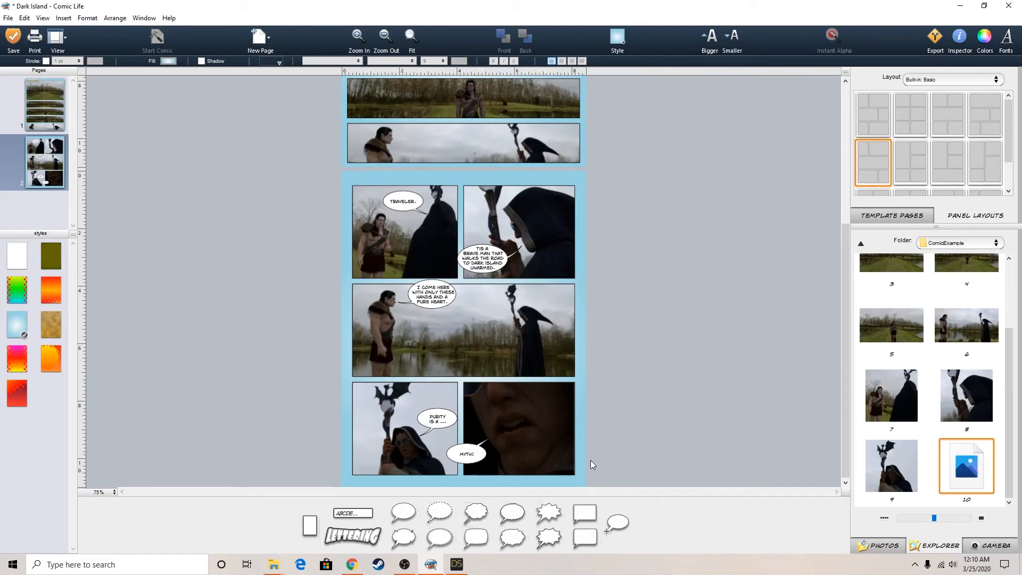
Fine-tune the "MYTH!" balloon to sit slightly lower across the gap between the bottom two panels, and save the comic
left_click(468, 455)
left_click_drag(467, 457, 472, 453)
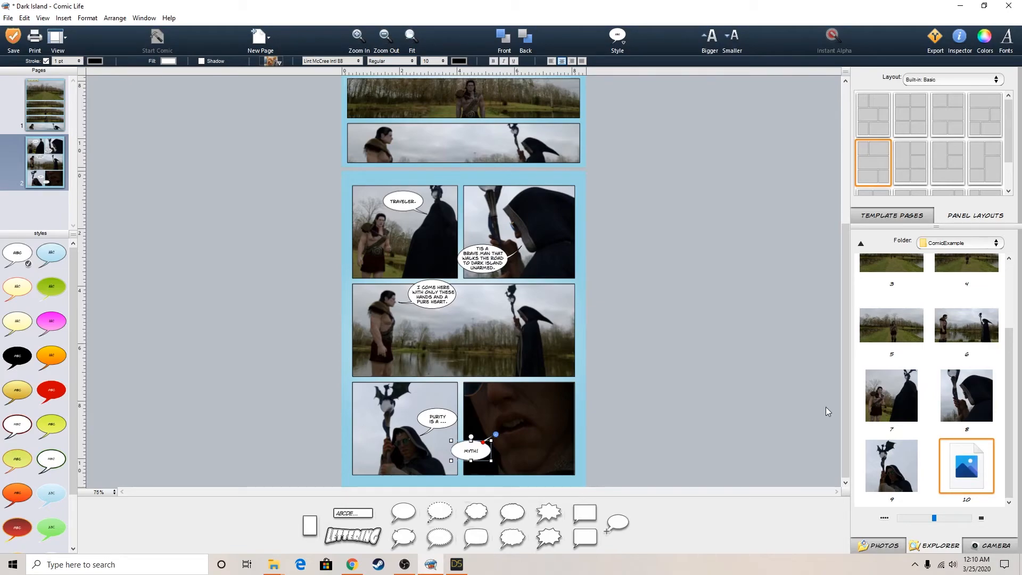
left_click(700, 458)
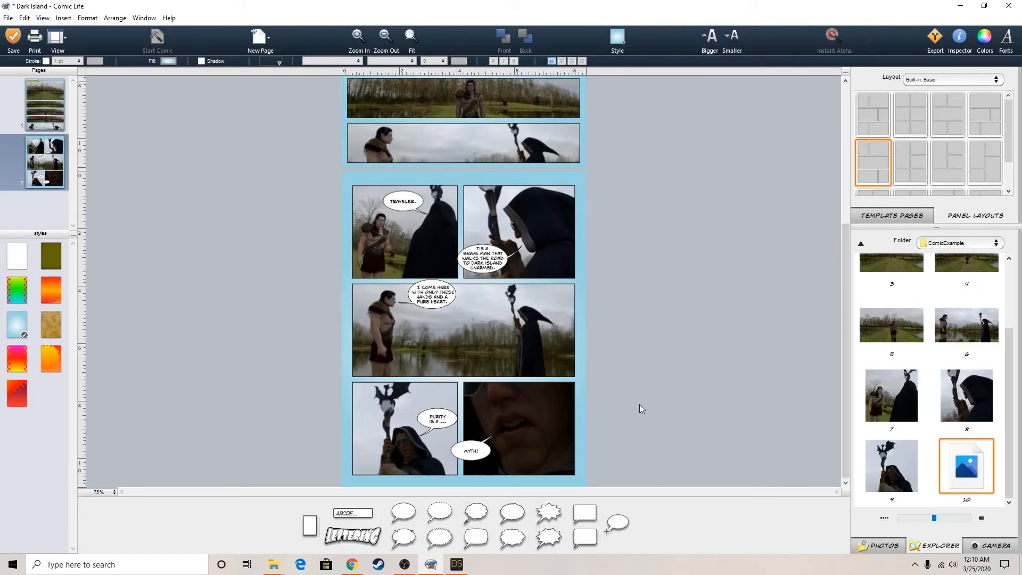
left_click(468, 451)
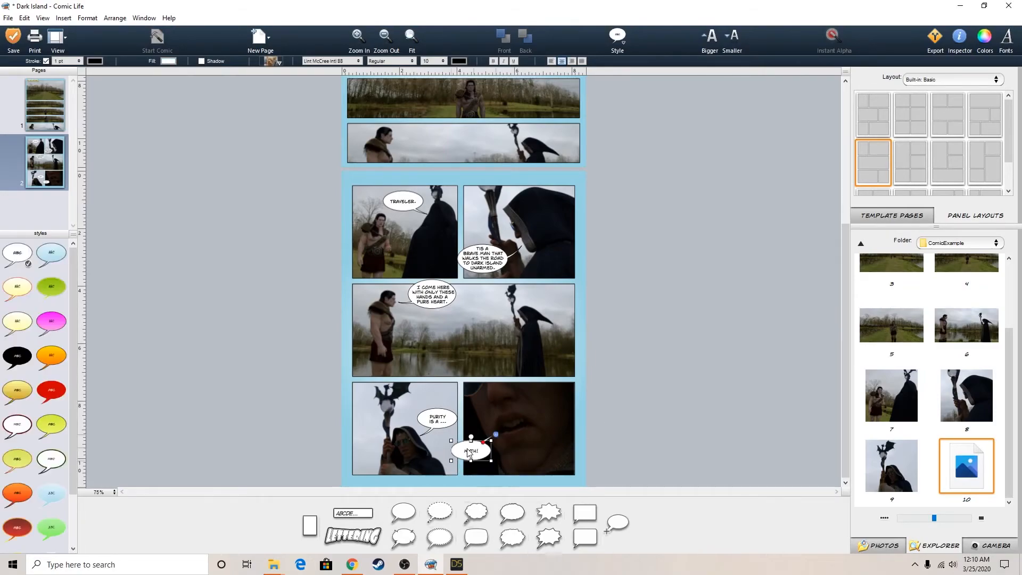
left_click(681, 425)
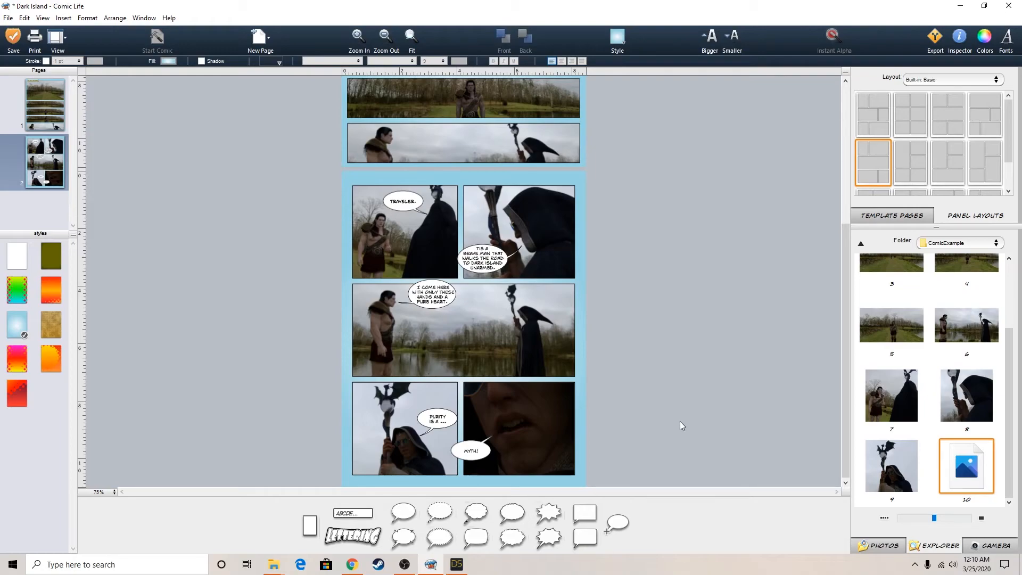
left_click_drag(480, 450, 478, 452)
double_click(477, 452)
left_click(478, 452)
left_click(473, 454)
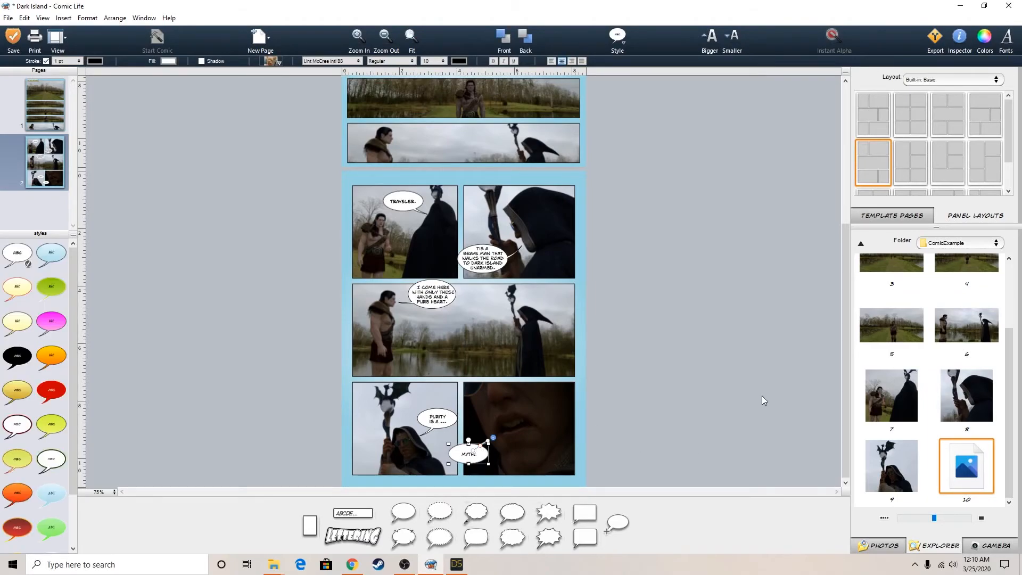
double_click(471, 454)
left_click_drag(471, 455, 476, 459)
left_click(679, 410)
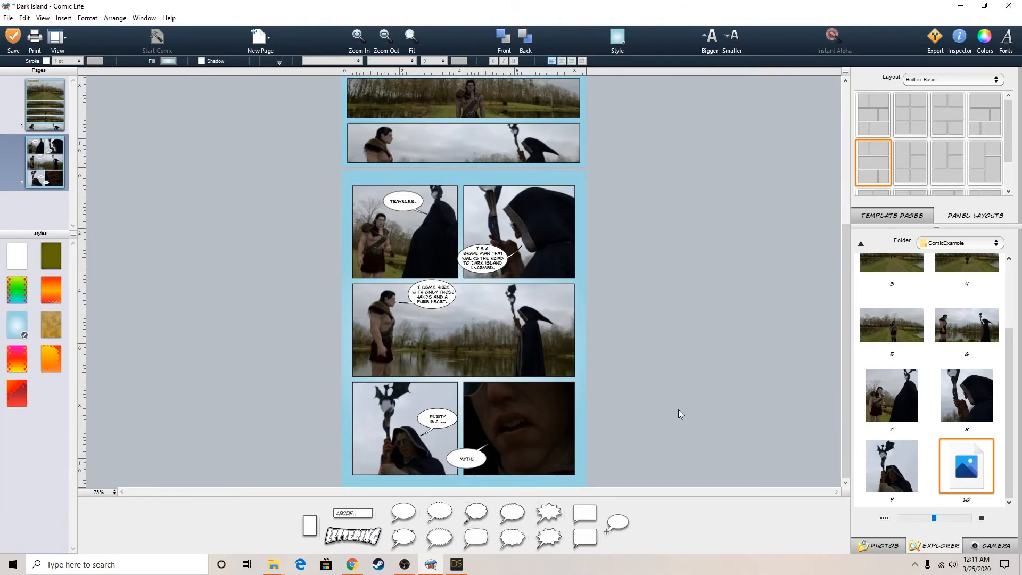
left_click(13, 37)
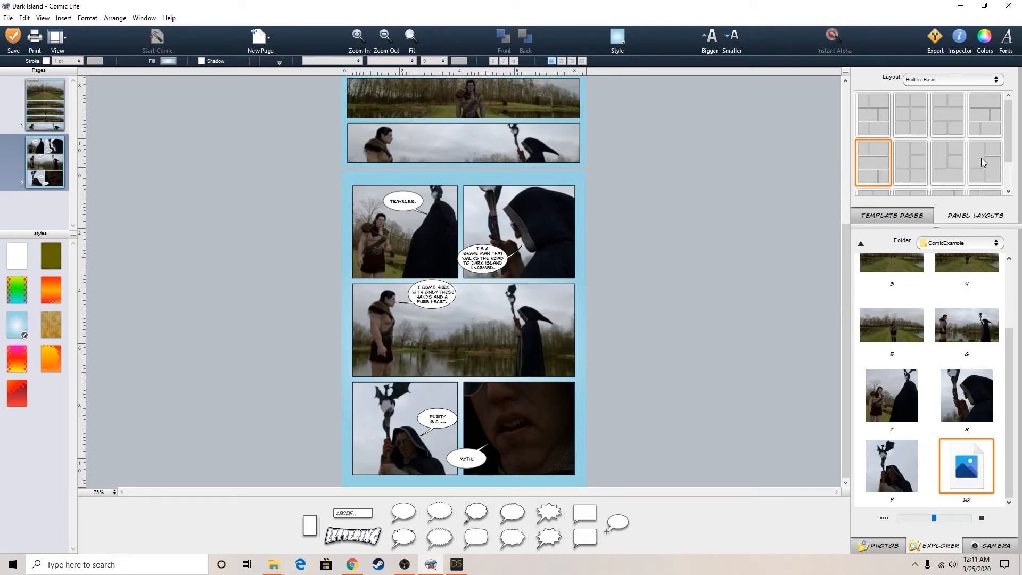
Add a third page with the Basic four-panel template that has a small panel above a tall one beside a tall panel above a small one
scroll(1011, 163, "down", 1)
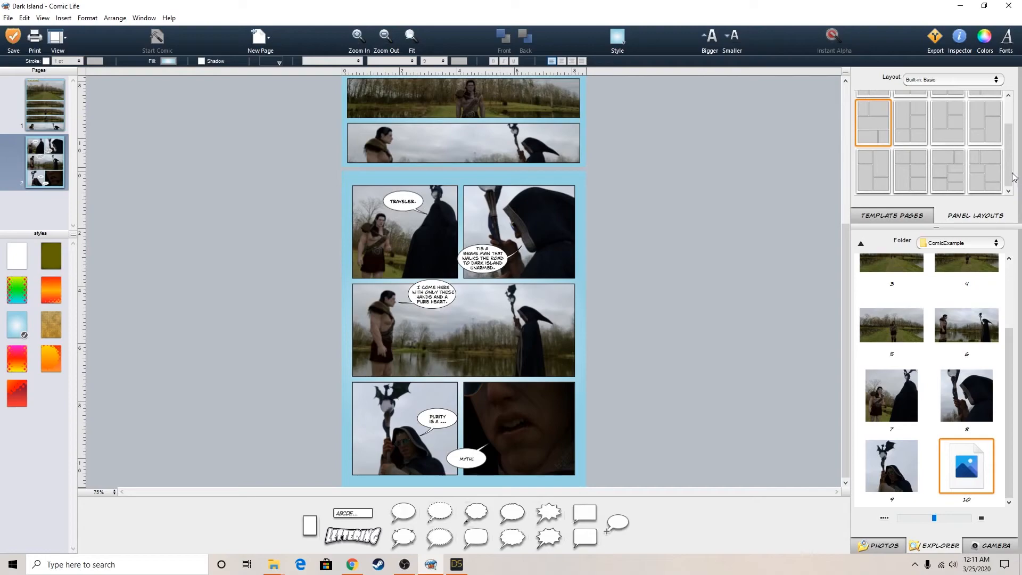
scroll(1012, 171, "up", 2)
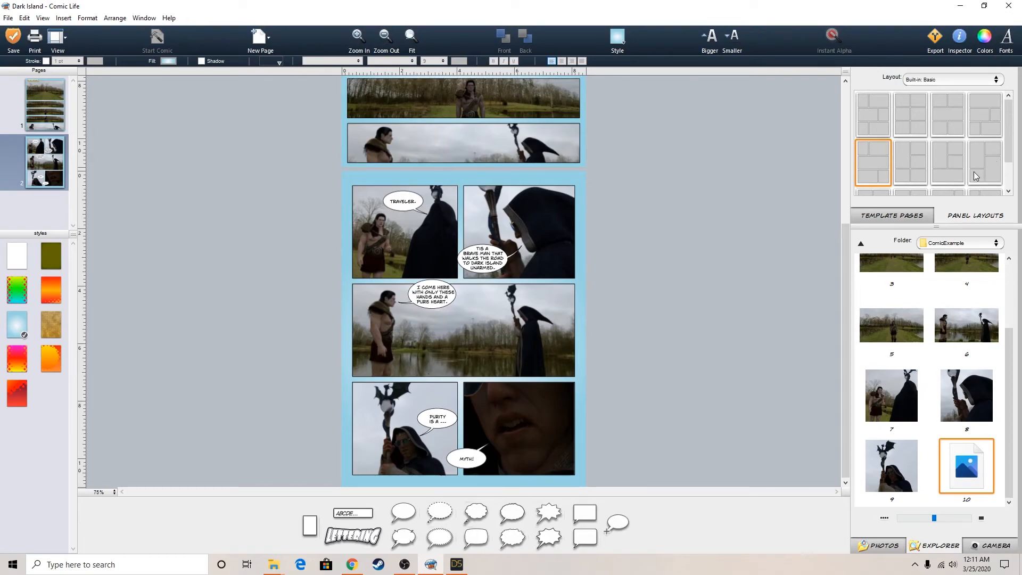
left_click(959, 168)
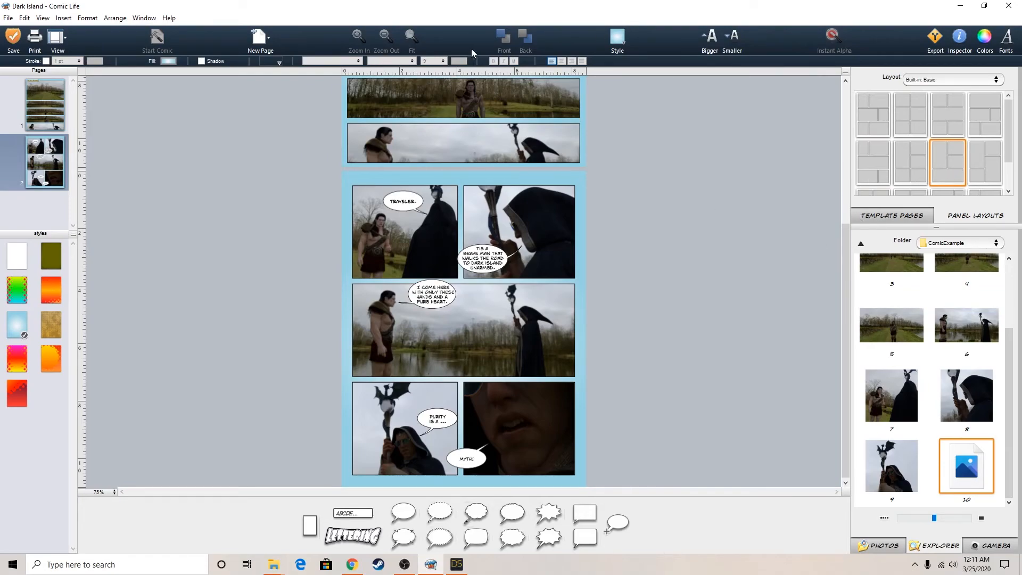
left_click(263, 43)
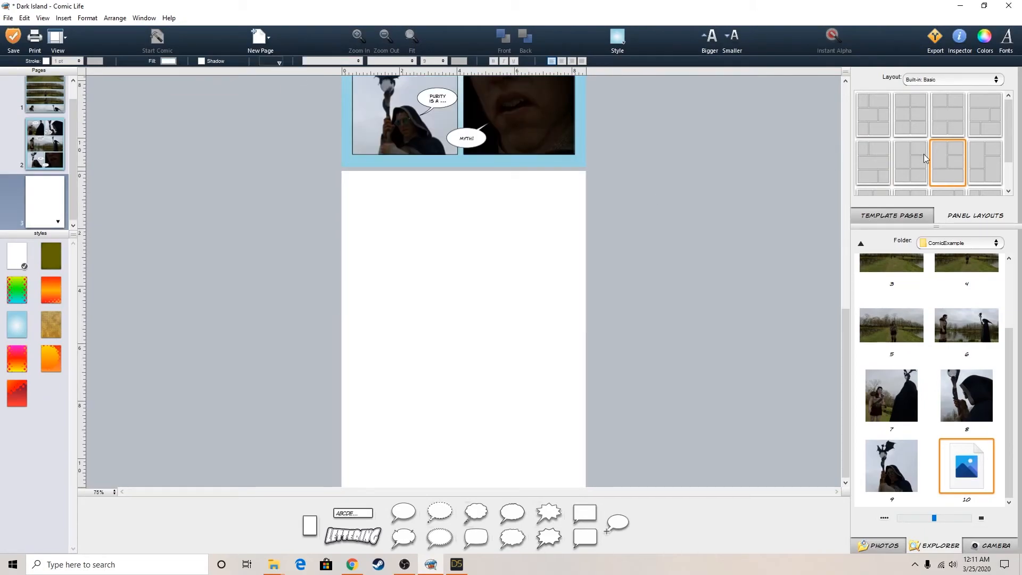
scroll(995, 158, "down", 2)
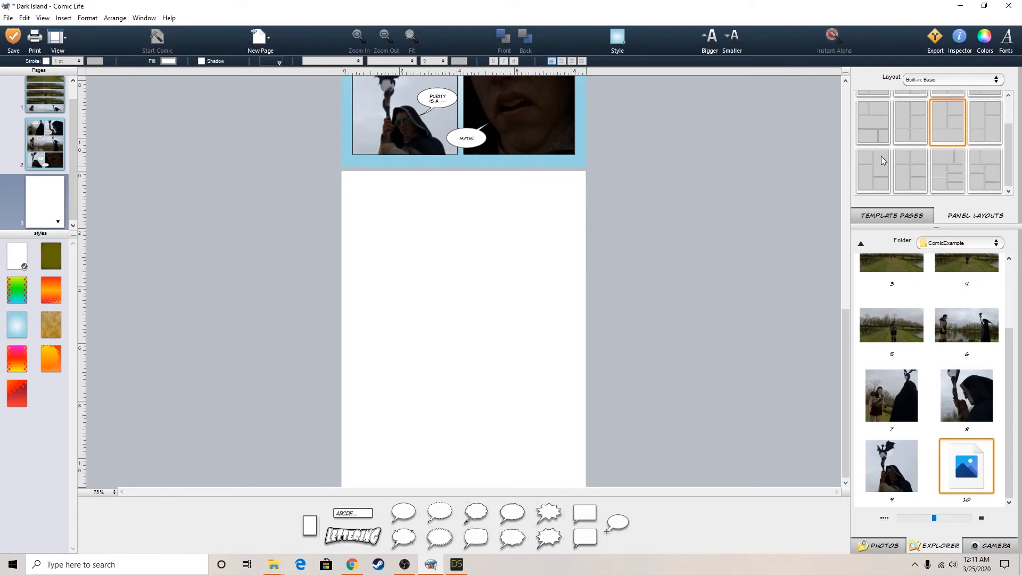
left_click(879, 169)
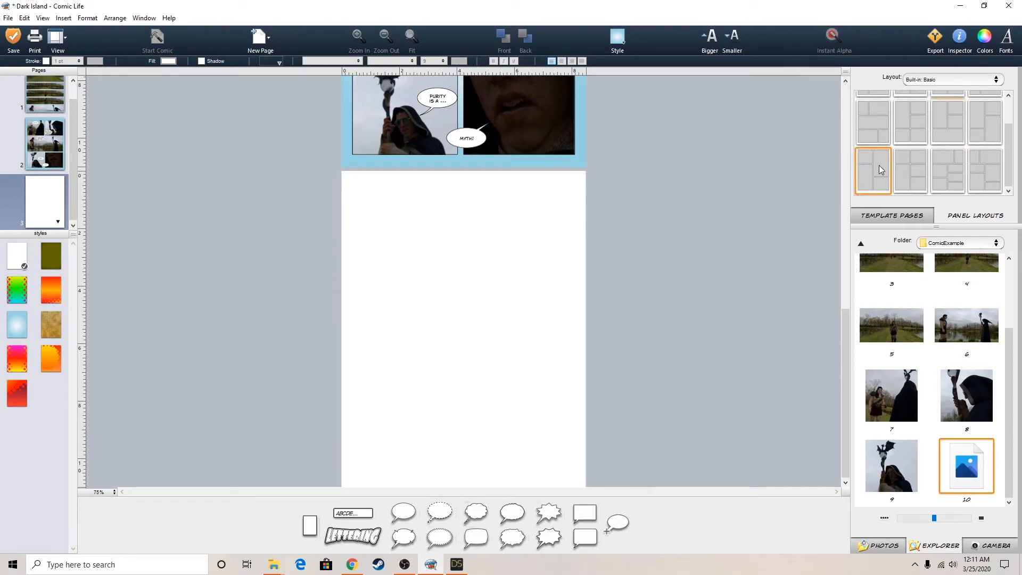
left_click_drag(879, 165, 457, 293)
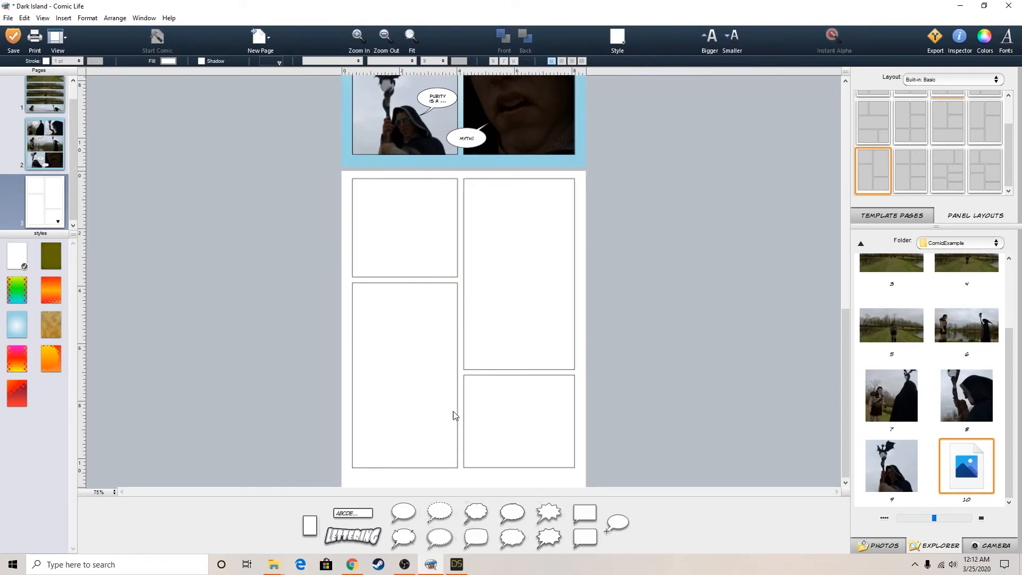
Switch to DAZ Studio and change the viewport from the Mouth camera to Perspective View
left_click(459, 568)
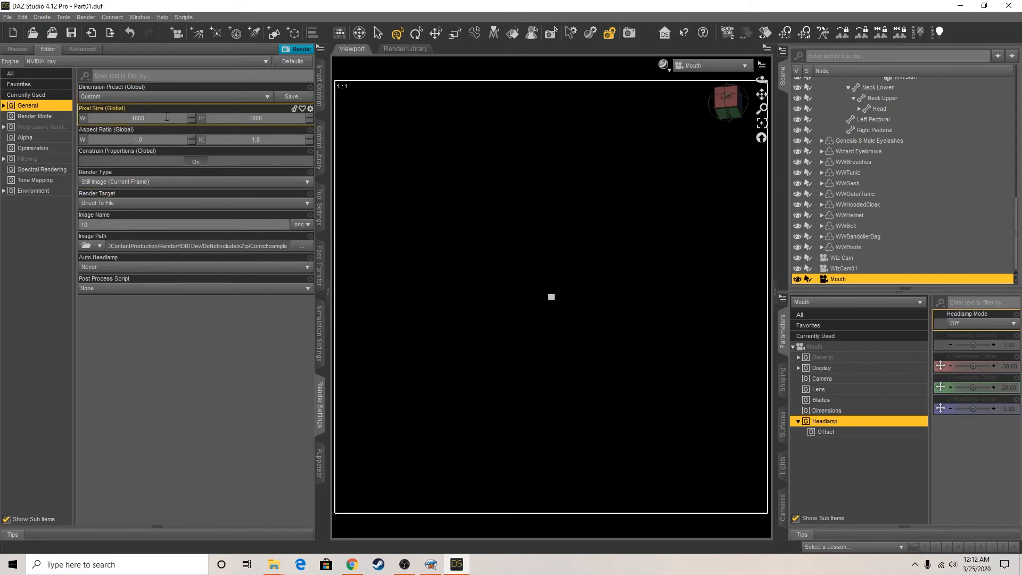
left_click(692, 65)
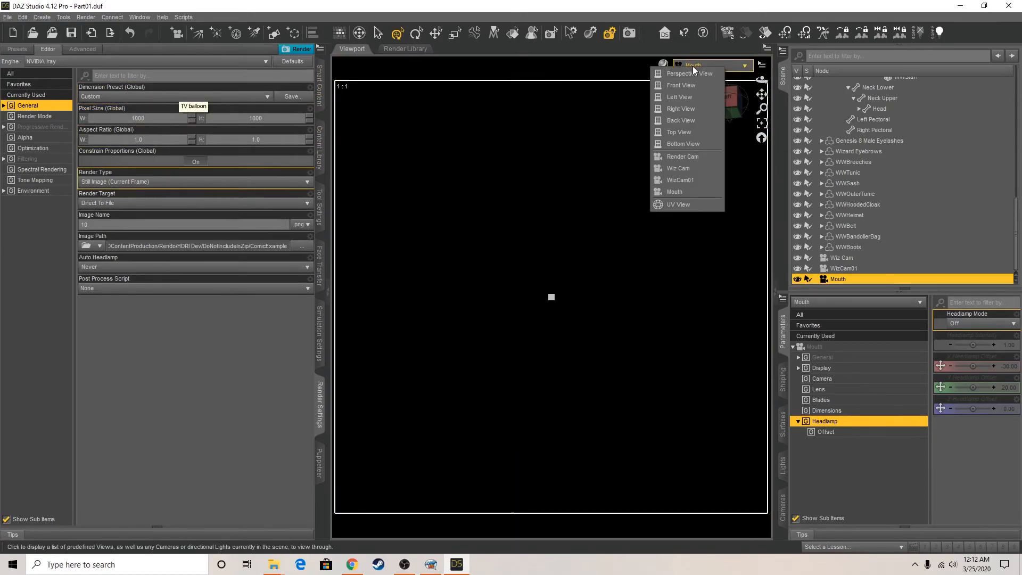
left_click(694, 73)
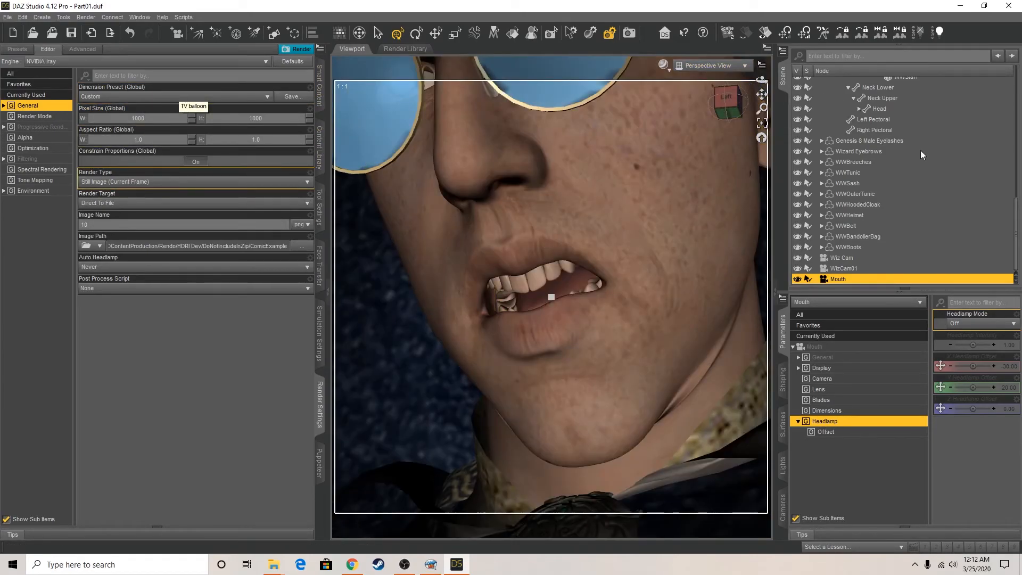
Collapse the Wise Wizard's expanded hierarchy in the scene and select the Genesis warrior figure
scroll(871, 184, "up", 10)
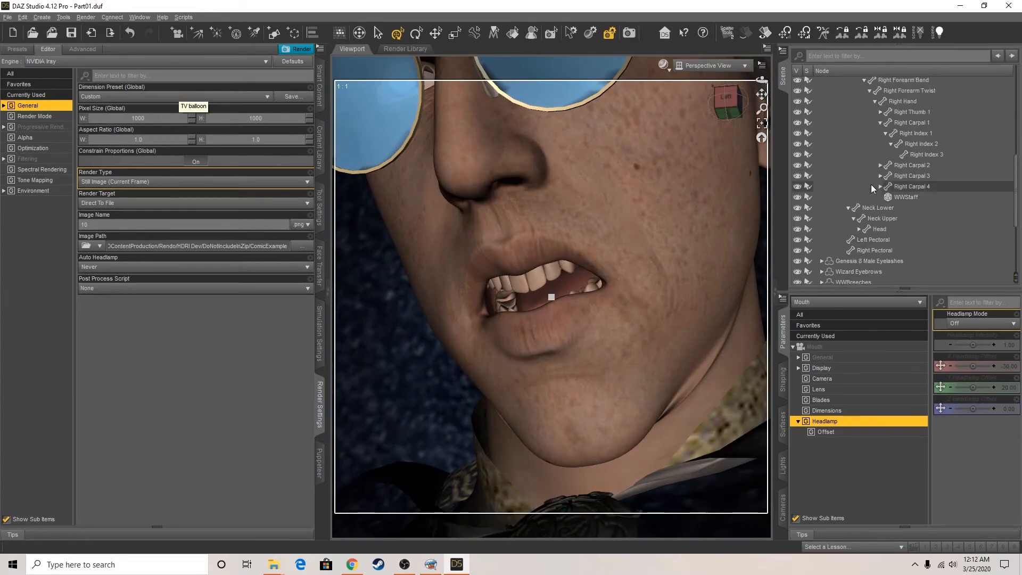
scroll(870, 143, "up", 2)
left_click(816, 103)
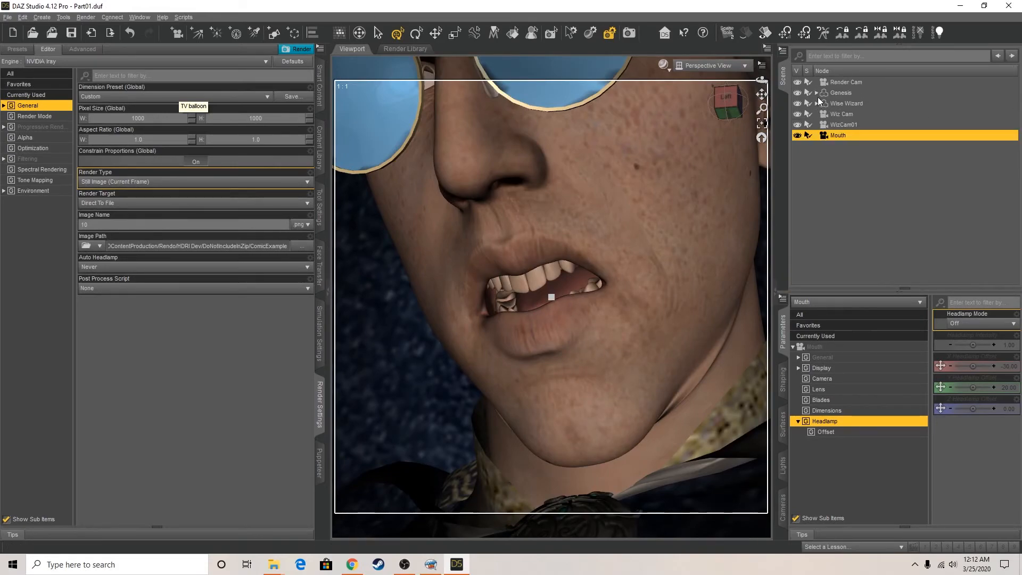
left_click(836, 93)
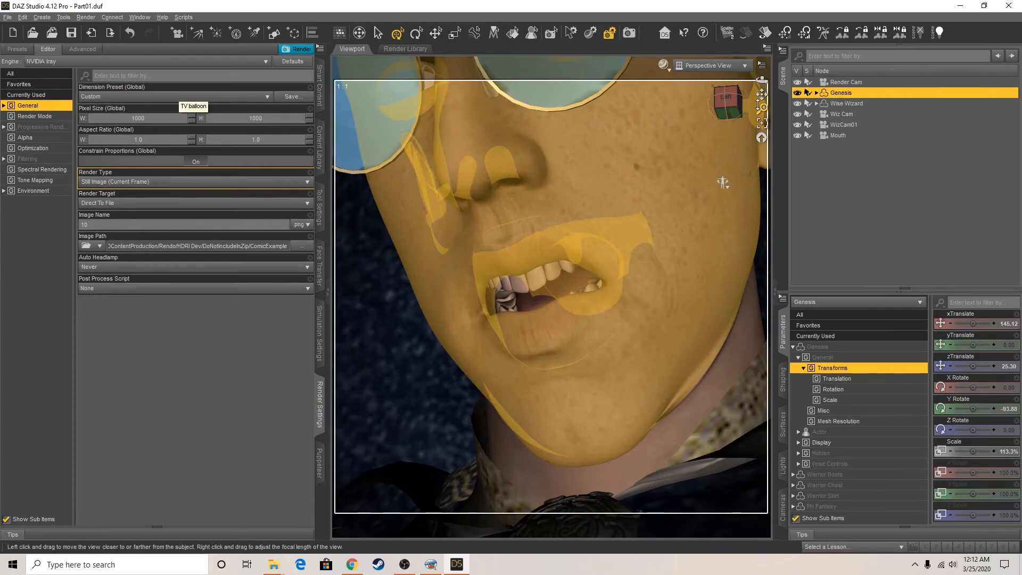
Expand the Genesis hierarchy down through hip, abdomen, chest and neck, select the Head bone, and frame the warrior's face in the view
left_click(817, 92)
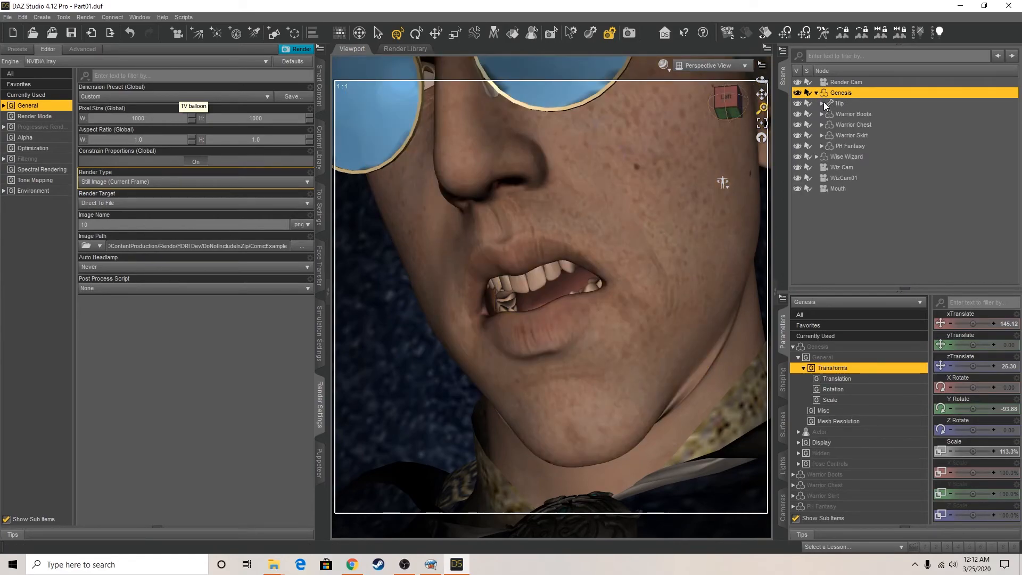
left_click(821, 104)
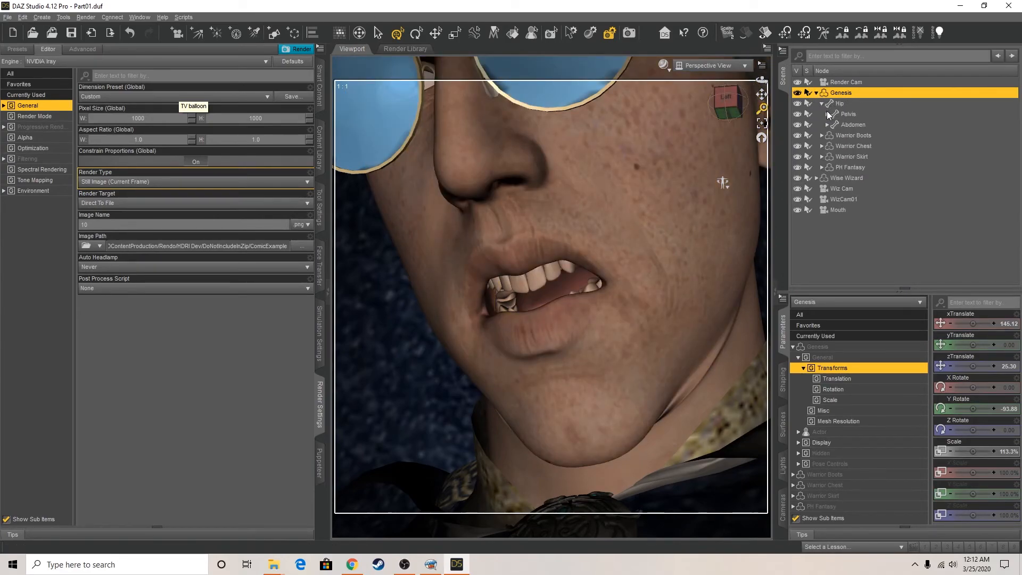
left_click(827, 124)
left_click(833, 135)
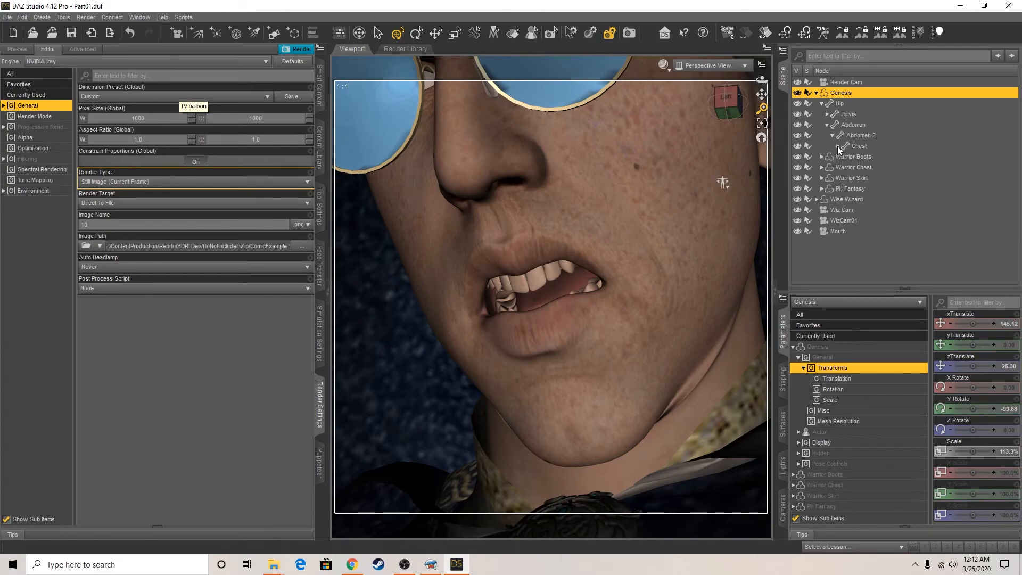
left_click(838, 146)
left_click(843, 156)
left_click(869, 167)
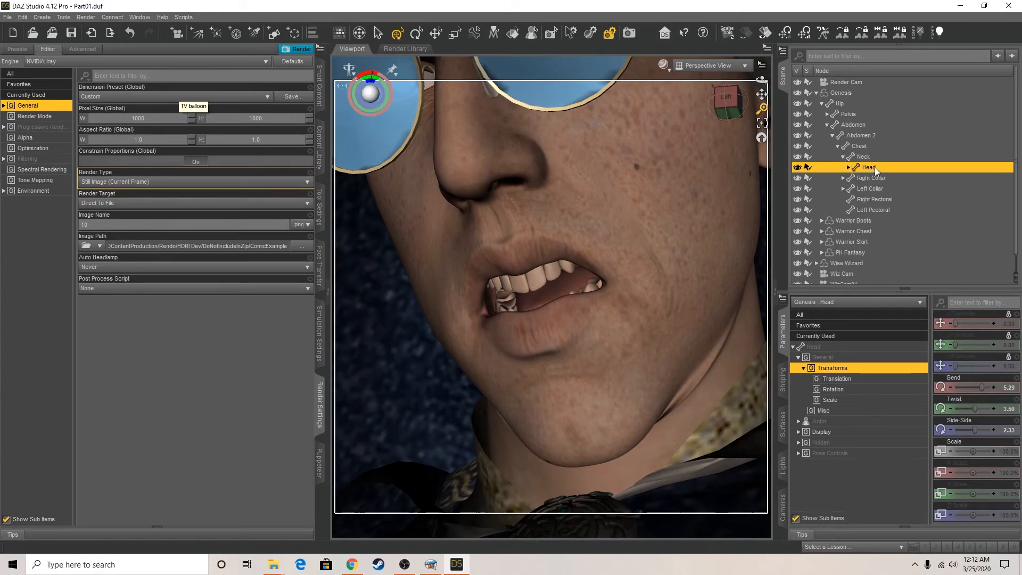
left_click(736, 106)
left_click_drag(736, 106, 612, 108)
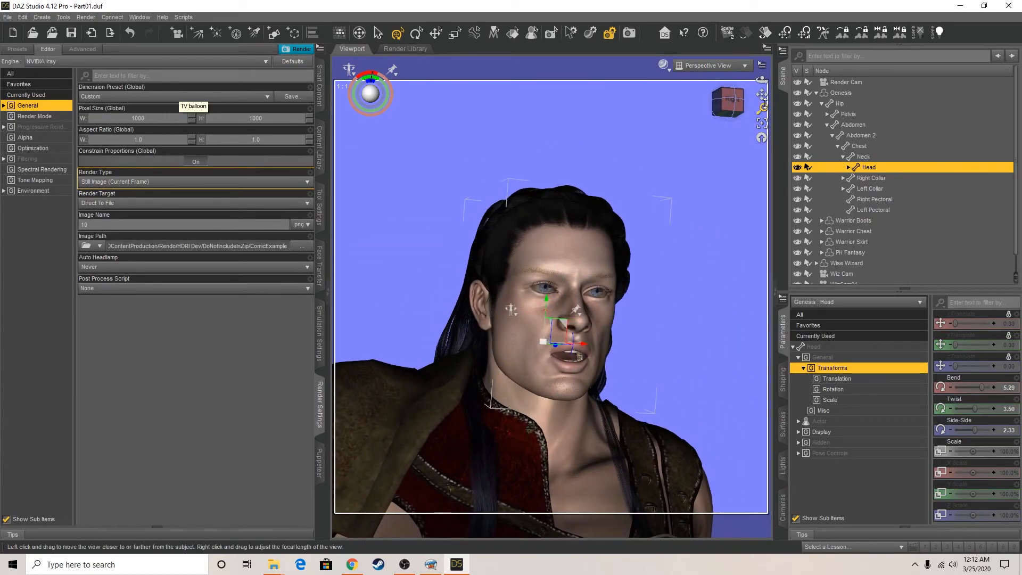
left_click_drag(762, 107, 762, 117)
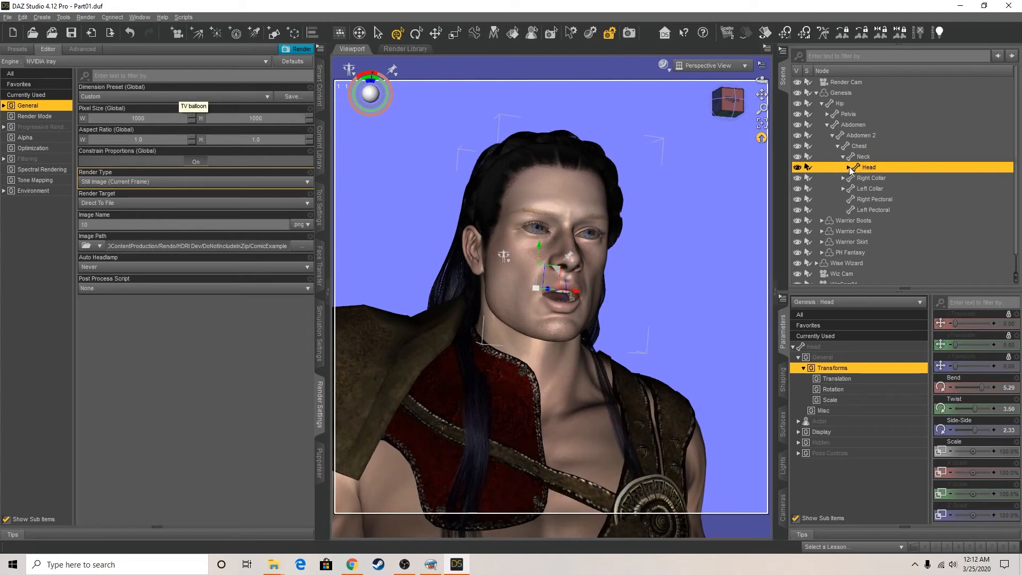
Reset the warrior's AA viseme to 0 in the head's pose controls so his mouth closes
left_click(798, 454)
left_click(804, 463)
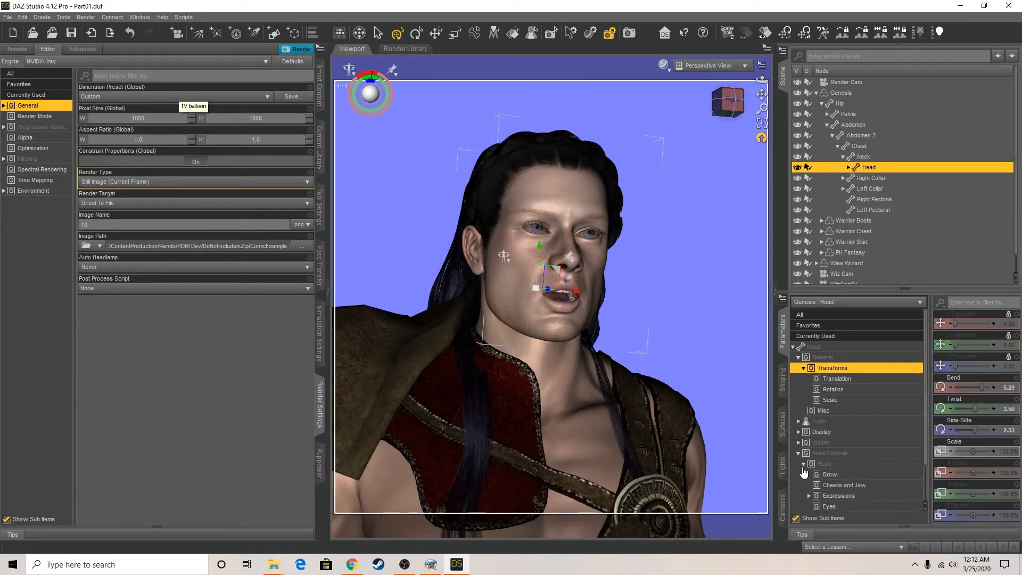
left_click(836, 496)
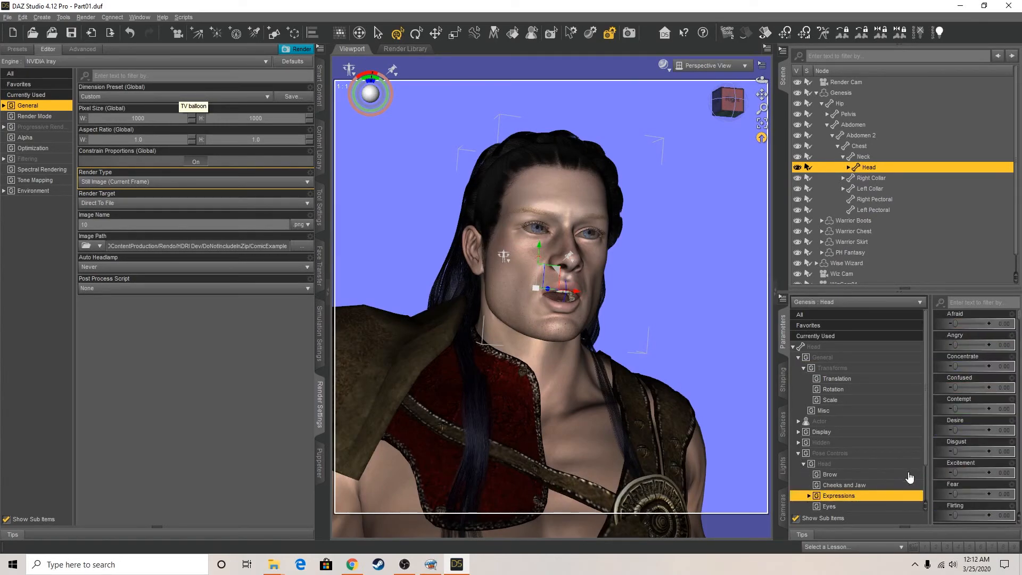
left_click(808, 496)
scroll(845, 468, "down", 2)
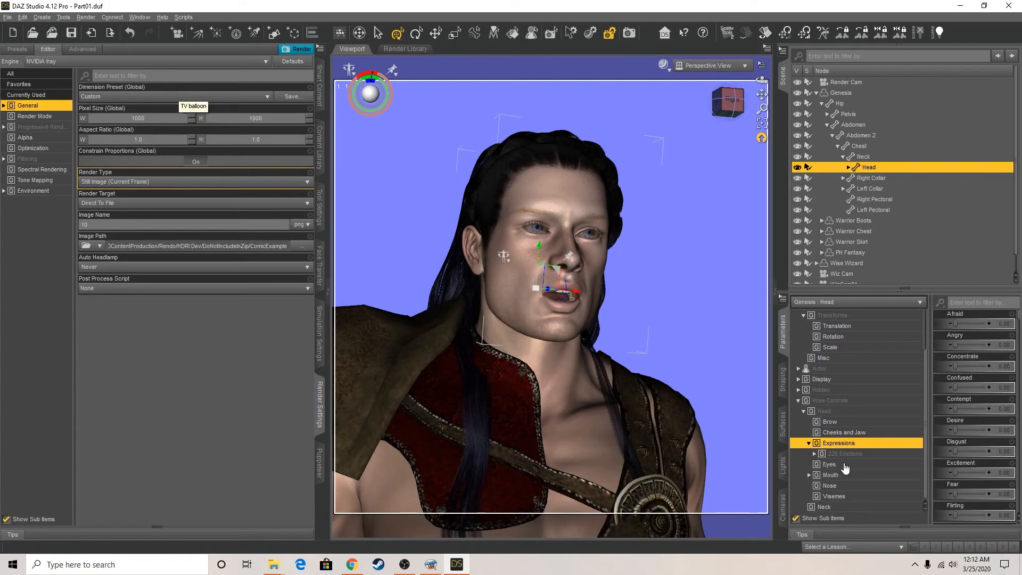
left_click(829, 496)
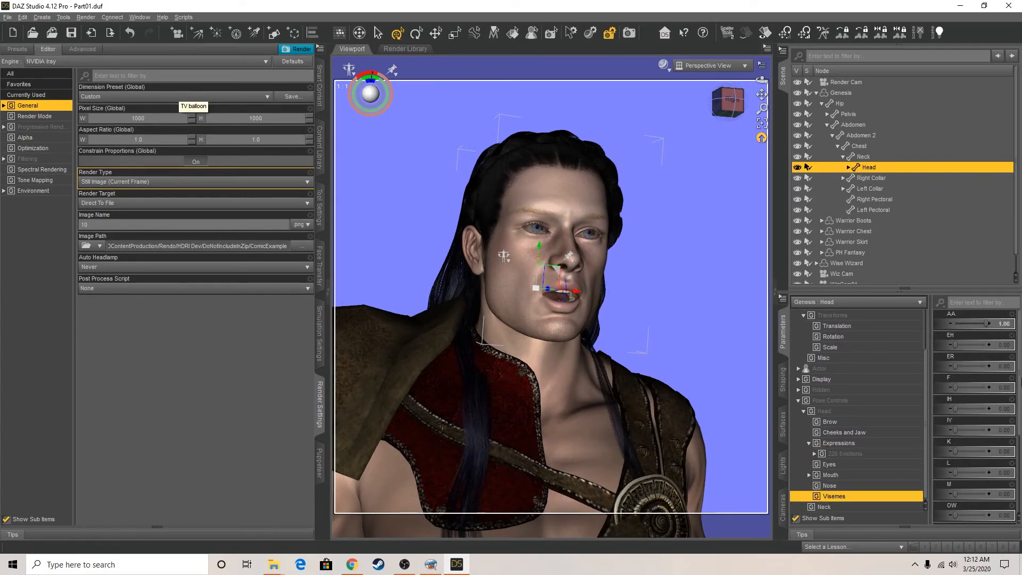
left_click_drag(986, 324, 942, 325)
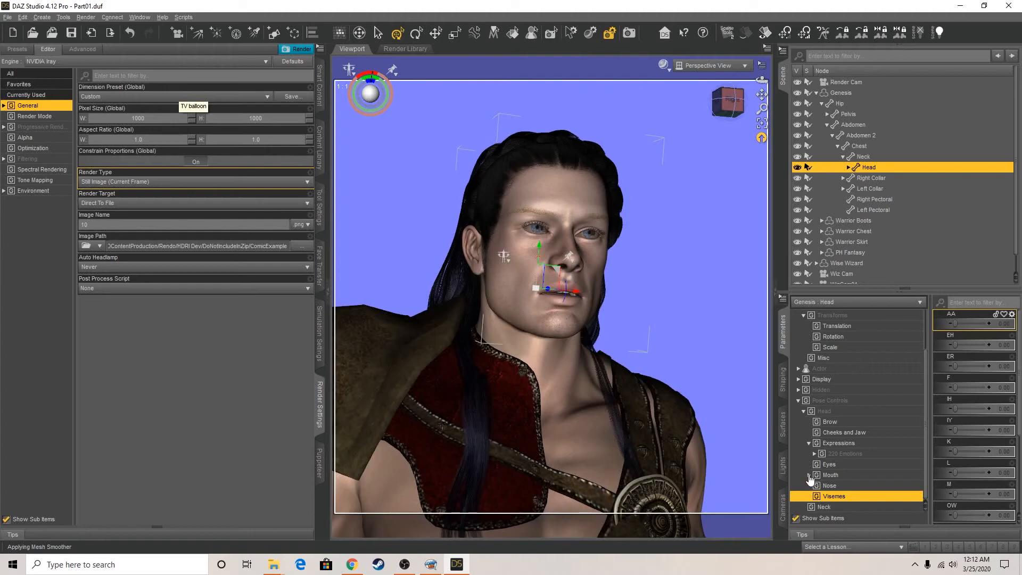
Try Ferocity_01 from the Ferocity and Rage emotions on the warrior, reset it, and set Ferocity_03 to 1.00
left_click(814, 454)
scroll(892, 464, "down", 1)
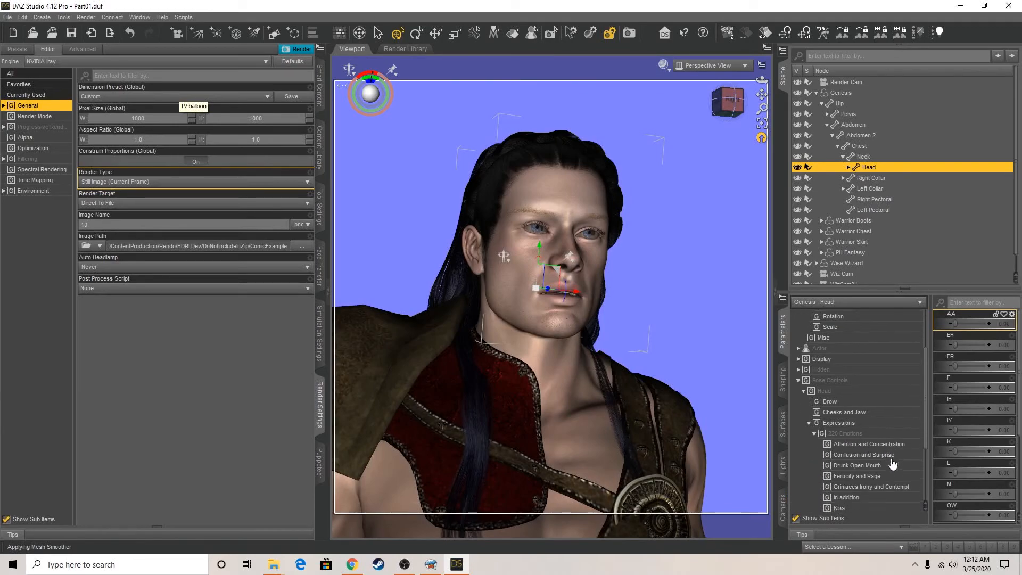
scroll(889, 457, "down", 3)
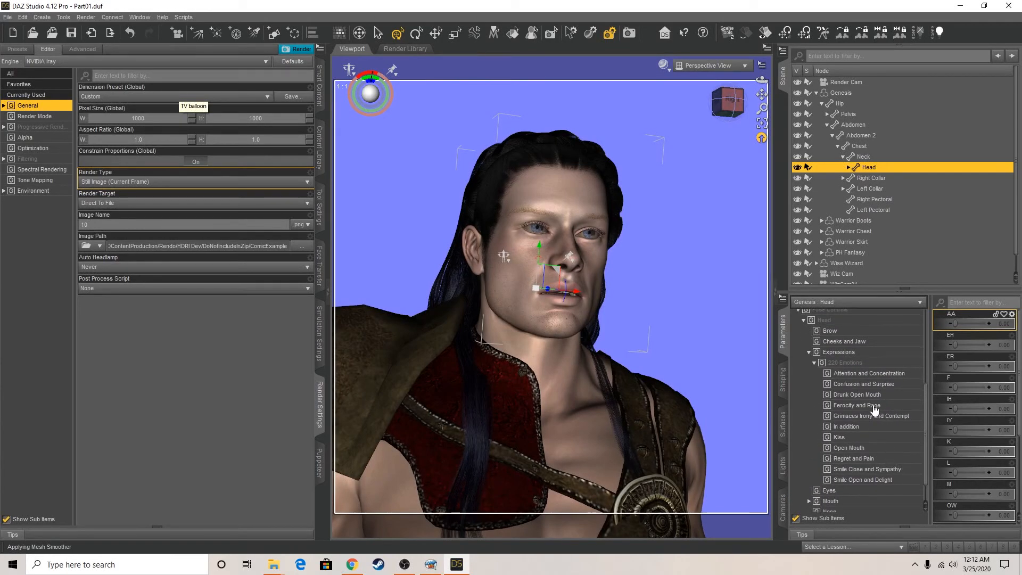
left_click(875, 407)
left_click_drag(956, 323, 983, 323)
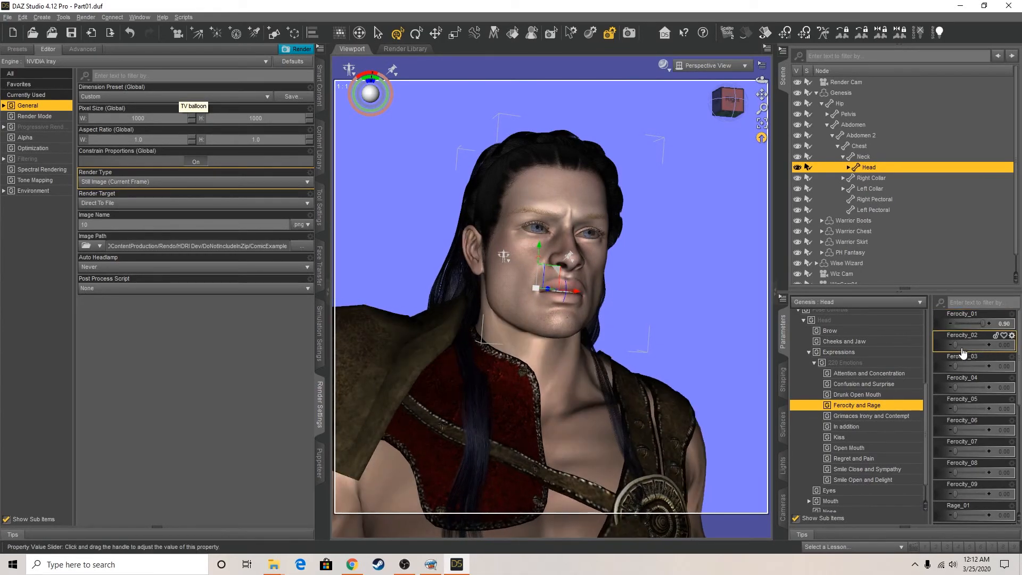
left_click_drag(983, 323, 1016, 366)
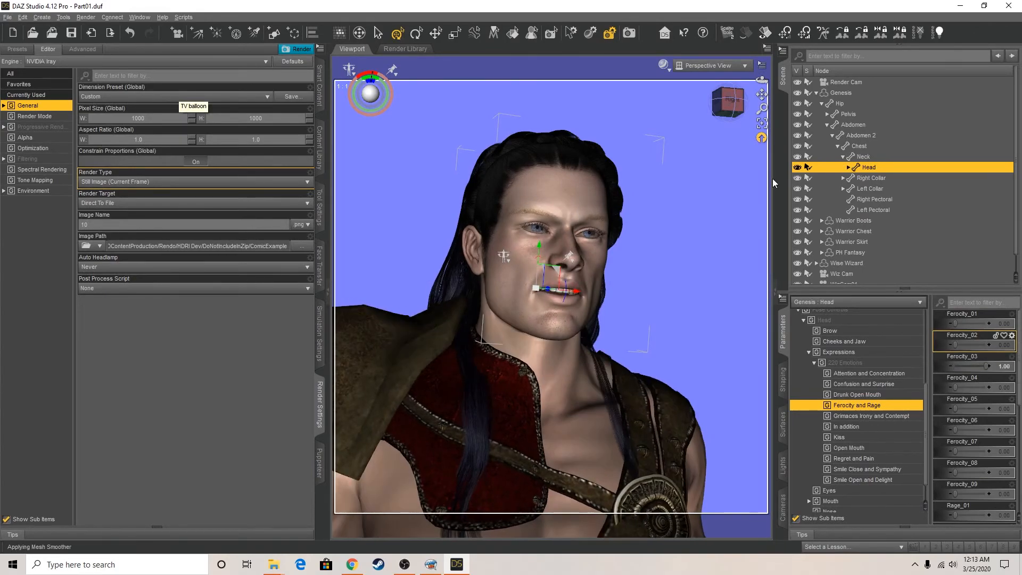
Frame a low-angle close-up of the warrior's face in Perspective View, checking it against the blank page-three panels in Comic Life
left_click(728, 101)
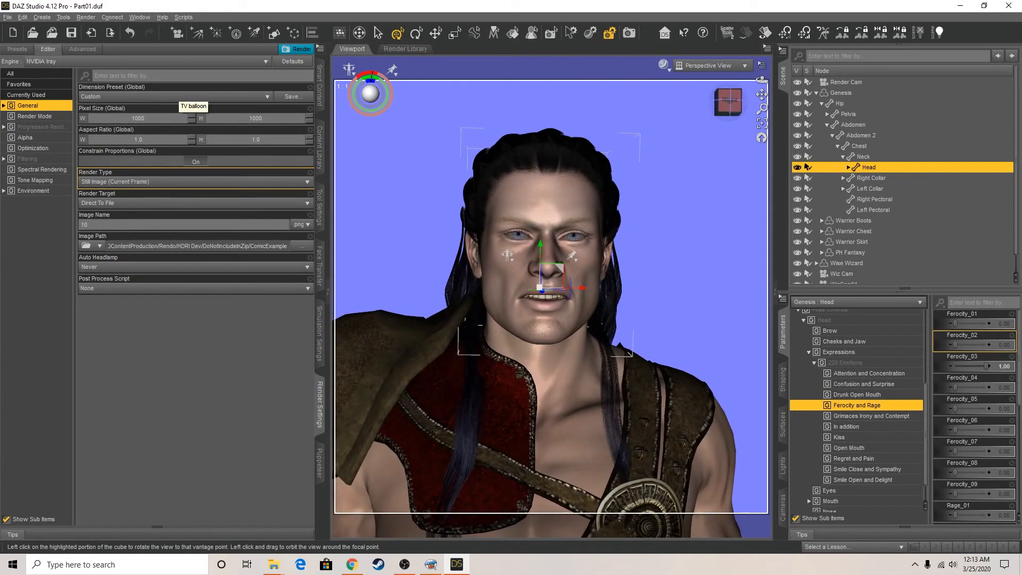
mouse_move(761, 94)
left_mouse_down()
mouse_move(759, 110)
mouse_move(761, 78)
mouse_move(733, 101)
mouse_move(749, 102)
mouse_move(731, 100)
mouse_move(754, 104)
left_mouse_up()
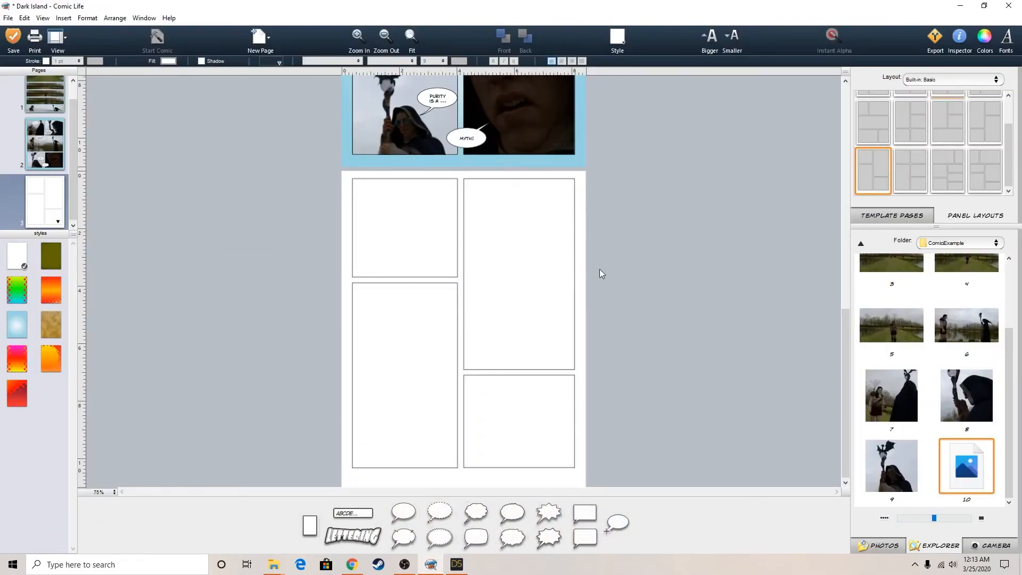
left_click(457, 565)
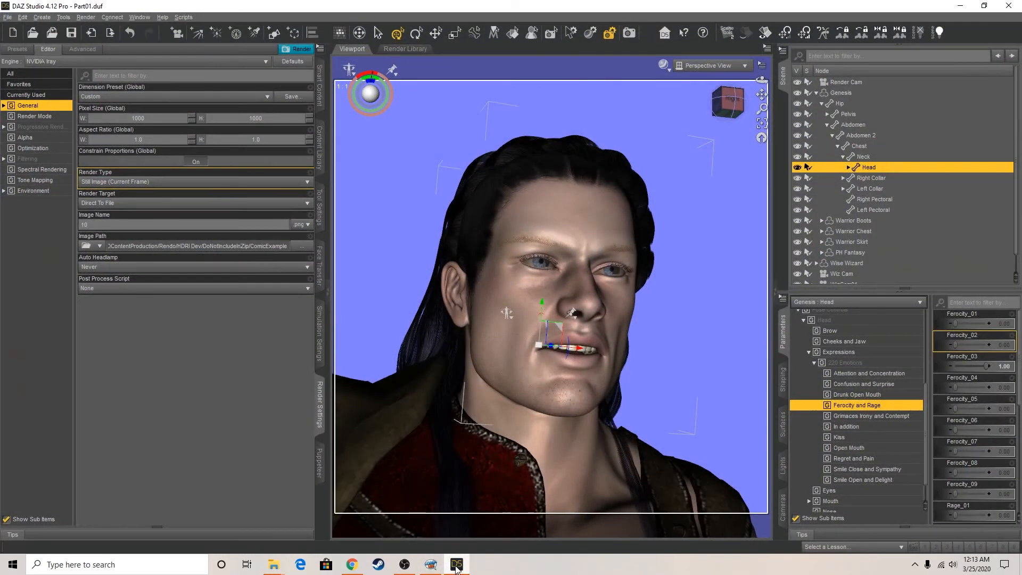
left_click(431, 564)
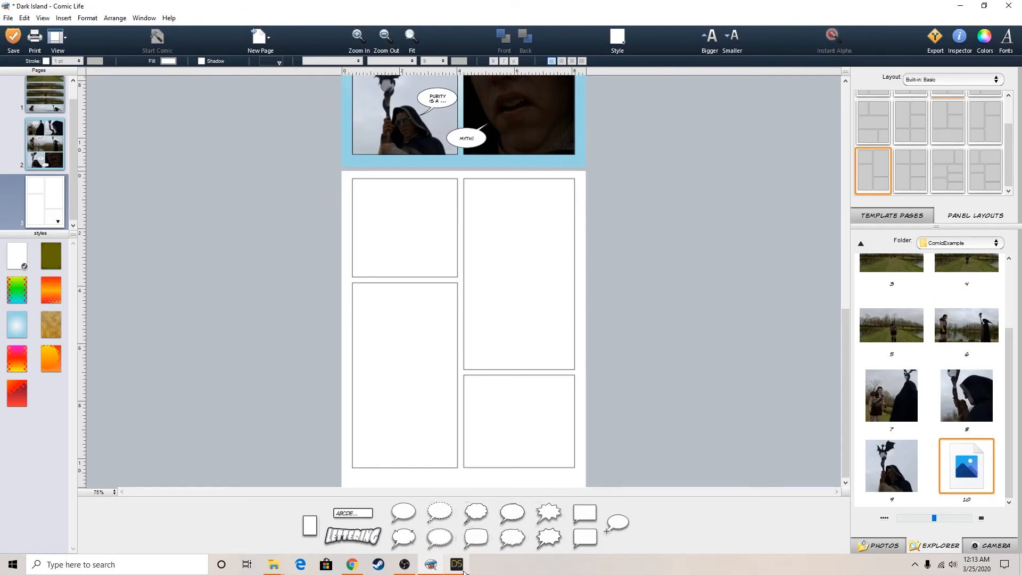
mouse_move(464, 570)
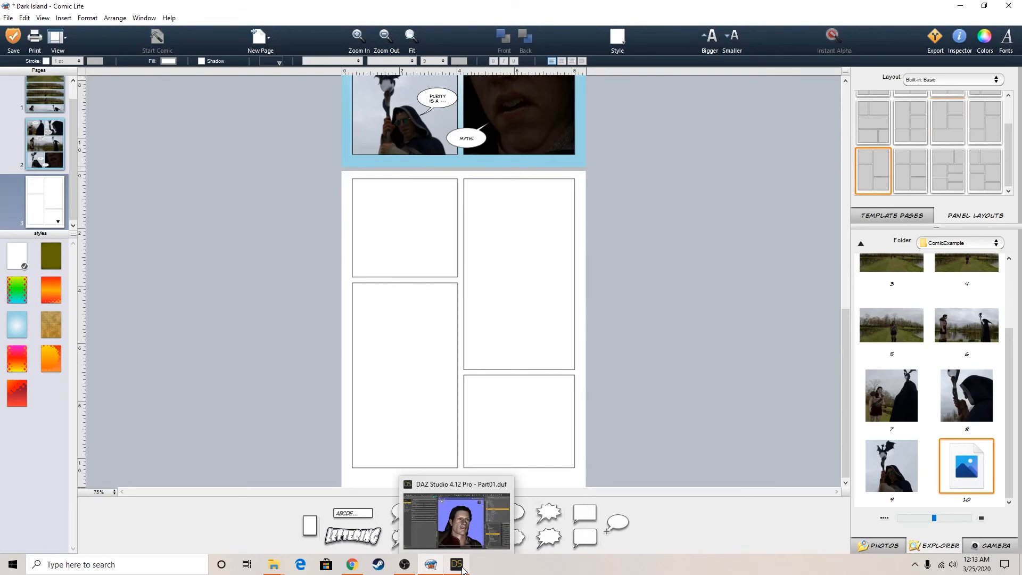
left_click(462, 570)
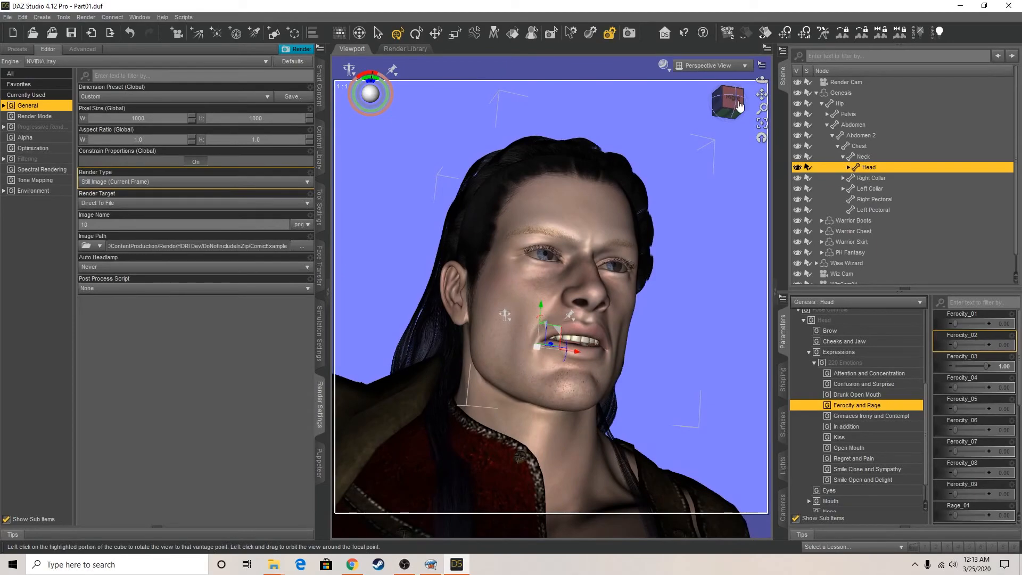
Create a new camera with the name and label "Warrior Cam", applying the active viewport transforms of the perspective view
left_click(41, 17)
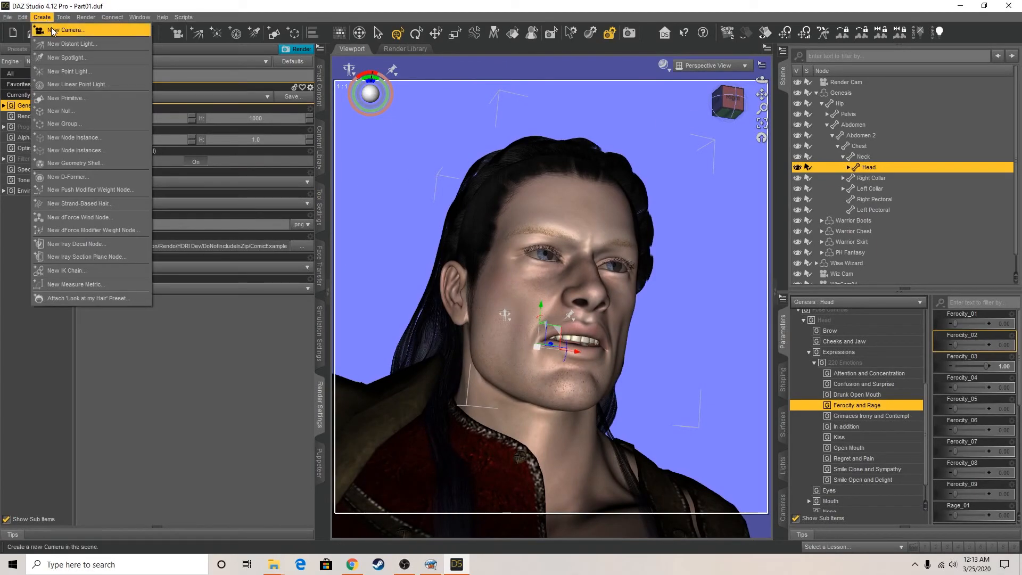
left_click(55, 25)
left_click(520, 211)
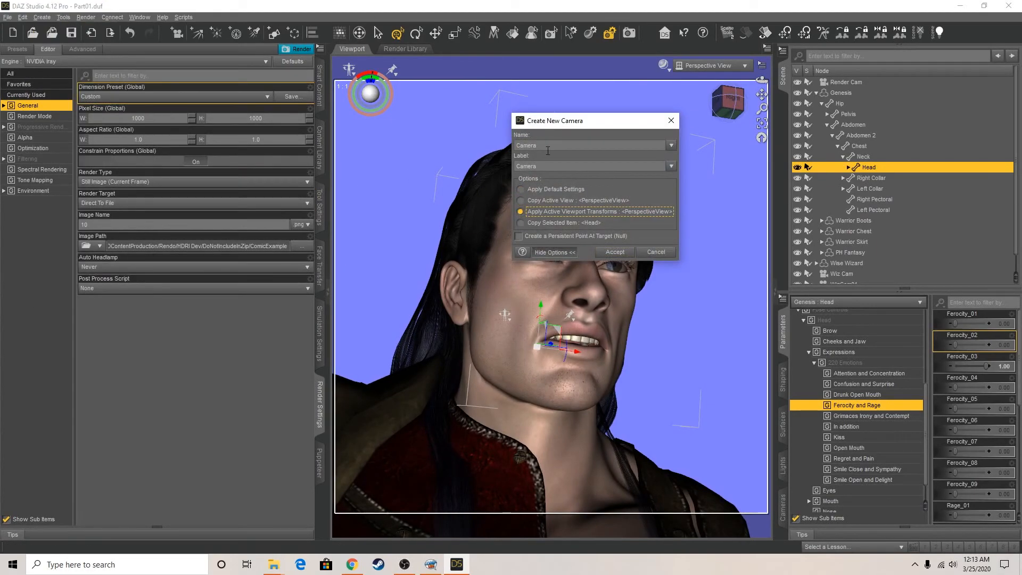
type("Warrior Cam")
key("ctrl+a")
key("ctrl+c")
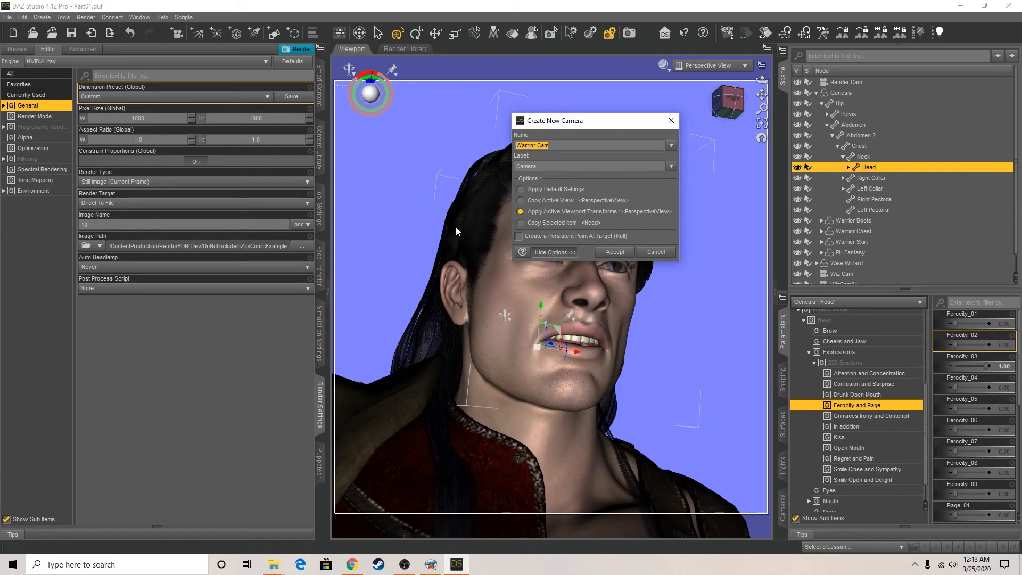
key("Tab")
key("ctrl+v")
left_click(521, 211)
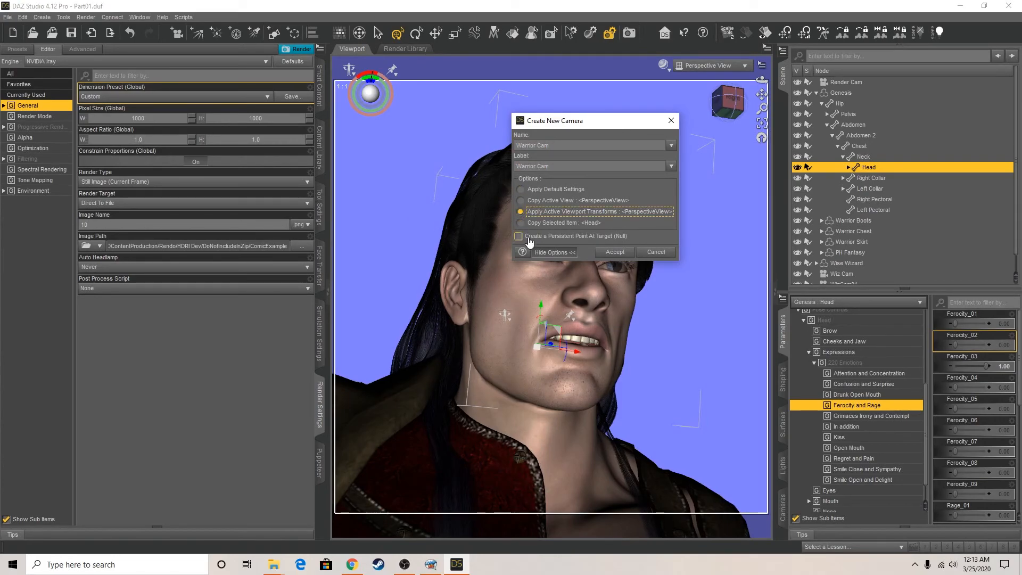
left_click(613, 255)
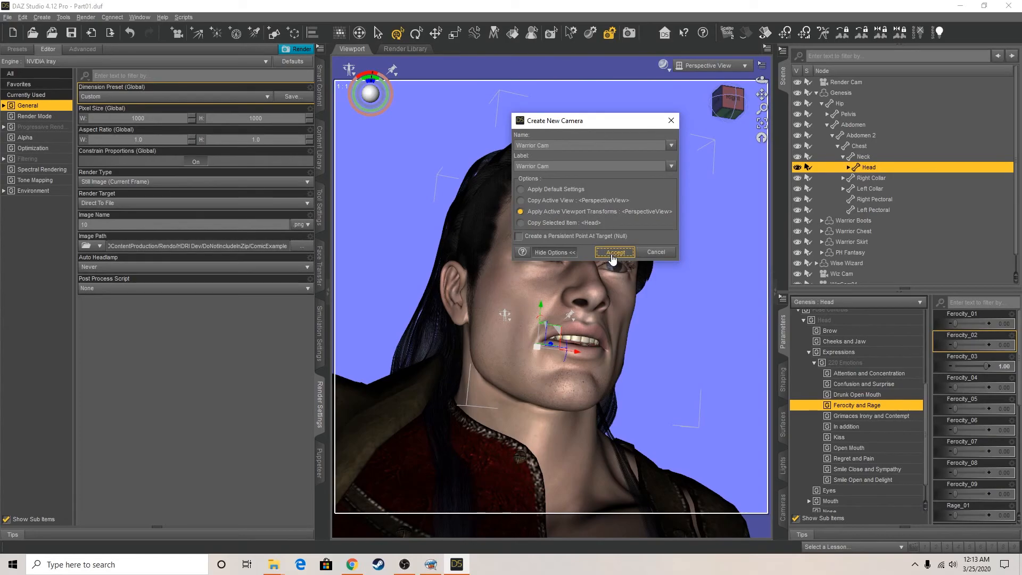
Rotate Warrior Cam to about X -143°, Y -63° and Z -197°, and switch the viewport to look through it
left_click(763, 123)
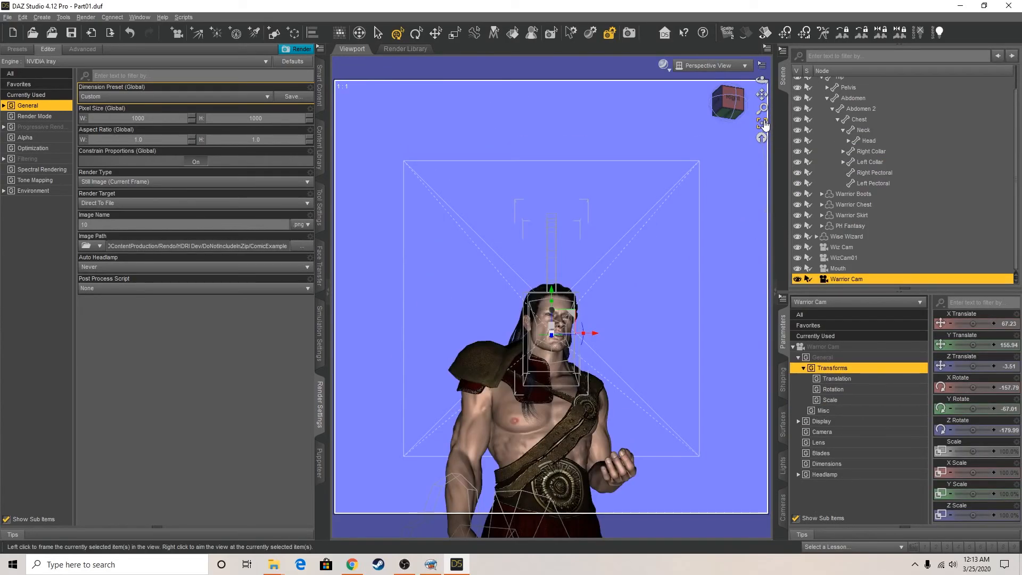
left_click_drag(736, 108, 658, 110)
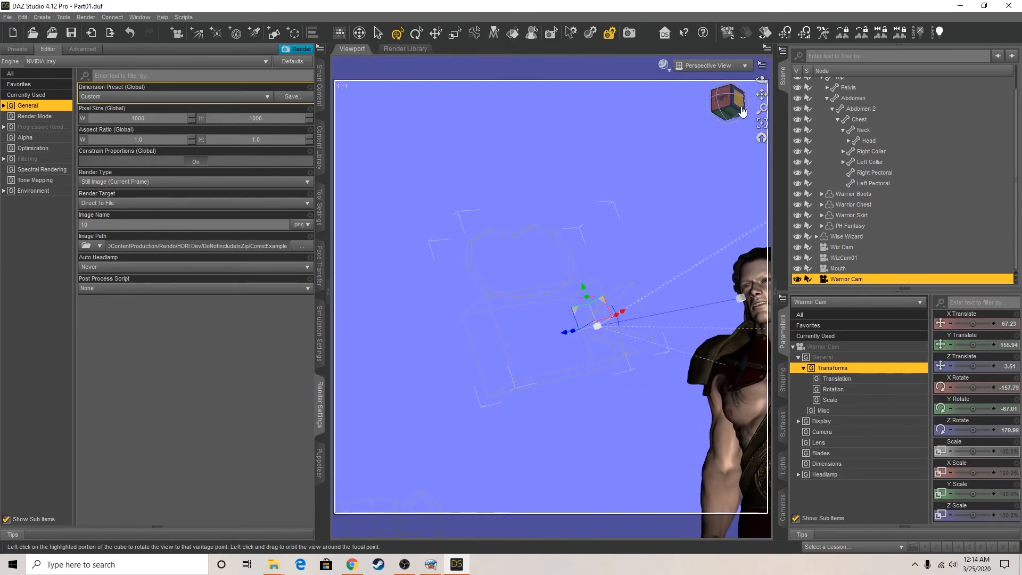
left_click(742, 111)
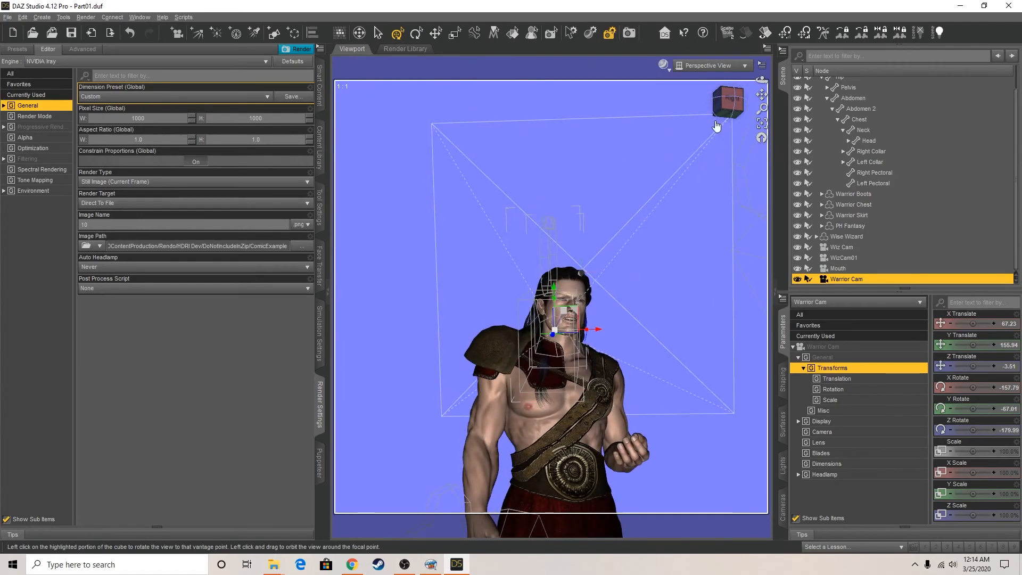
left_click_drag(586, 332, 594, 315)
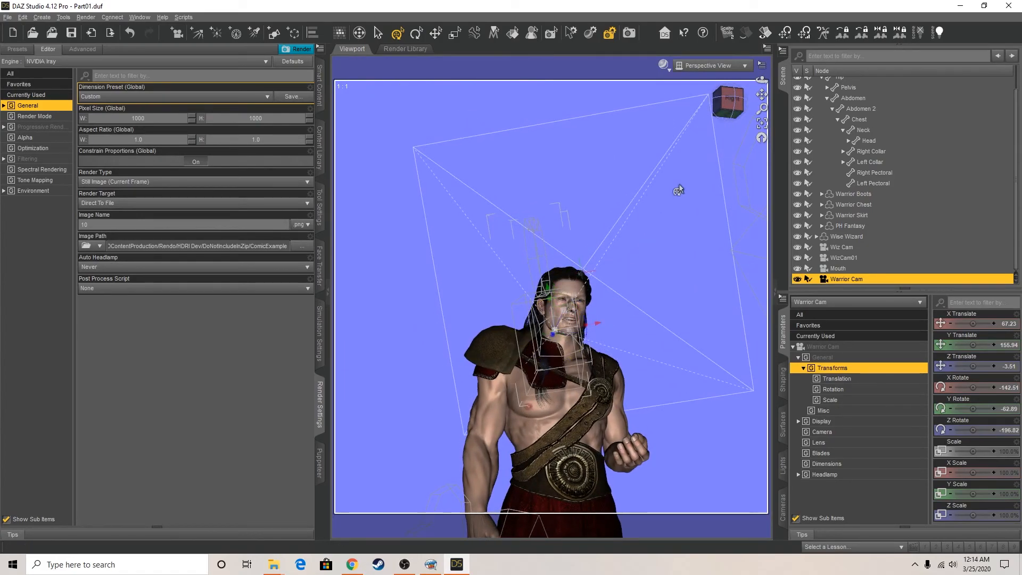
left_click(716, 65)
left_click(711, 205)
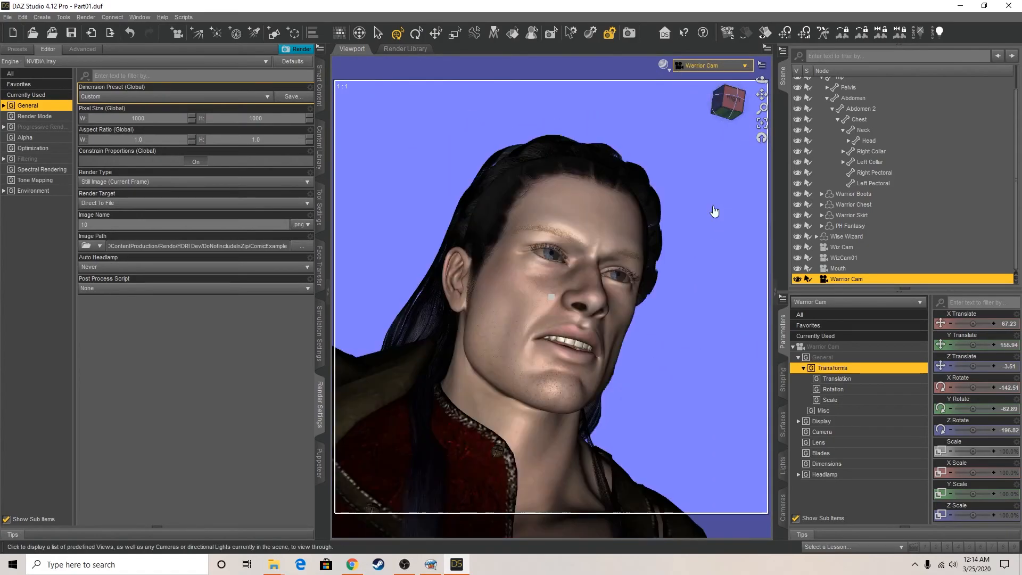
Set Warrior Cam's Headlamp Mode to Off
left_click(832, 475)
left_click(982, 324)
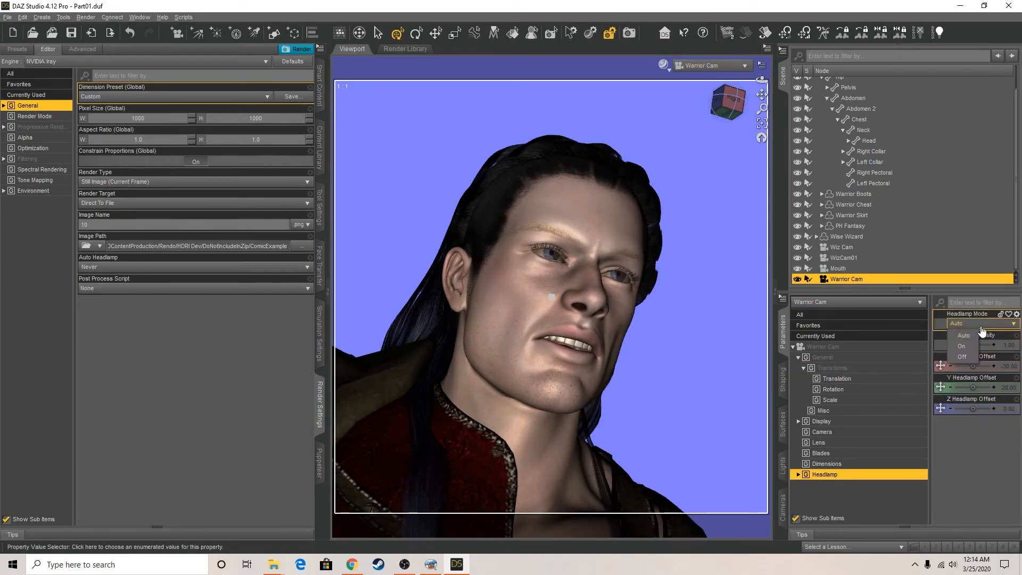
left_click(962, 357)
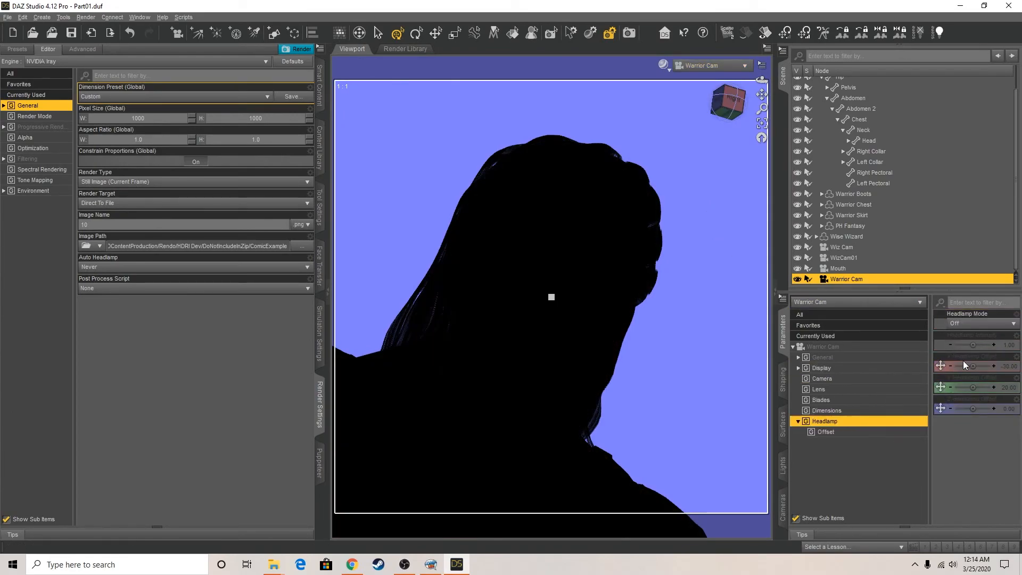
Change the render's image name to 11 and render the Warrior Cam close-up to file
left_click(96, 225)
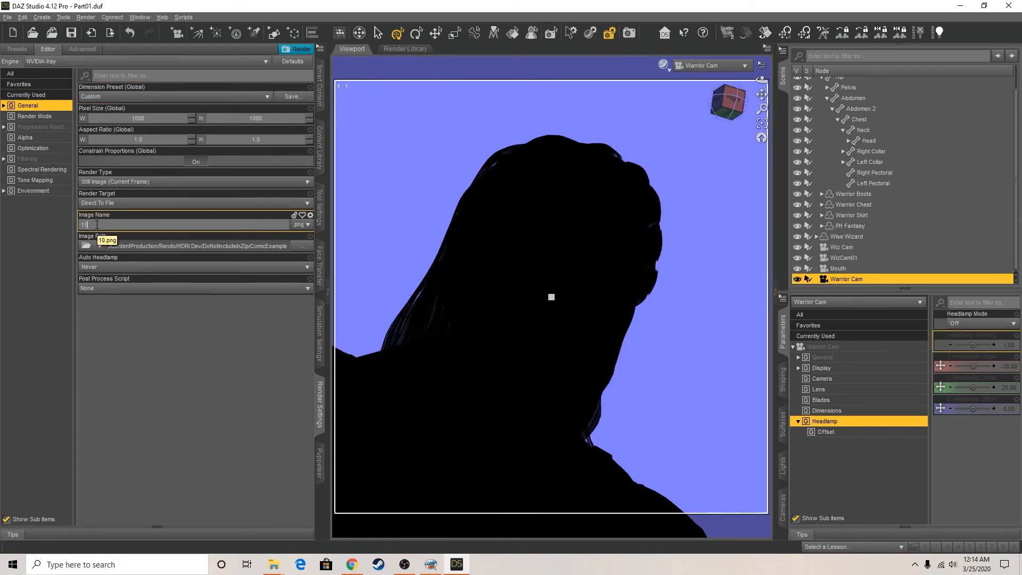
left_click(152, 369)
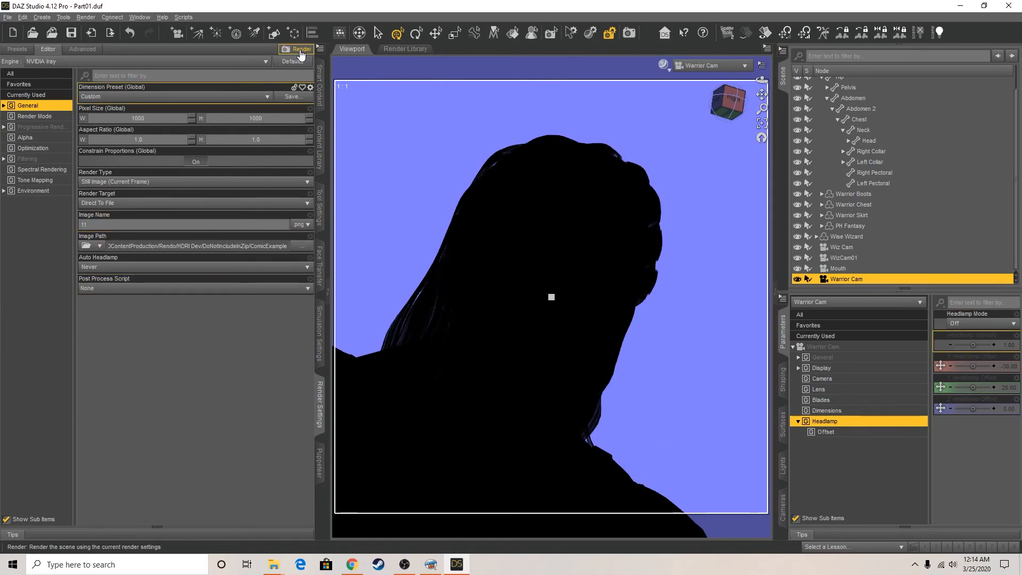
left_click(300, 49)
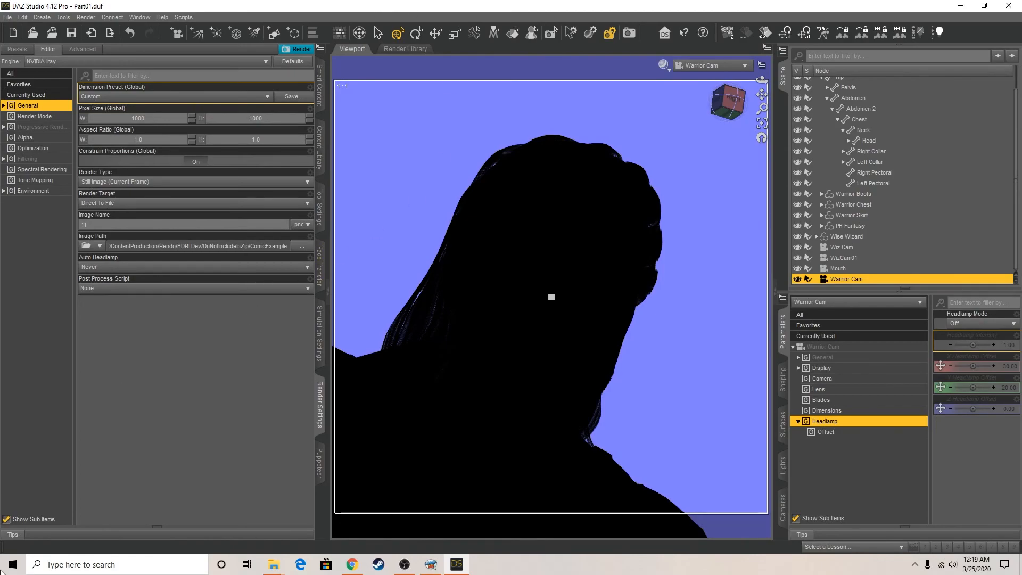
In Comic Life, place render 11 in page three's first panel and apply the light blue gradient style to the page background
left_click(430, 564)
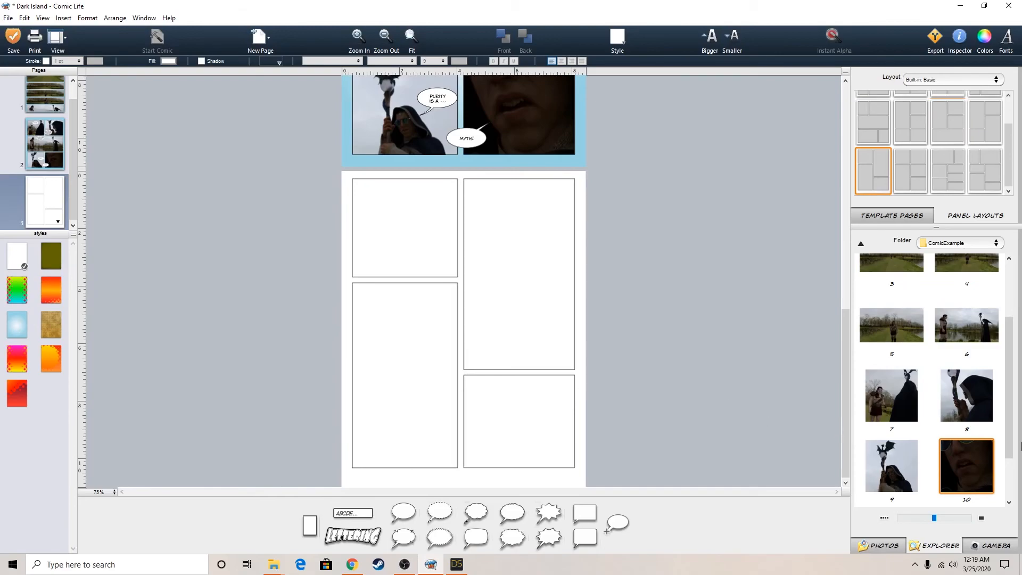
left_click_drag(896, 481, 424, 216)
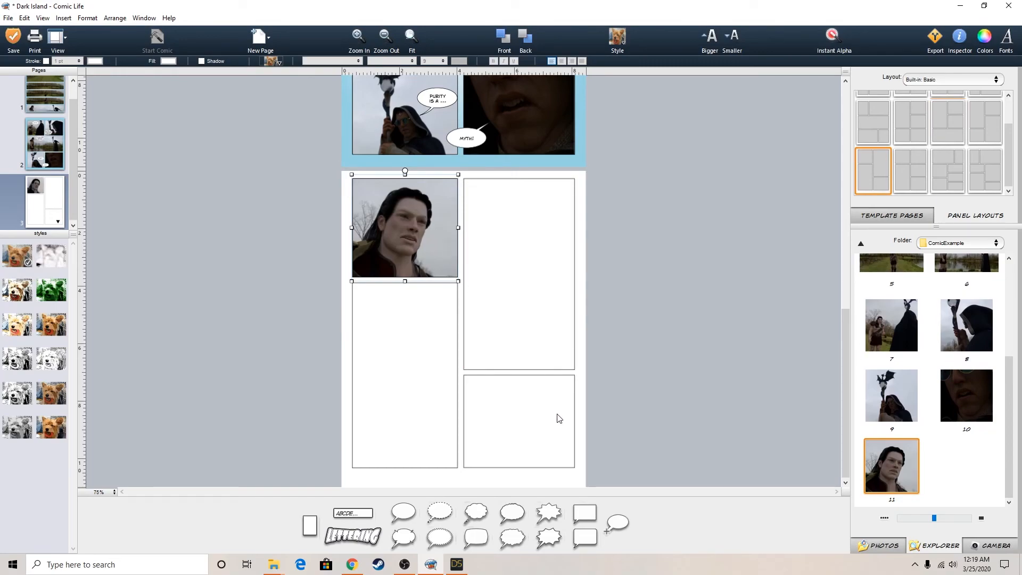
left_click(493, 482)
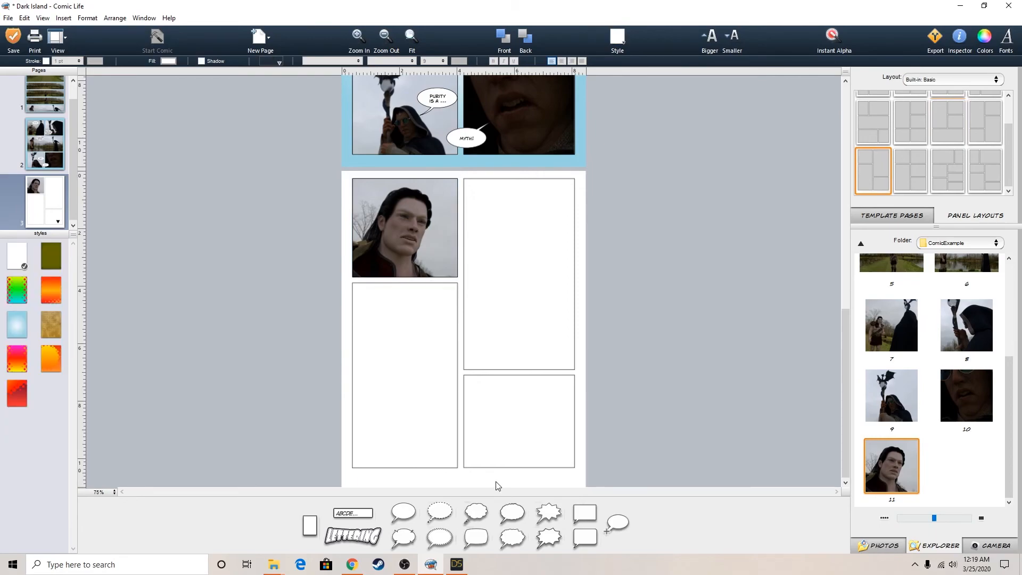
left_click(16, 325)
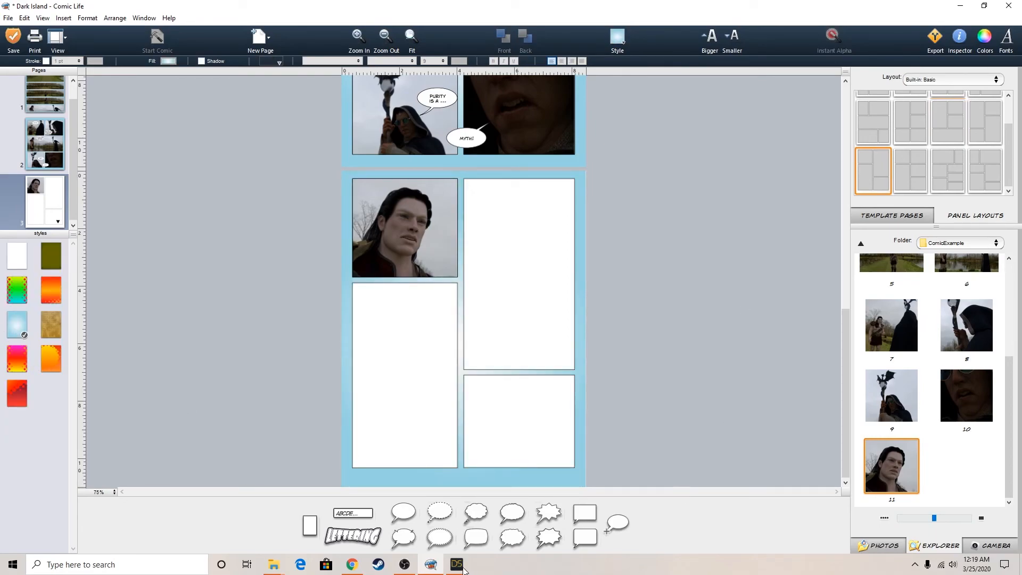
scroll(733, 248, "up", 5)
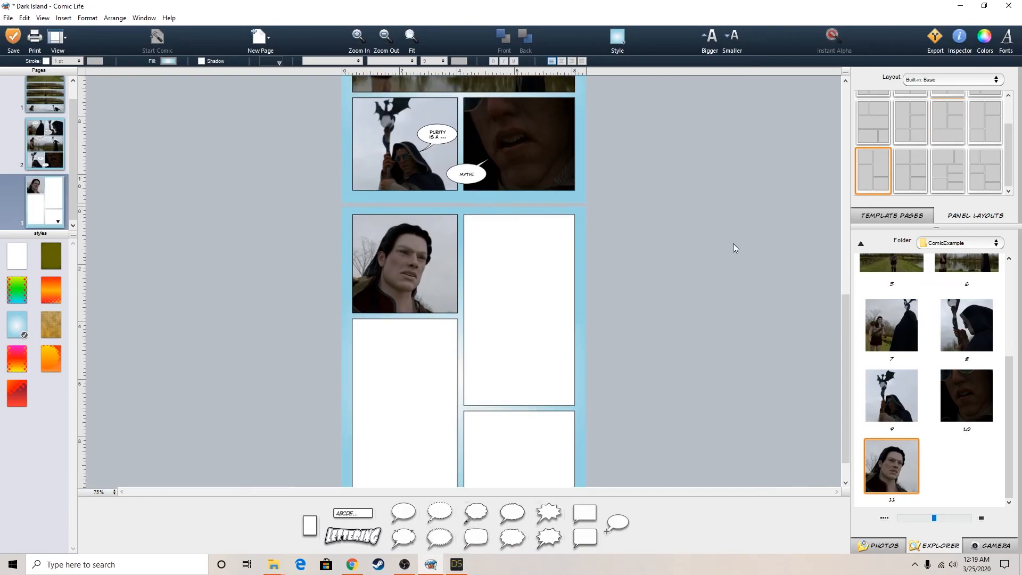
scroll(733, 244, "up", 3)
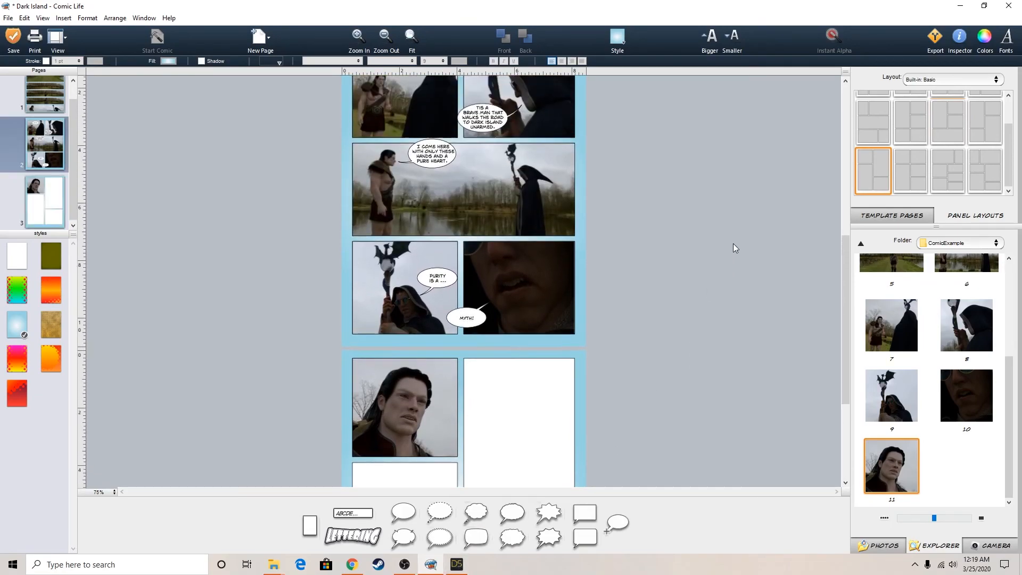
scroll(733, 244, "down", 4)
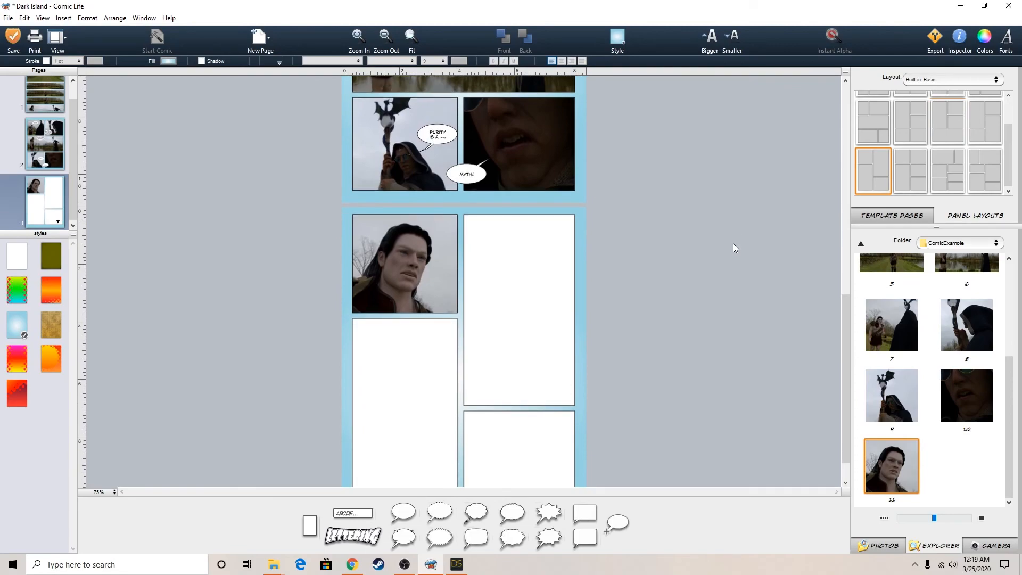
Switch to DAZ Studio, view the wizard past the warrior in Perspective View, and select the Wise Wizard figure
left_click(460, 569)
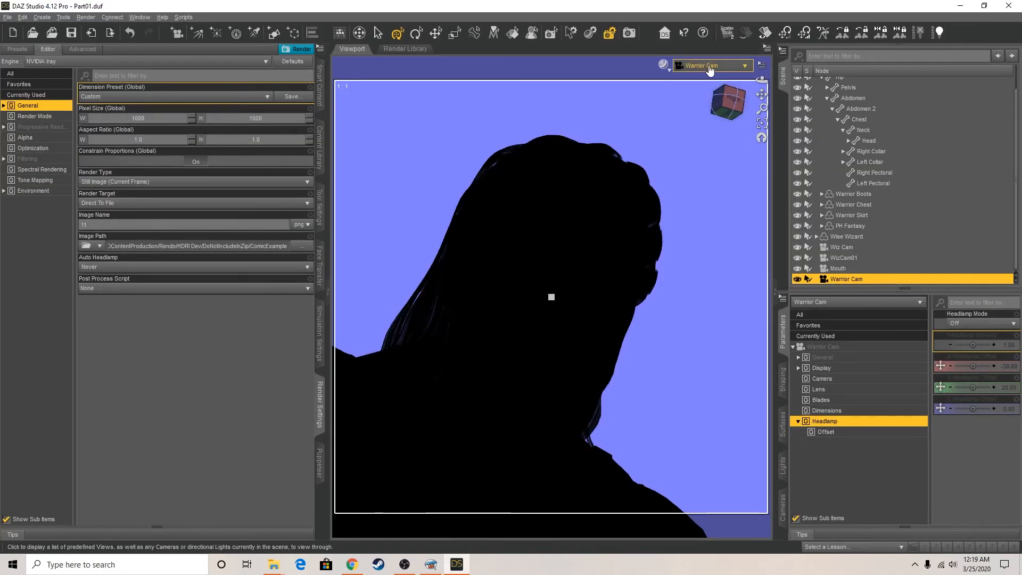
left_click(725, 74)
left_click(724, 75)
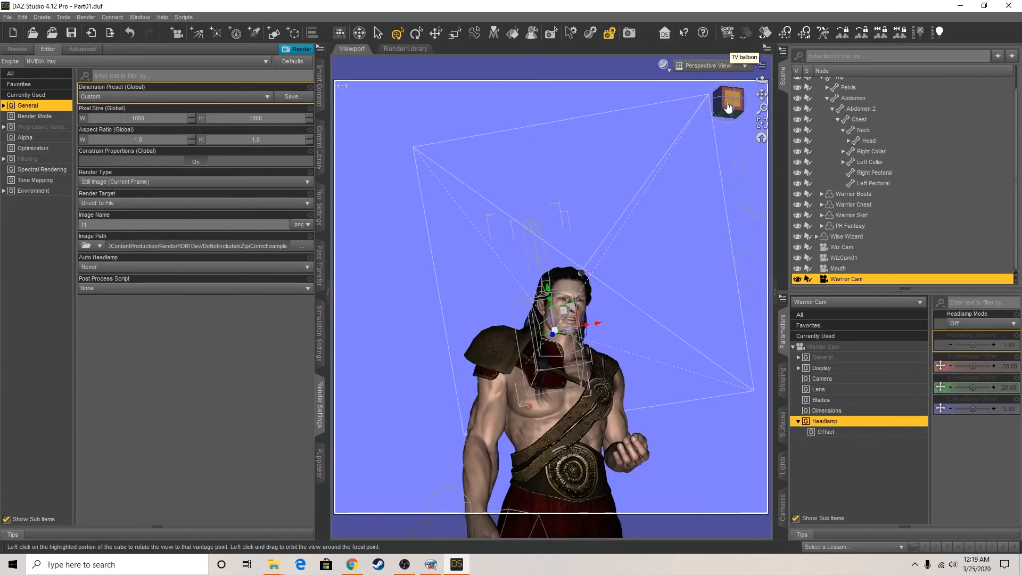
left_click(728, 101)
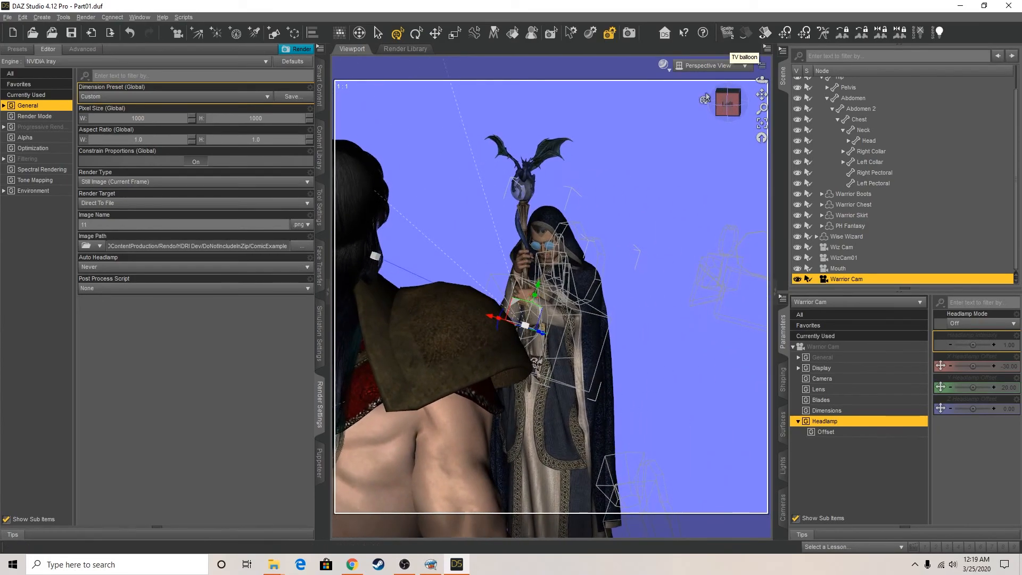
scroll(854, 100, "up", 1)
scroll(854, 101, "up", 1)
left_click(848, 91)
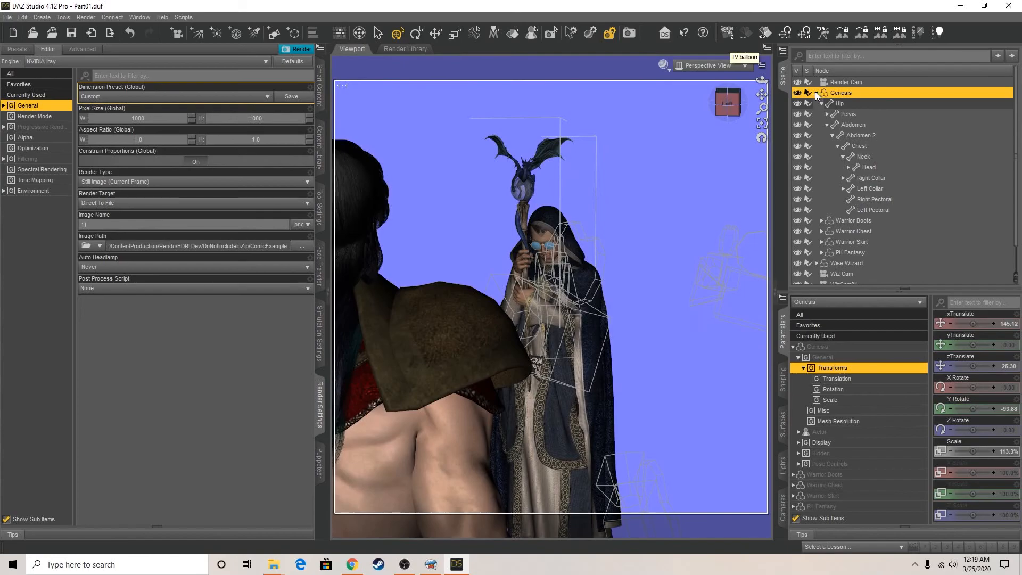
left_click(816, 92)
left_click(841, 104)
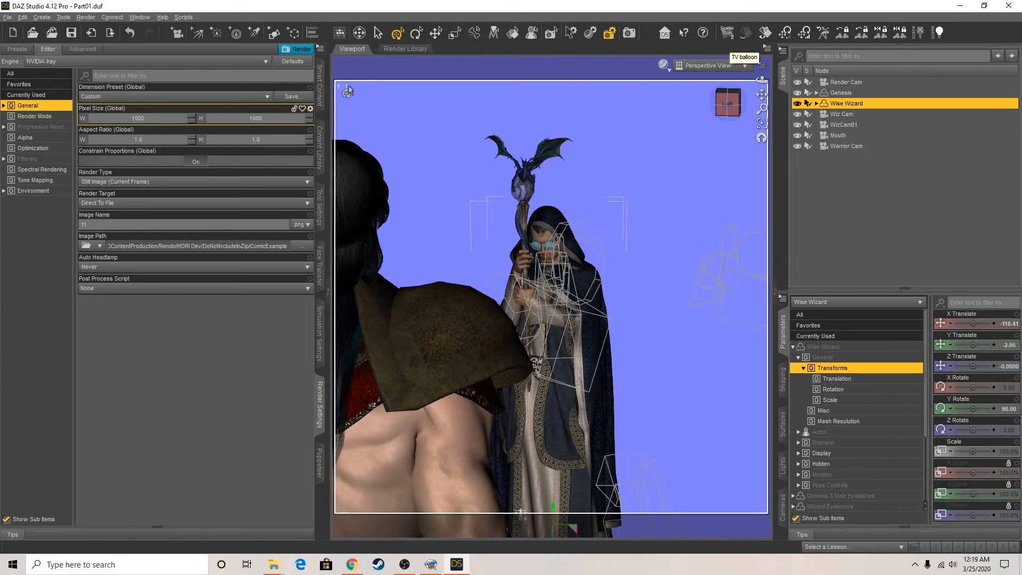
Search the Smart Content products for "wiz", limited to installed products
left_click(319, 92)
left_click(53, 79)
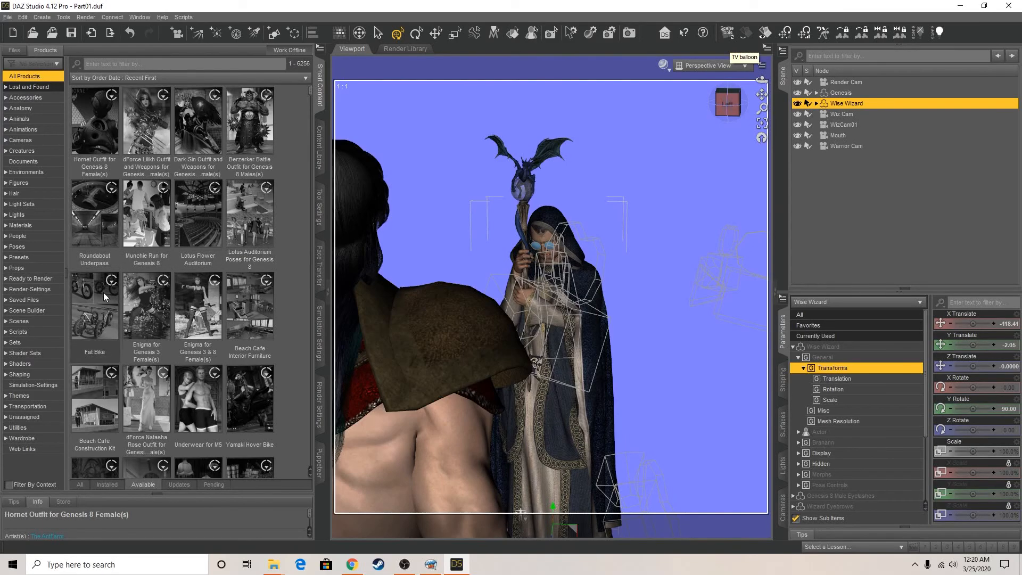
left_click(100, 64)
type("wiz")
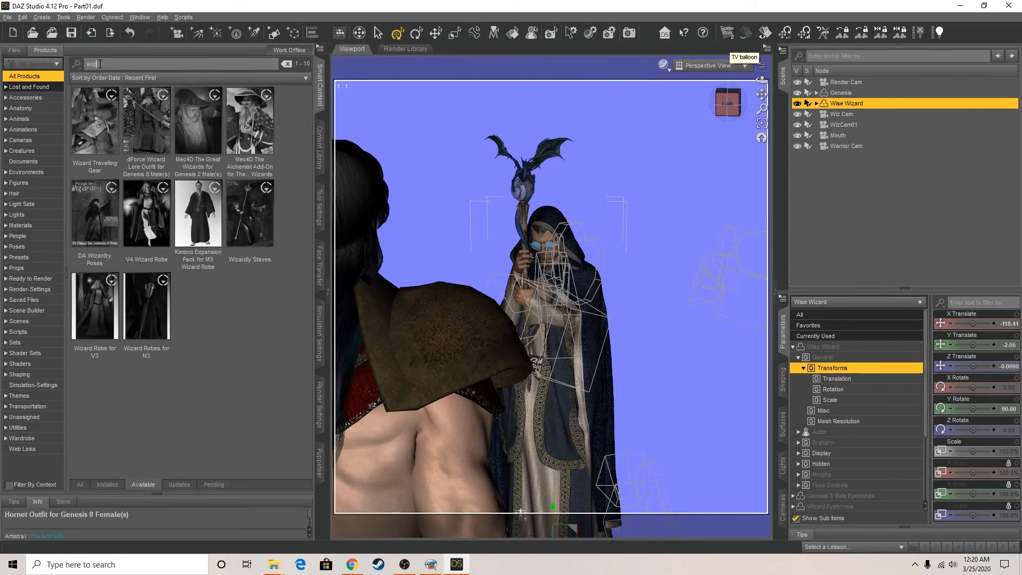
left_click(107, 484)
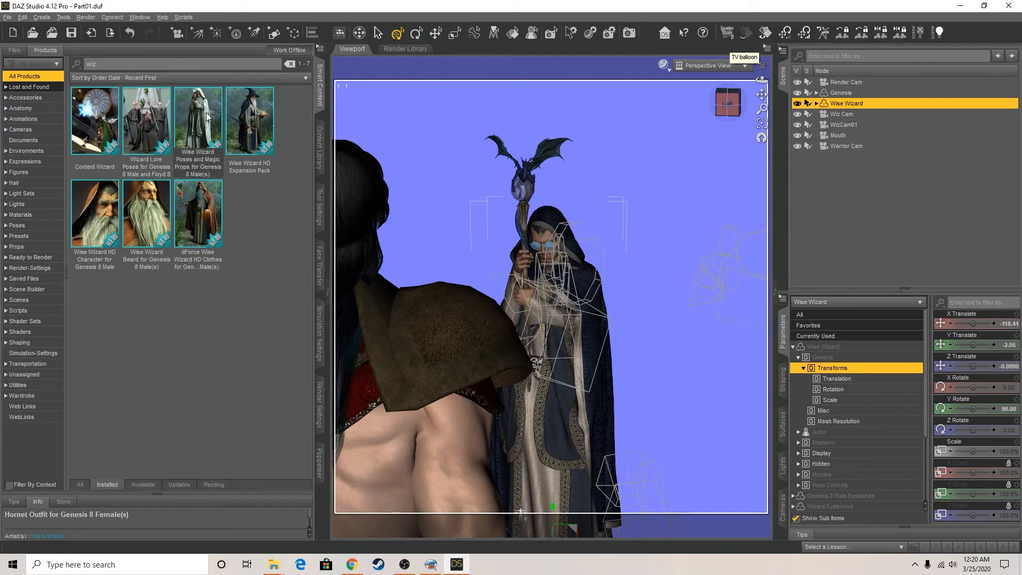
Open Wizard Lore Poses for Genesis 8 Male and Floyd 8 and apply Wizard Lore Poses 10M Base Male to the wizard
left_click(140, 130)
double_click(138, 127)
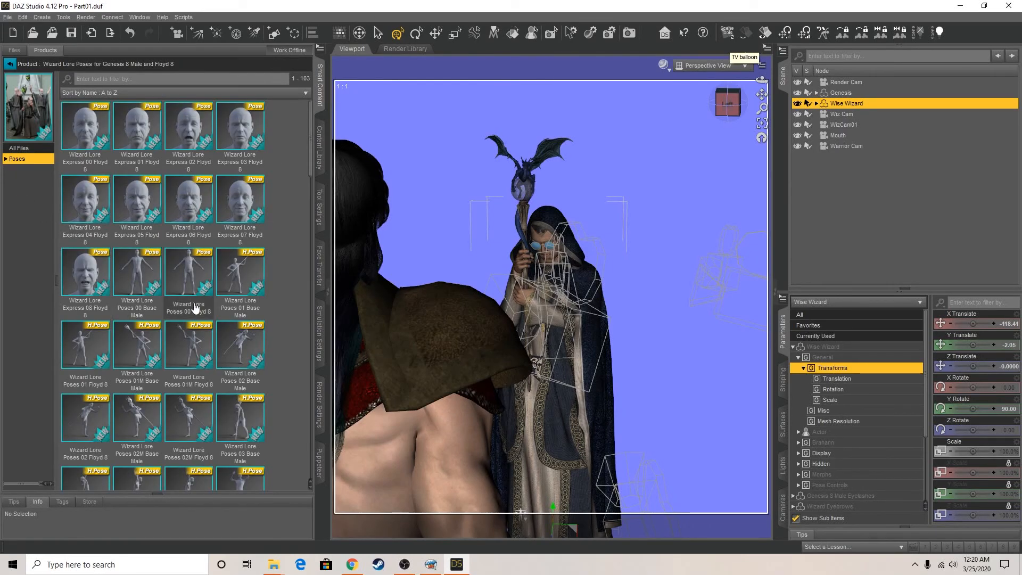
mouse_move(229, 316)
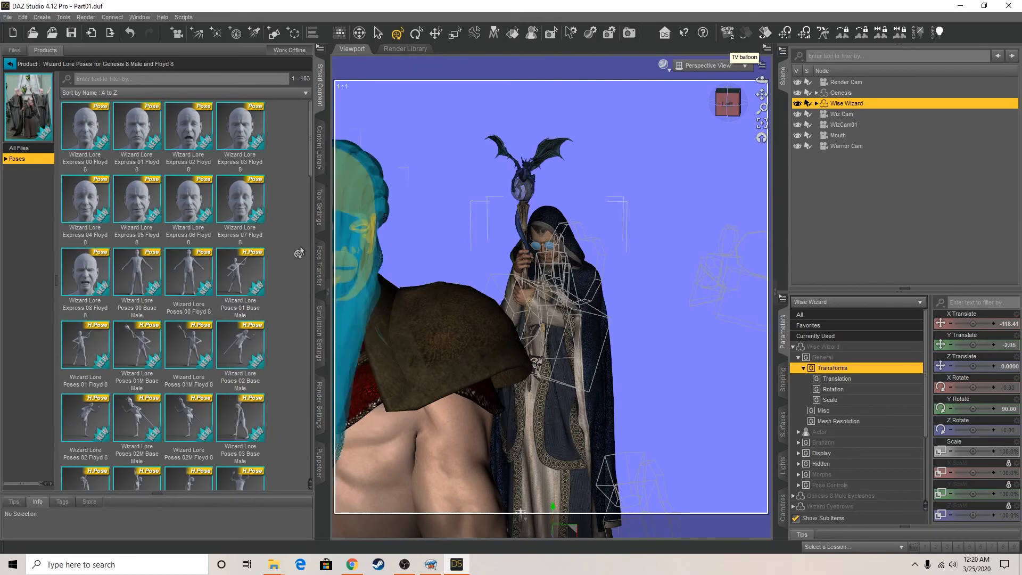
scroll(216, 367, "down", 10)
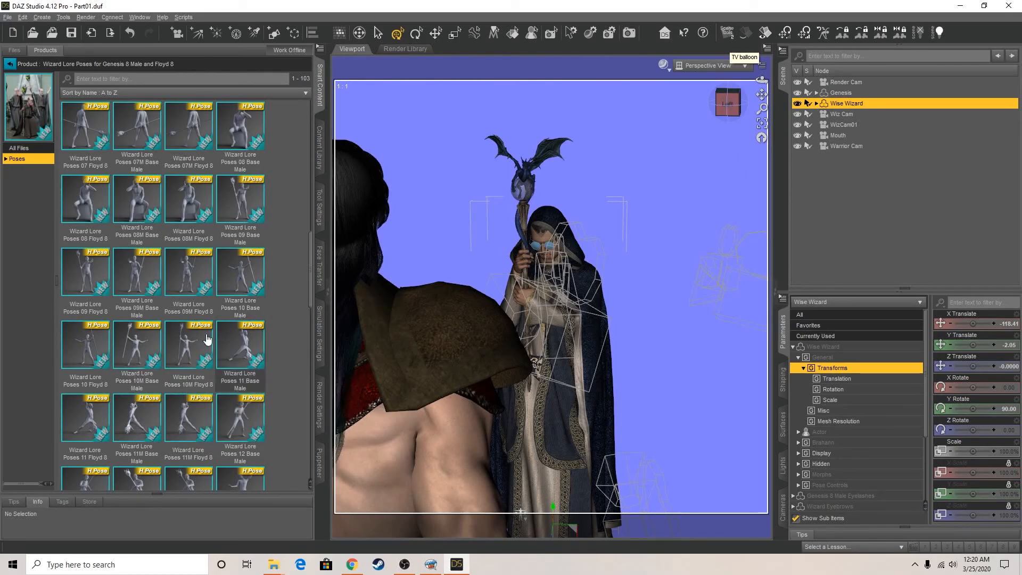
double_click(143, 345)
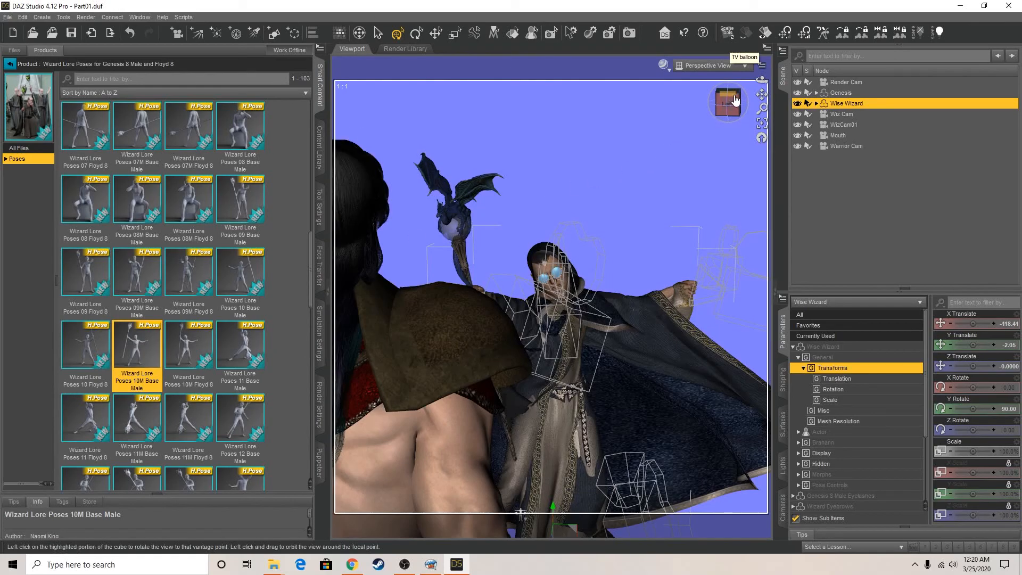
left_click_drag(727, 103, 710, 118)
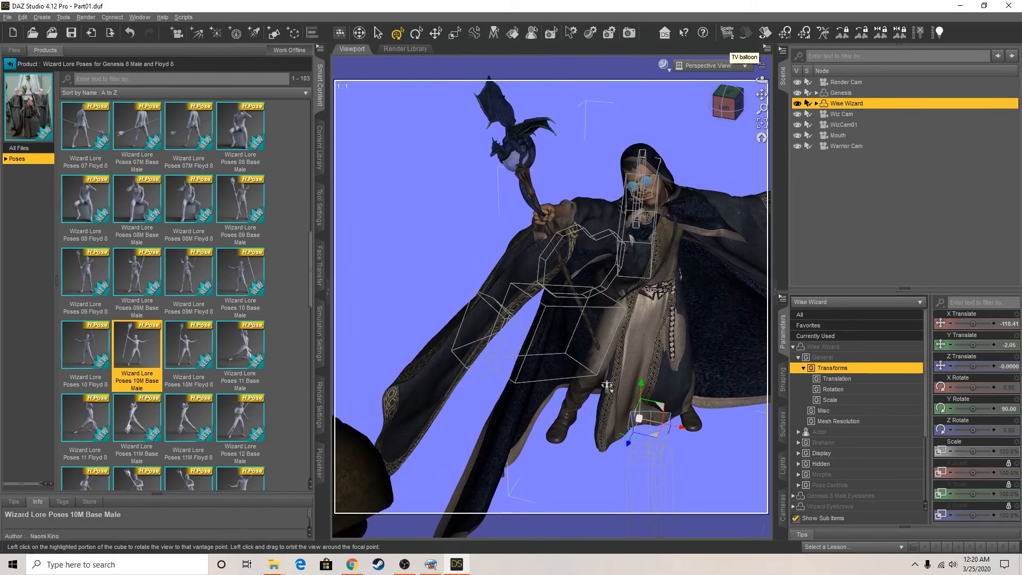
Expand Wise Wizard with its Hip bones collapsed to list the clothing, and open the Simulation settings of WWTunic
left_click(816, 104)
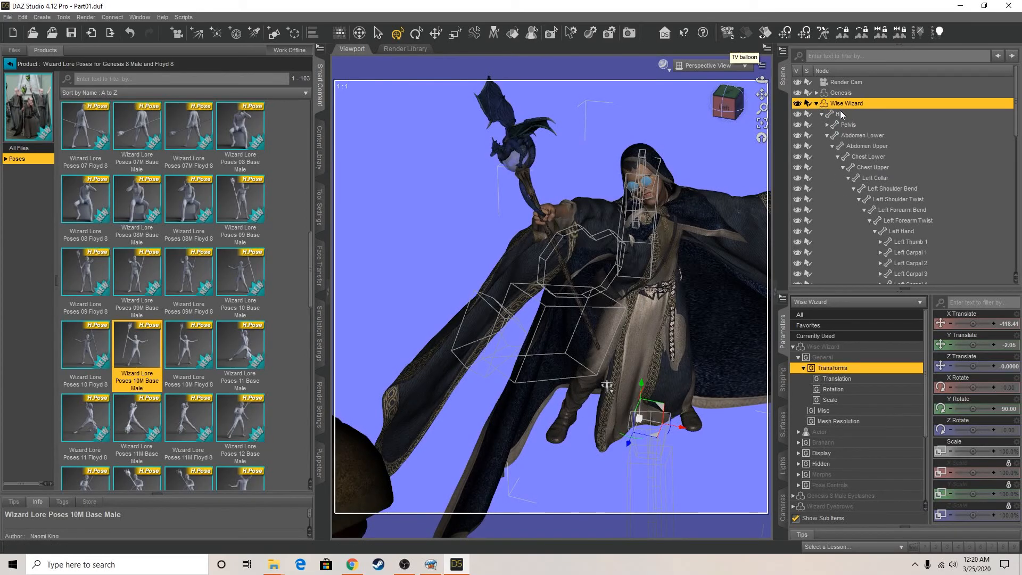
left_click(822, 114)
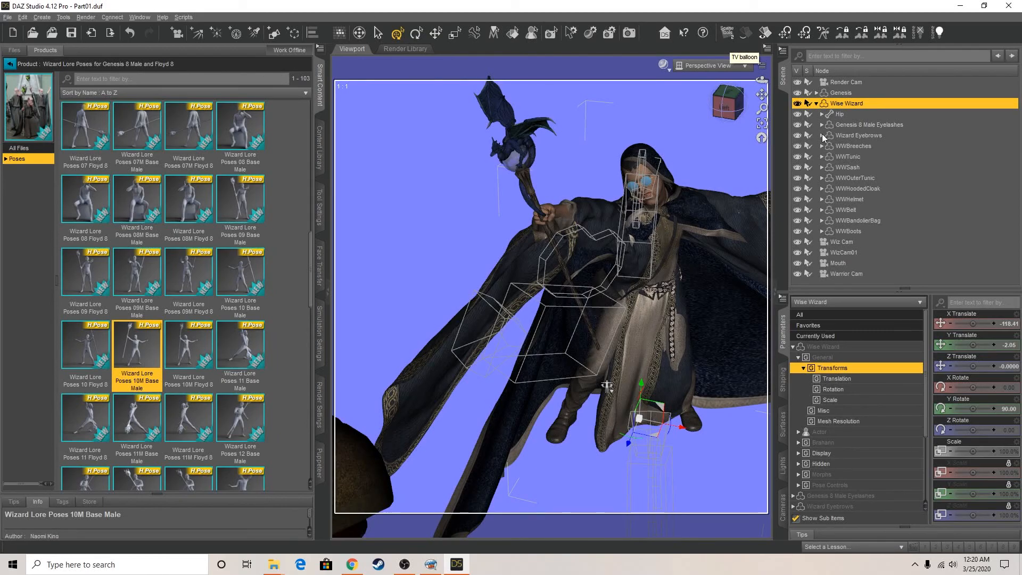
left_click(848, 146)
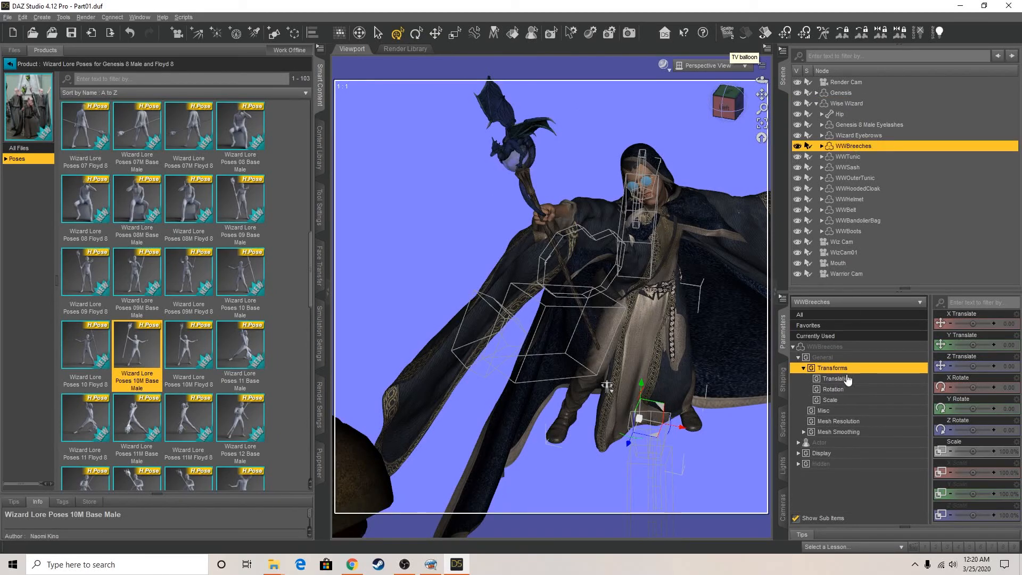
left_click(851, 157)
left_click(822, 432)
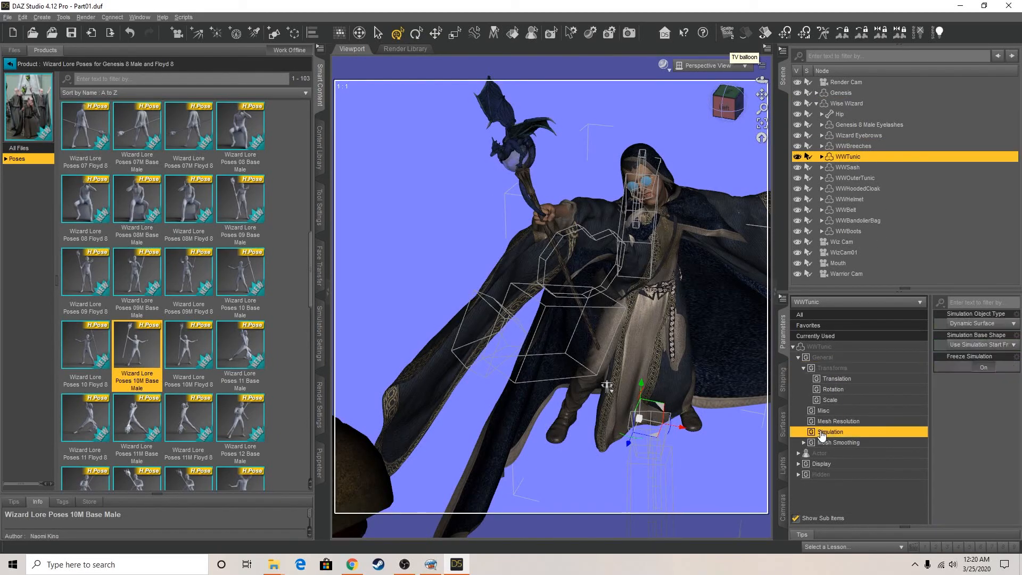
Turn off Freeze Simulation for WWOuterTunic and WWHoodedCloak, checking the sash, helmet, belt, bandolier bag and boots for simulation settings
left_click(855, 168)
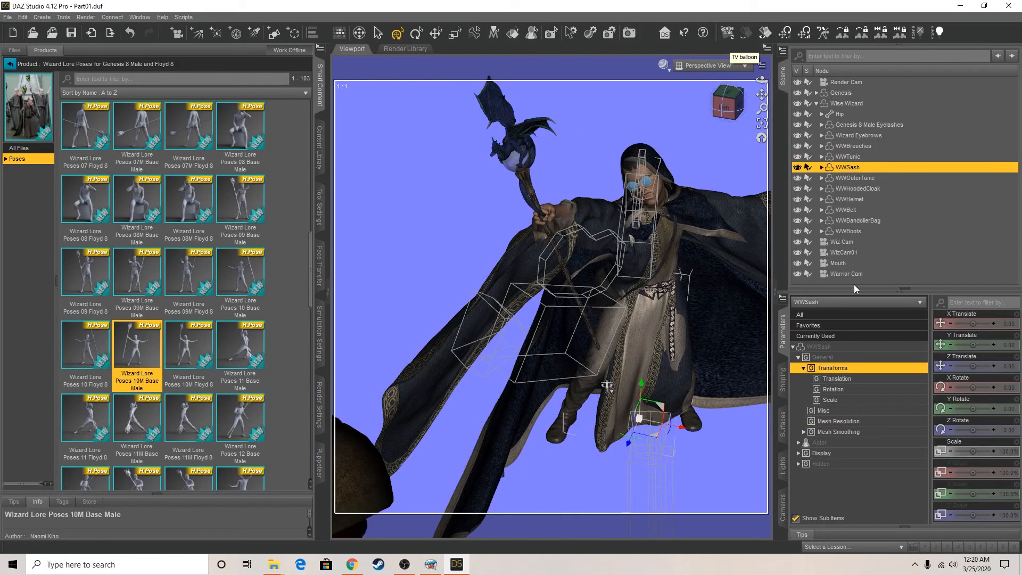
left_click(849, 179)
left_click(979, 368)
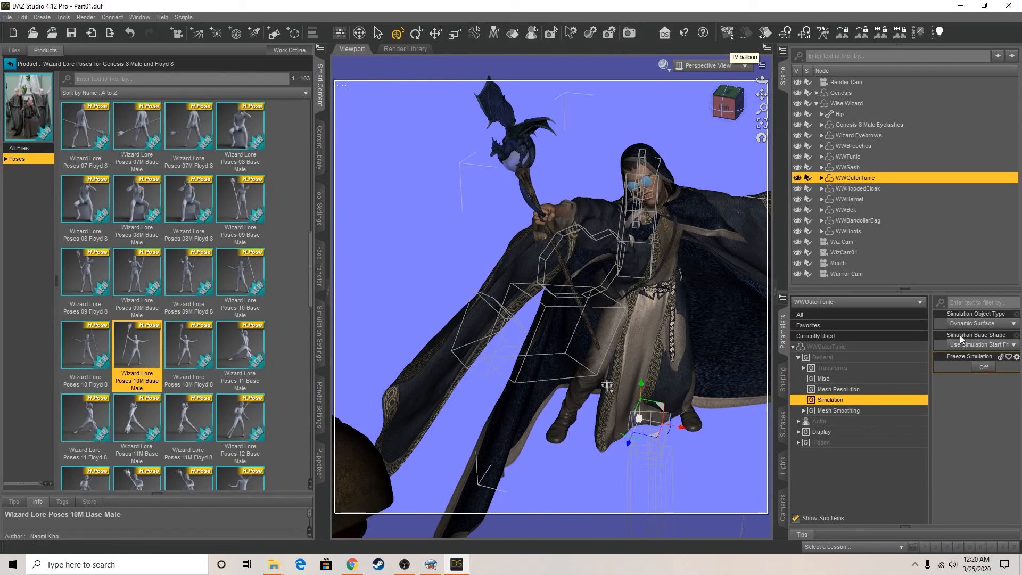
left_click(844, 190)
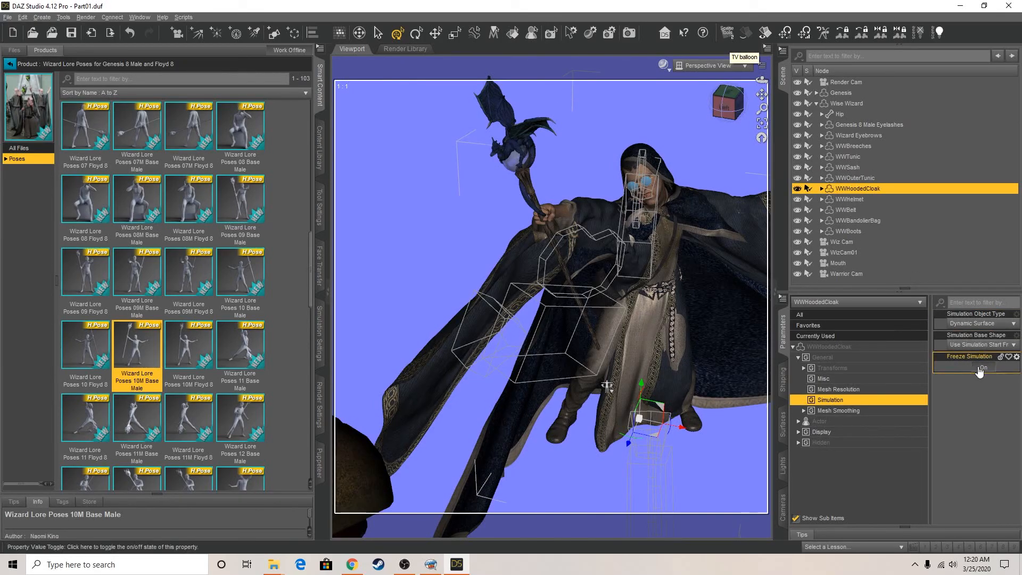
left_click(982, 368)
left_click(844, 199)
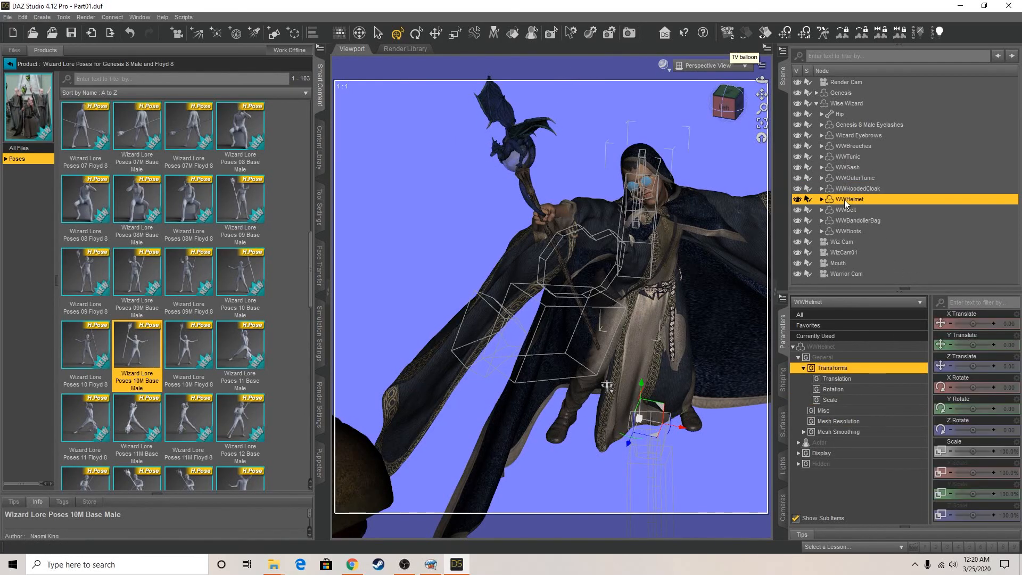
left_click(848, 210)
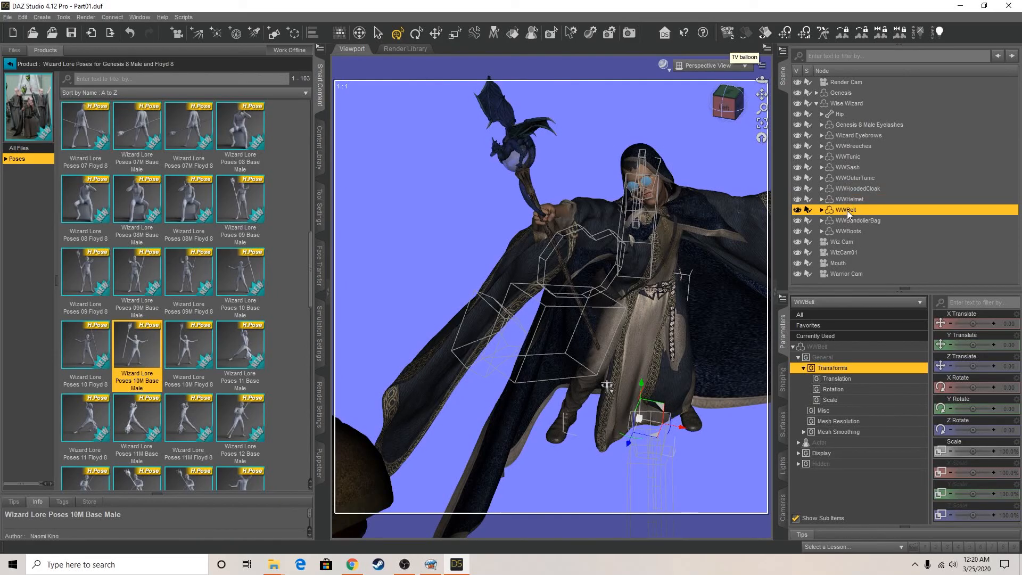
left_click(848, 220)
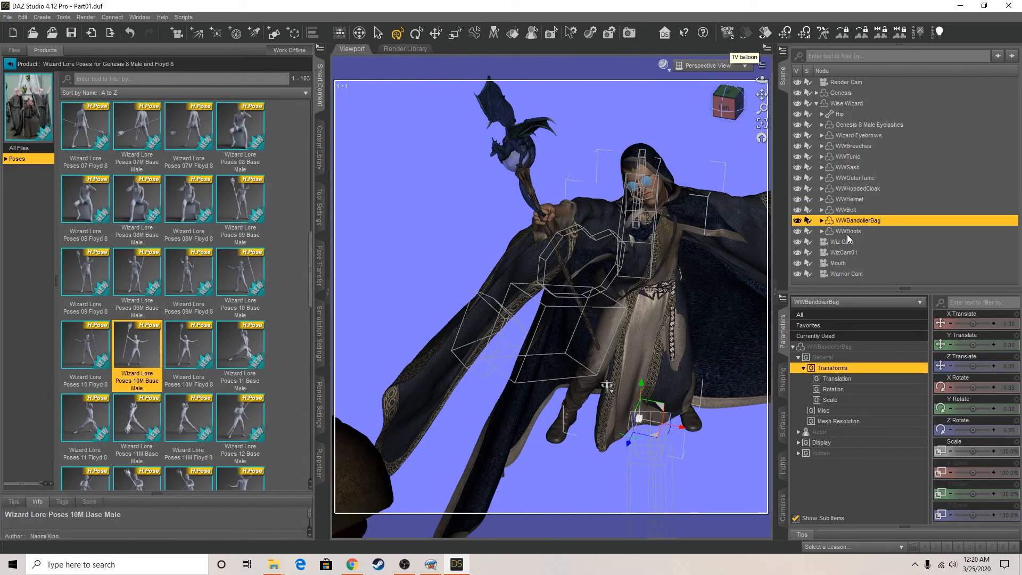
left_click(847, 232)
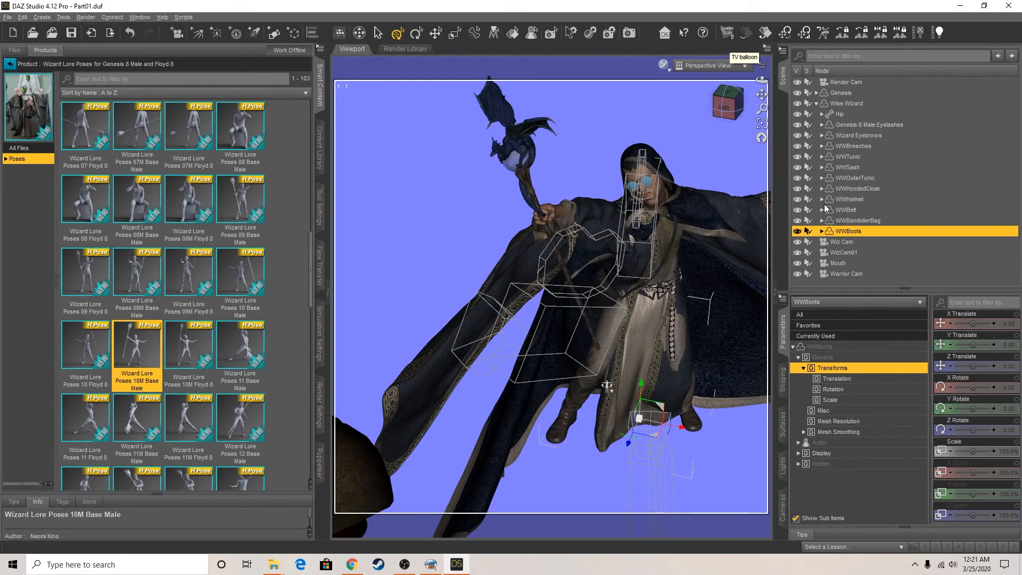
Hide the wizard's WWBandolierBag and set his Neck Upper bone to Twist -22.00 and Side-Side -10.00
left_click(620, 305)
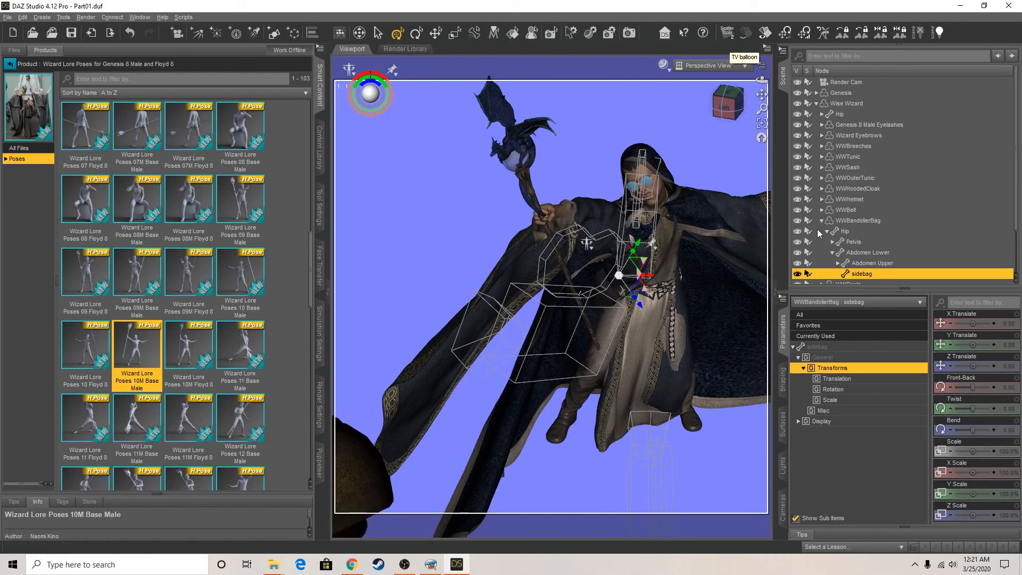
left_click(846, 220)
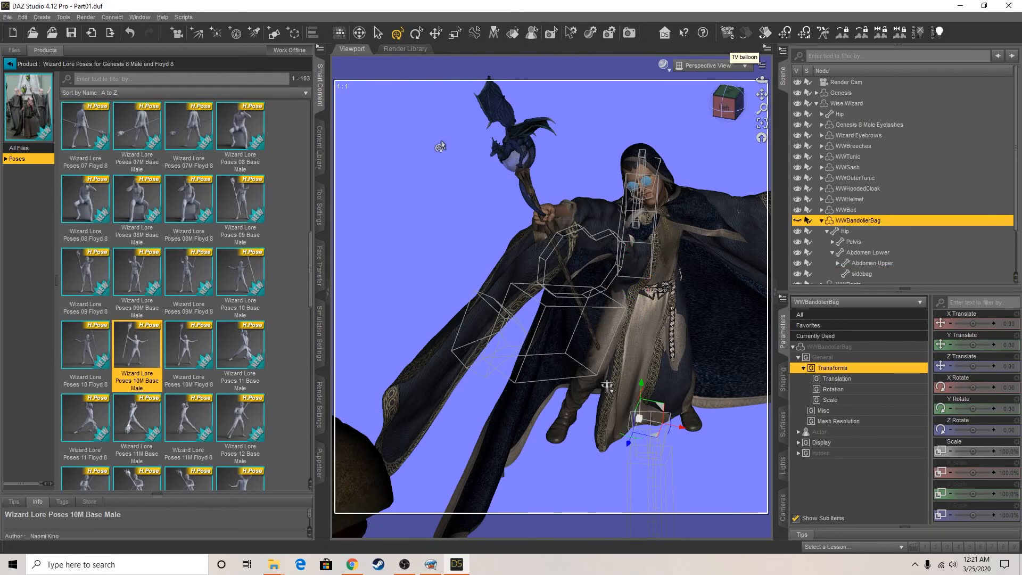
left_click(663, 207)
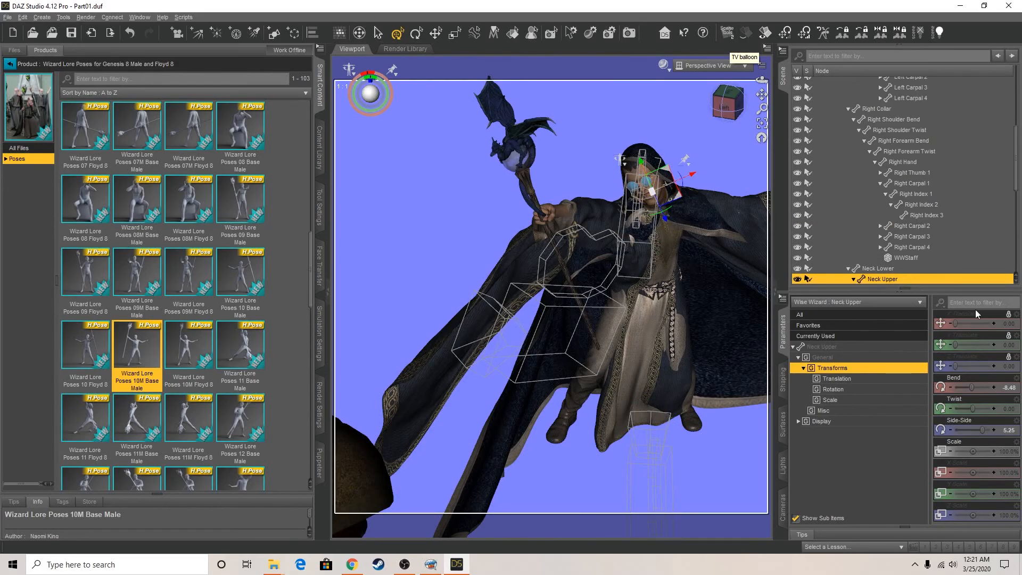
left_click_drag(982, 430, 953, 403)
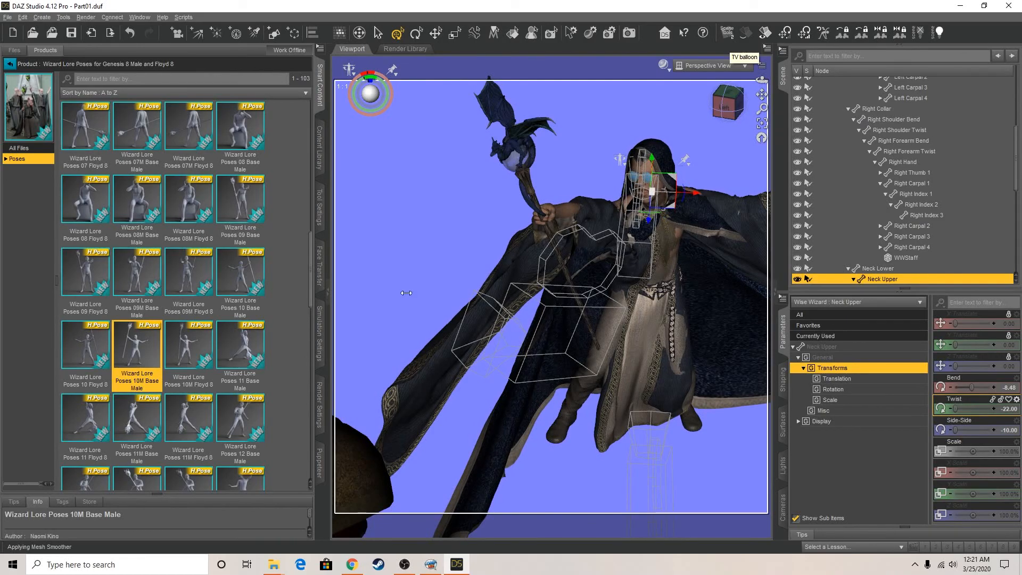
Clear the existing dForce simulation and simulate the wizard's clothing in the new pose for the current frame
left_click(325, 340)
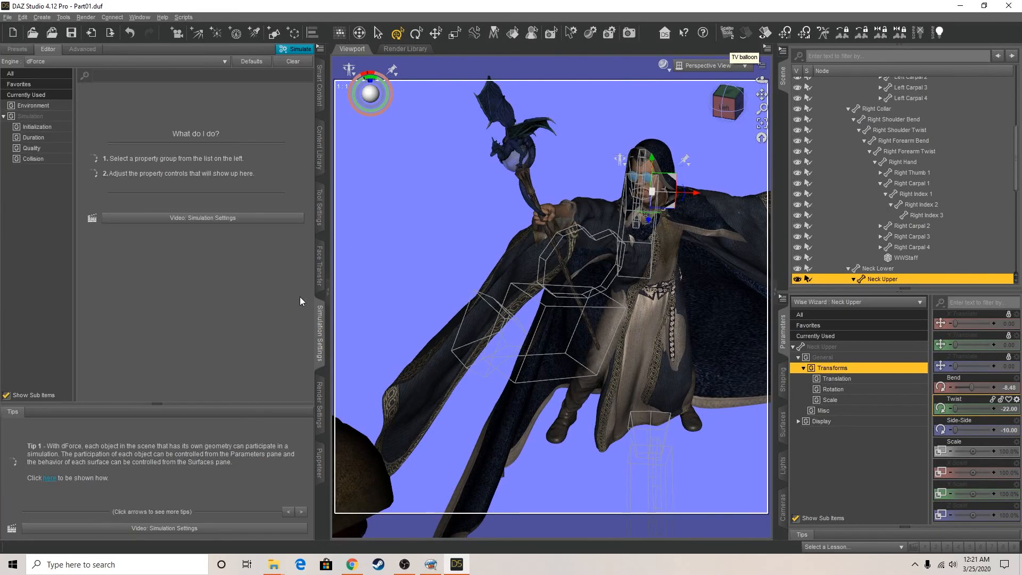
left_click(35, 117)
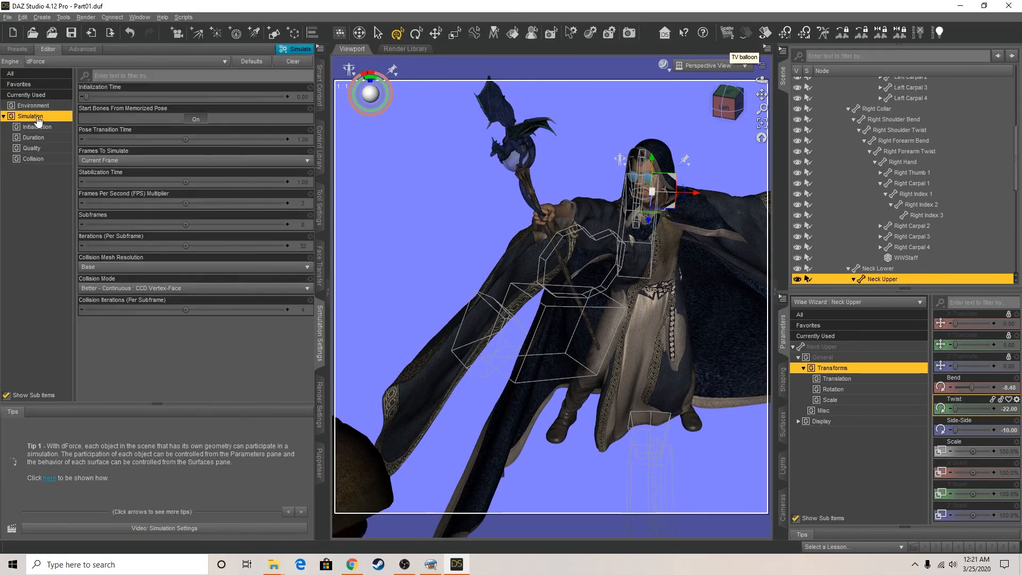
left_click(302, 63)
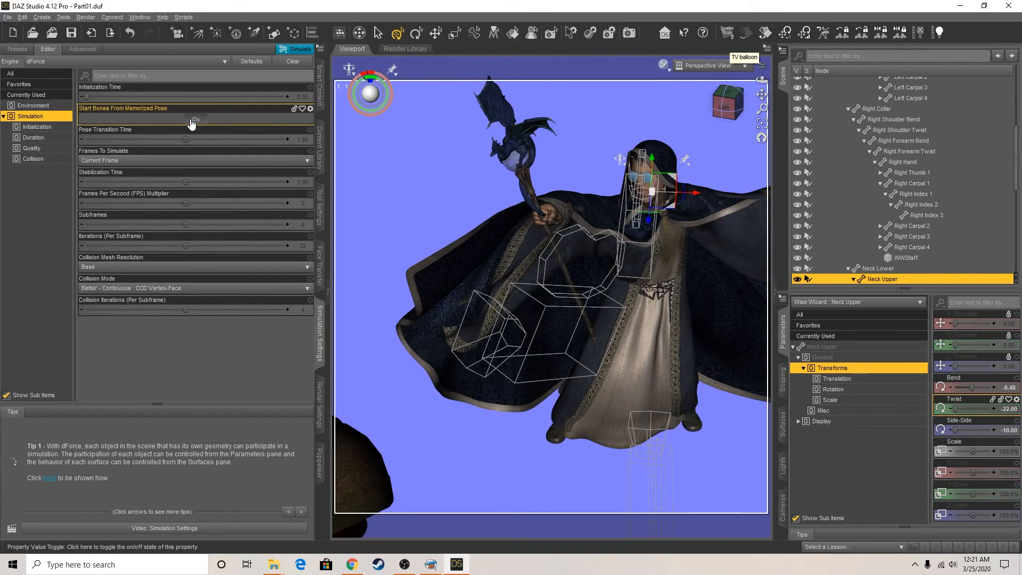
left_click(728, 104)
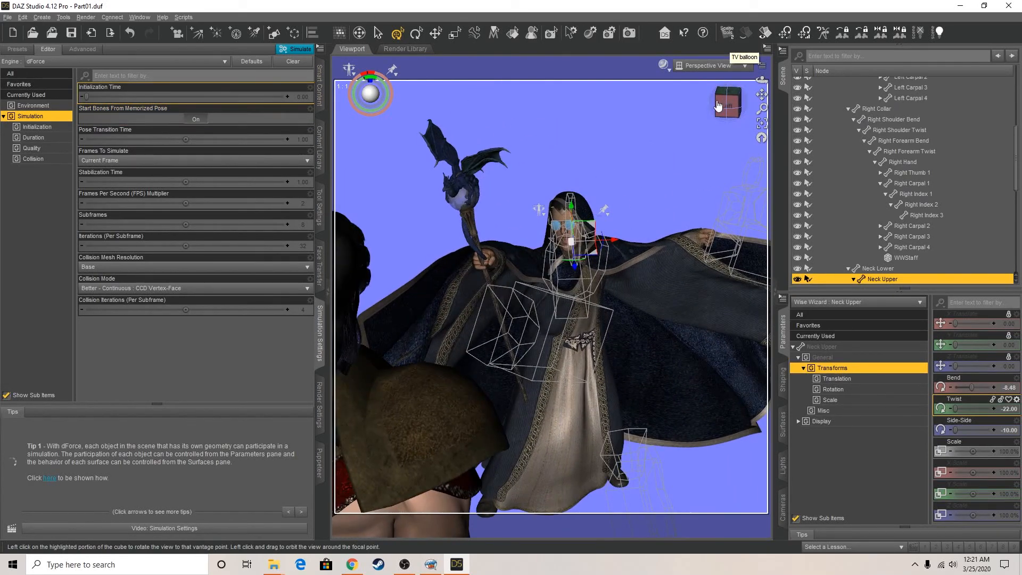
left_click(293, 49)
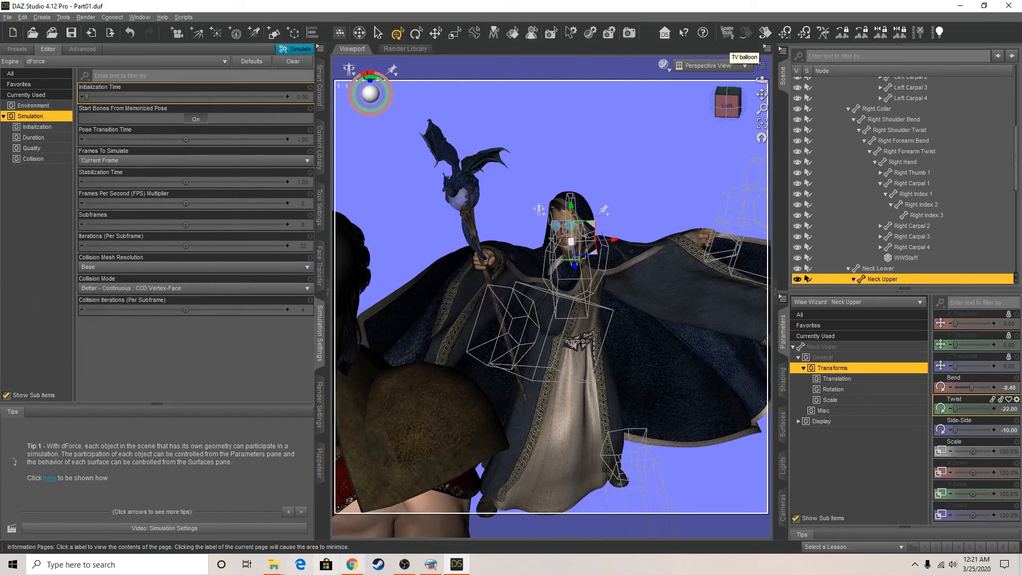
Switch to the Dark Island comic in Comic Life and examine the empty panels on page three
left_click(431, 564)
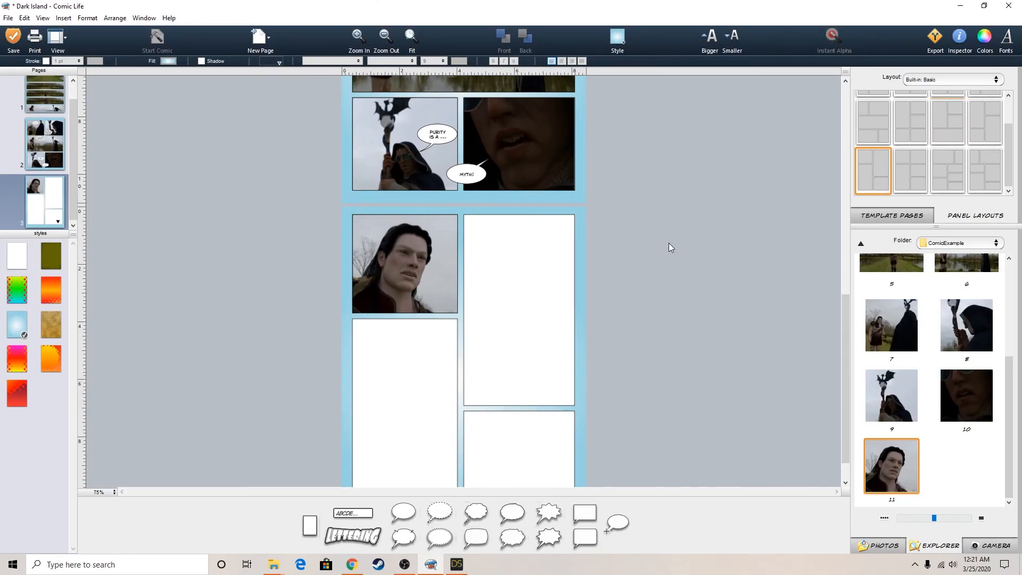
mouse_move(846, 306)
left_mouse_down()
mouse_move(846, 236)
mouse_move(845, 315)
left_mouse_up()
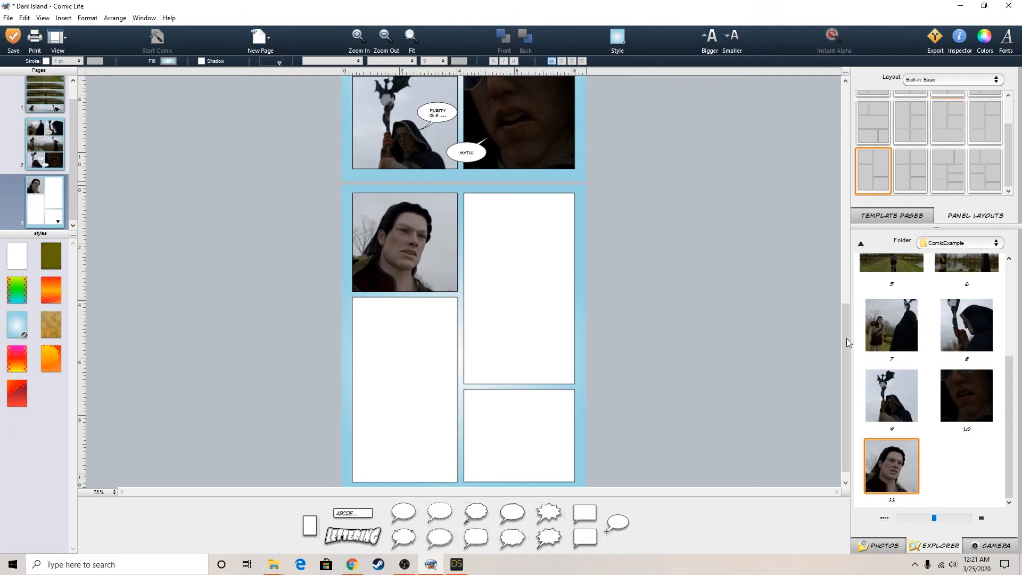
left_click_drag(846, 336, 847, 303)
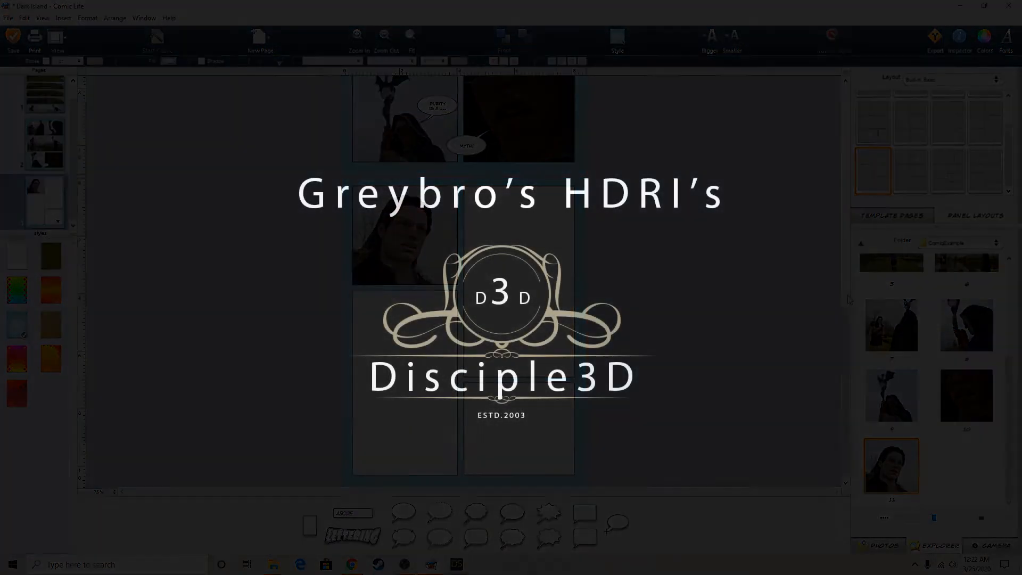